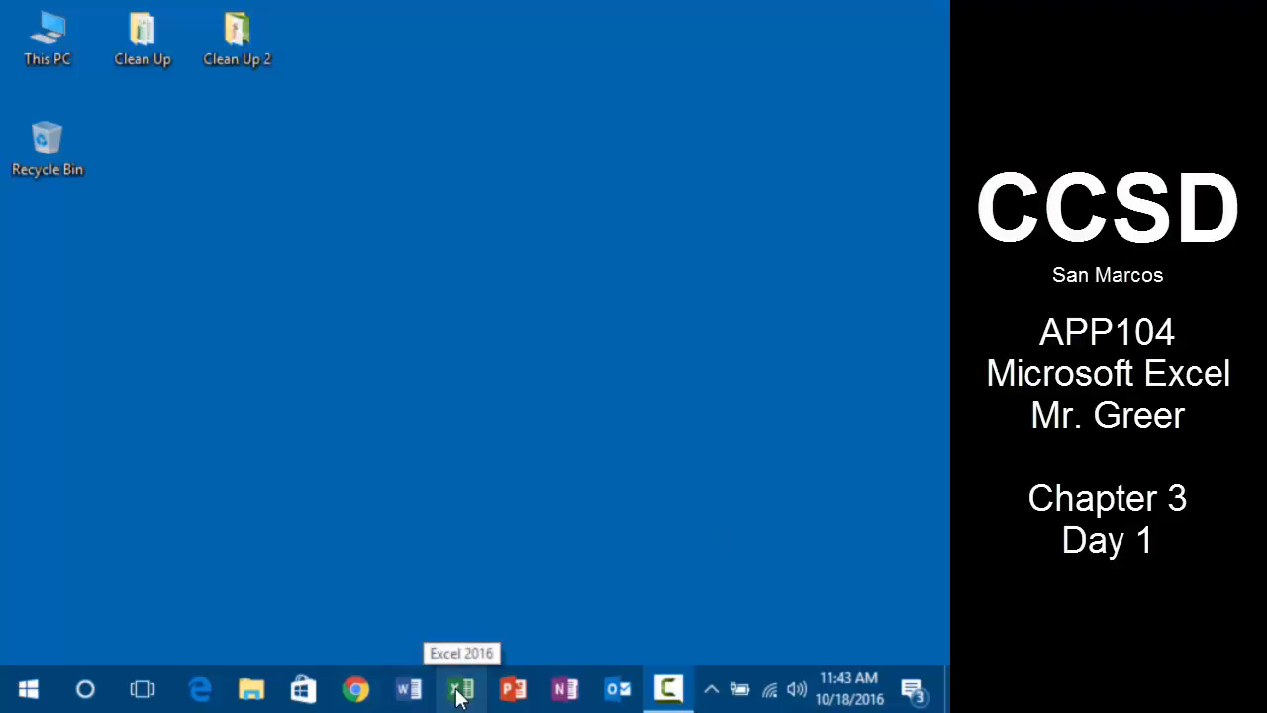
{"action": "left_click", "coordinate": [458, 693]}
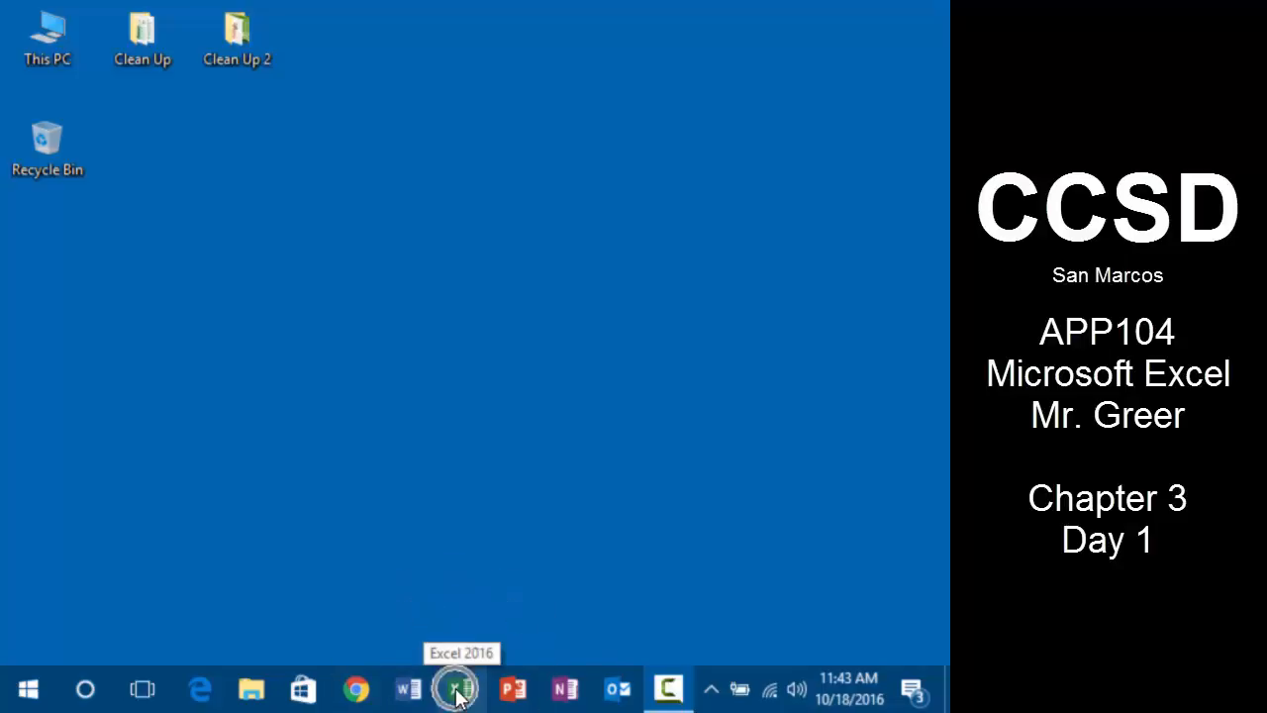
{"action": "left_click", "coordinate": [457, 693]}
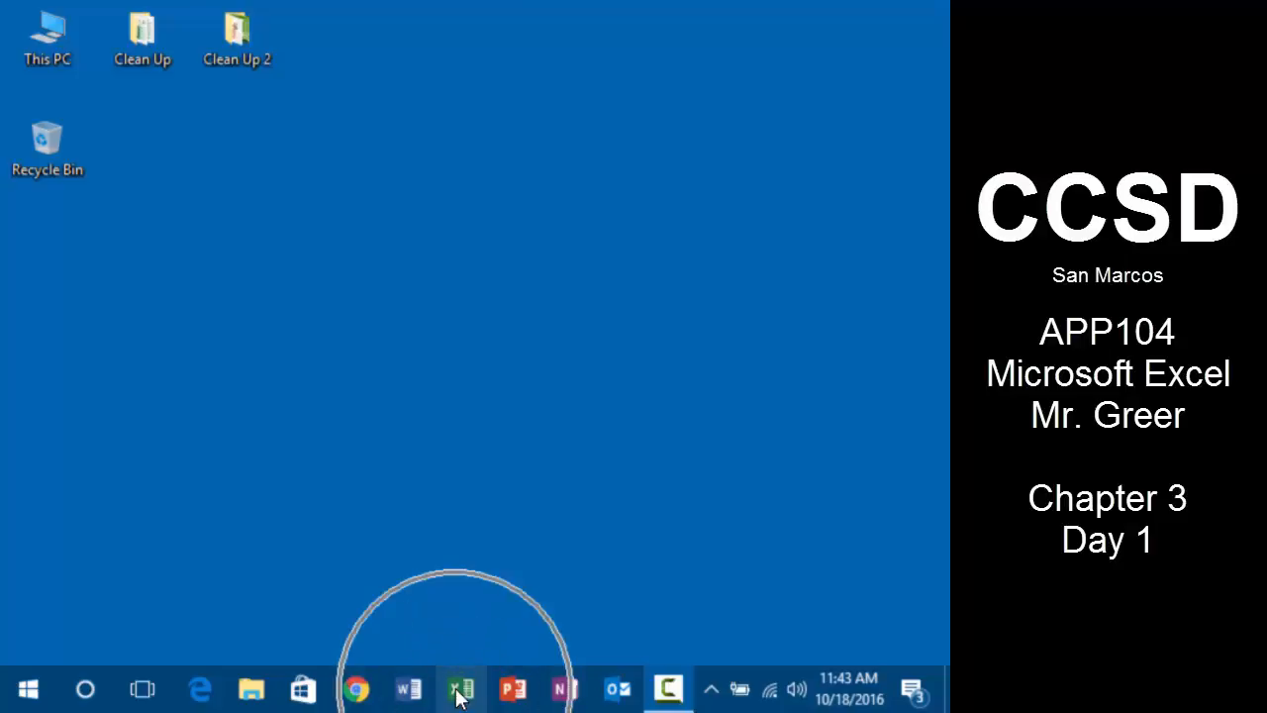
{"action": "key", "text": "ctrl"}
{"action": "key", "text": "ctrl"}
{"action": "key", "text": "ctrl"}
{"action": "key", "text": "ctrl"}
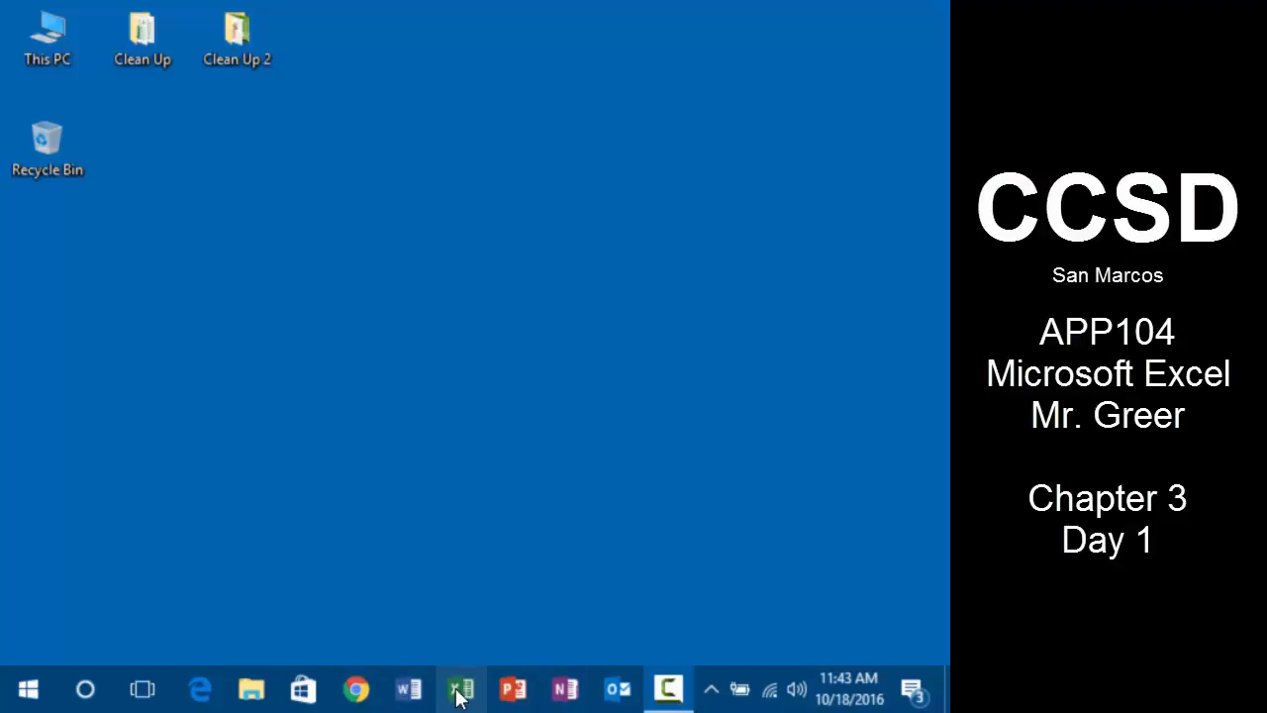
{"action": "key", "text": "ctrl"}
{"action": "key", "text": "ctrl"}
{"action": "right_click", "coordinate": [471, 679]}
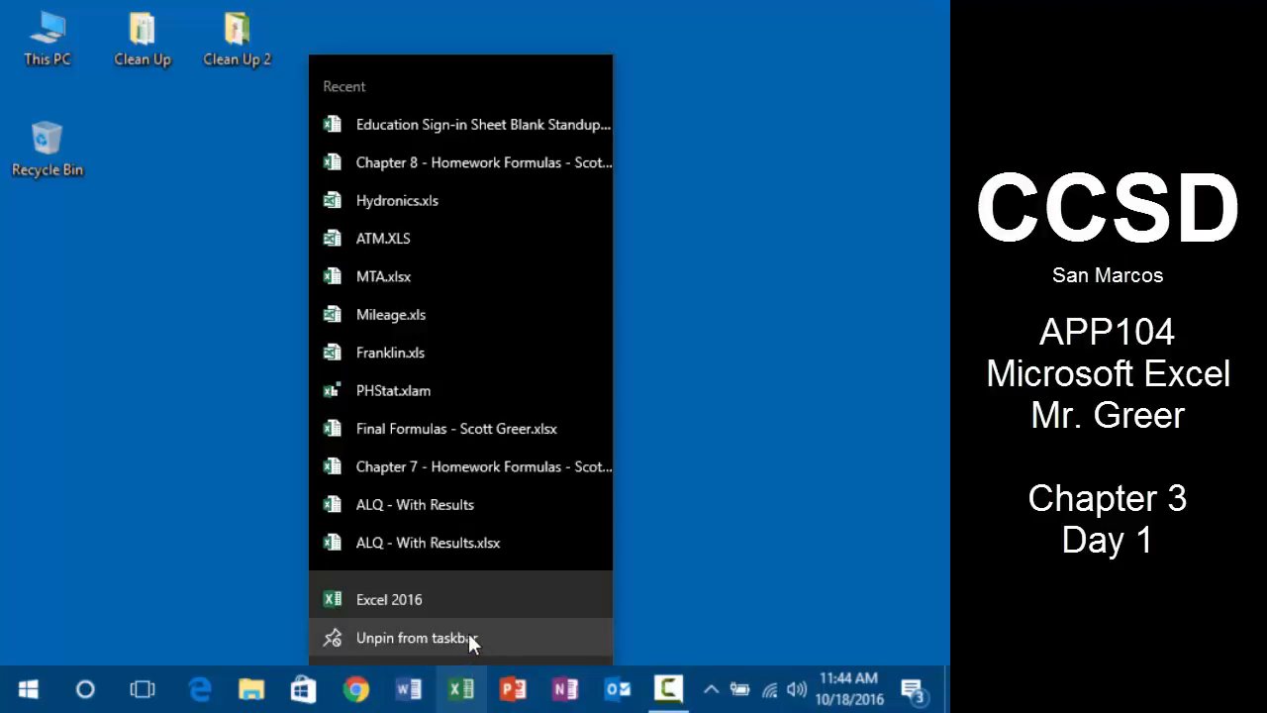
{"action": "left_click", "coordinate": [665, 618]}
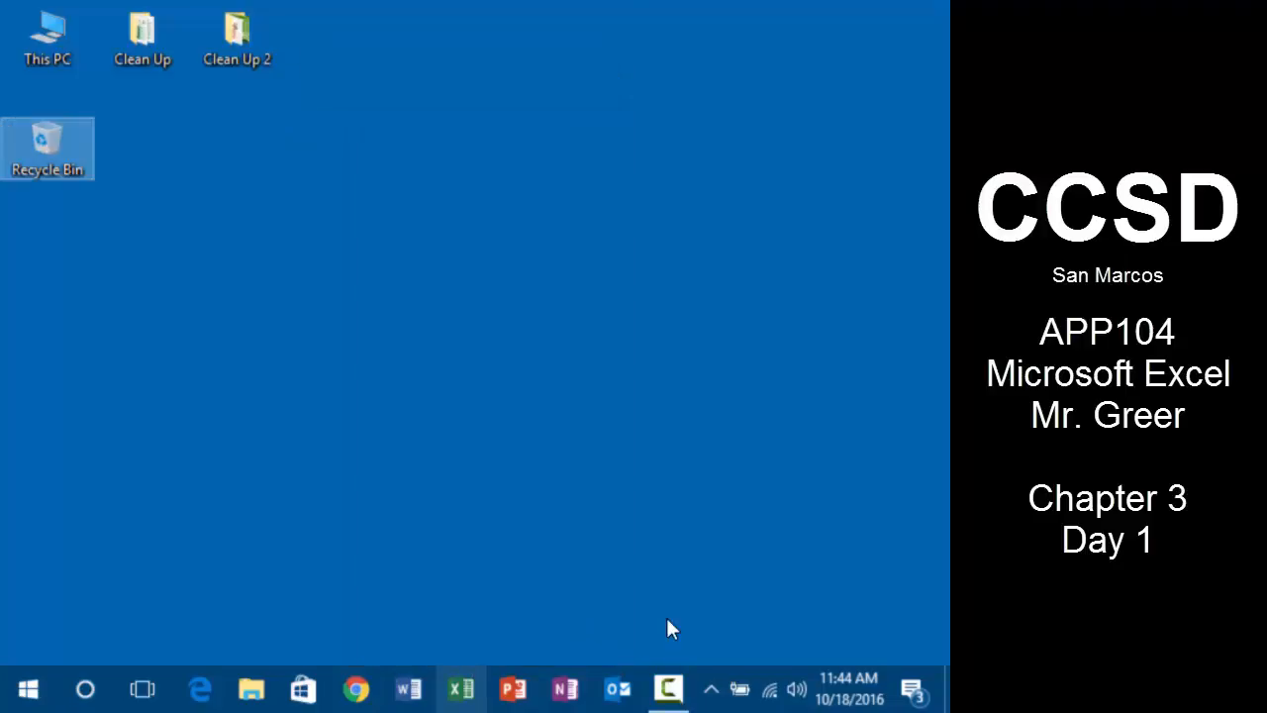
- Start Excel and create a new blank workbook
{"action": "left_click", "coordinate": [465, 688]}
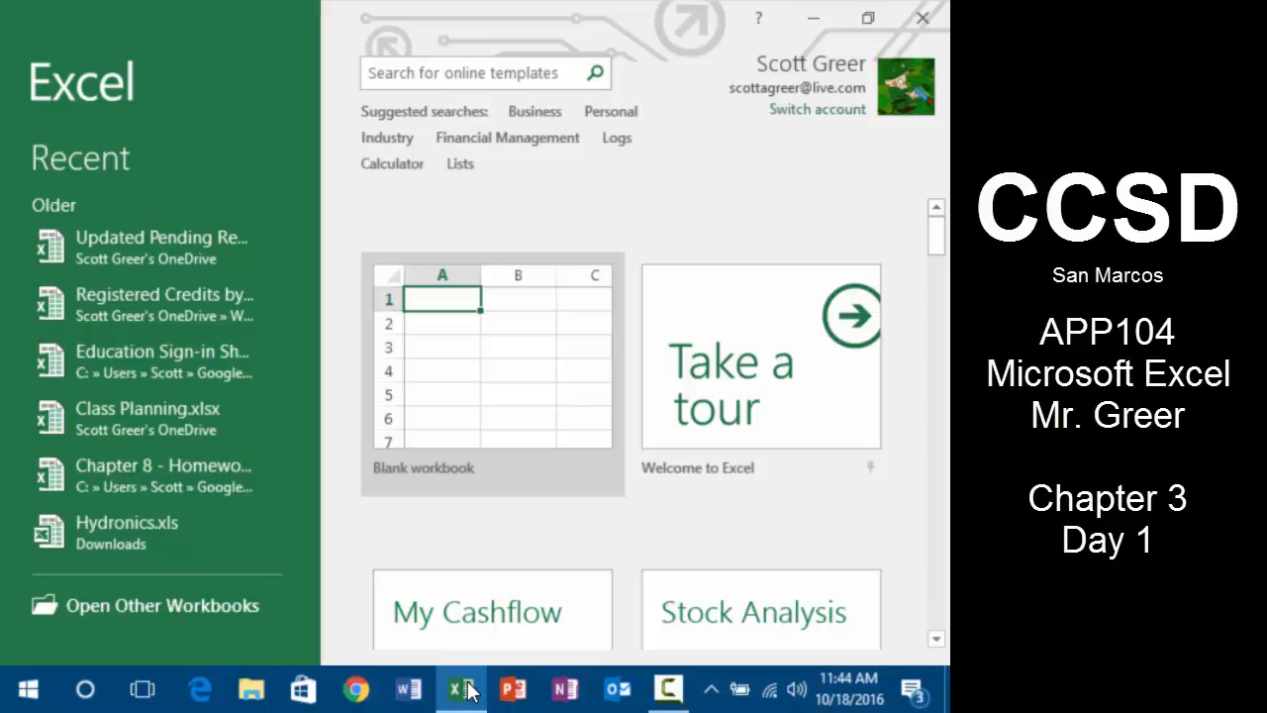
{"action": "left_click", "coordinate": [576, 355]}
{"action": "left_click", "coordinate": [573, 347]}
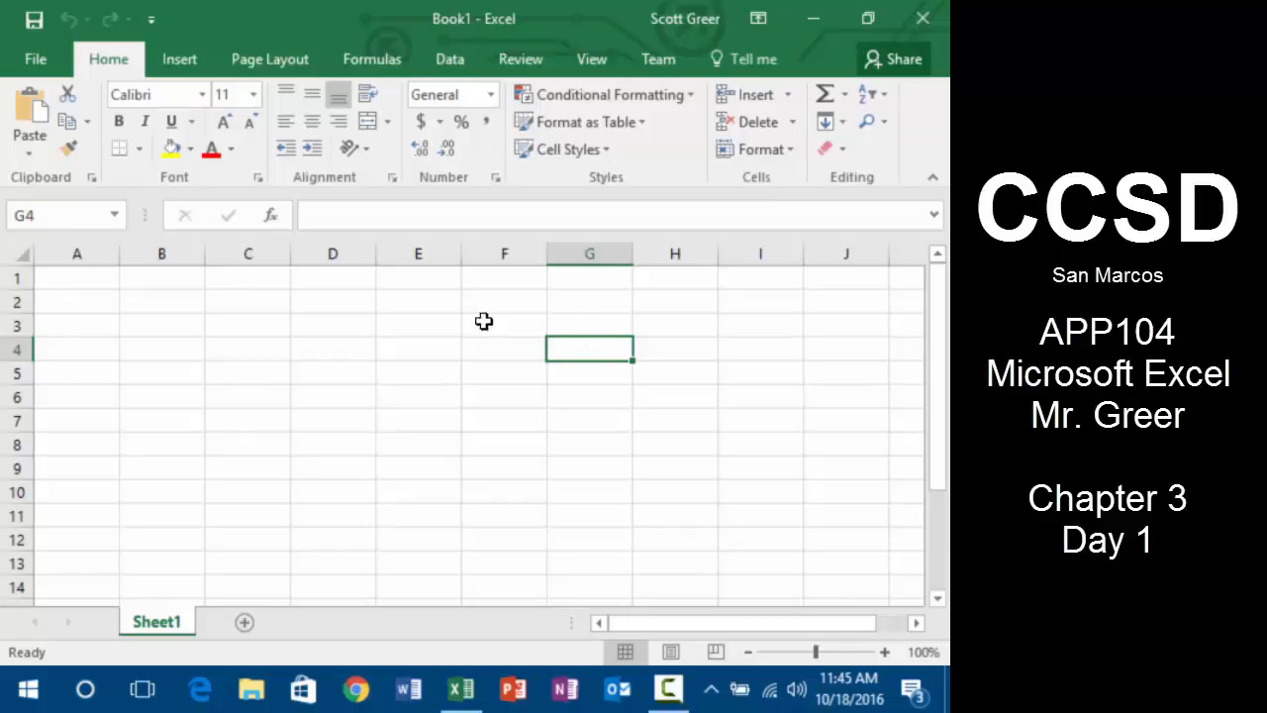
{"action": "left_click", "coordinate": [83, 293]}
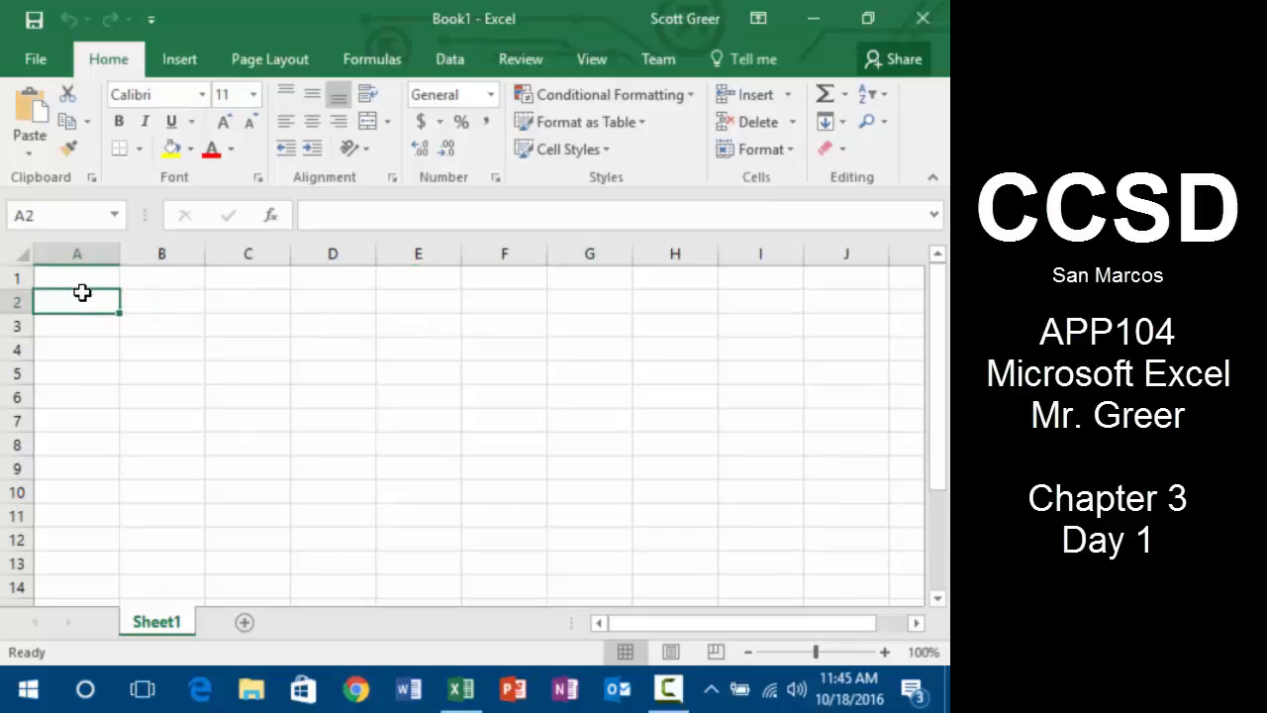
{"action": "key", "text": "Up"}
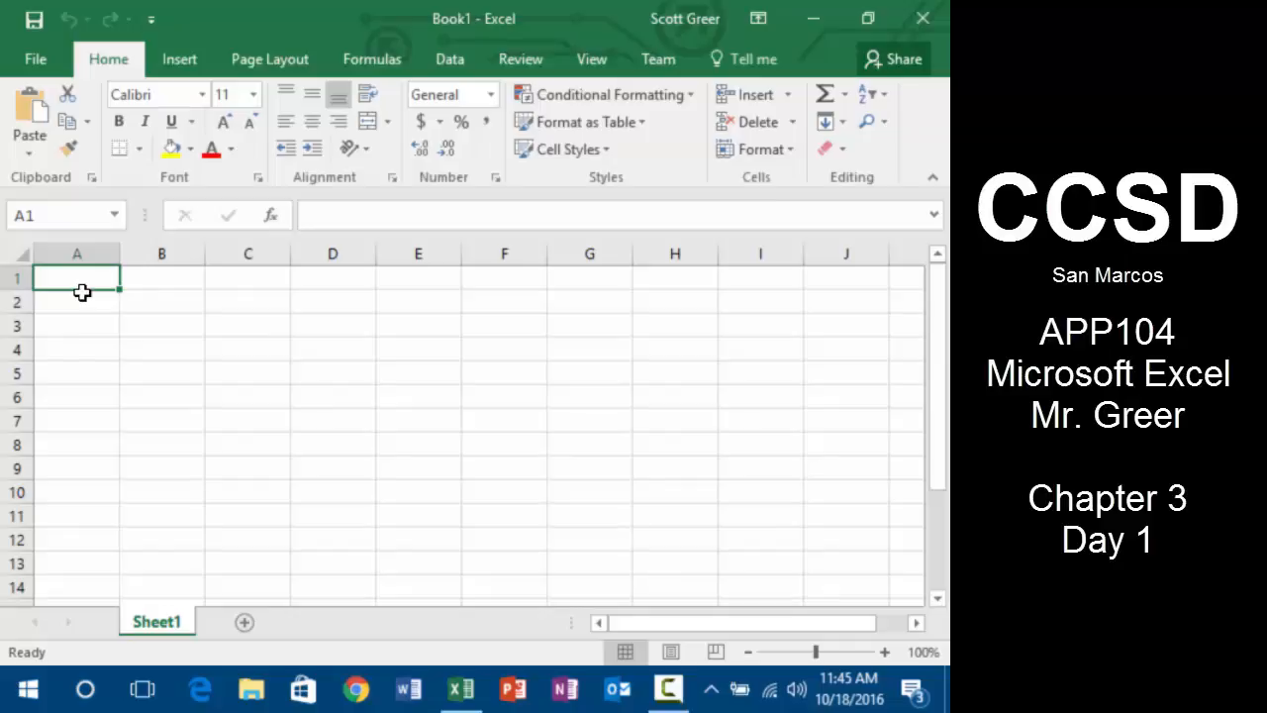
{"action": "key", "text": "Return"}
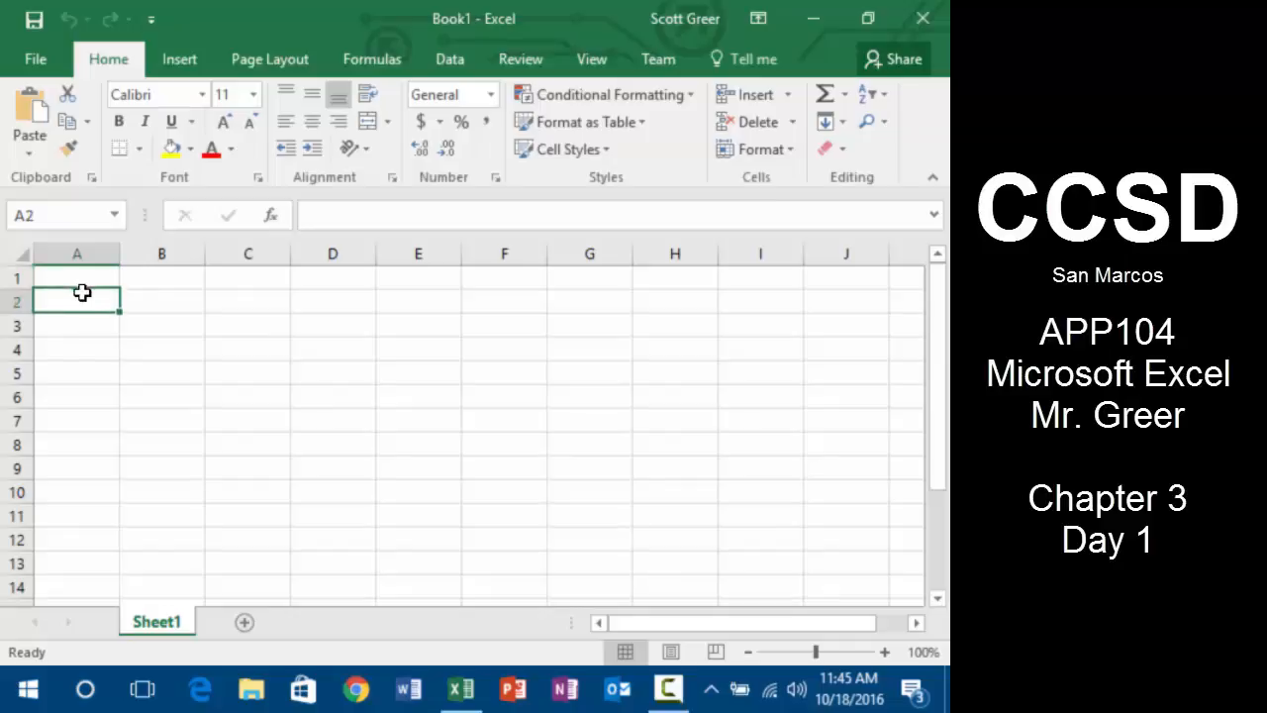
{"action": "key", "text": "Return"}
{"action": "key", "text": "Tab"}
{"action": "key", "text": "Tab"}
{"action": "key", "text": "Return"}
{"action": "key", "text": "Right"}
{"action": "key", "text": "Right"}
{"action": "key", "text": "Down"}
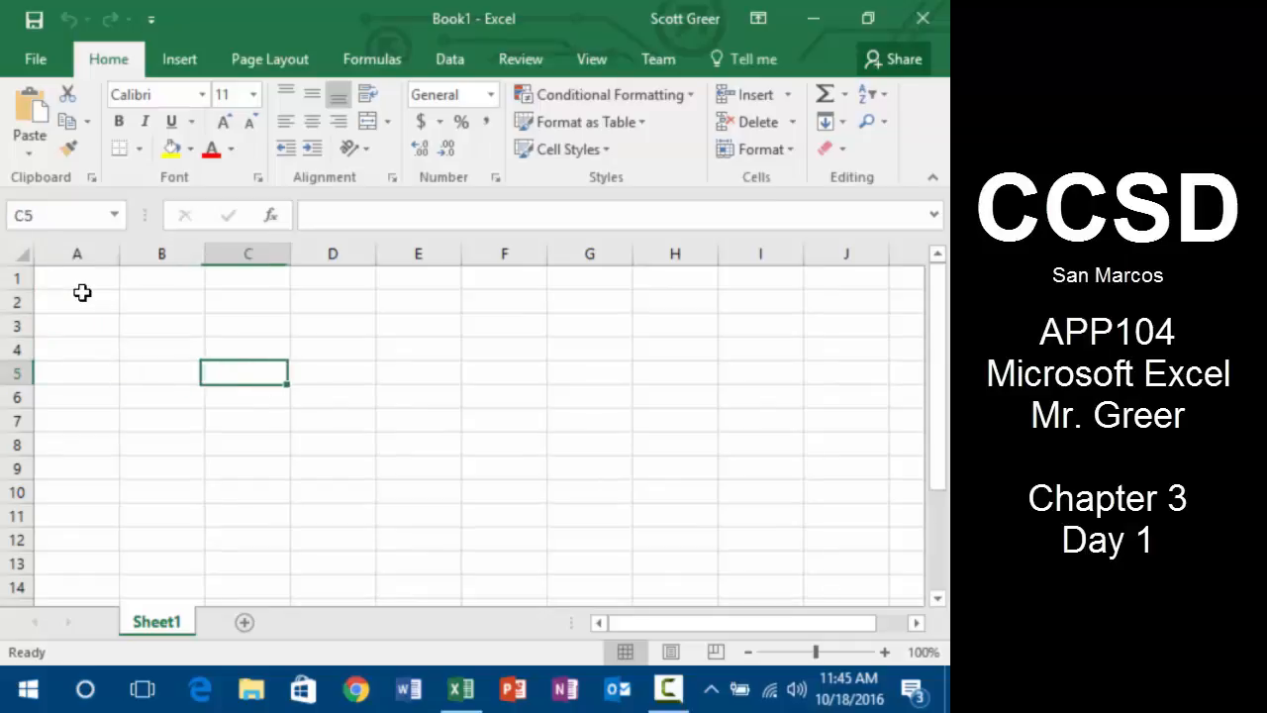
{"action": "key", "text": "Right"}
{"action": "key", "text": "Up"}
{"action": "key", "text": "Right"}
{"action": "key", "text": "Up"}
{"action": "key", "text": "Left"}
{"action": "key", "text": "Up"}
{"action": "key", "text": "Left"}
{"action": "key", "text": "Up"}
{"action": "key", "text": "Left"}
{"action": "key", "text": "Down"}
{"action": "key", "text": "Left"}
{"action": "key", "text": "Right"}
- Enter the worksheet title "Kaitlyn's Ice Cream Shoppe" in cell A1
{"action": "key", "text": "Up"}
{"action": "key", "text": "Left"}
{"action": "key", "text": "Up"}
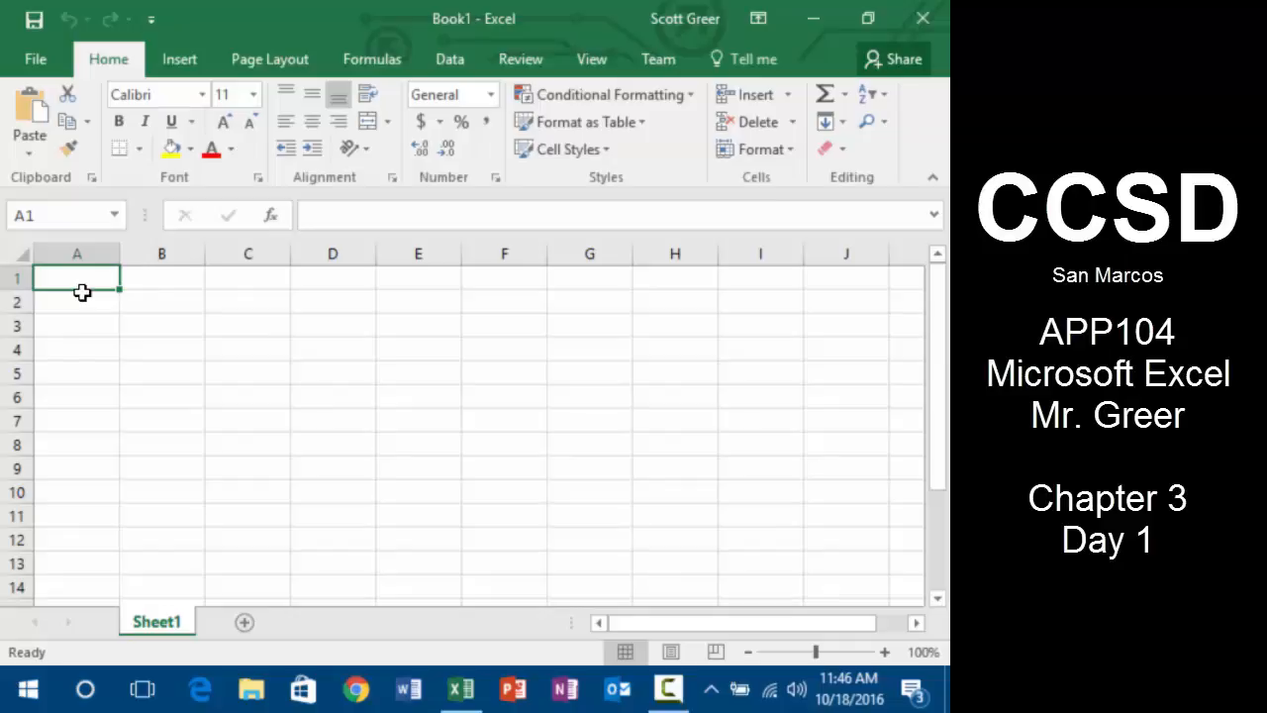
{"action": "type", "text": "Kai"}
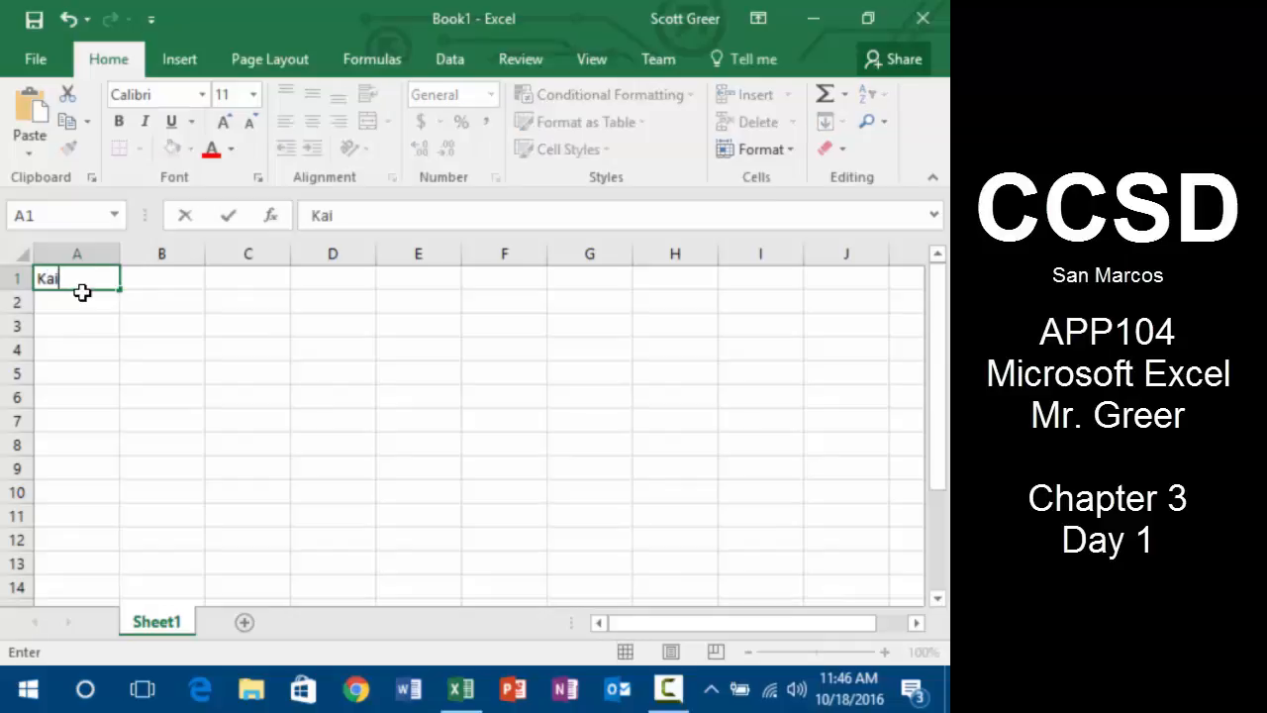
{"action": "type", "text": "tlyn's Ice Cream Shoppe"}
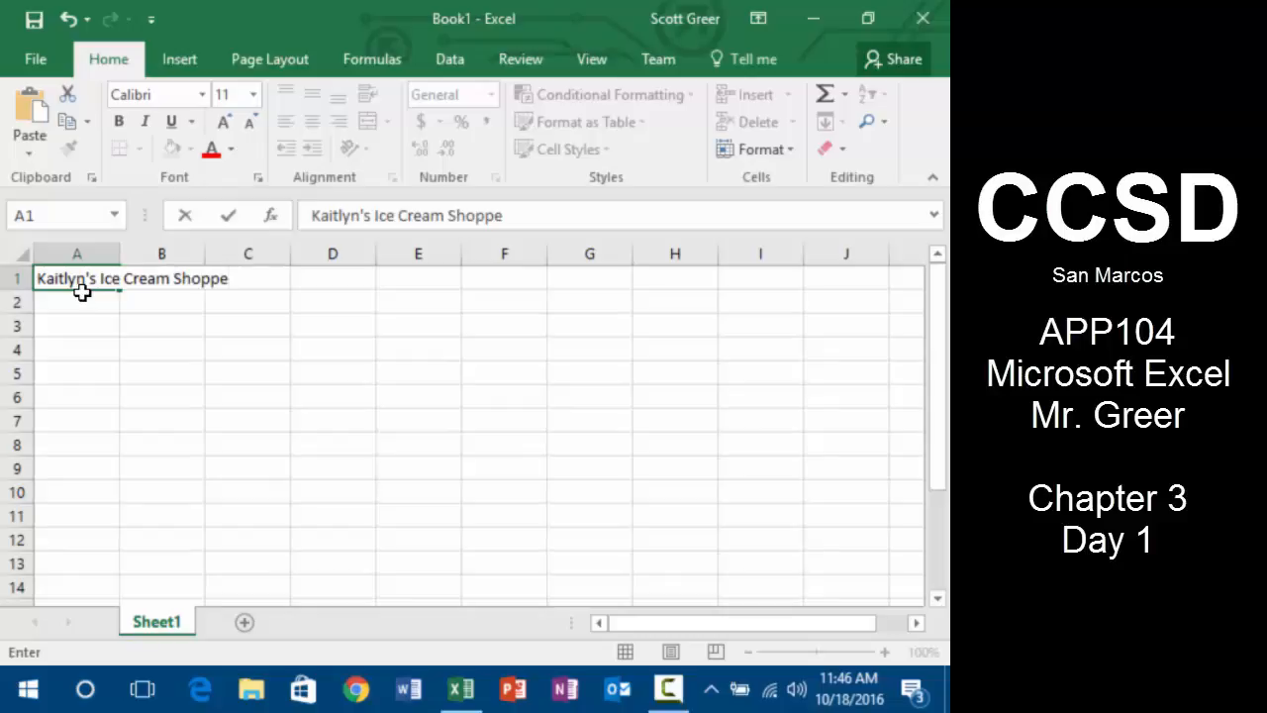
{"action": "key", "text": "Return"}
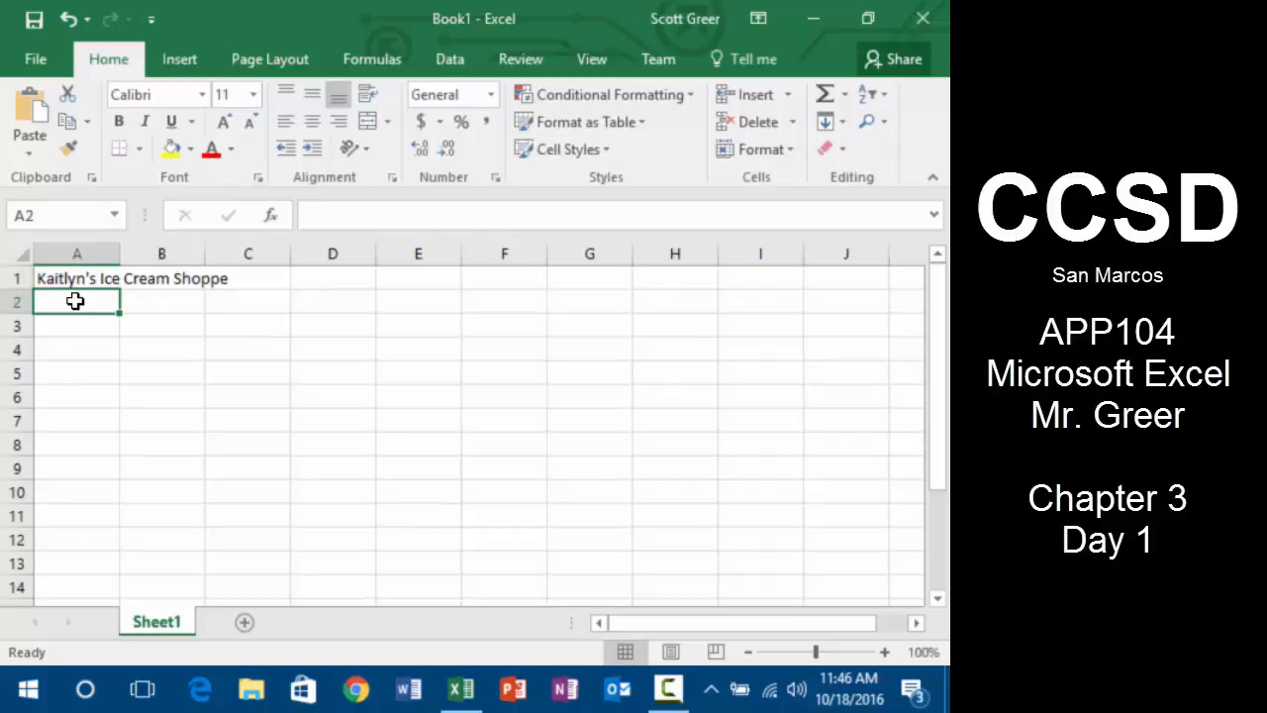
- Enter the subtitle "Six-Month Financial Projection" in cell A2
{"action": "type", "text": "Six-Mon"}
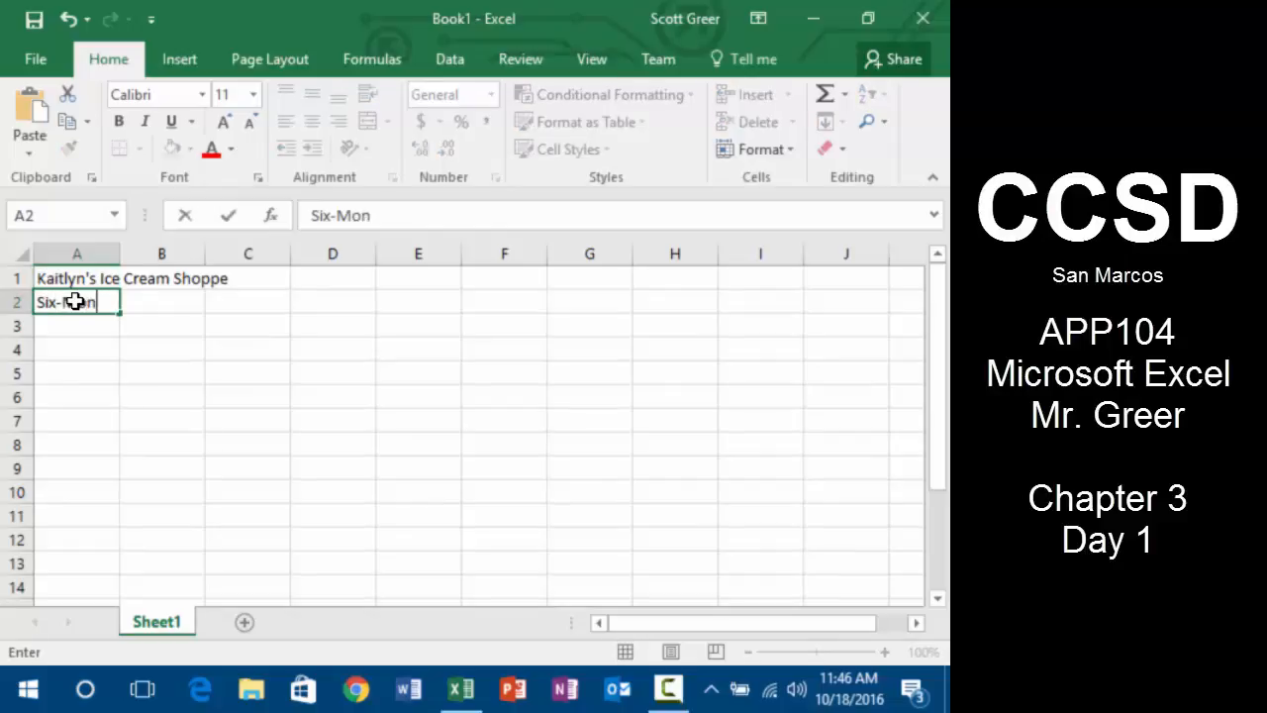
{"action": "type", "text": "th Fina"}
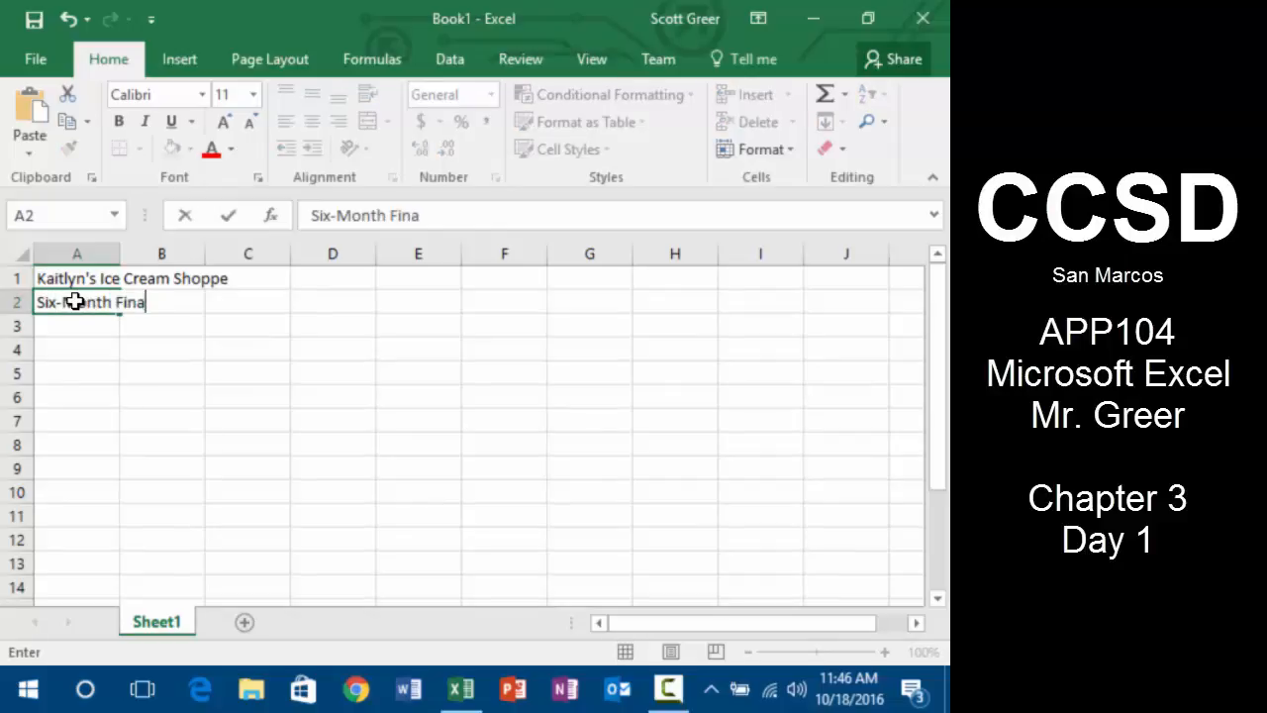
{"action": "type", "text": "ncial P"}
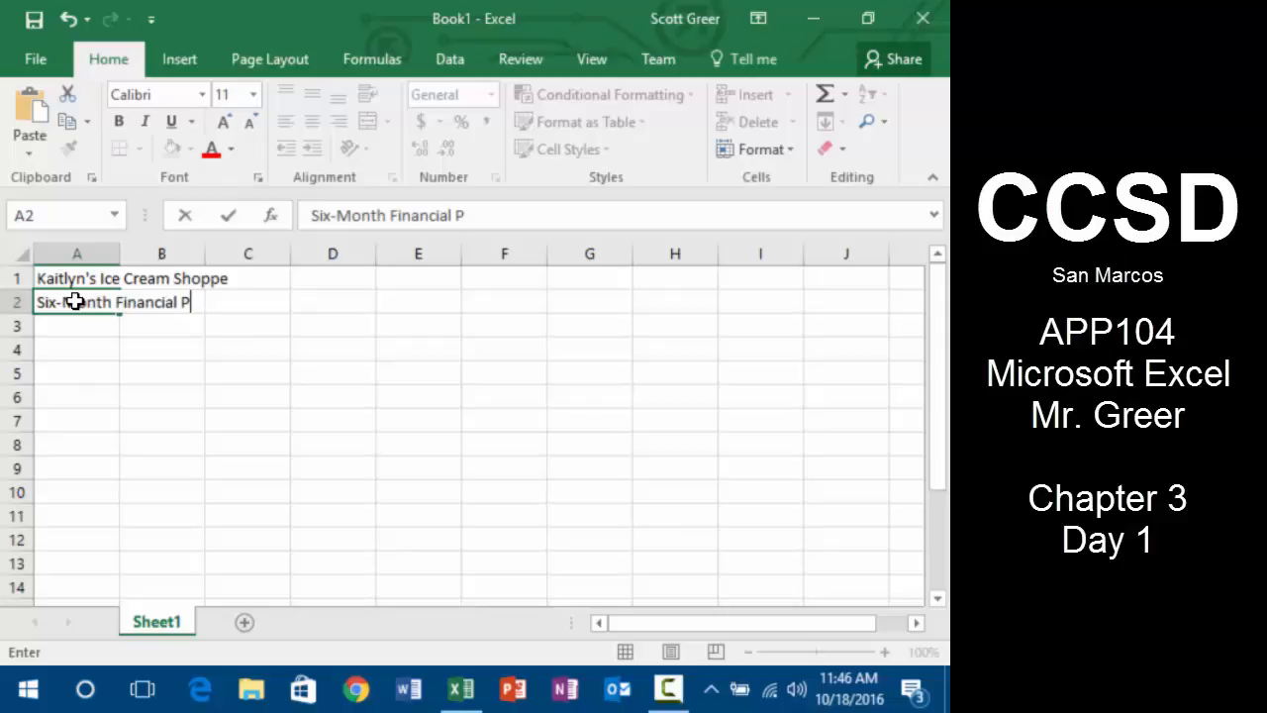
{"action": "type", "text": "rojection"}
{"action": "key", "text": "Return"}
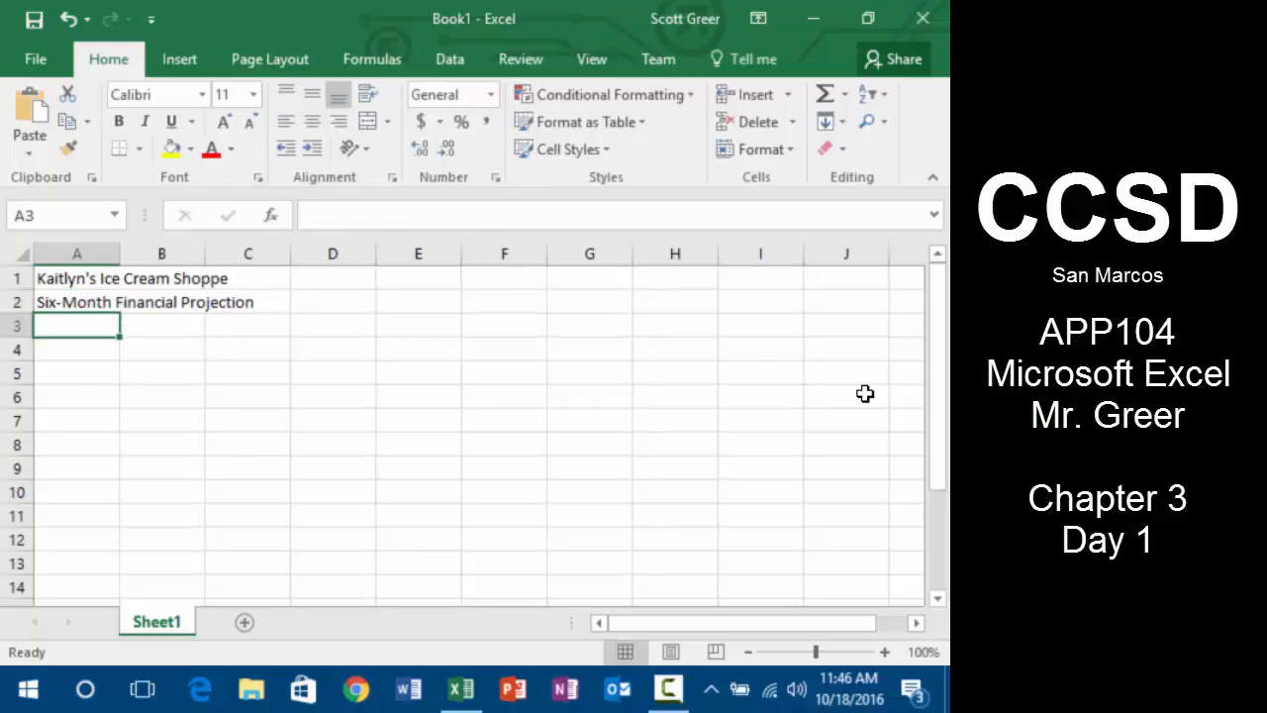
- Set the worksheet zoom to 170%
{"action": "left_click", "coordinate": [884, 651]}
{"action": "left_click", "coordinate": [884, 651]}
{"action": "left_click", "coordinate": [886, 652]}
{"action": "left_click", "coordinate": [886, 652]}
{"action": "left_click", "coordinate": [886, 652]}
{"action": "left_click", "coordinate": [886, 652]}
{"action": "left_click", "coordinate": [886, 653]}
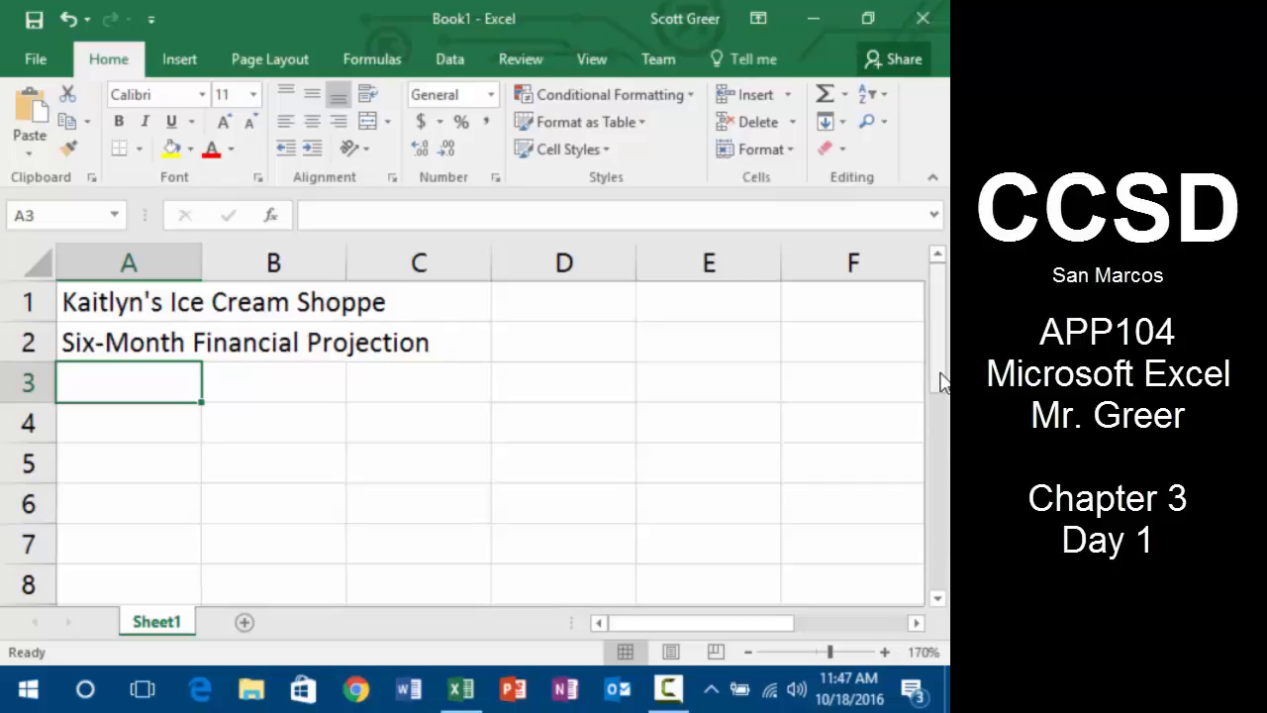
- Apply the Savon theme to the workbook
{"action": "left_click", "coordinate": [308, 70]}
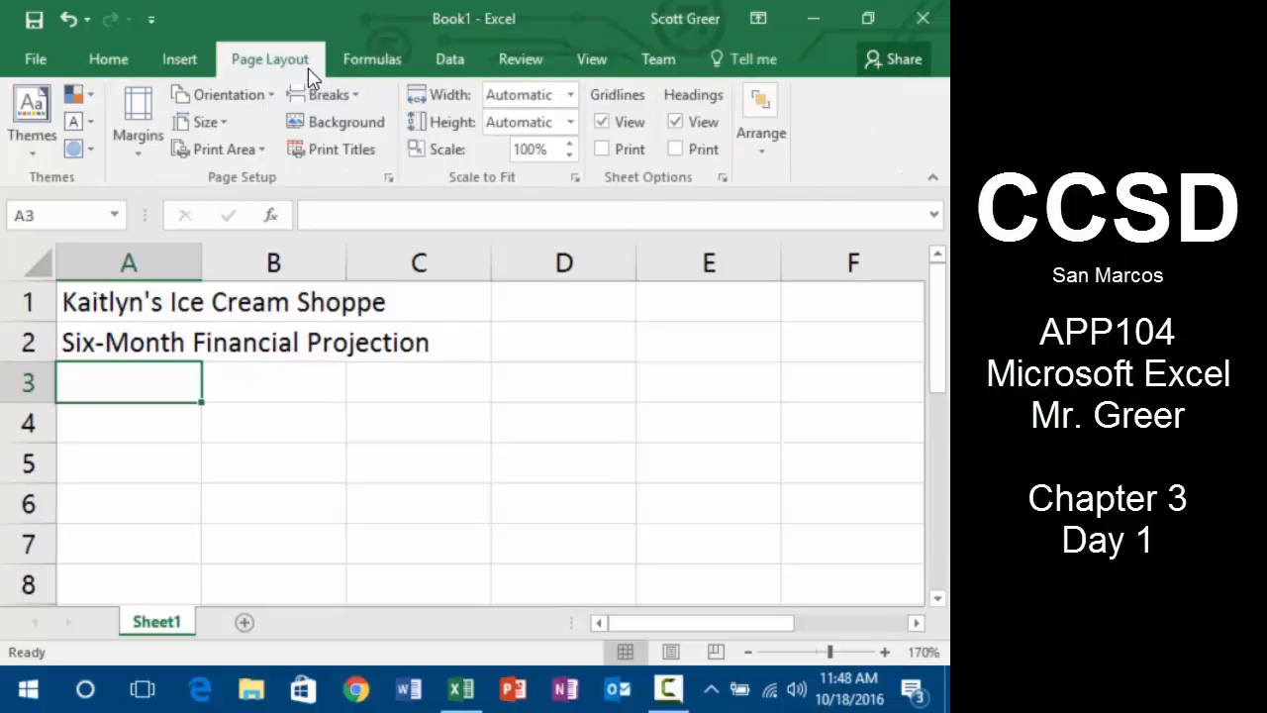
{"action": "left_click", "coordinate": [40, 151]}
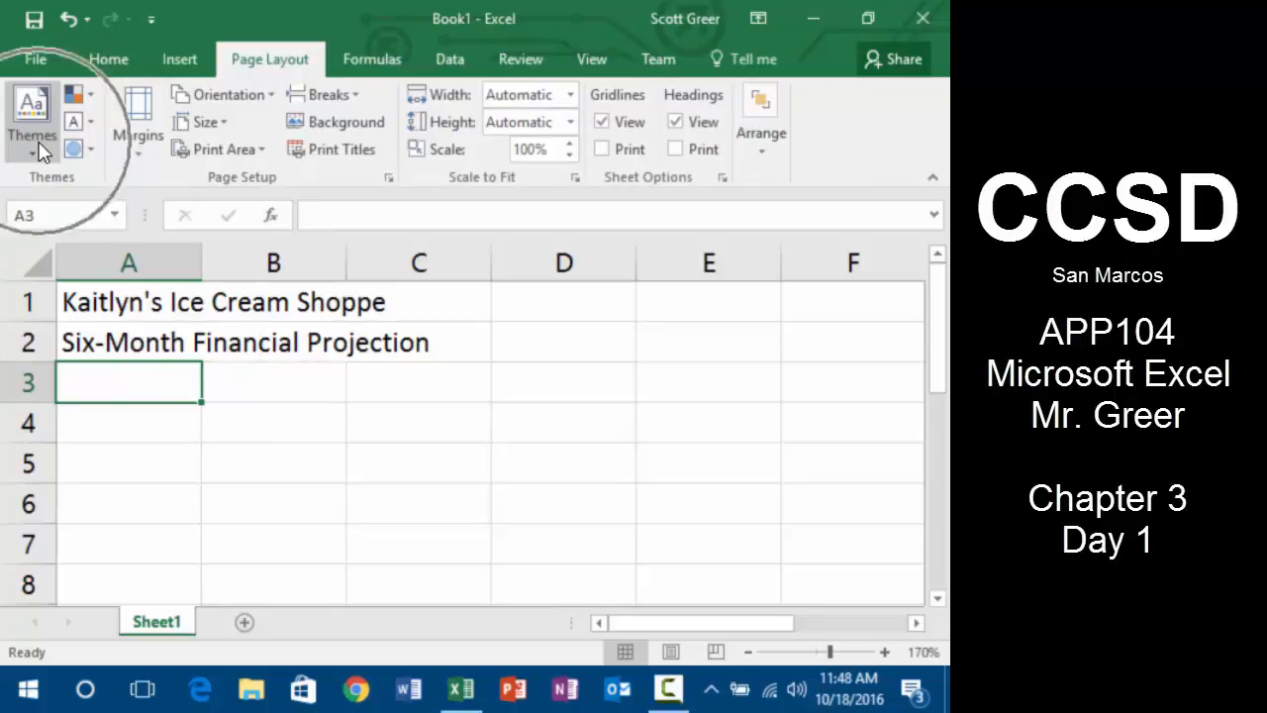
{"action": "left_click", "coordinate": [249, 76]}
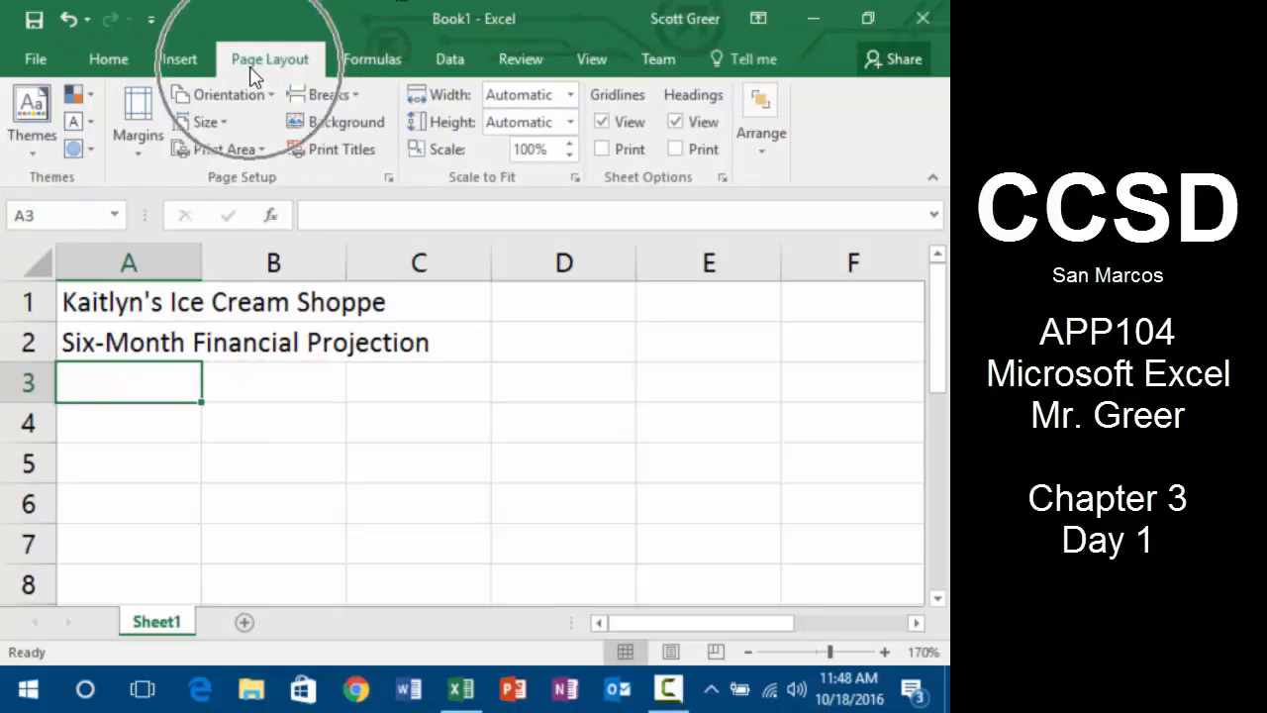
{"action": "key", "text": "ctrl"}
{"action": "key", "text": "ctrl"}
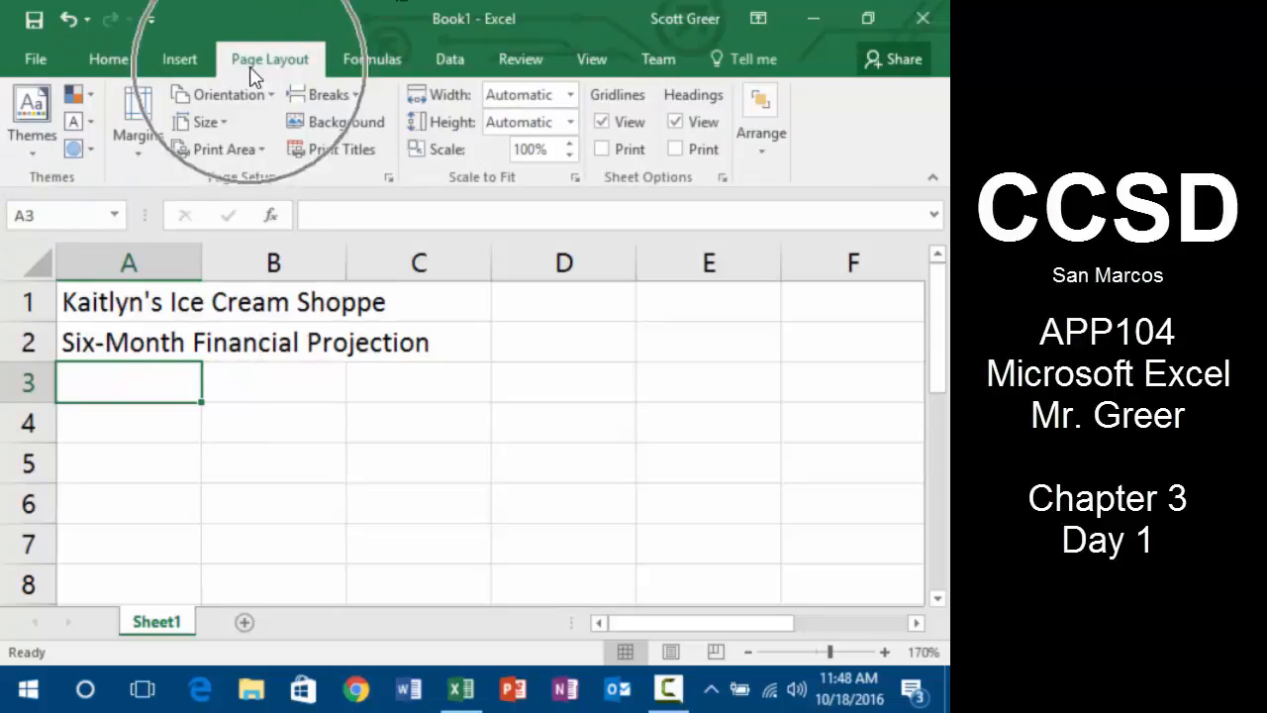
{"action": "left_click", "coordinate": [29, 146]}
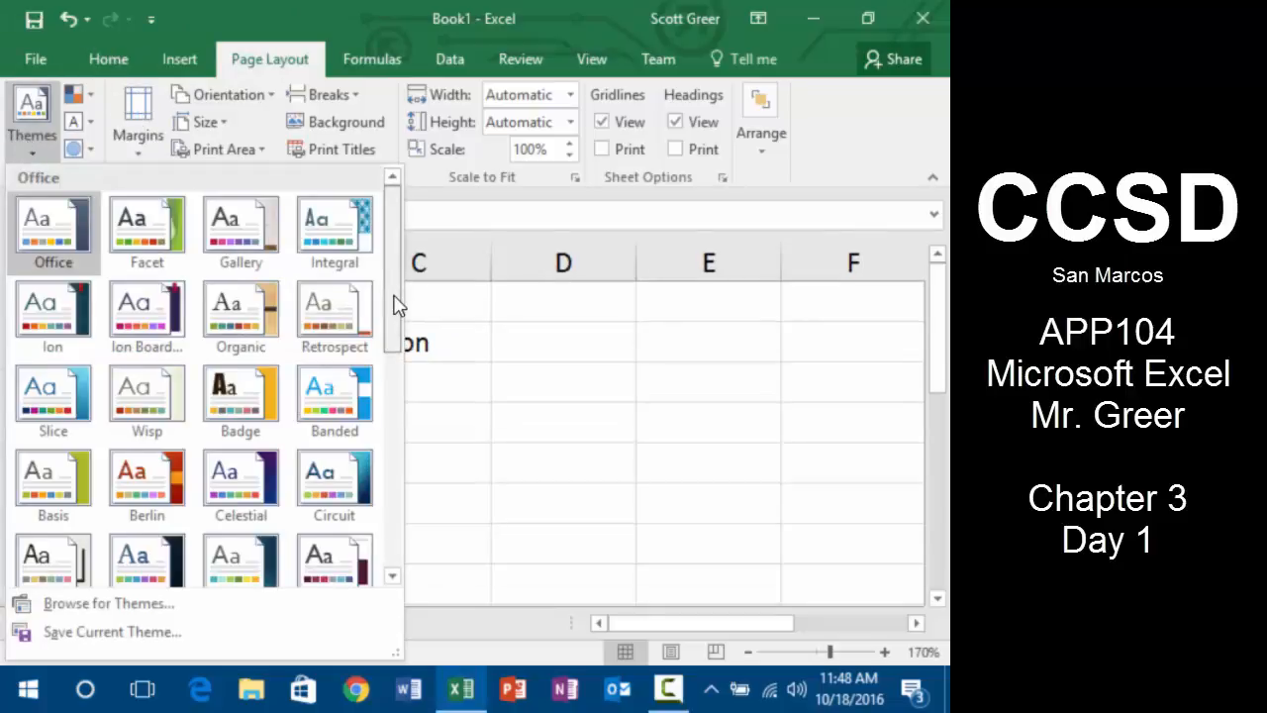
{"action": "left_click_drag", "start_coordinate": [396, 304], "coordinate": [399, 524]}
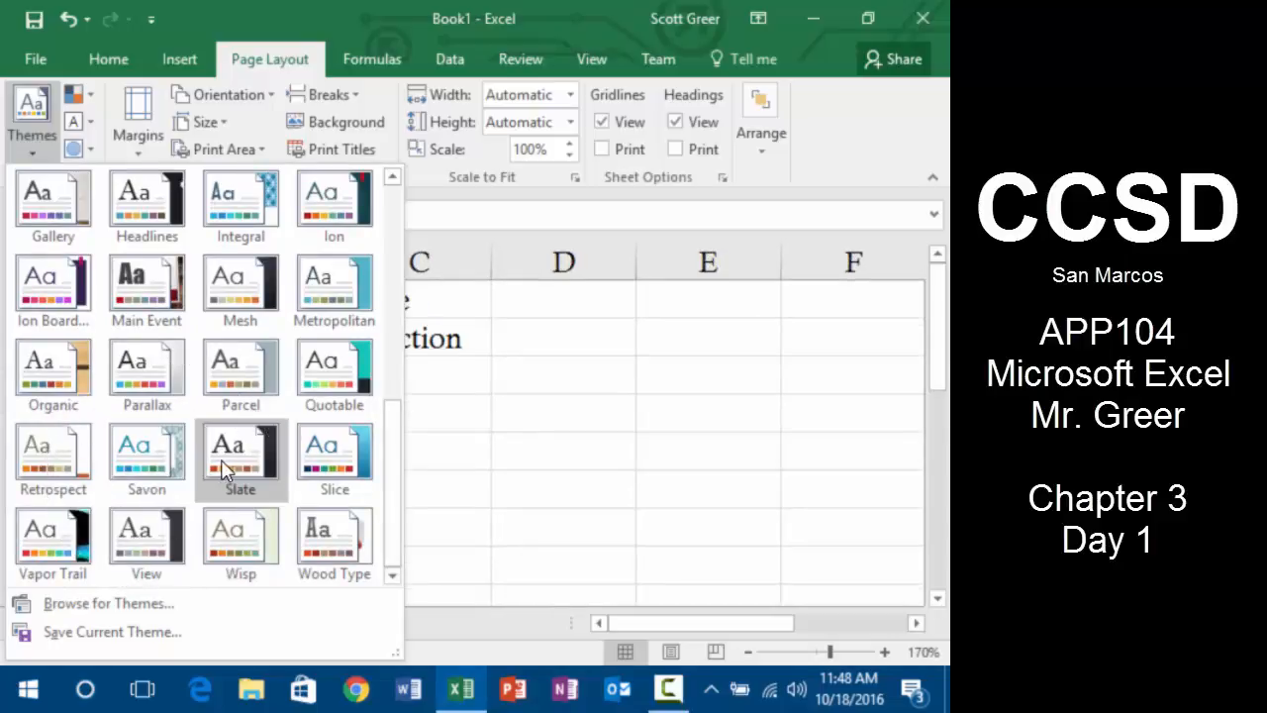
{"action": "left_click", "coordinate": [175, 477]}
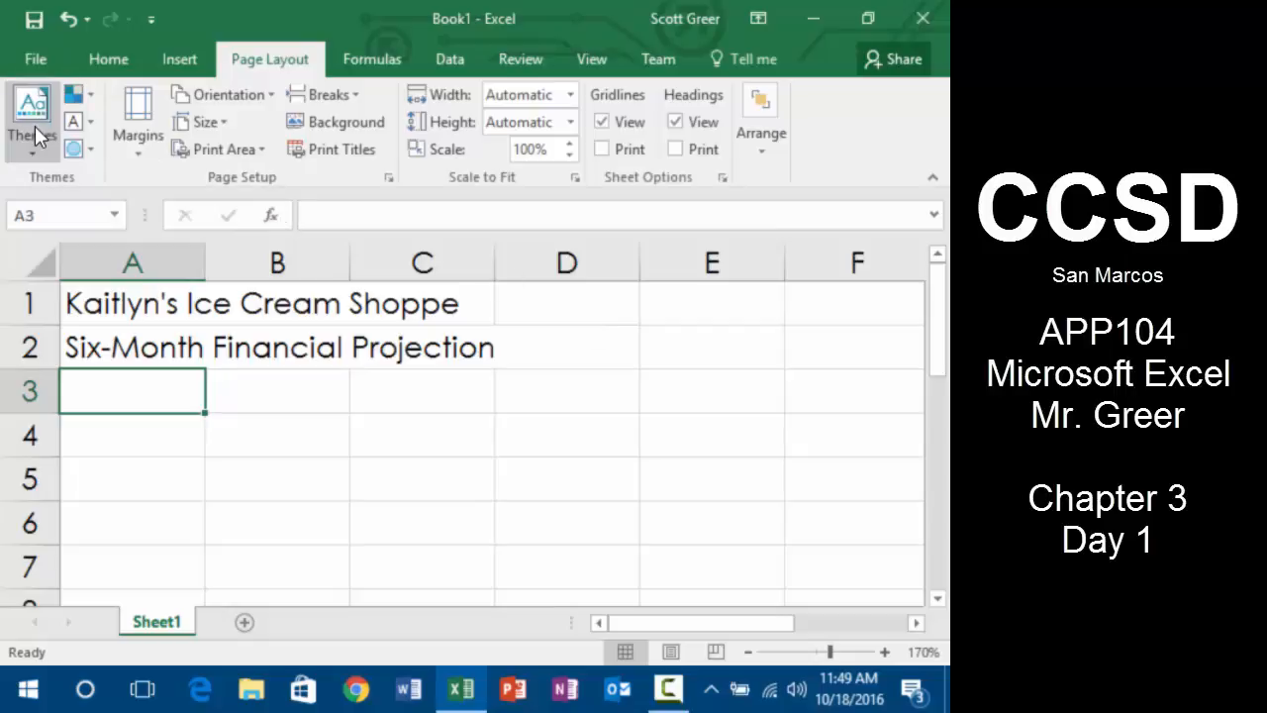
{"action": "left_click", "coordinate": [108, 59]}
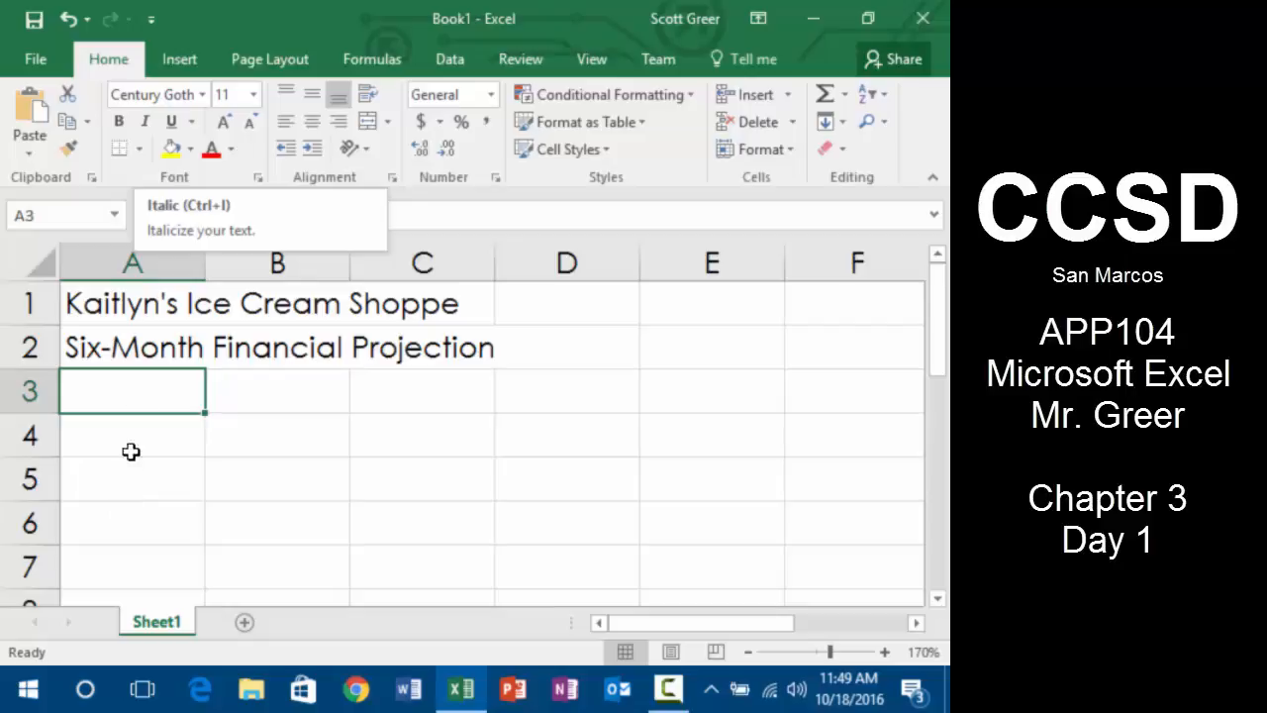
{"action": "left_click", "coordinate": [364, 52]}
{"action": "left_click", "coordinate": [259, 61]}
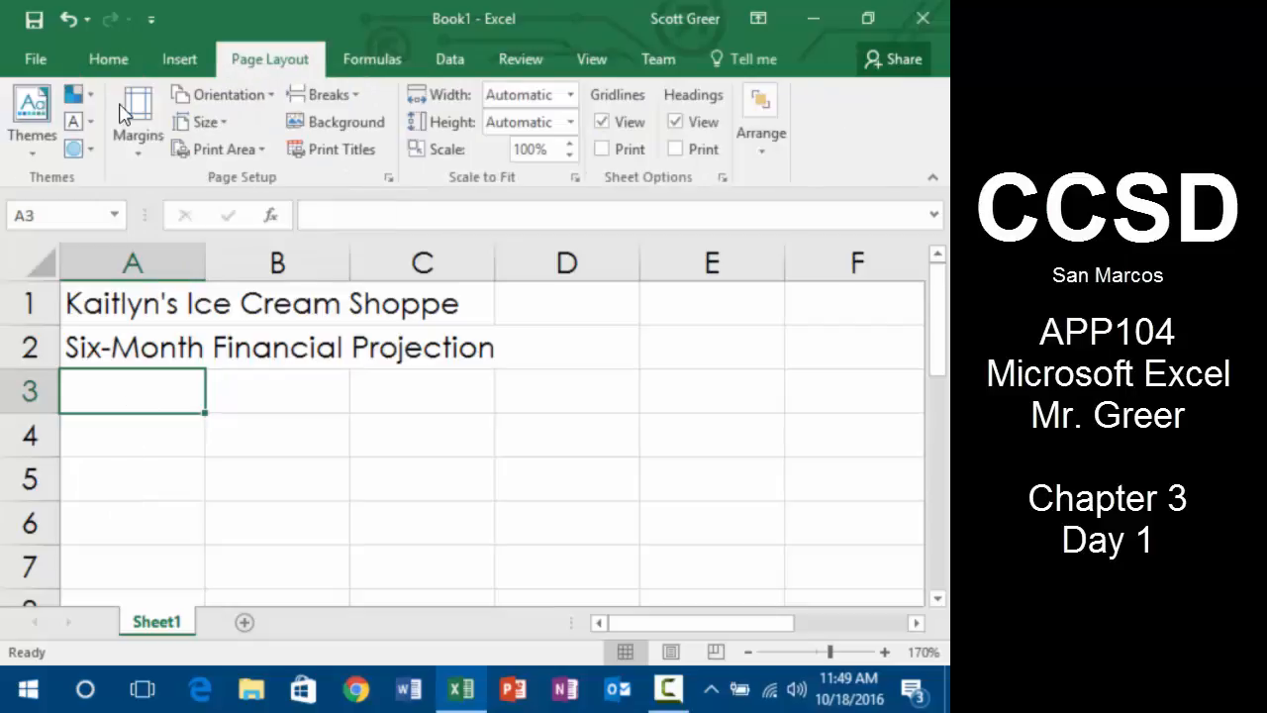
{"action": "left_click", "coordinate": [23, 139]}
{"action": "scroll", "coordinate": [238, 401], "scroll_direction": "down", "scroll_amount": 1}
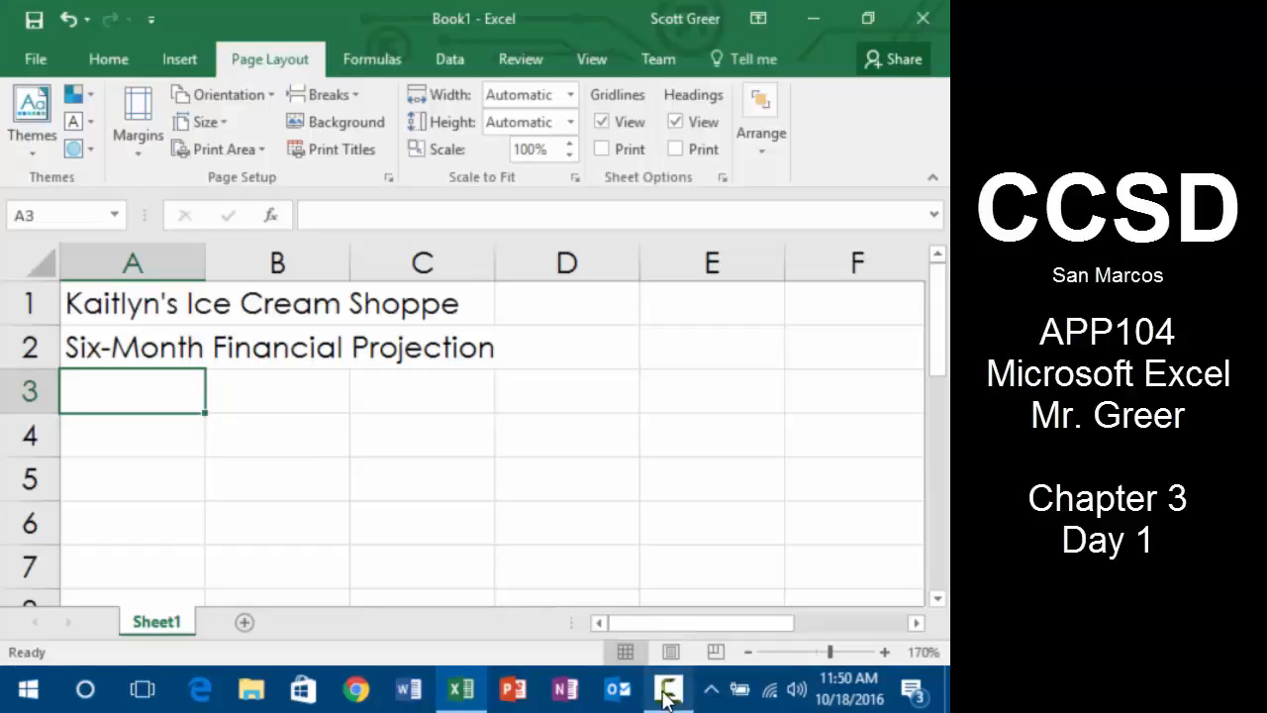
{"action": "mouse_move", "coordinate": [665, 698]}
{"action": "left_click", "coordinate": [647, 637]}
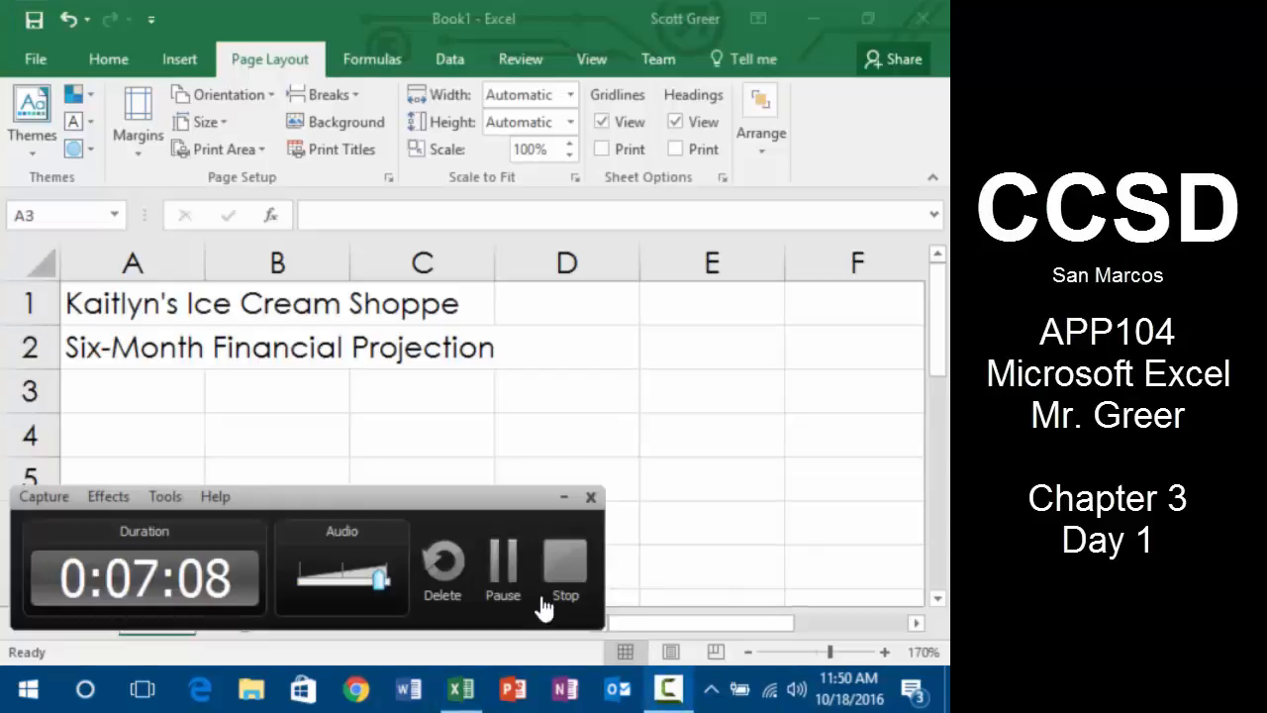
{"action": "left_click", "coordinate": [502, 562]}
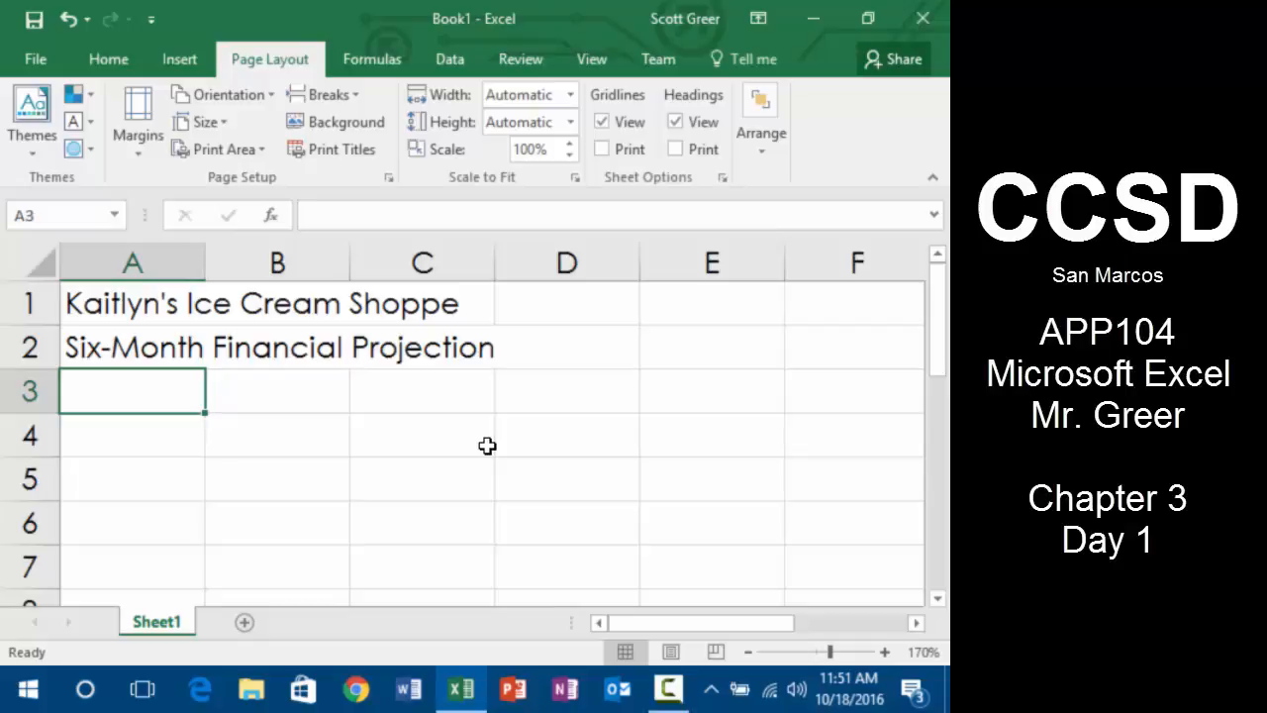
- Enter the column heading January in cell B3
{"action": "key", "text": "Right"}
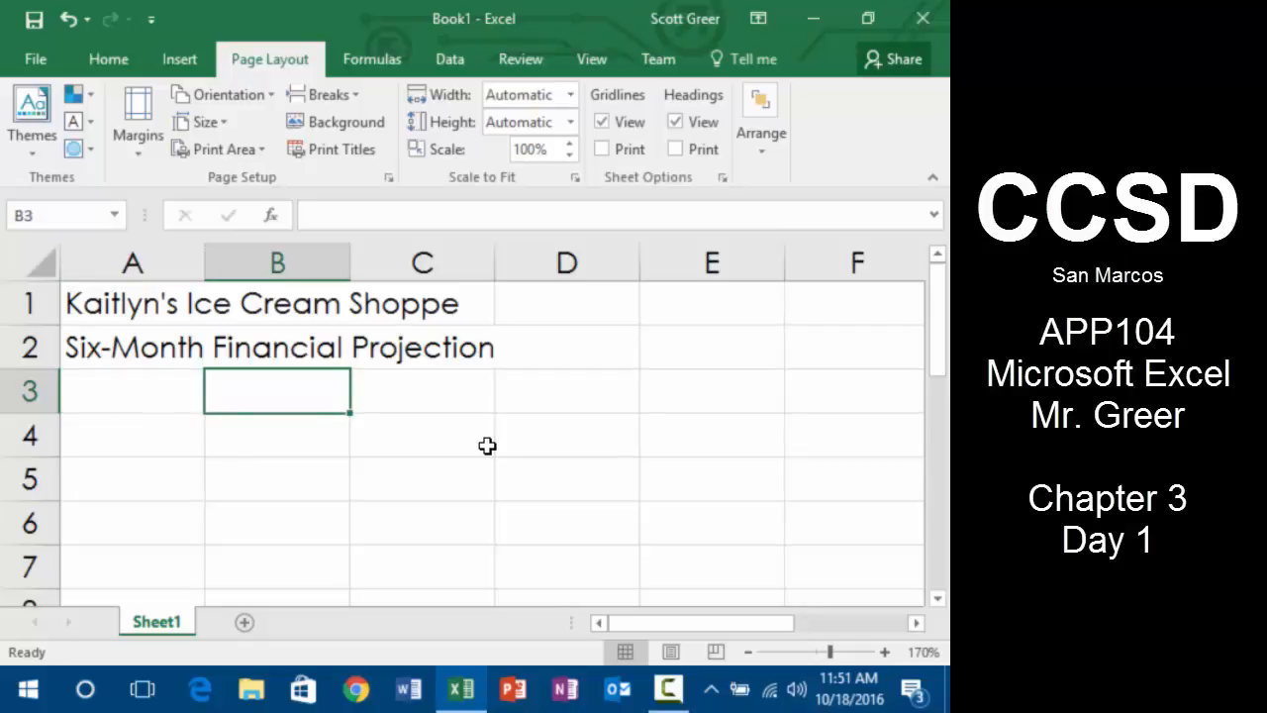
{"action": "type", "text": "January"}
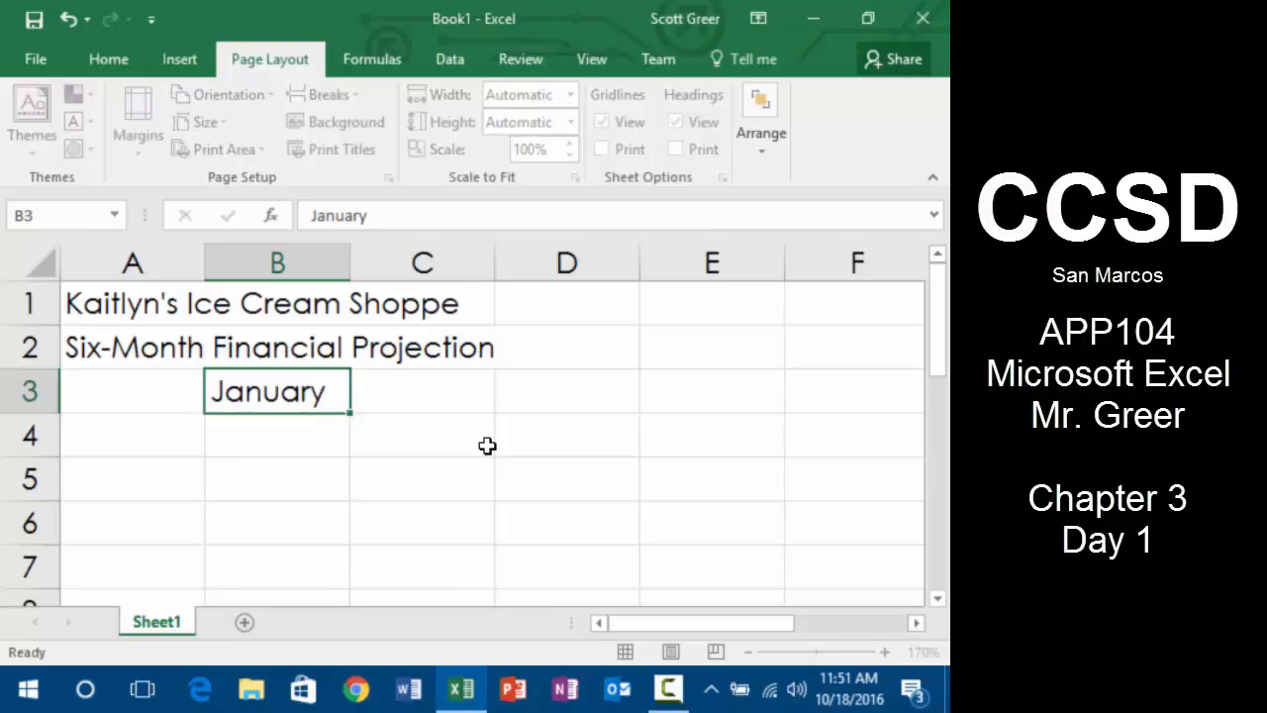
{"action": "key", "text": "Right"}
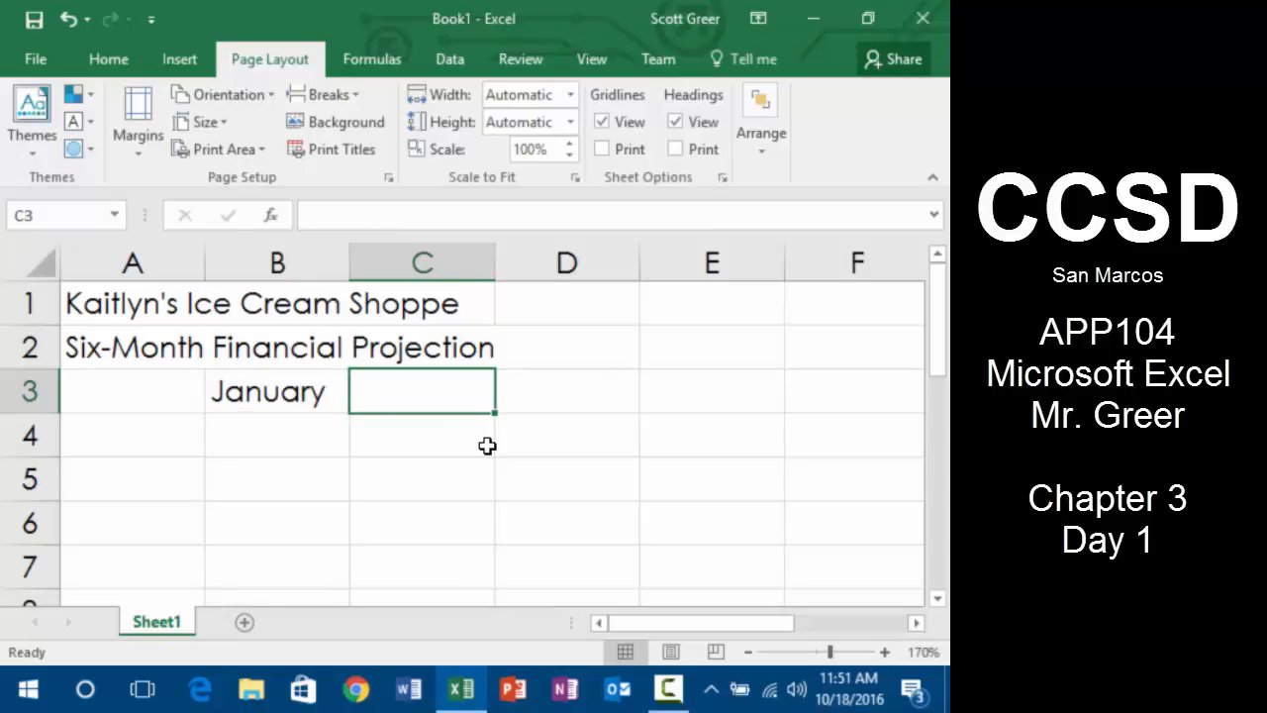
- Rotate the January heading in cell B3 to a 60-degree text orientation
{"action": "key", "text": "Left"}
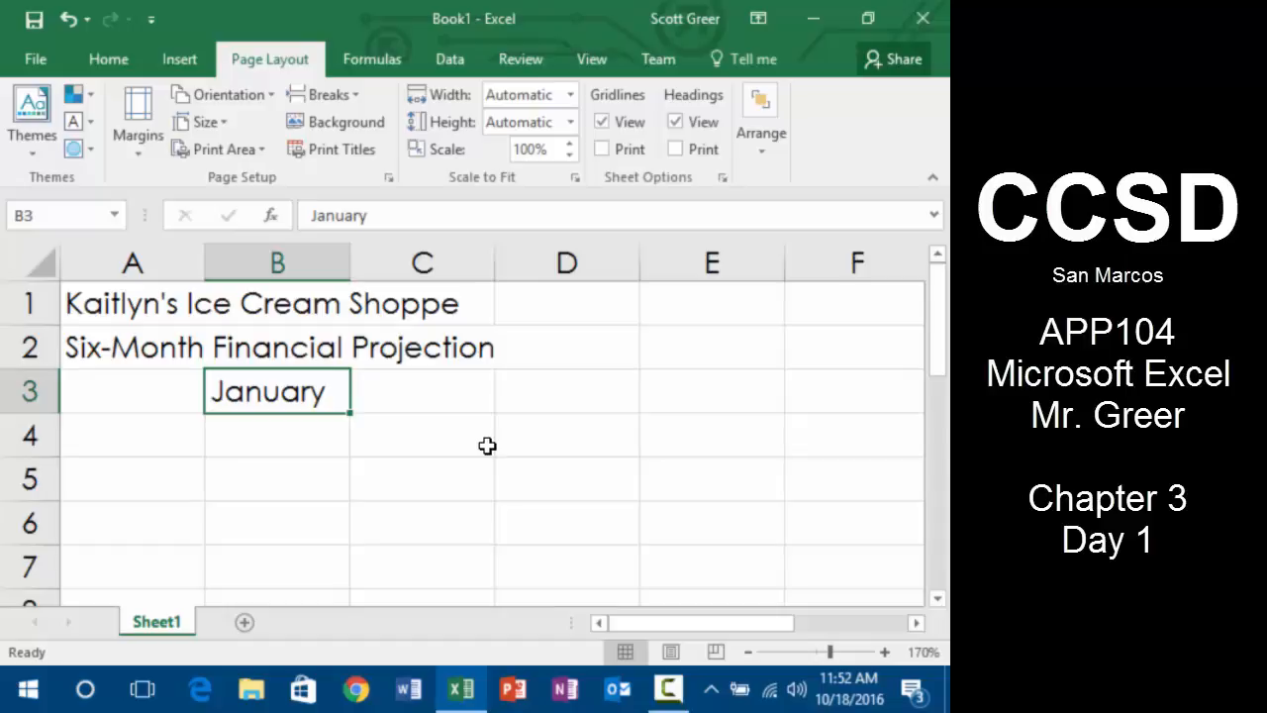
{"action": "left_click", "coordinate": [119, 68]}
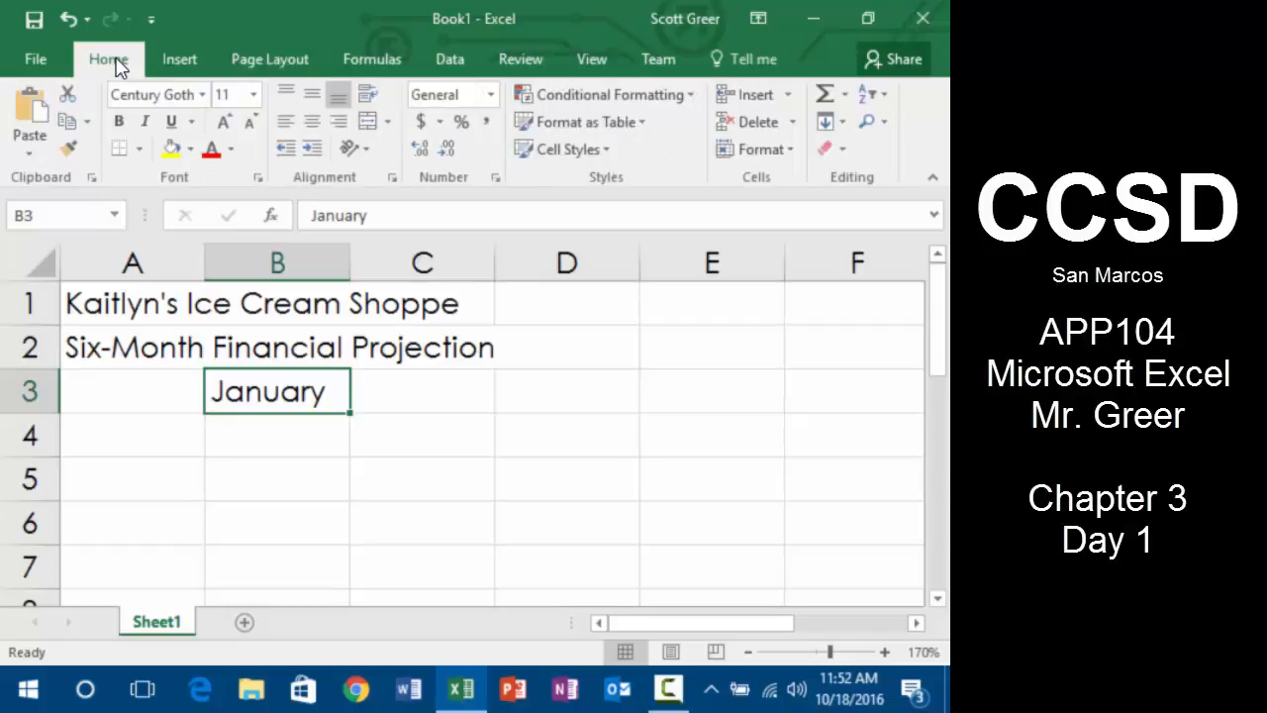
{"action": "left_click", "coordinate": [368, 151]}
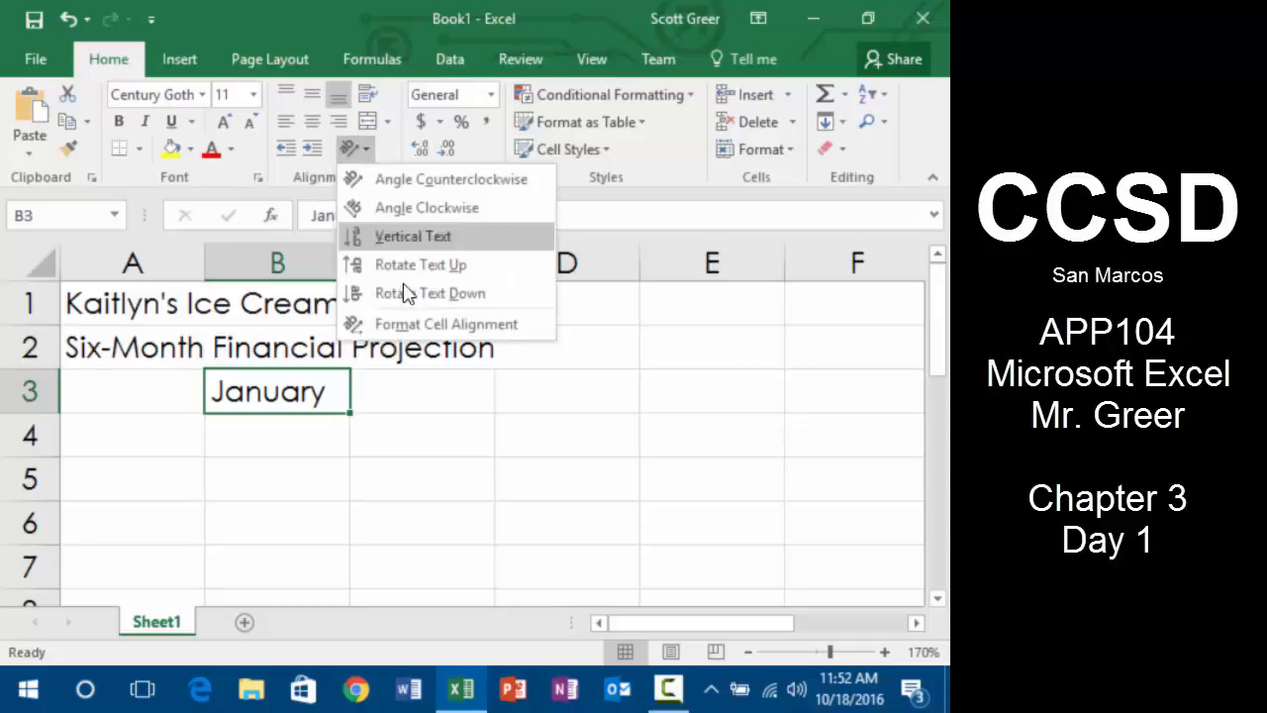
{"action": "left_click", "coordinate": [442, 335]}
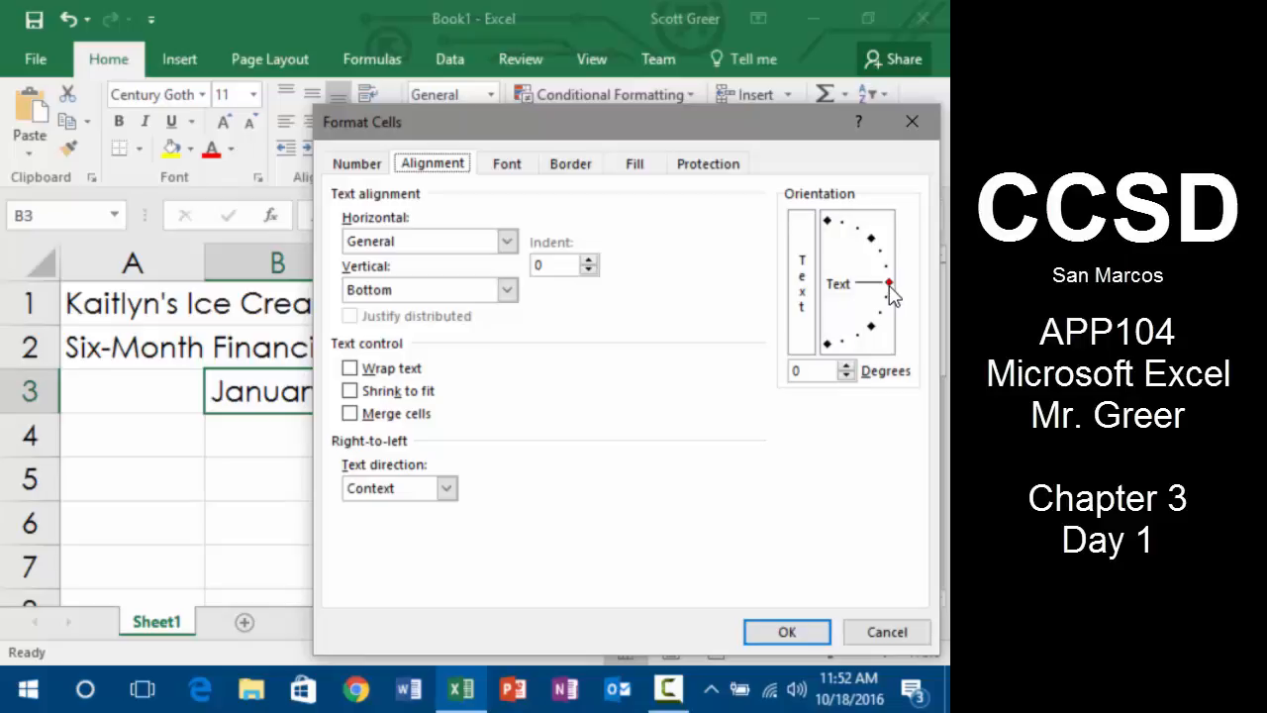
{"action": "left_click", "coordinate": [890, 285]}
{"action": "mouse_move", "coordinate": [891, 280]}
{"action": "left_mouse_down"}
{"action": "mouse_move", "coordinate": [865, 216]}
{"action": "mouse_move", "coordinate": [885, 255]}
{"action": "mouse_move", "coordinate": [874, 324]}
{"action": "mouse_move", "coordinate": [865, 230]}
{"action": "left_mouse_up"}
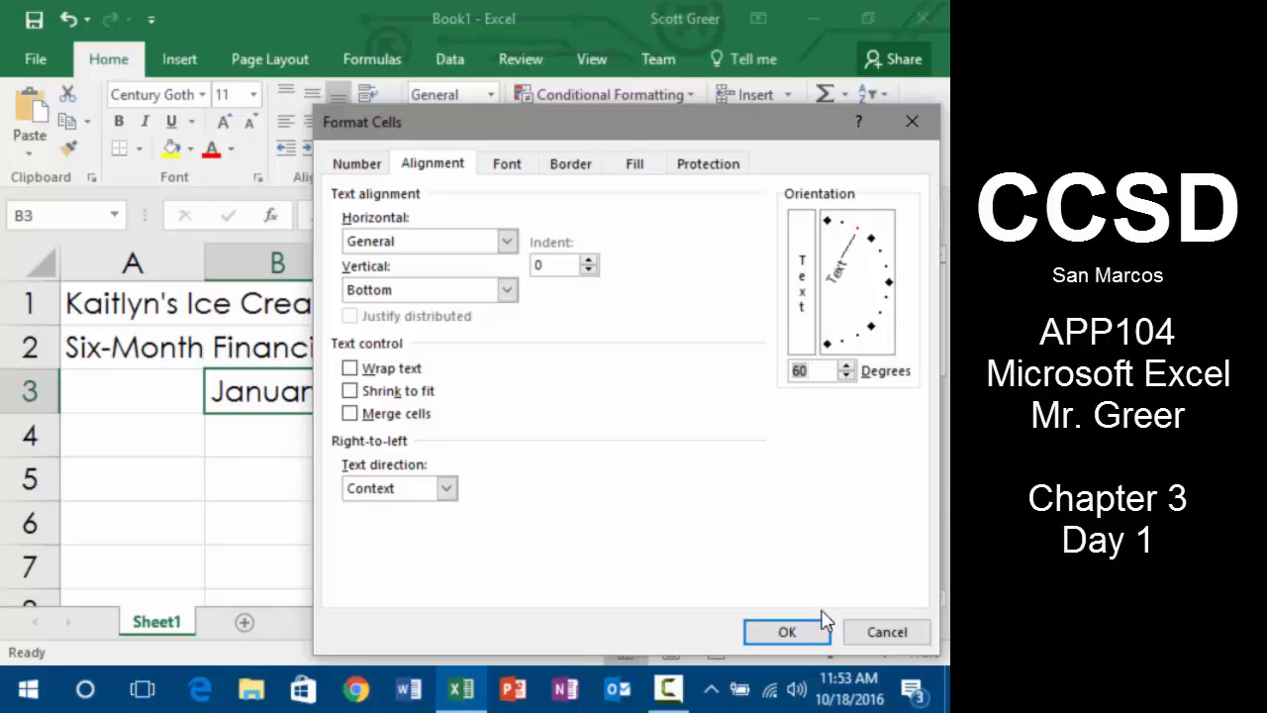
{"action": "left_click", "coordinate": [800, 632]}
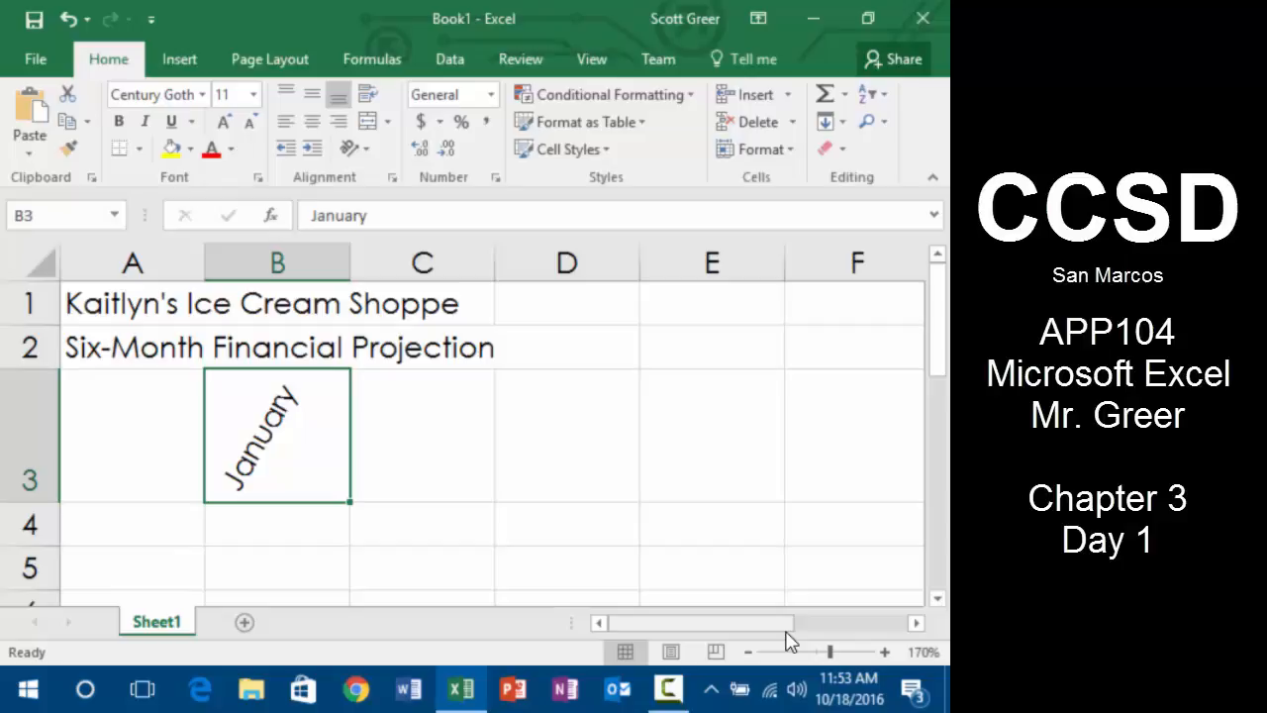
- Fill the month series from January in B3 across to June in G3
{"action": "key", "text": "Right"}
{"action": "key", "text": "Right"}
{"action": "key", "text": "Right"}
{"action": "key", "text": "Right"}
{"action": "key", "text": "Left"}
{"action": "key", "text": "Left"}
{"action": "key", "text": "Left"}
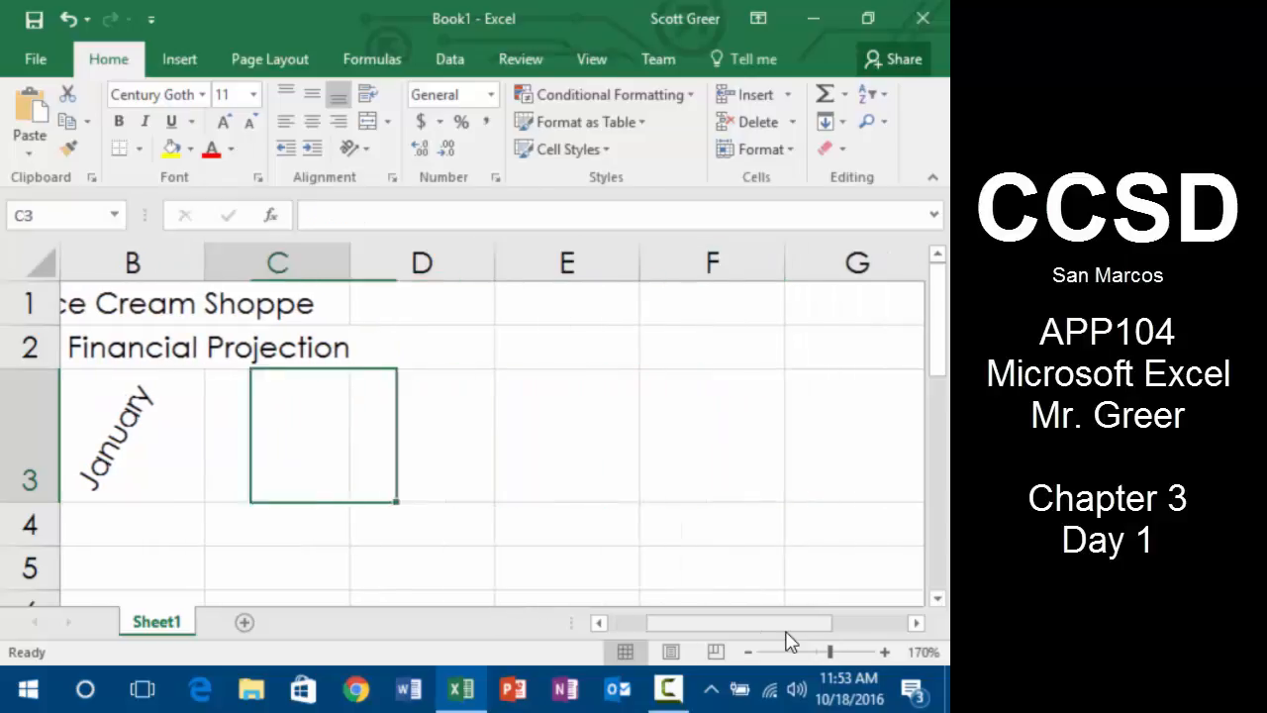
{"action": "key", "text": "Left"}
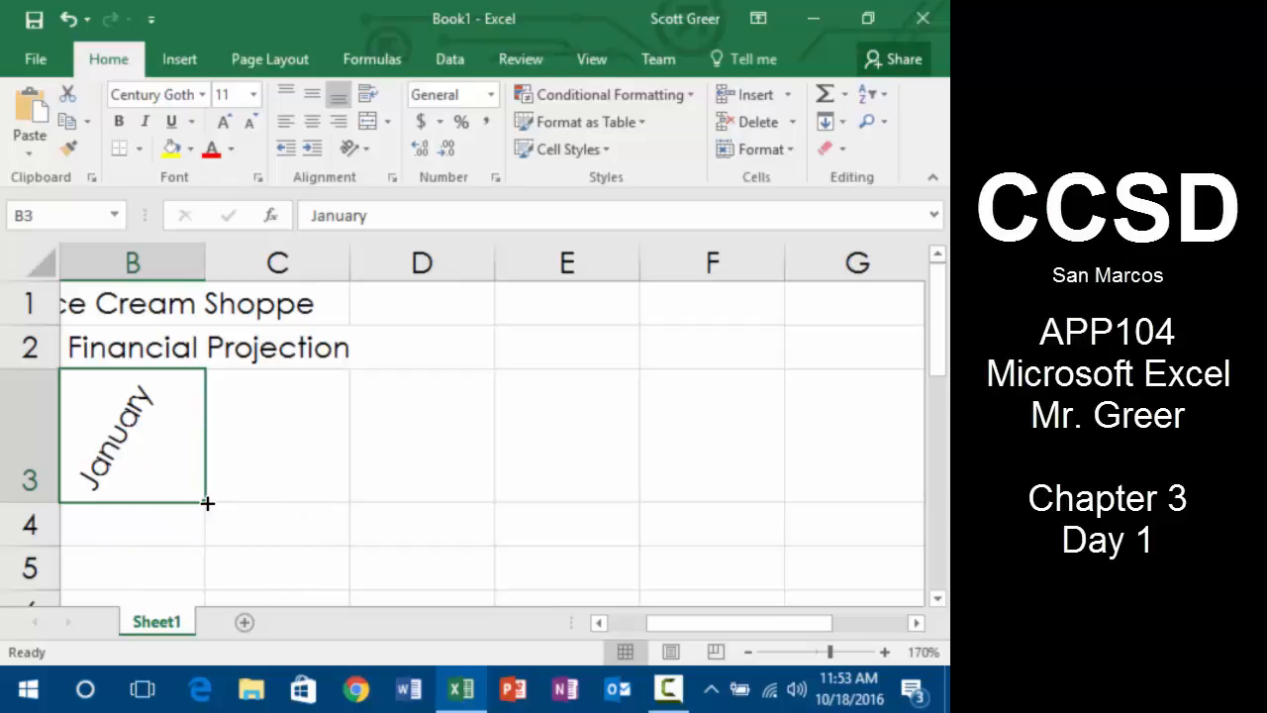
{"action": "left_click_drag", "start_coordinate": [207, 503], "coordinate": [876, 479]}
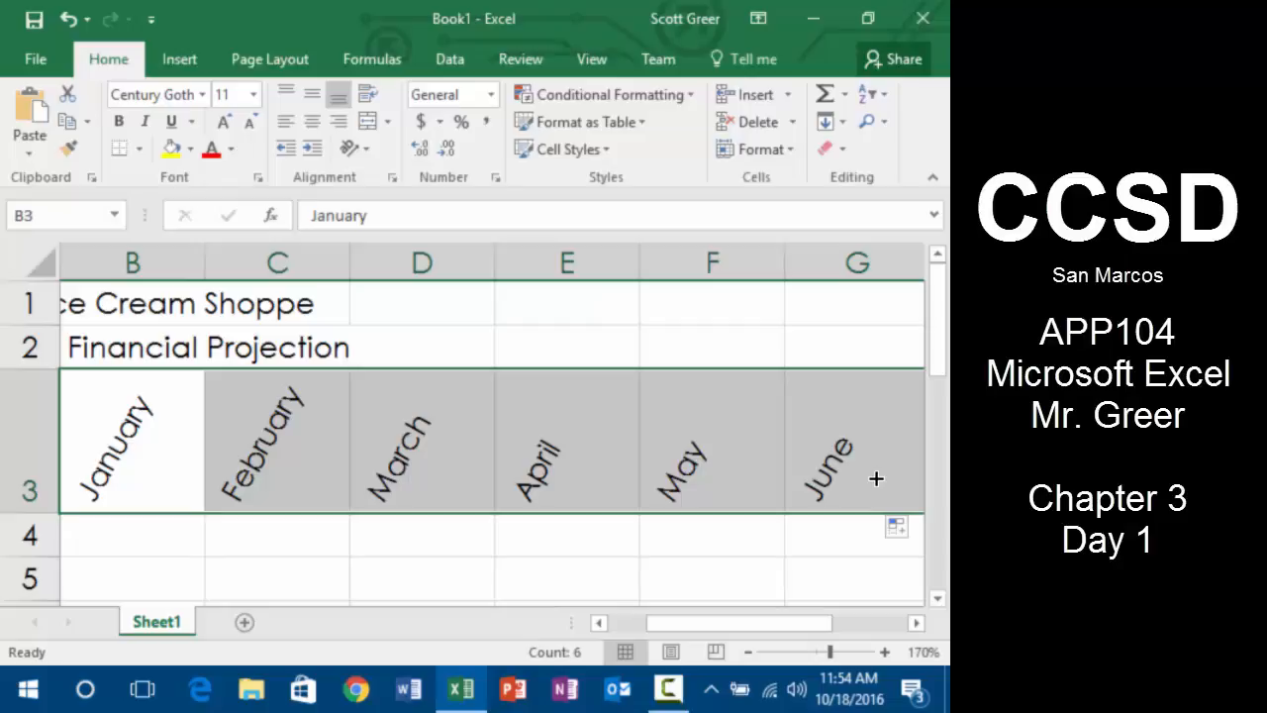
{"action": "key", "text": "Down"}
{"action": "key", "text": "Left"}
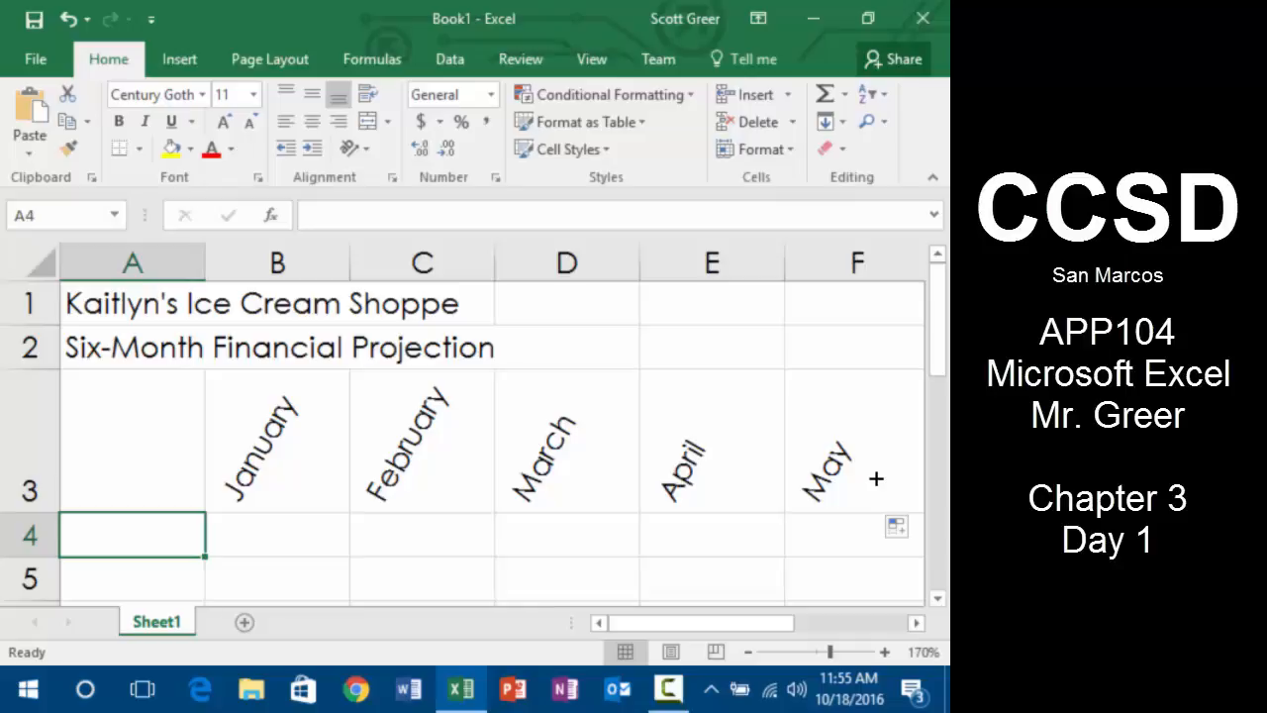
{"action": "key", "text": "Right"}
{"action": "key", "text": "Up"}
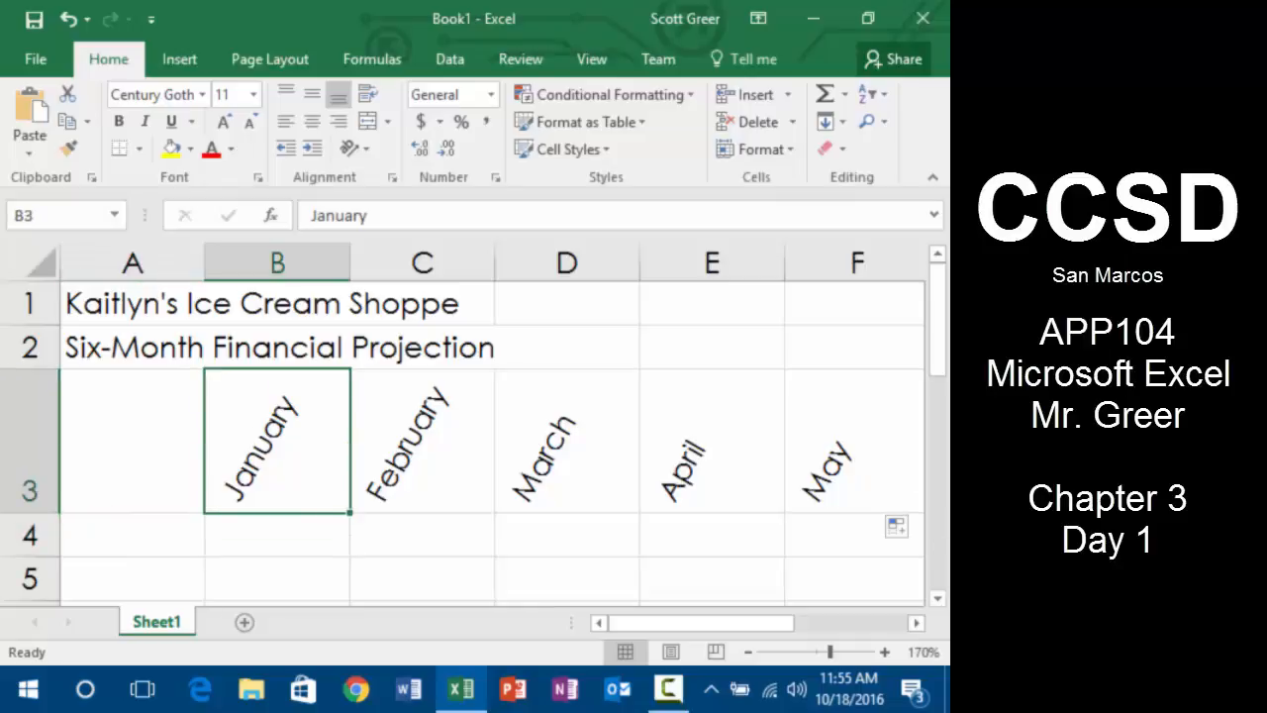
{"action": "left_click_drag", "start_coordinate": [349, 513], "coordinate": [301, 427]}
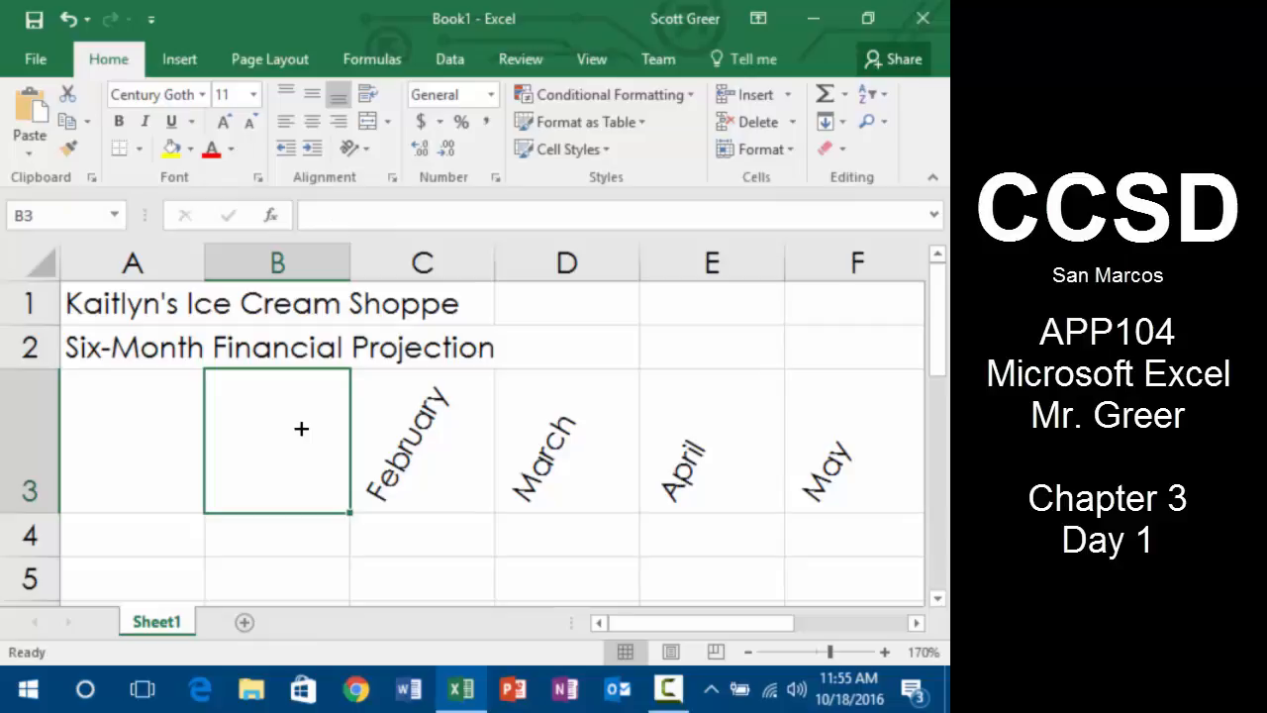
{"action": "key", "text": "ctrl+z"}
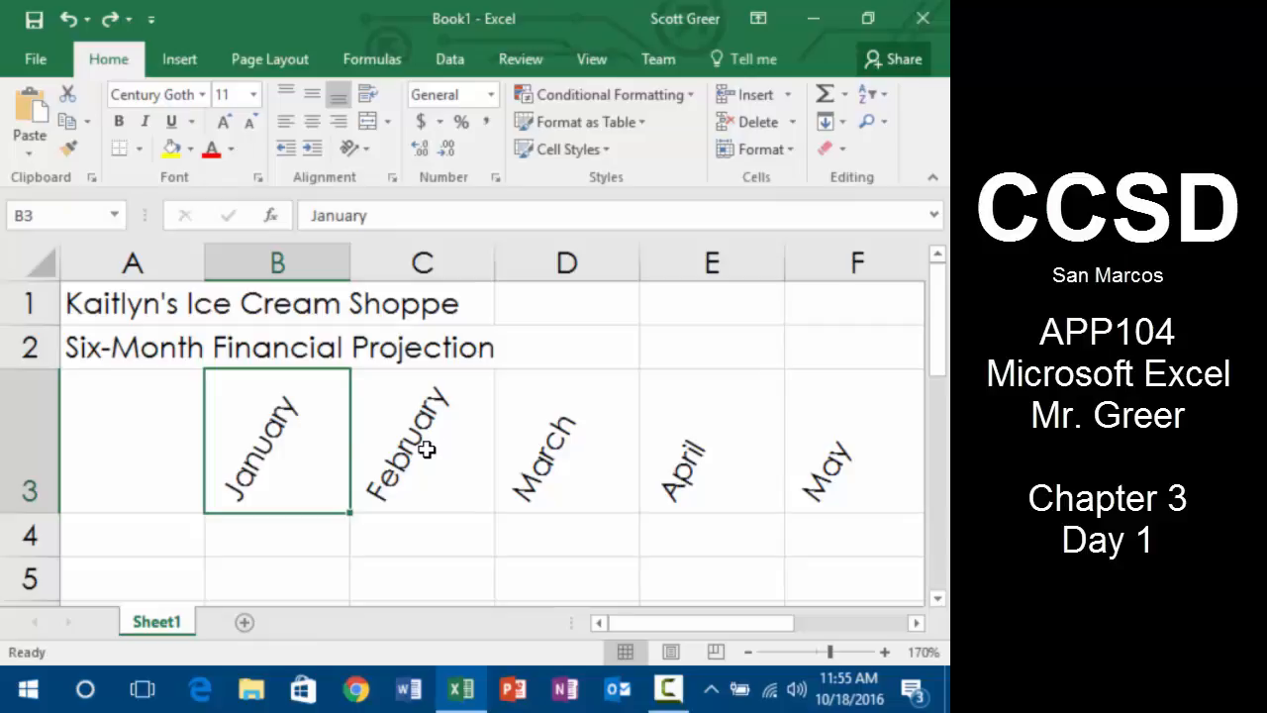
- Reduce the worksheet zoom to 120%
{"action": "key", "text": "Right"}
{"action": "key", "text": "Right"}
{"action": "key", "text": "Right"}
{"action": "key", "text": "Right"}
{"action": "key", "text": "Right"}
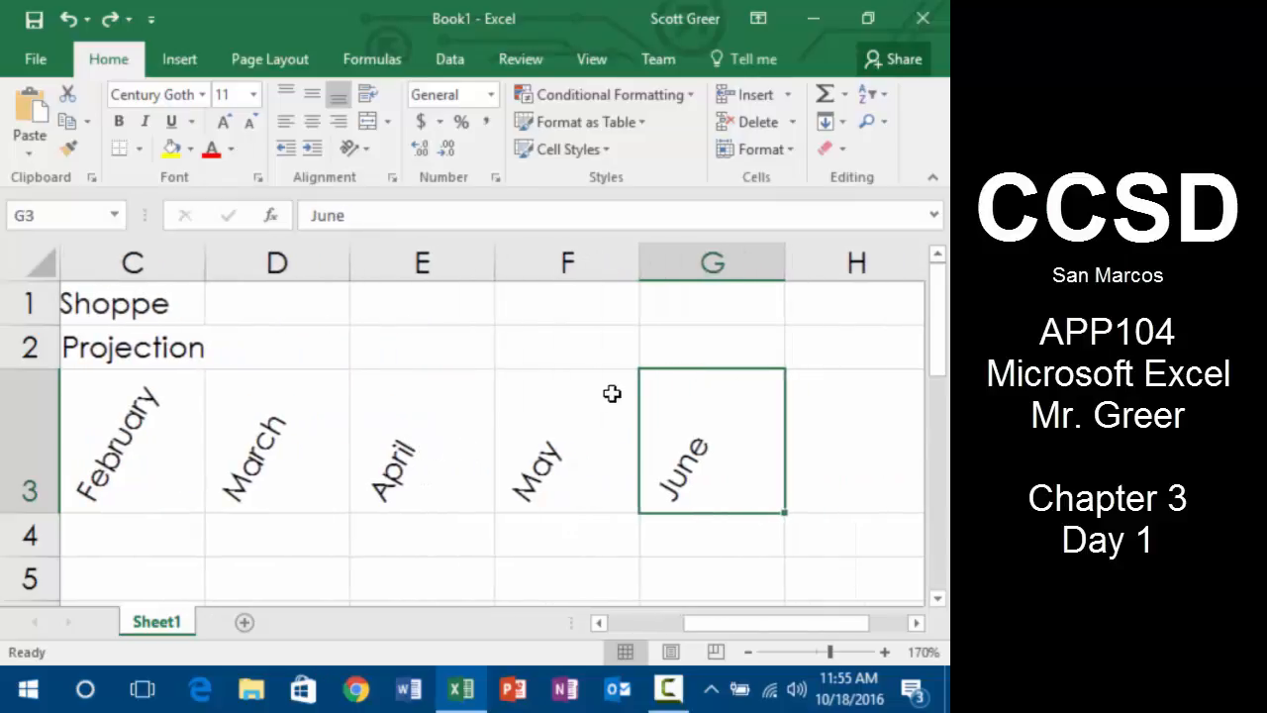
{"action": "left_click", "coordinate": [750, 651]}
{"action": "left_click", "coordinate": [749, 651]}
{"action": "left_click", "coordinate": [749, 651]}
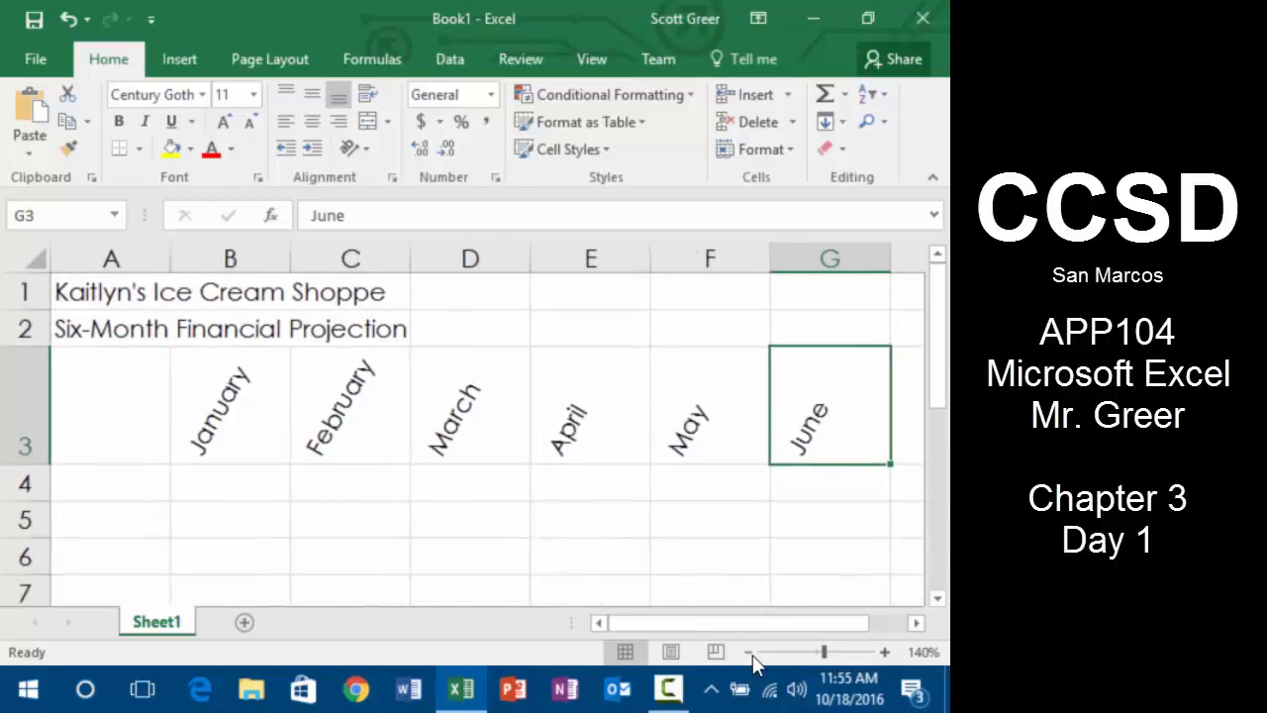
{"action": "left_click", "coordinate": [749, 651]}
{"action": "left_click", "coordinate": [750, 651]}
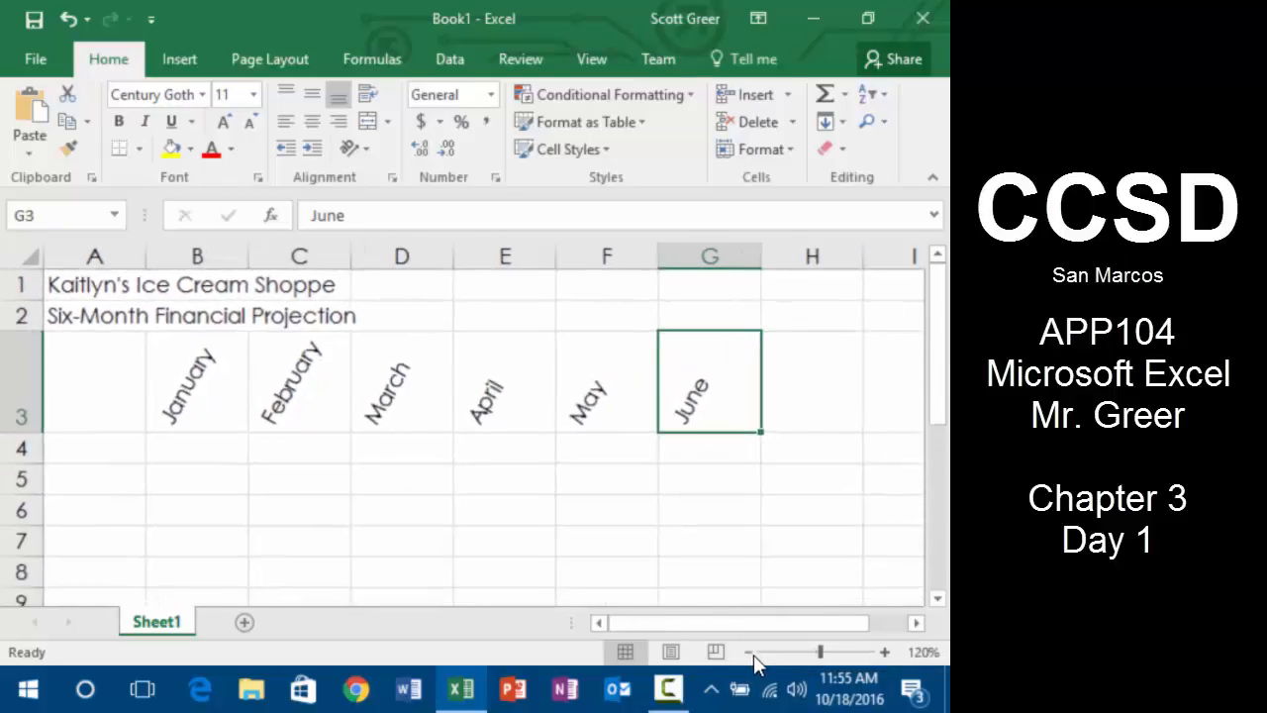
- Fill the months again from January in B3 through G3 and open the Auto Fill options
{"action": "left_click", "coordinate": [165, 372]}
{"action": "left_click_drag", "start_coordinate": [250, 433], "coordinate": [733, 452]}
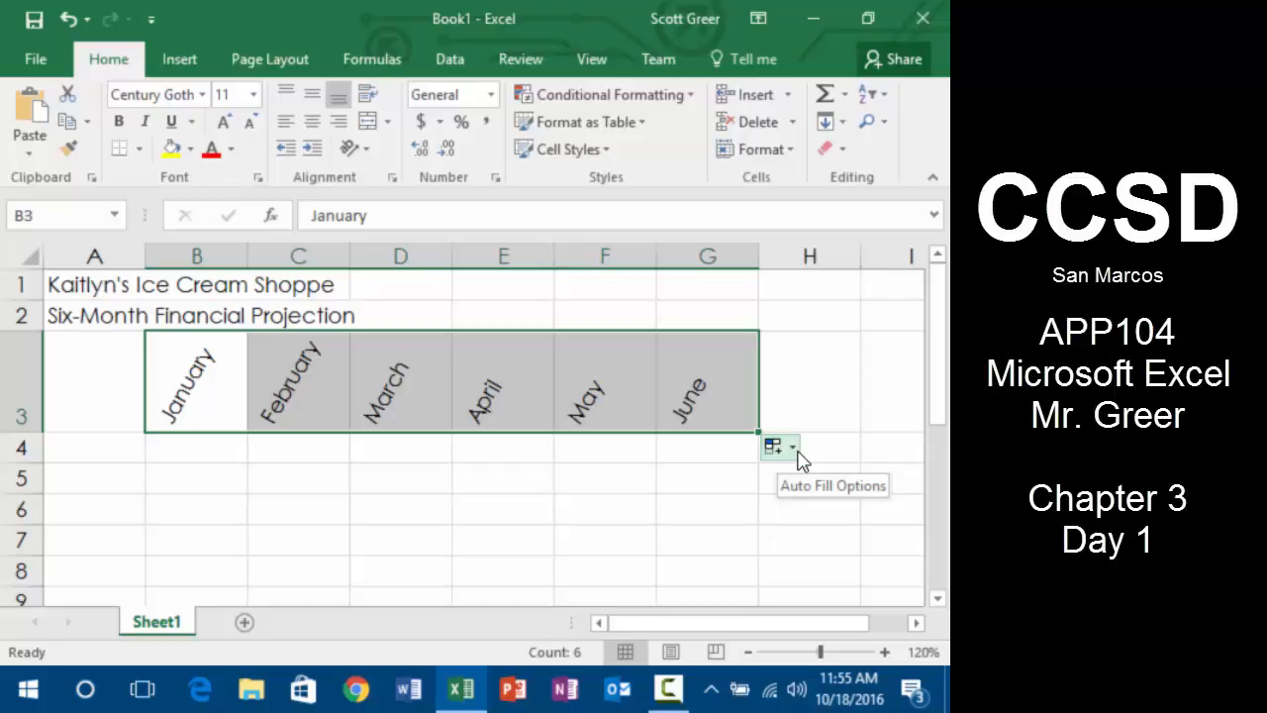
{"action": "left_click", "coordinate": [792, 449]}
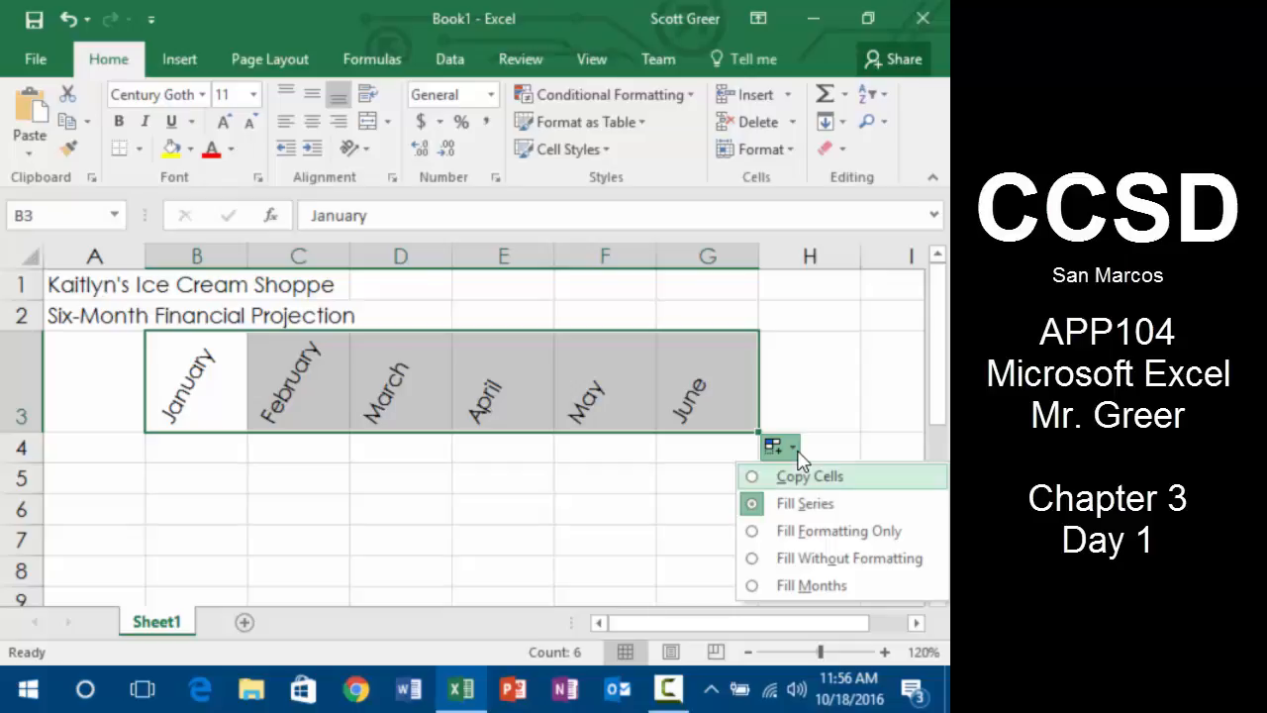
- Enter the column heading Total in cell H3
{"action": "left_click", "coordinate": [857, 337]}
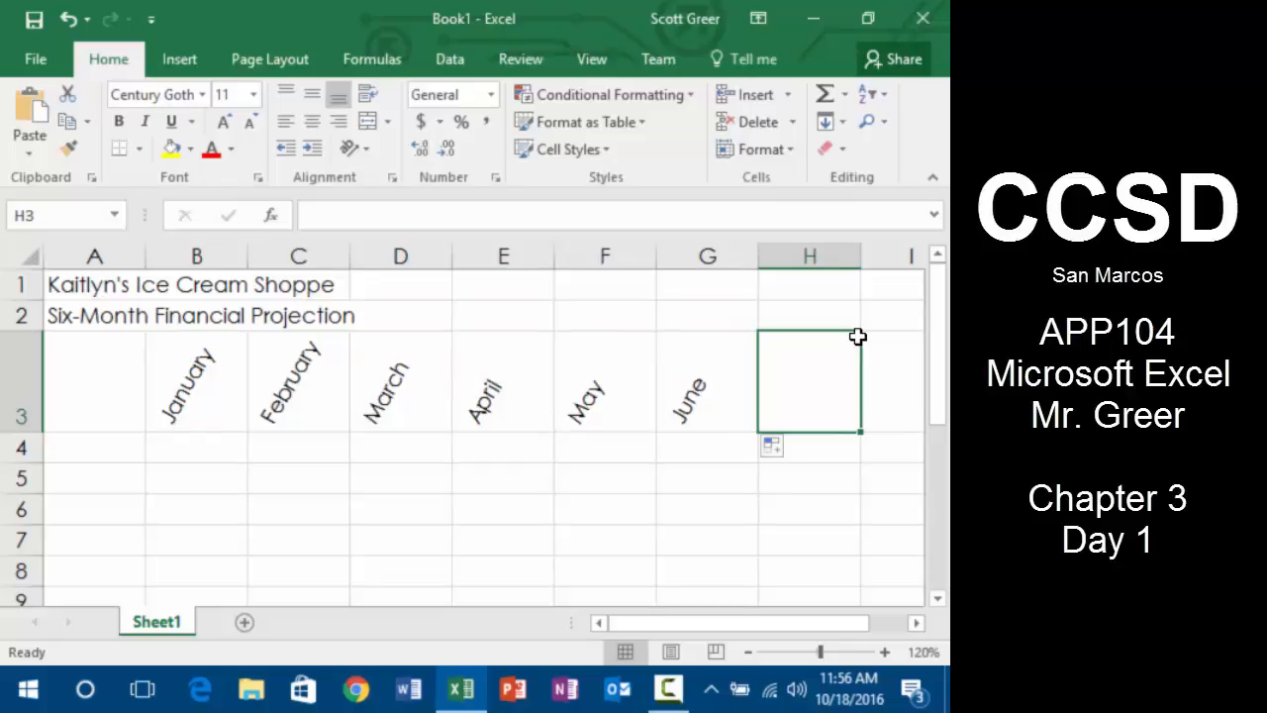
{"action": "type", "text": "Tot"}
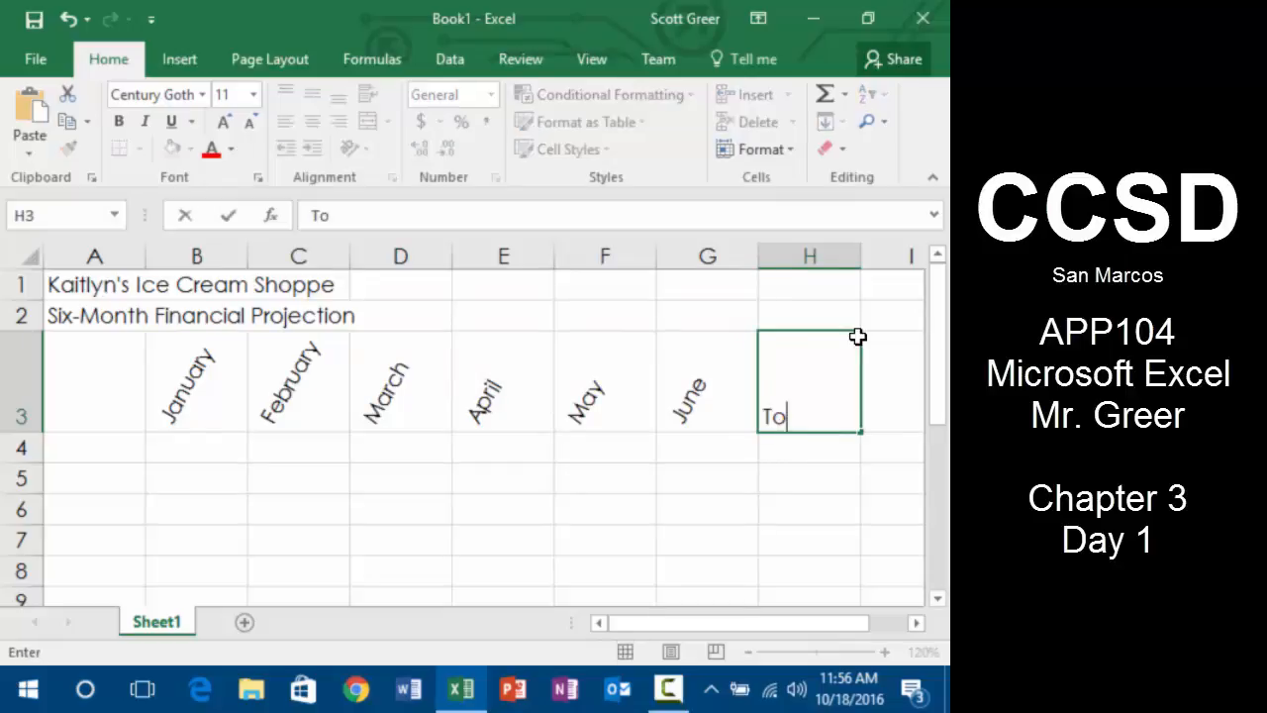
{"action": "key", "text": "BackSpace"}
{"action": "key", "text": "BackSpace"}
{"action": "key", "text": "BackSpace"}
{"action": "type", "text": "Total"}
{"action": "key", "text": "Tab"}
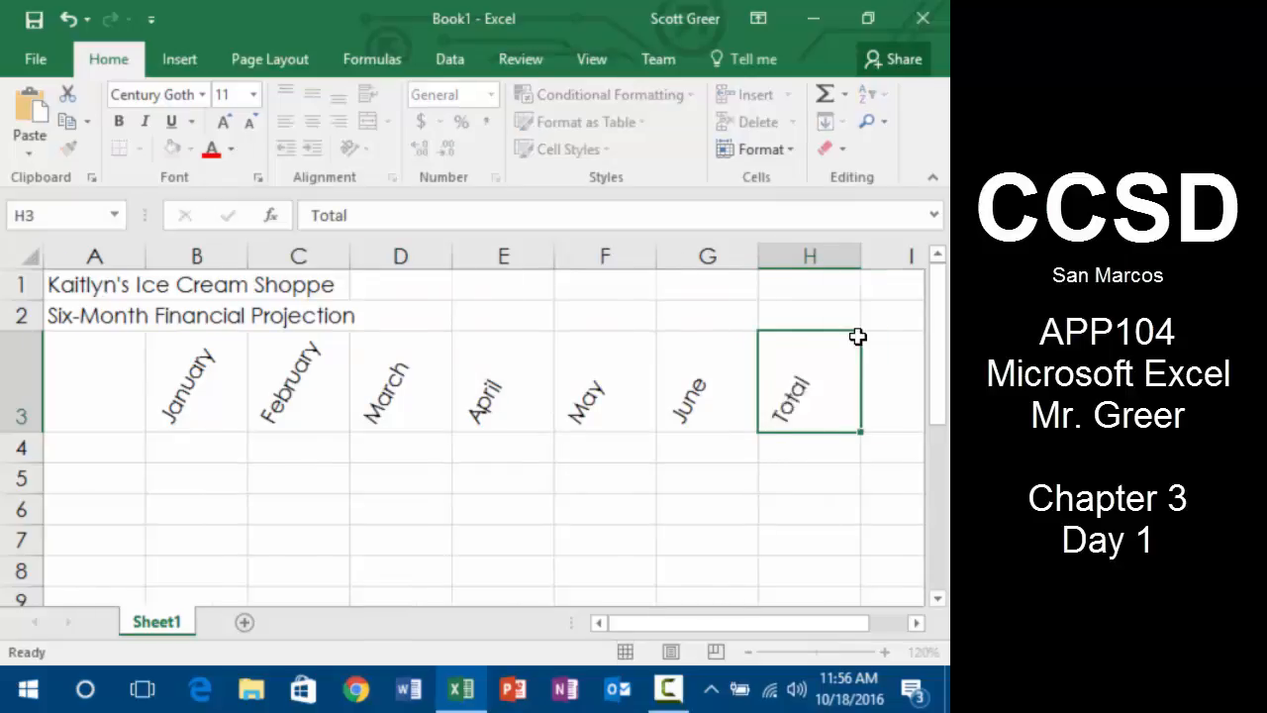
- Enter the column heading Charts in cell I3
{"action": "type", "text": "Chargt"}
{"action": "key", "text": "BackSpace"}
{"action": "key", "text": "BackSpace"}
{"action": "type", "text": "ts"}
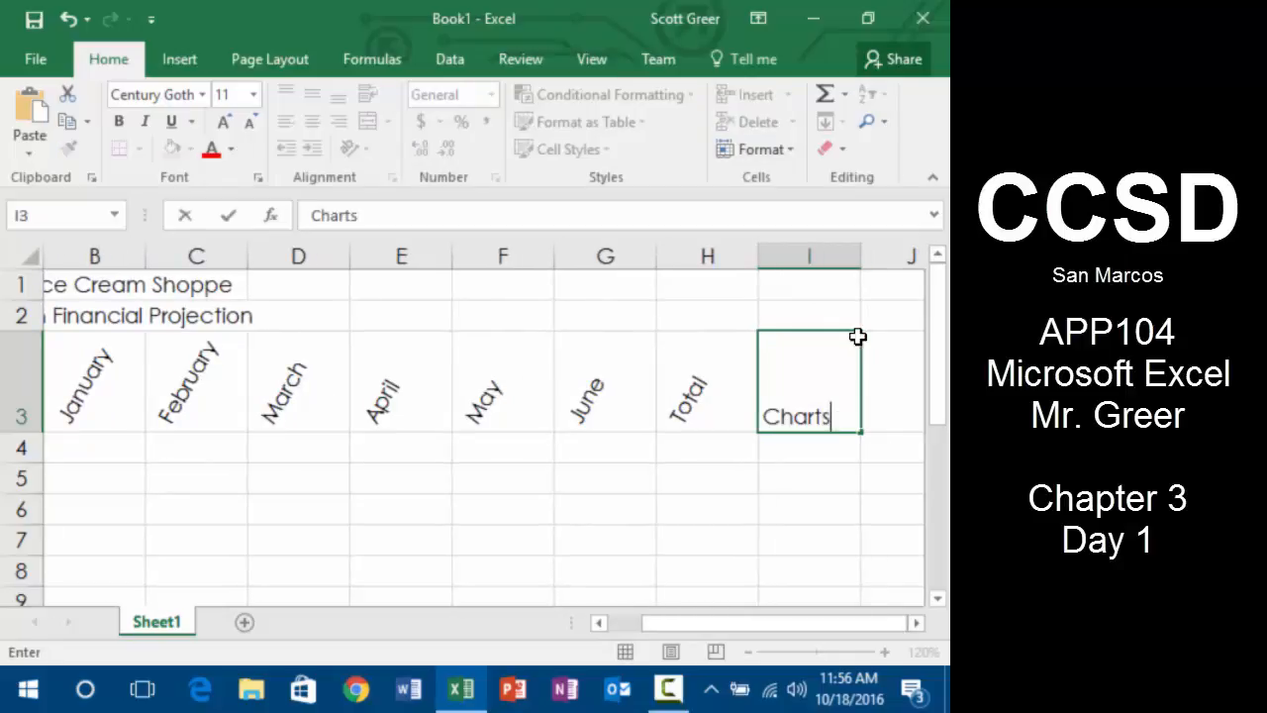
{"action": "key", "text": "Return"}
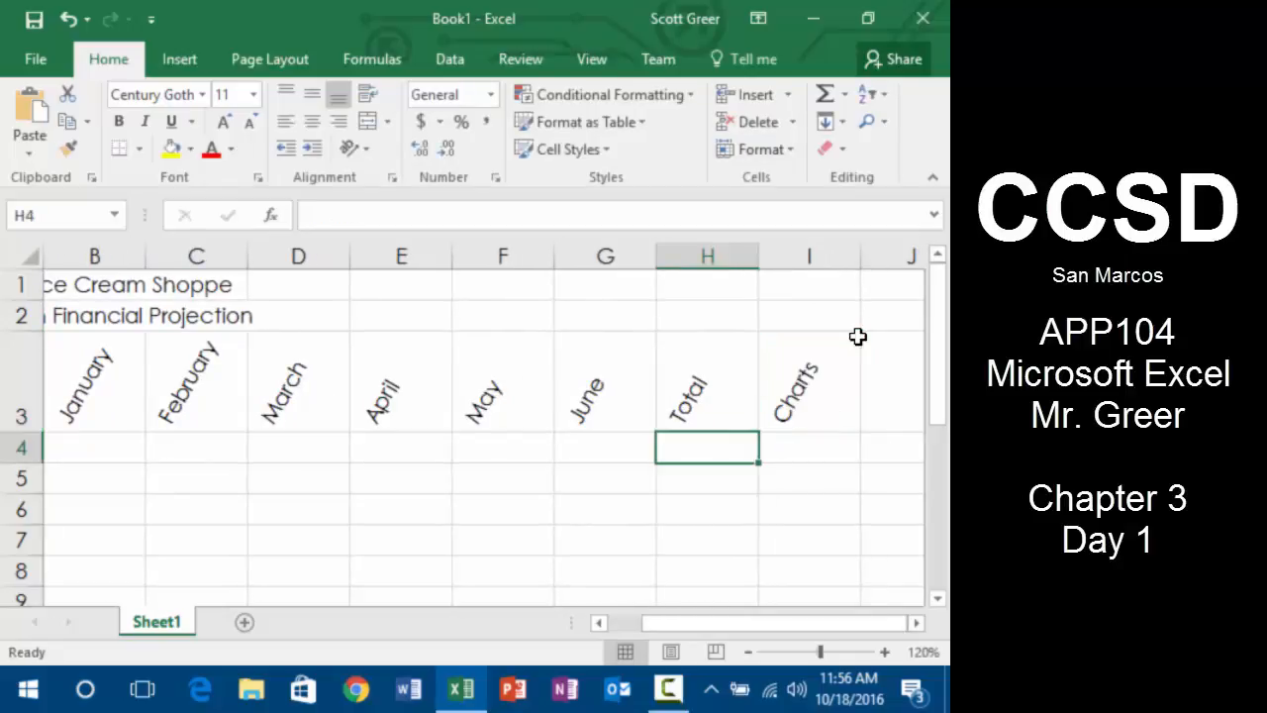
- Set the worksheet zoom to 90% and return to cell A4
{"action": "left_click", "coordinate": [748, 652]}
{"action": "left_click", "coordinate": [748, 652]}
{"action": "left_click", "coordinate": [748, 652]}
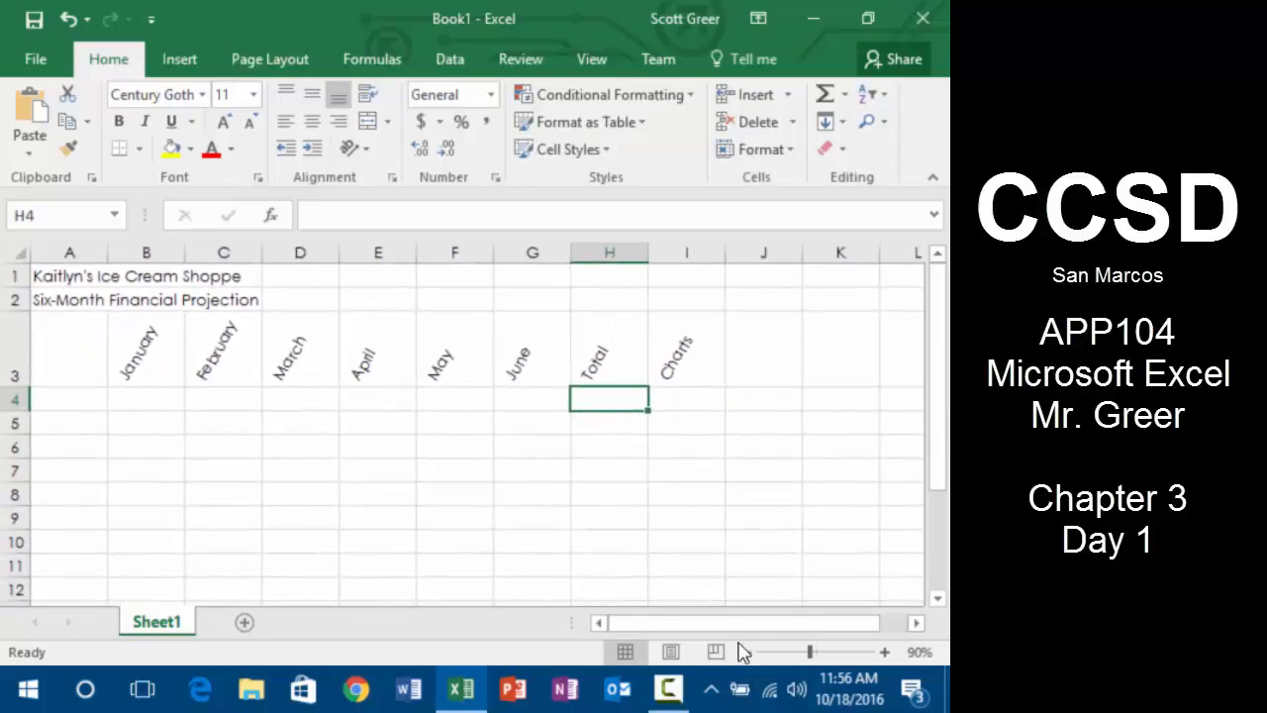
{"action": "key", "text": "Left"}
{"action": "key", "text": "Left"}
{"action": "key", "text": "Left"}
{"action": "key", "text": "Left"}
{"action": "key", "text": "Left"}
{"action": "key", "text": "Left"}
{"action": "key", "text": "Left"}
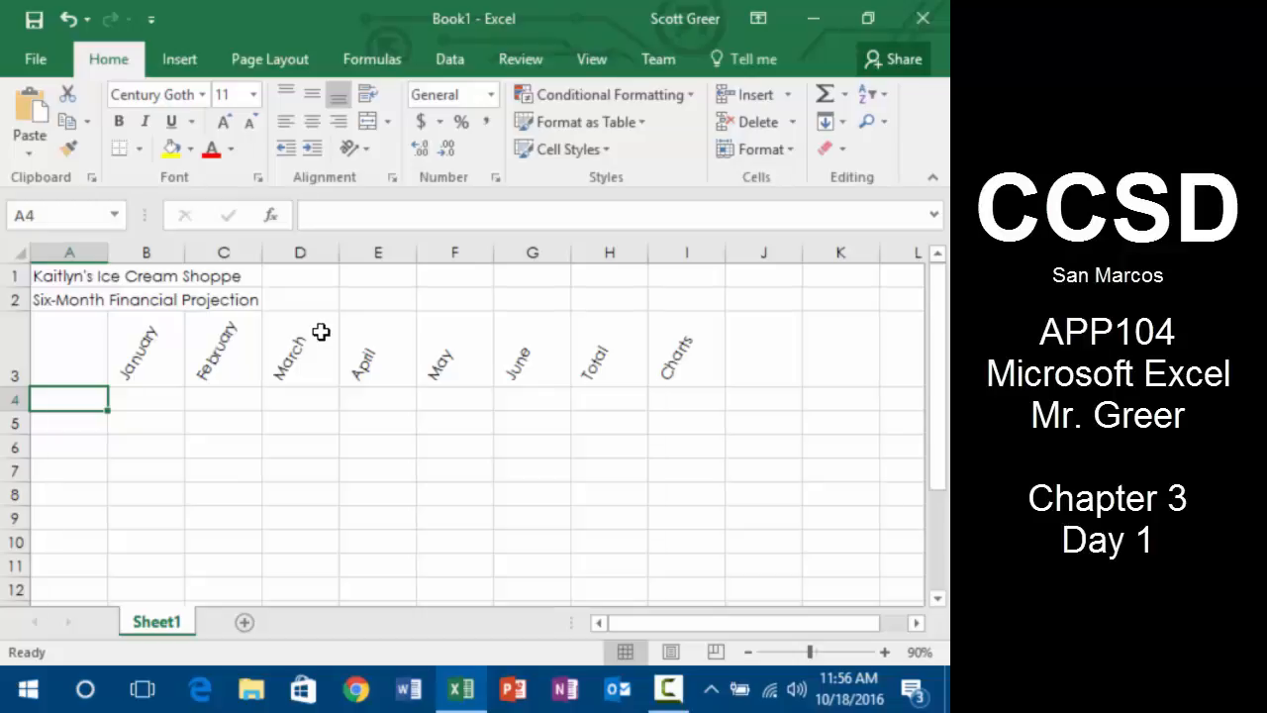
- Change the heading in cell I3 to Chart
{"action": "key", "text": "Right"}
{"action": "key", "text": "Right"}
{"action": "key", "text": "Right"}
{"action": "key", "text": "Right"}
{"action": "key", "text": "Up"}
{"action": "key", "text": "Right"}
{"action": "key", "text": "Right"}
{"action": "key", "text": "Right"}
{"action": "key", "text": "Up"}
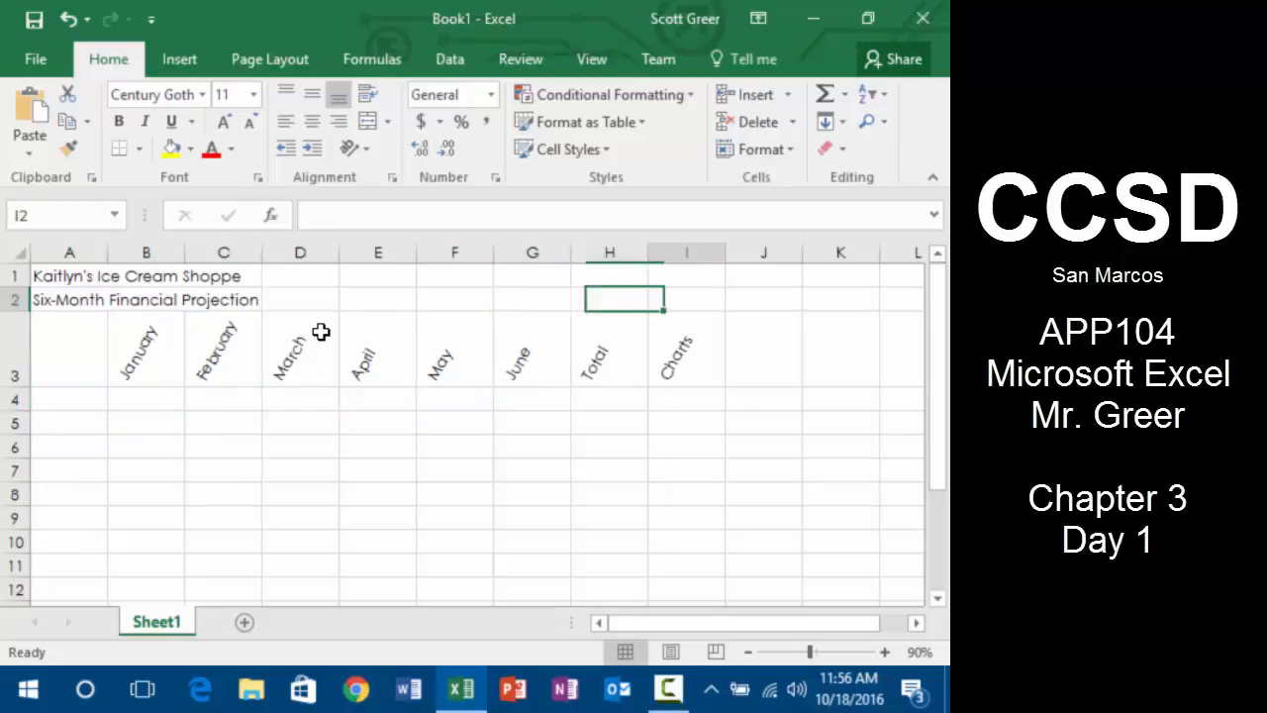
{"action": "key", "text": "Right"}
{"action": "key", "text": "Down"}
{"action": "key", "text": "F2"}
{"action": "key", "text": "BackSpace"}
{"action": "key", "text": "Return"}
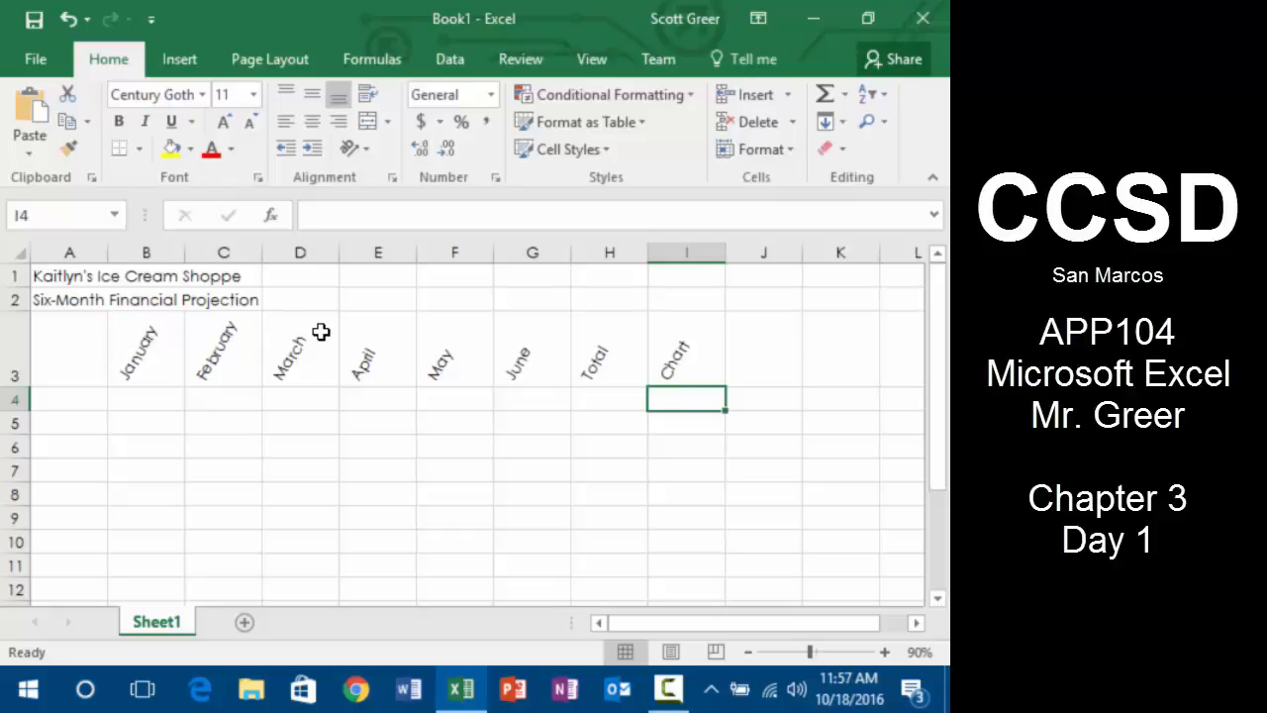
- Try widening columns B through G together, and undo the width change
{"action": "left_click", "coordinate": [156, 247]}
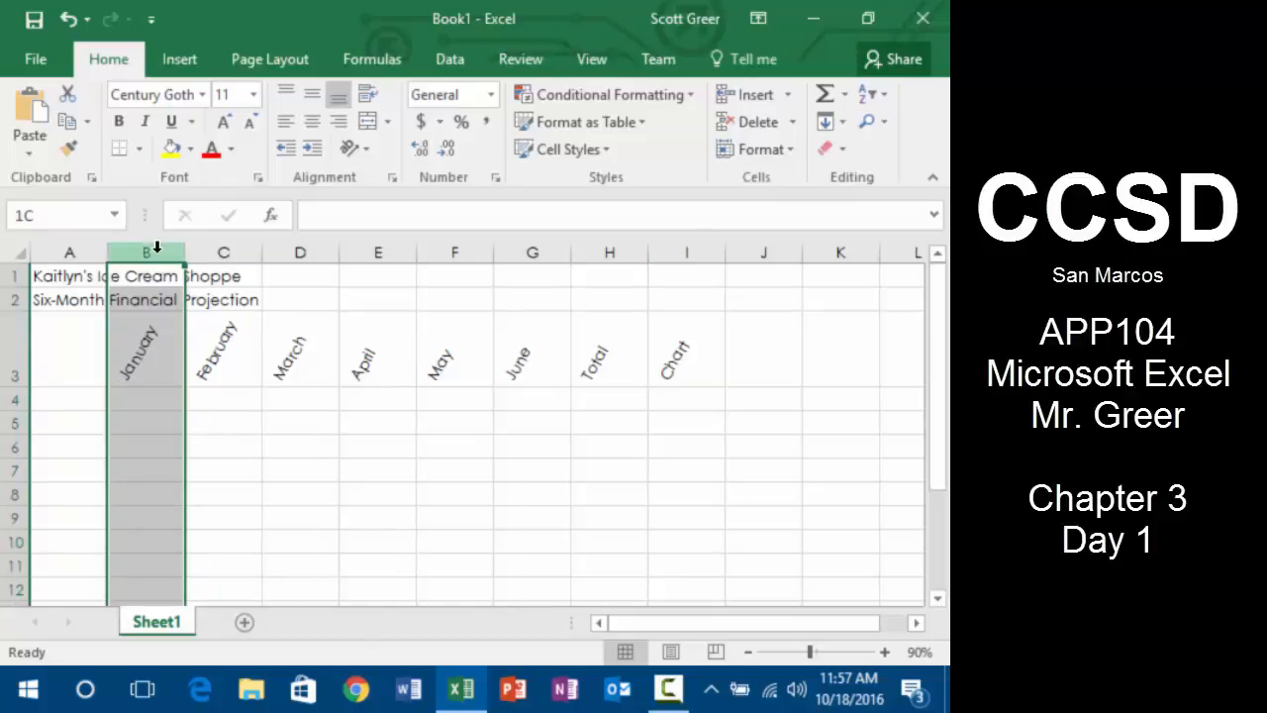
{"action": "left_click_drag", "start_coordinate": [157, 247], "coordinate": [532, 257]}
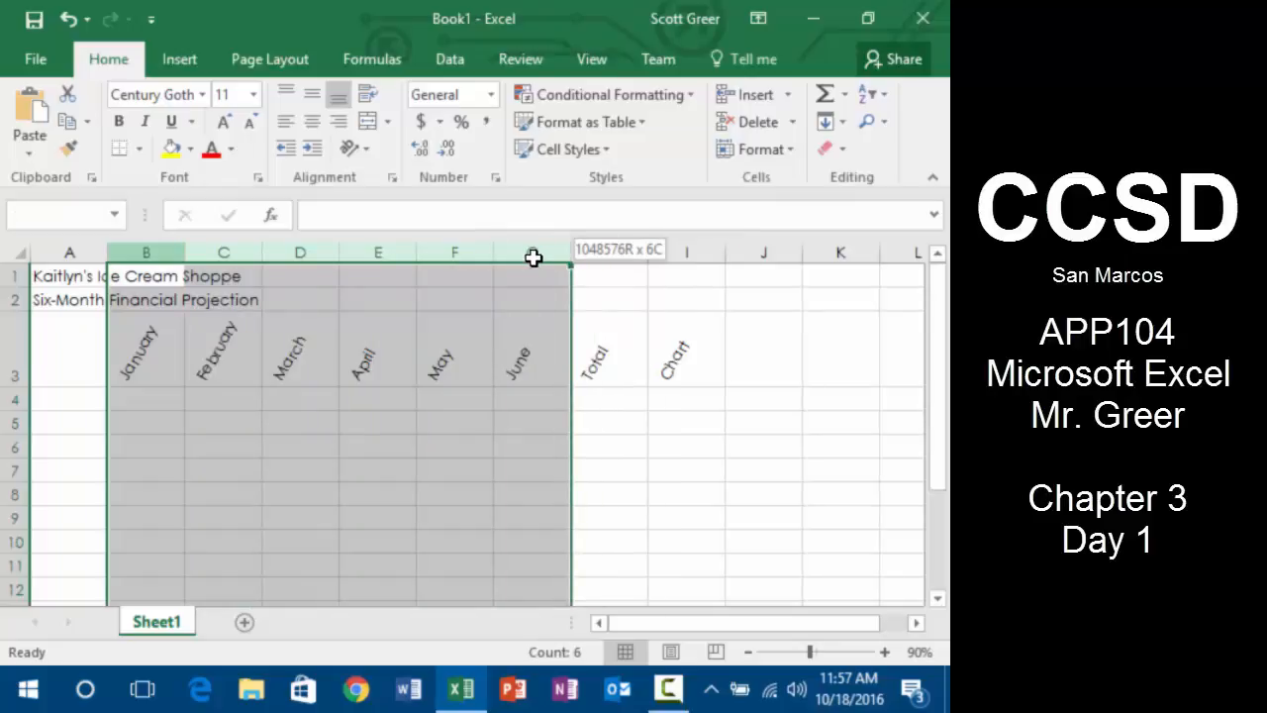
{"action": "left_click_drag", "start_coordinate": [533, 257], "coordinate": [533, 257]}
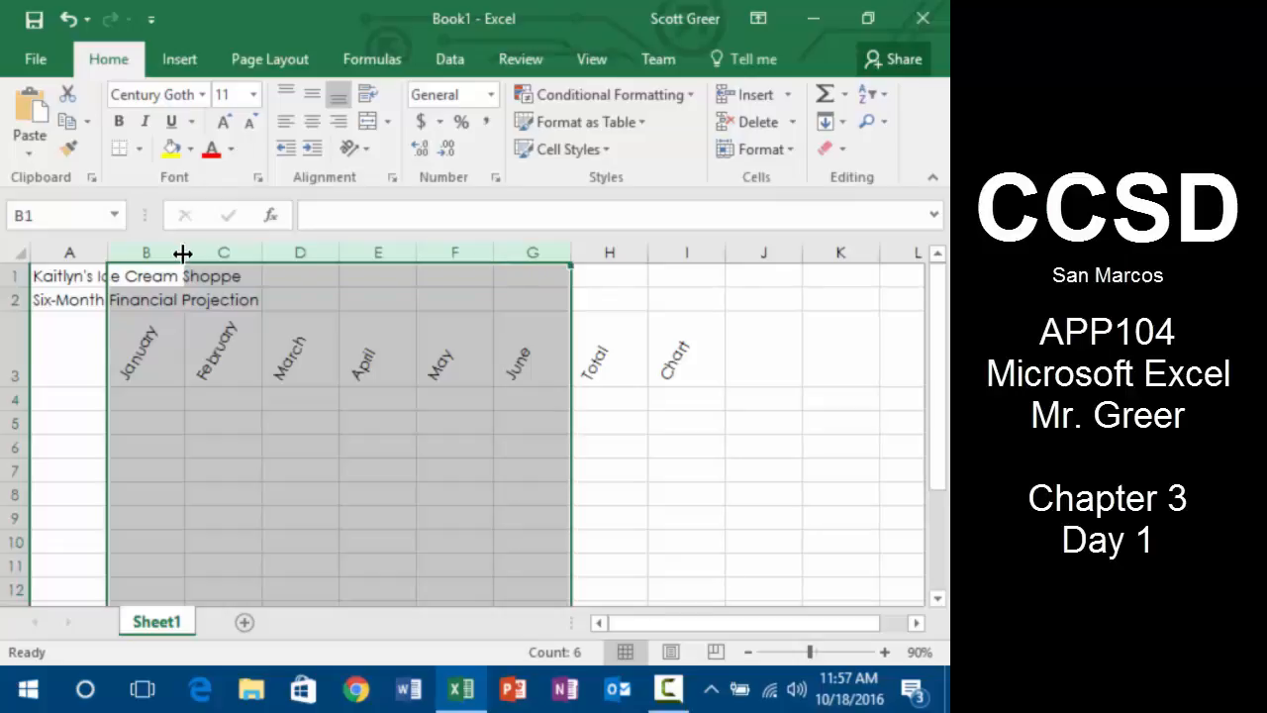
{"action": "key", "text": "ctrl"}
{"action": "key", "text": "ctrl"}
{"action": "left_click_drag", "start_coordinate": [183, 253], "coordinate": [436, 308]}
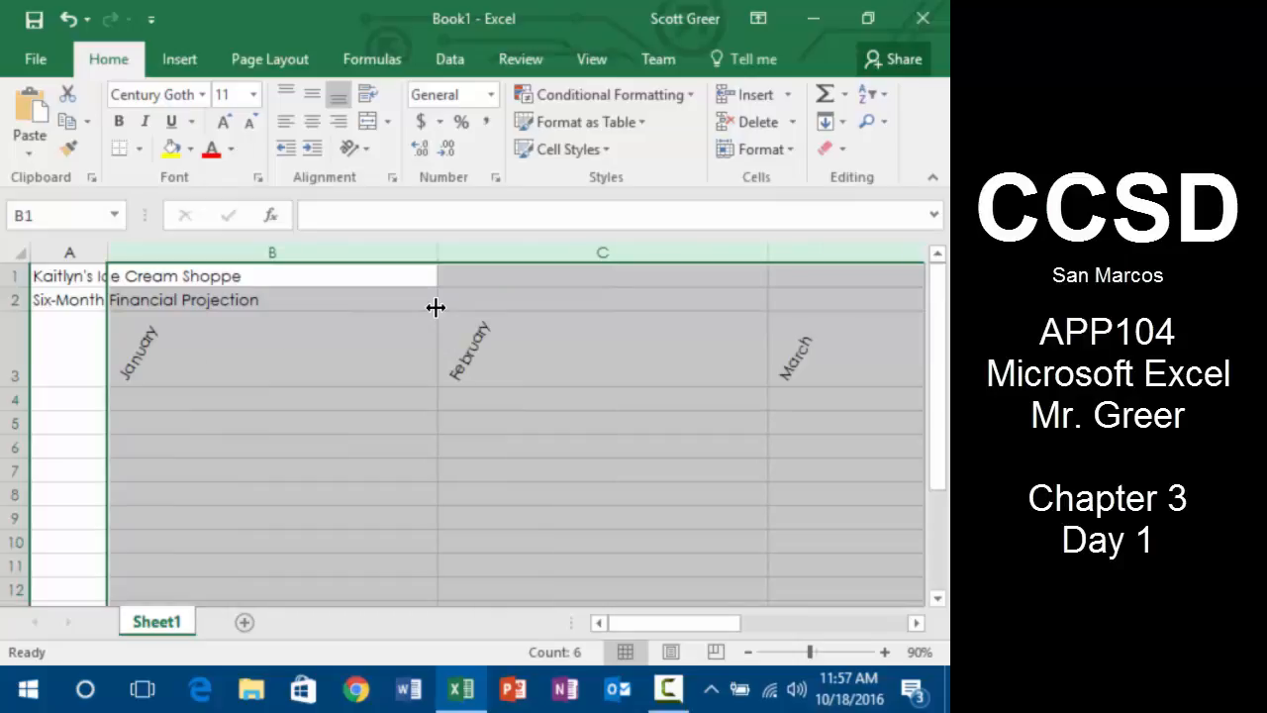
{"action": "key", "text": "ctrl+z"}
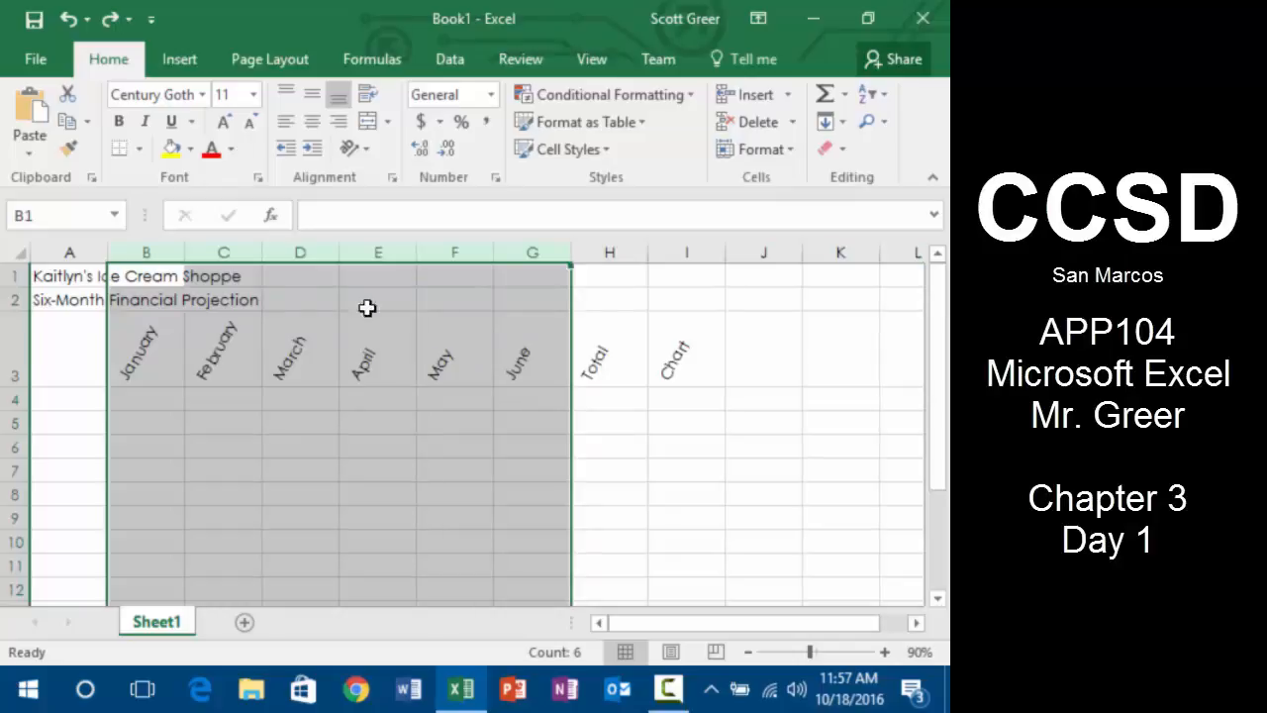
- Widen column A so that both worksheet titles fit within it
{"action": "left_click", "coordinate": [89, 377]}
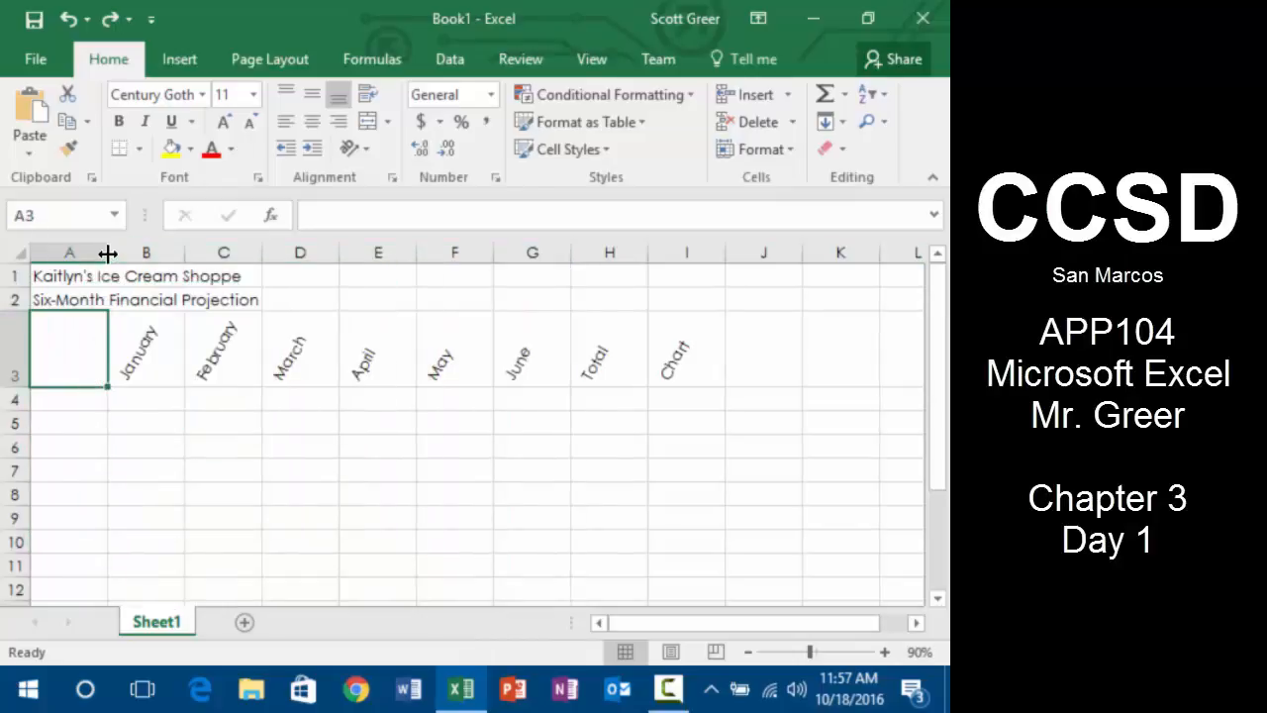
{"action": "left_click_drag", "start_coordinate": [108, 250], "coordinate": [360, 275]}
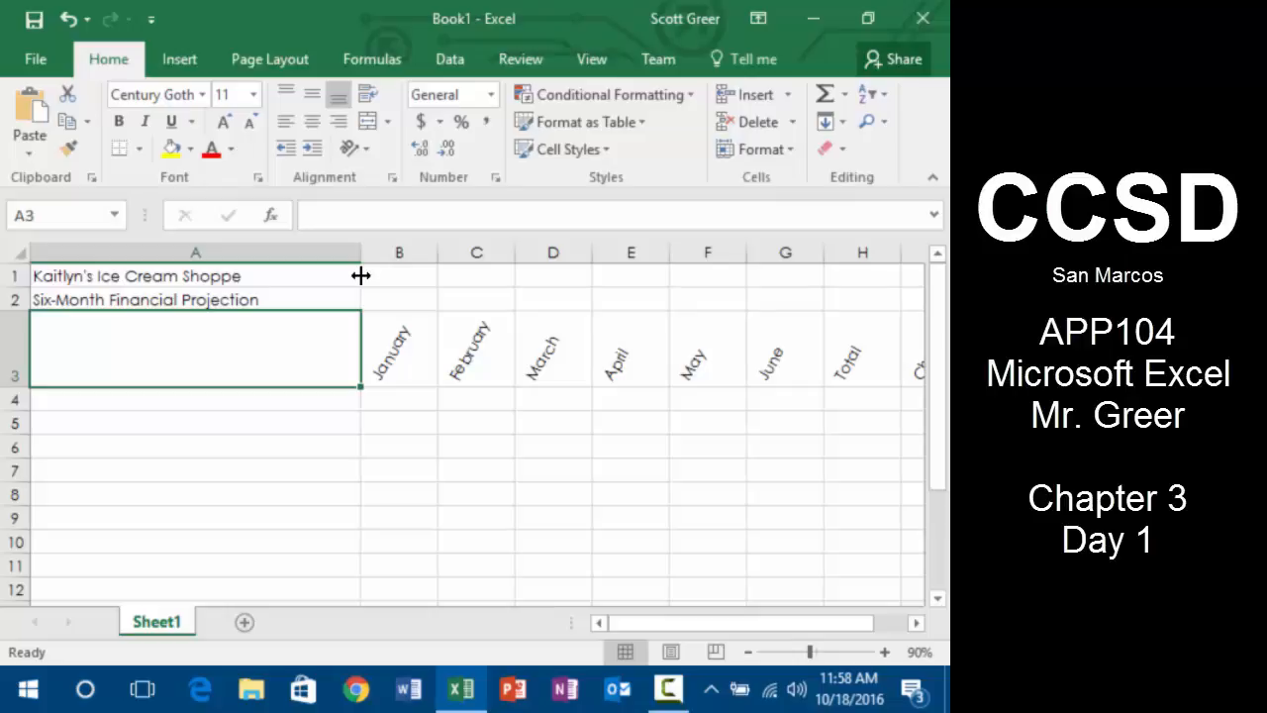
- Widen columns B through G together to a width of about 14.5
{"action": "left_click_drag", "start_coordinate": [399, 252], "coordinate": [789, 280]}
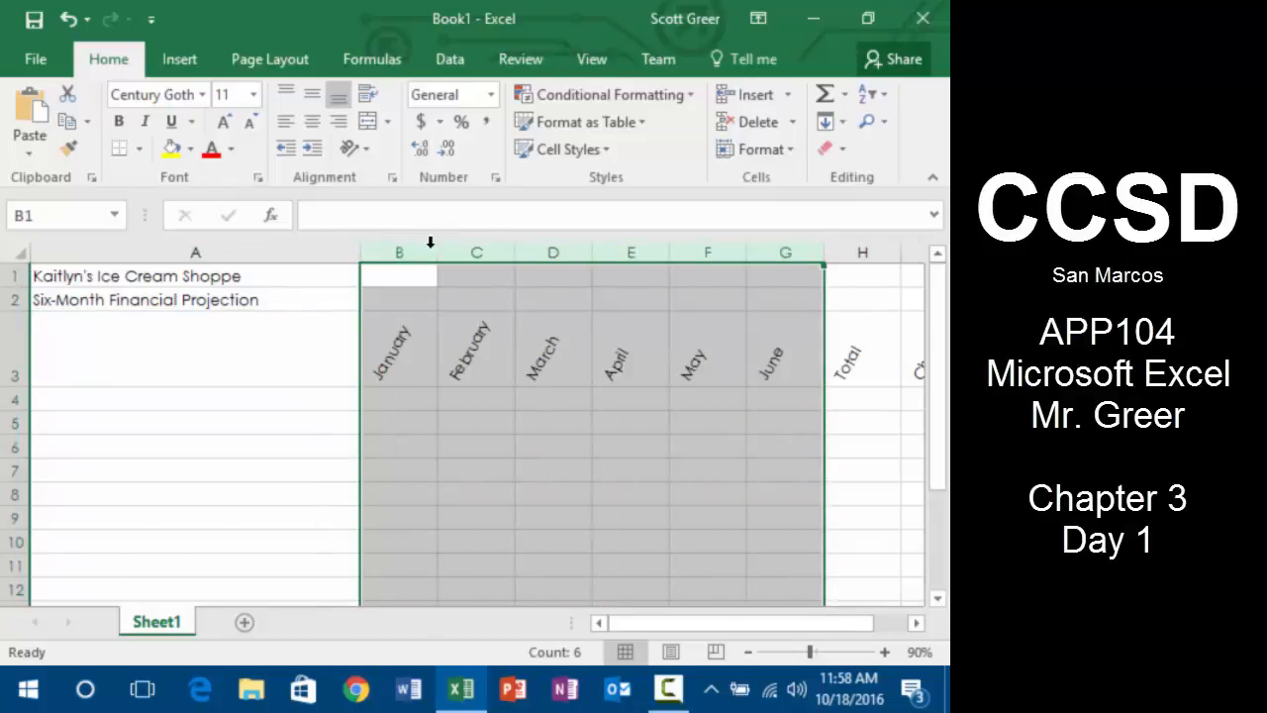
{"action": "left_click_drag", "start_coordinate": [438, 252], "coordinate": [491, 274]}
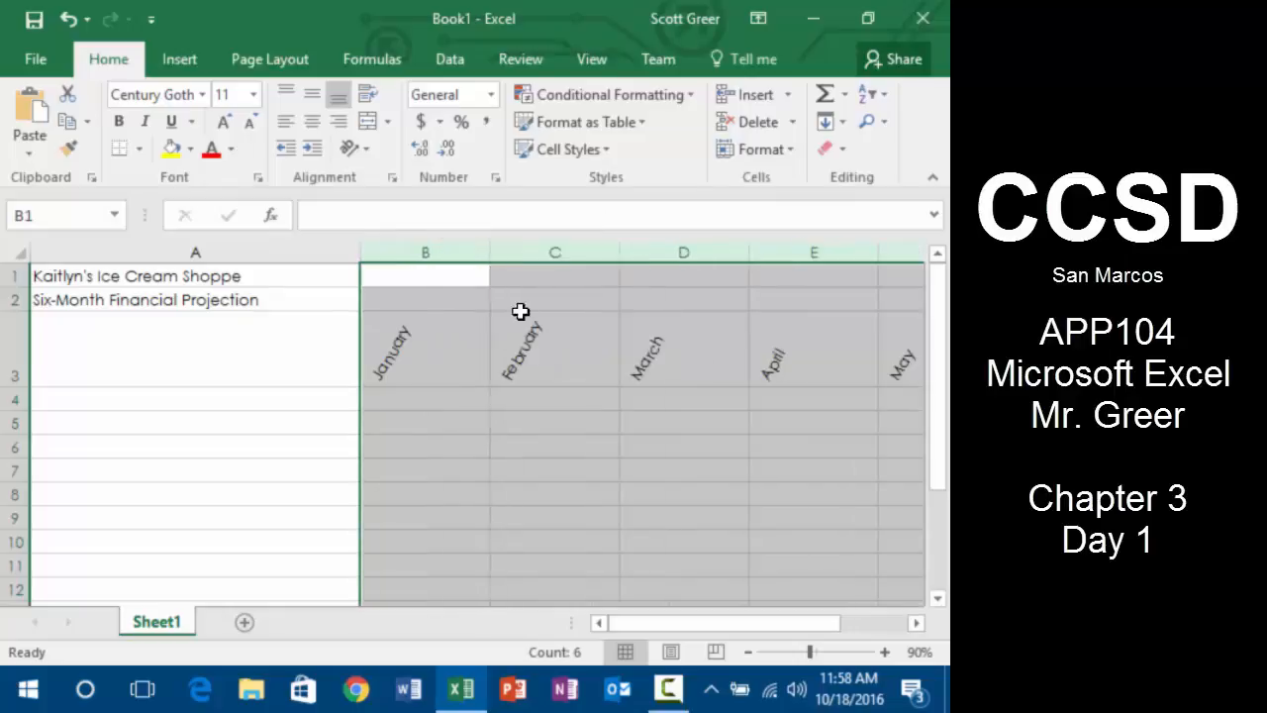
{"action": "left_click", "coordinate": [750, 652]}
{"action": "left_click", "coordinate": [750, 652]}
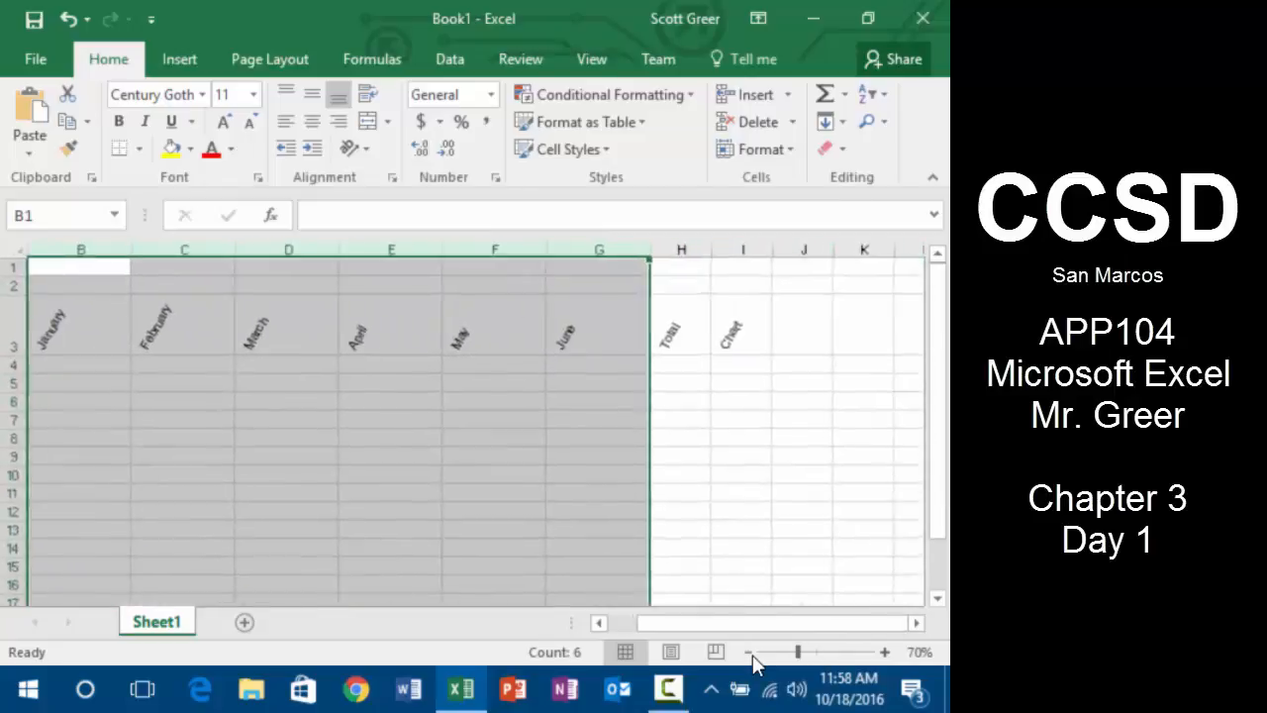
{"action": "left_click", "coordinate": [750, 652]}
{"action": "left_click", "coordinate": [750, 652]}
{"action": "left_click", "coordinate": [750, 652]}
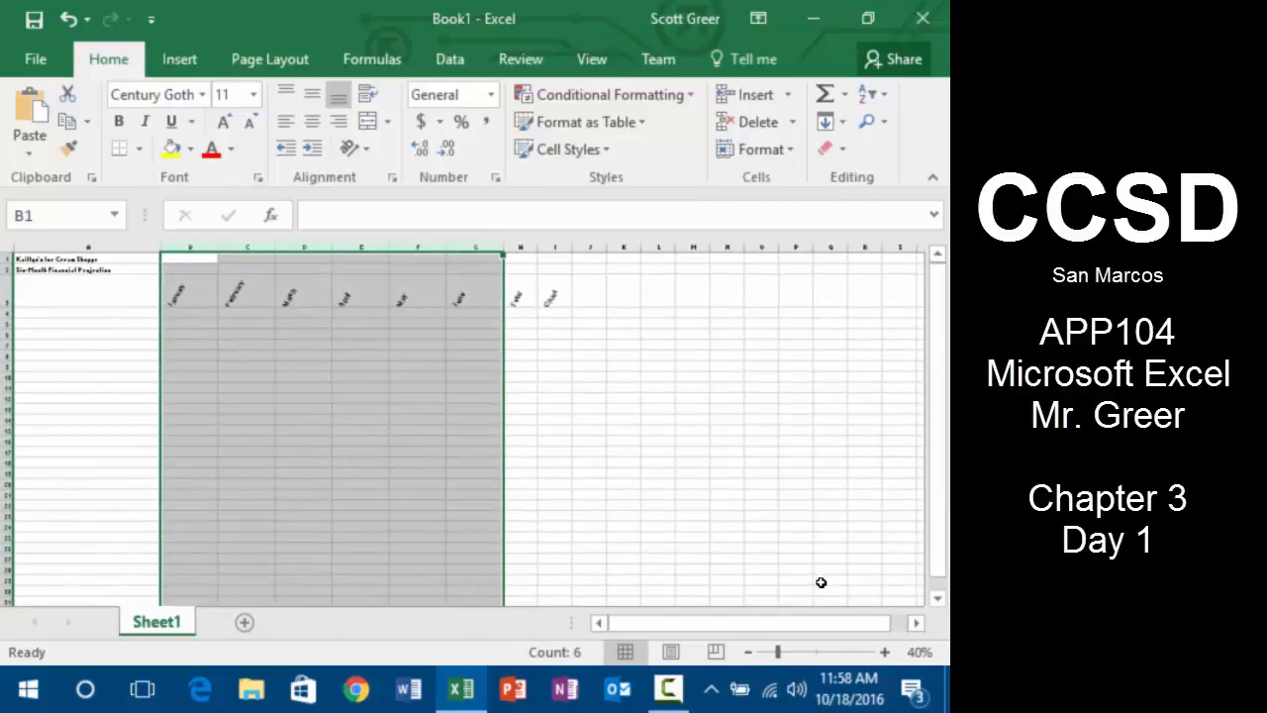
{"action": "left_click", "coordinate": [885, 653]}
{"action": "left_click", "coordinate": [885, 653]}
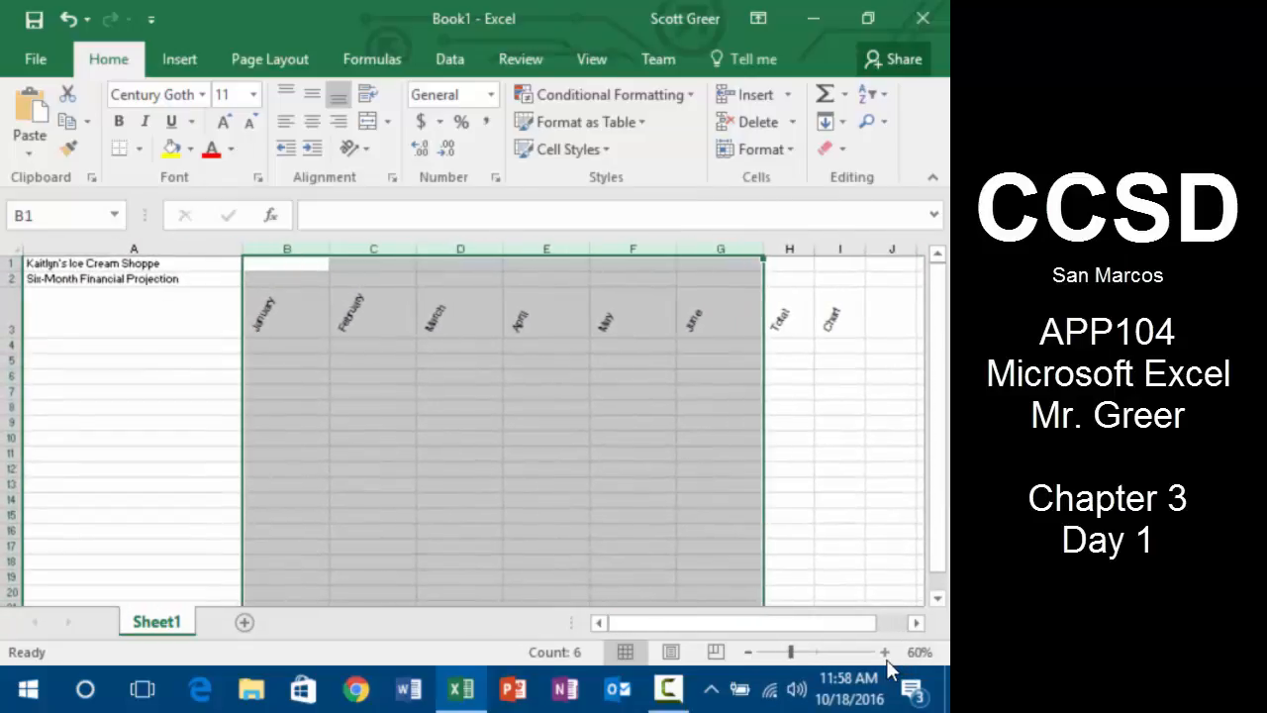
{"action": "left_click", "coordinate": [886, 655]}
{"action": "left_click", "coordinate": [581, 550]}
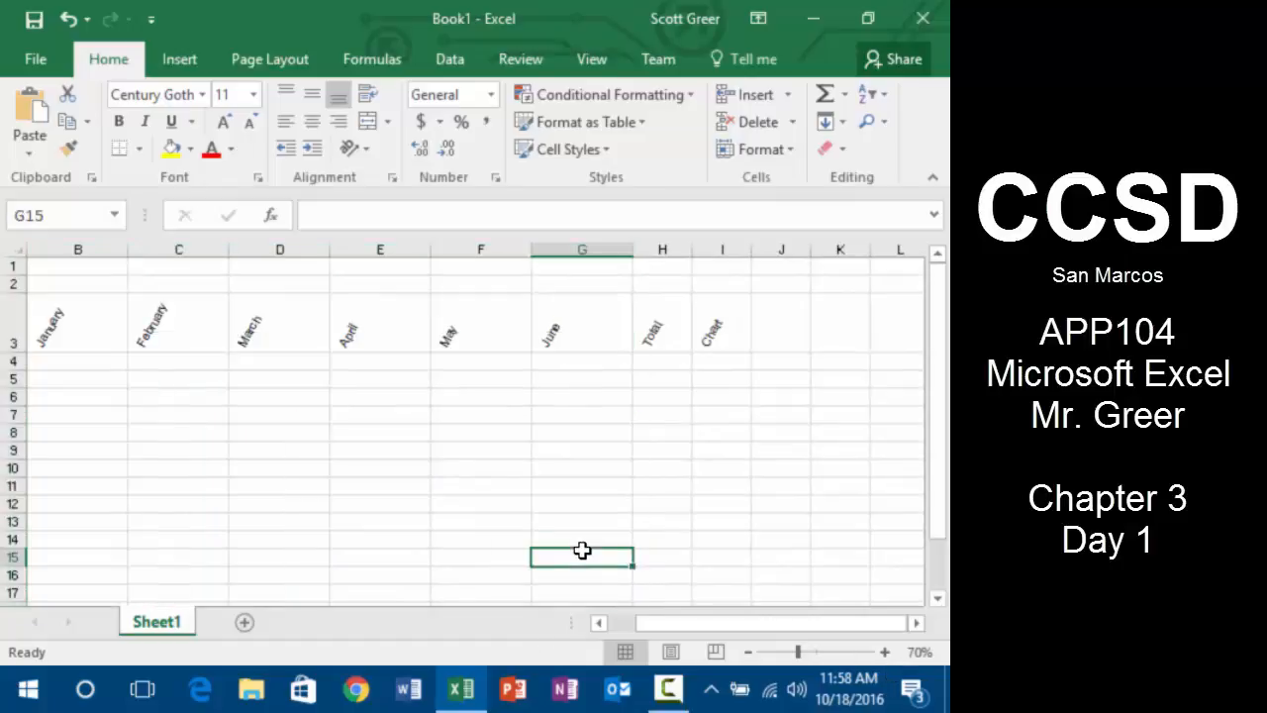
- Check the exact column width of columns B through G without changing it
{"action": "key", "text": "Left"}
{"action": "key", "text": "Left"}
{"action": "key", "text": "Left"}
{"action": "key", "text": "Left"}
{"action": "key", "text": "Left"}
{"action": "key", "text": "Left"}
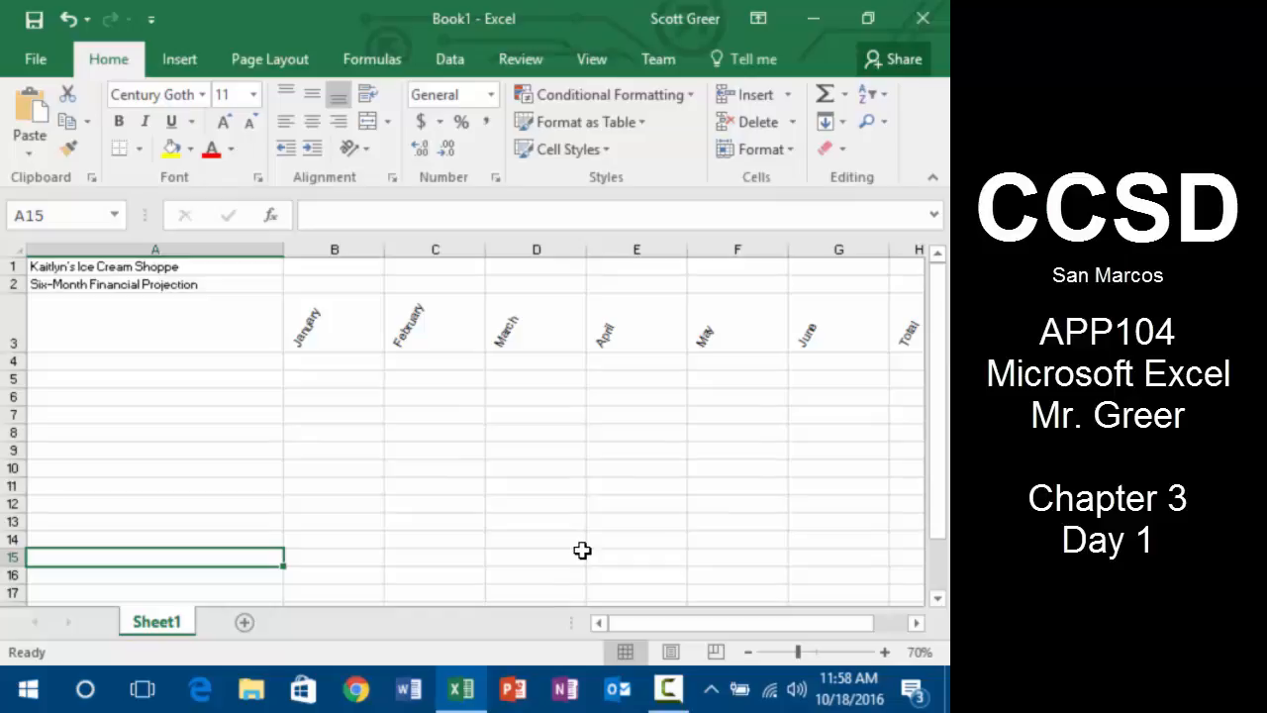
{"action": "left_click", "coordinate": [338, 247]}
{"action": "left_click_drag", "start_coordinate": [337, 246], "coordinate": [860, 263]}
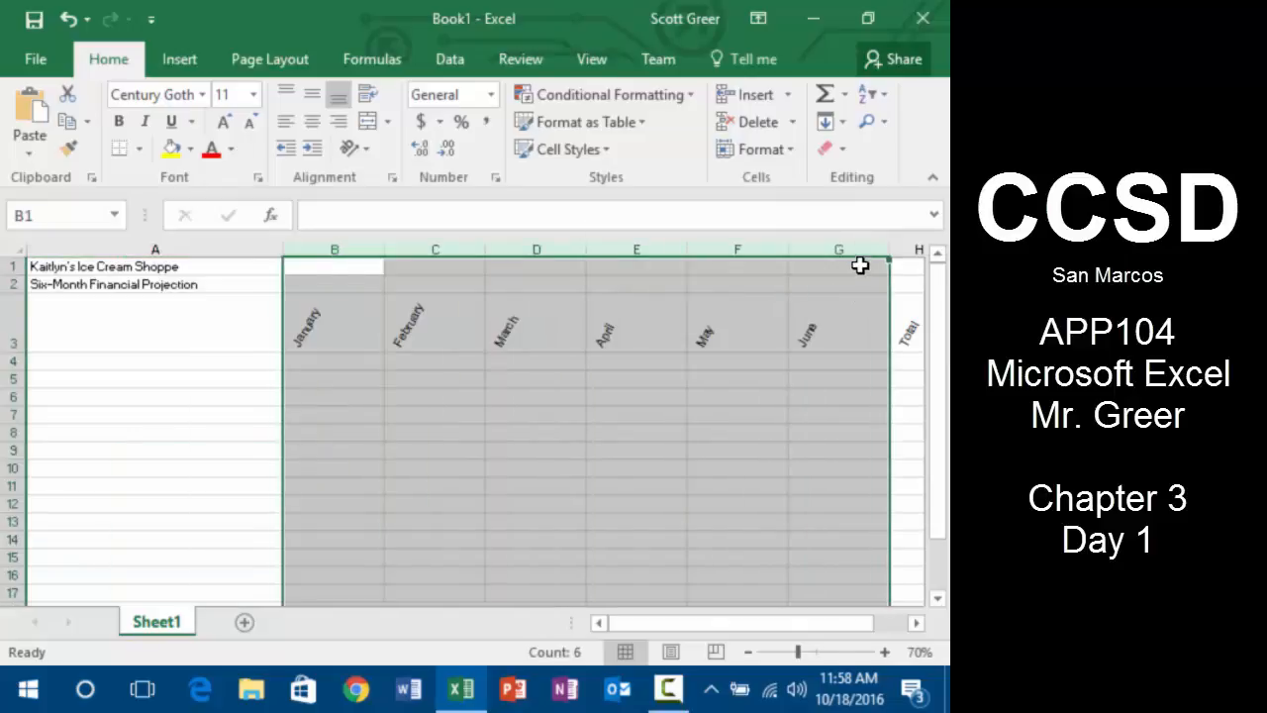
{"action": "right_click", "coordinate": [836, 246]}
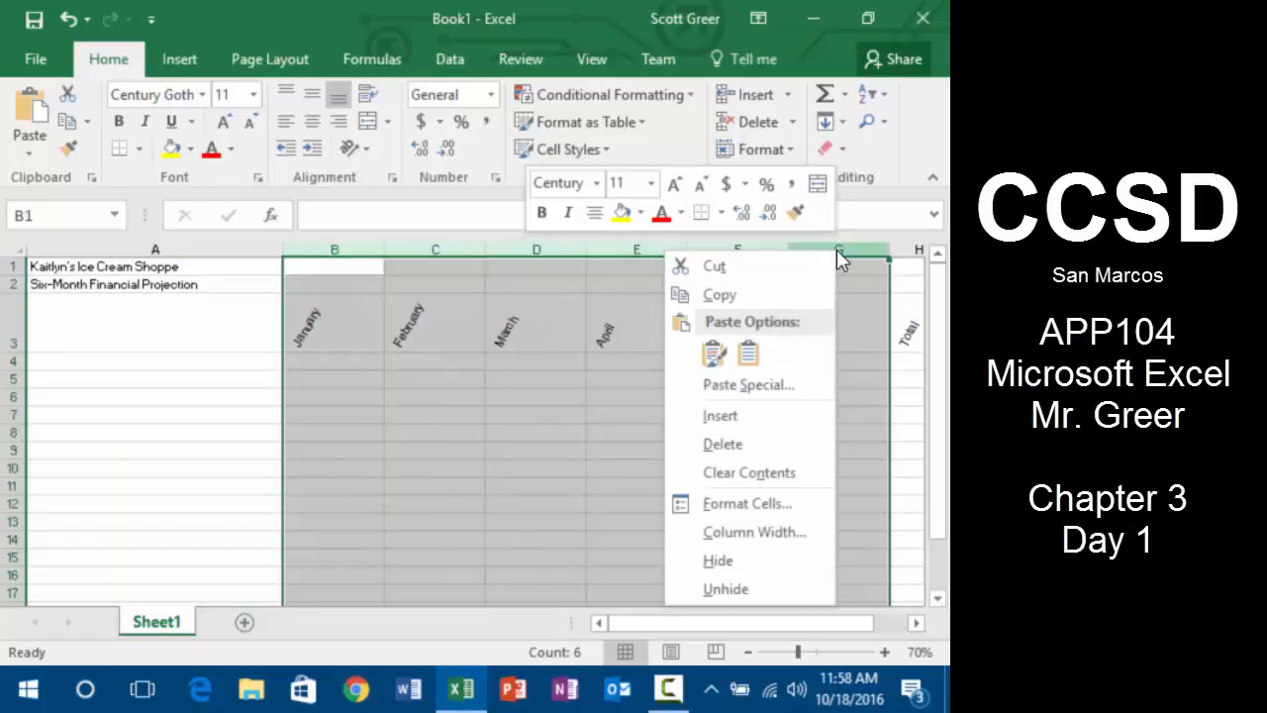
{"action": "left_click", "coordinate": [760, 535]}
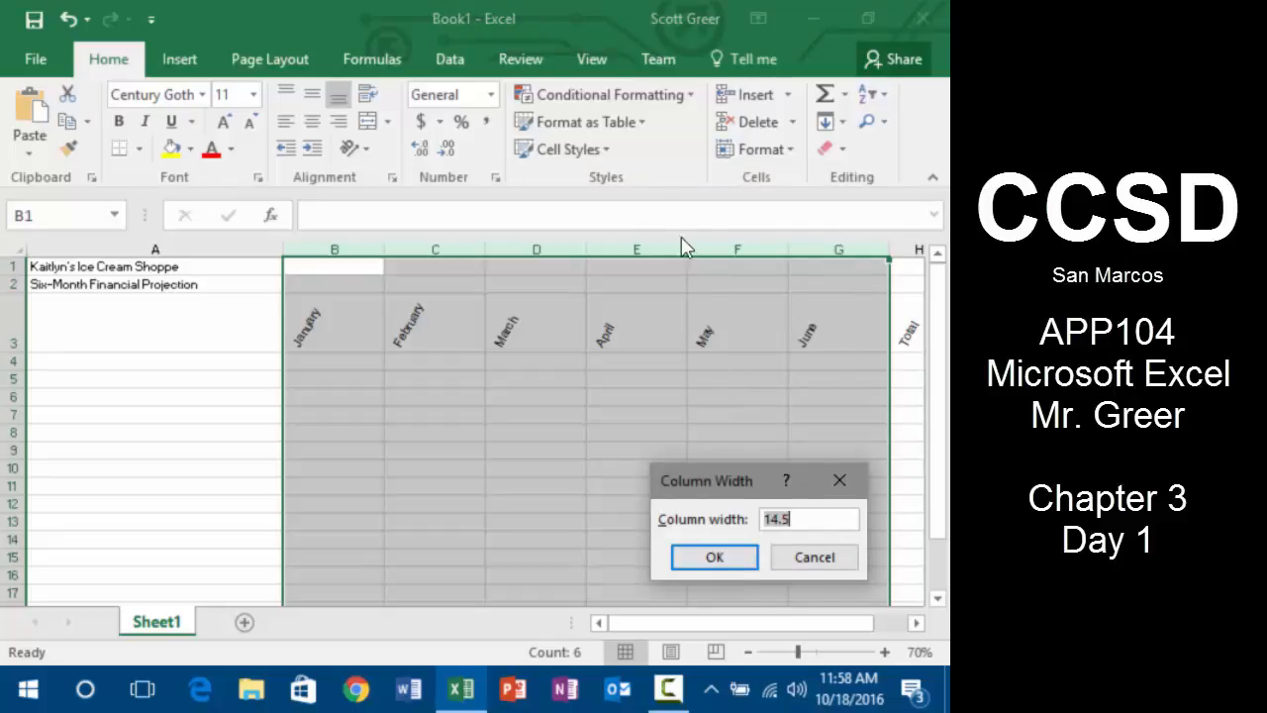
{"action": "left_click", "coordinate": [813, 557]}
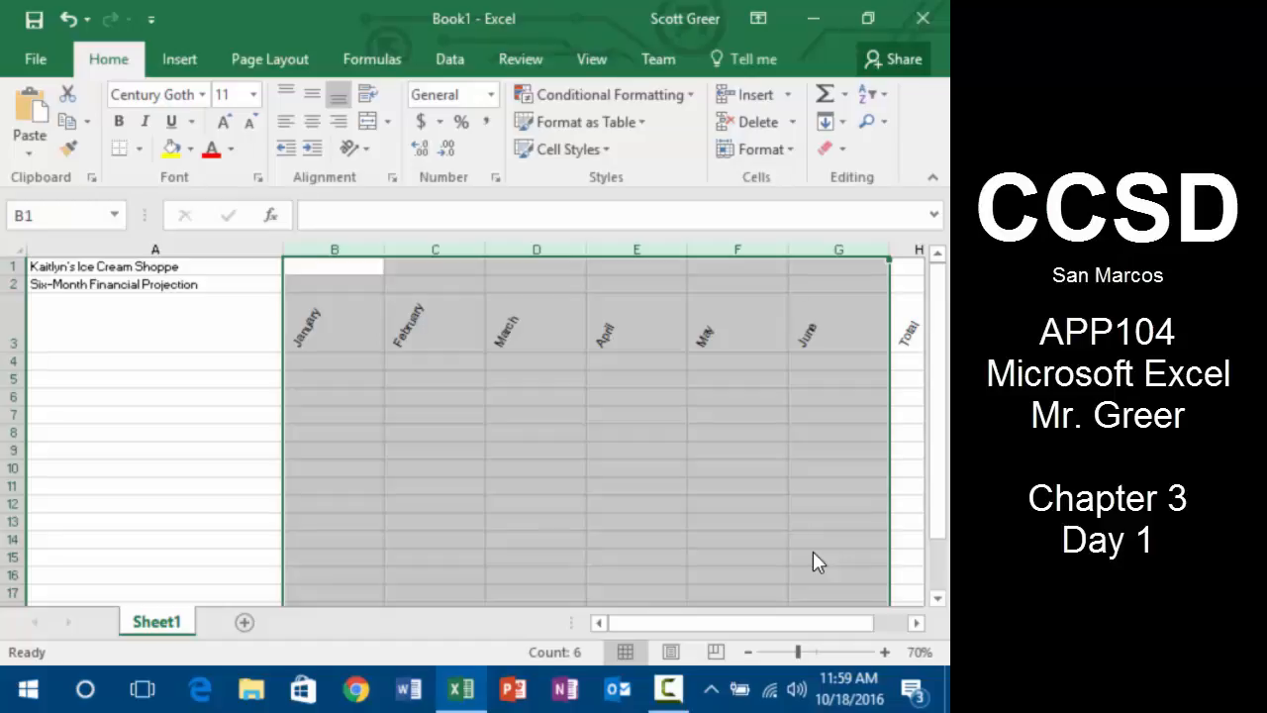
- Go to cell A4 and set the worksheet zoom to 160%
{"action": "key", "text": "ctrl+Home"}
{"action": "key", "text": "Down"}
{"action": "key", "text": "Down"}
{"action": "key", "text": "Down"}
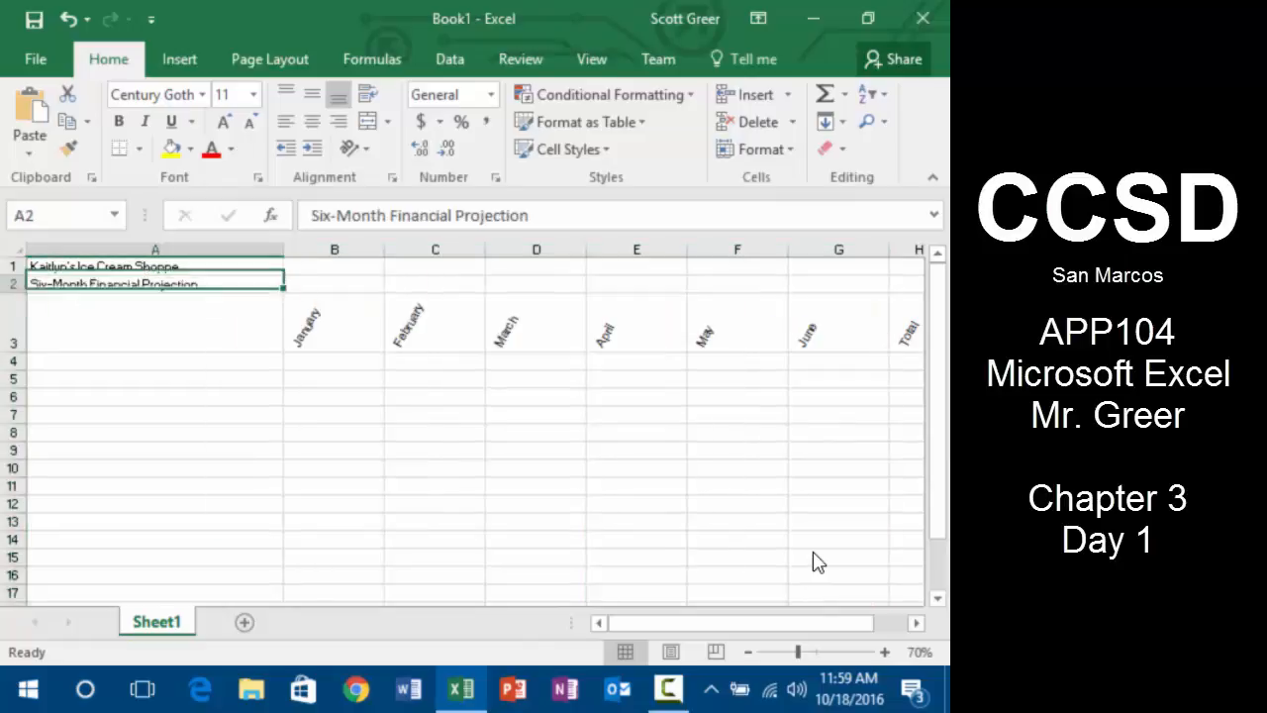
{"action": "left_click", "coordinate": [883, 652]}
{"action": "left_click", "coordinate": [884, 651]}
{"action": "left_click", "coordinate": [884, 651]}
{"action": "left_click", "coordinate": [883, 651]}
{"action": "left_click", "coordinate": [884, 651]}
{"action": "left_click", "coordinate": [883, 651]}
{"action": "left_click", "coordinate": [883, 652]}
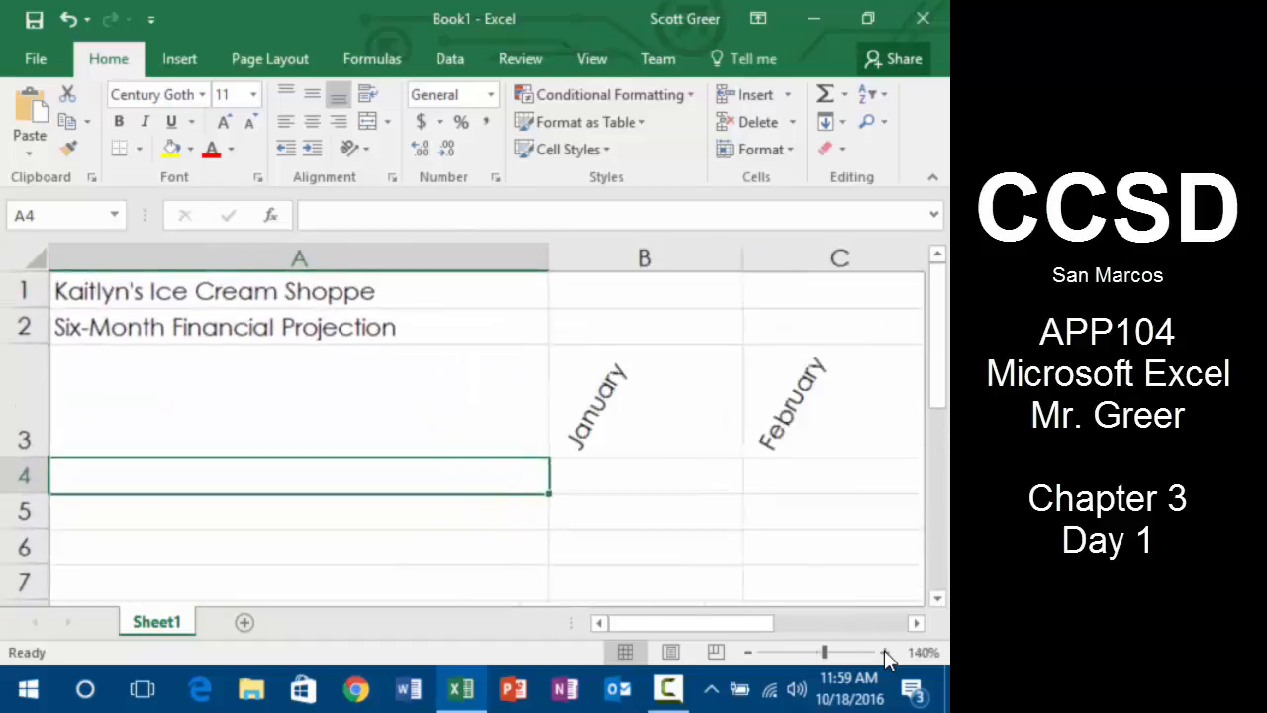
{"action": "left_click", "coordinate": [884, 652]}
{"action": "left_click", "coordinate": [884, 652]}
{"action": "key", "text": "Down"}
{"action": "key", "text": "Down"}
{"action": "key", "text": "Down"}
{"action": "key", "text": "Down"}
{"action": "key", "text": "Up"}
{"action": "key", "text": "Up"}
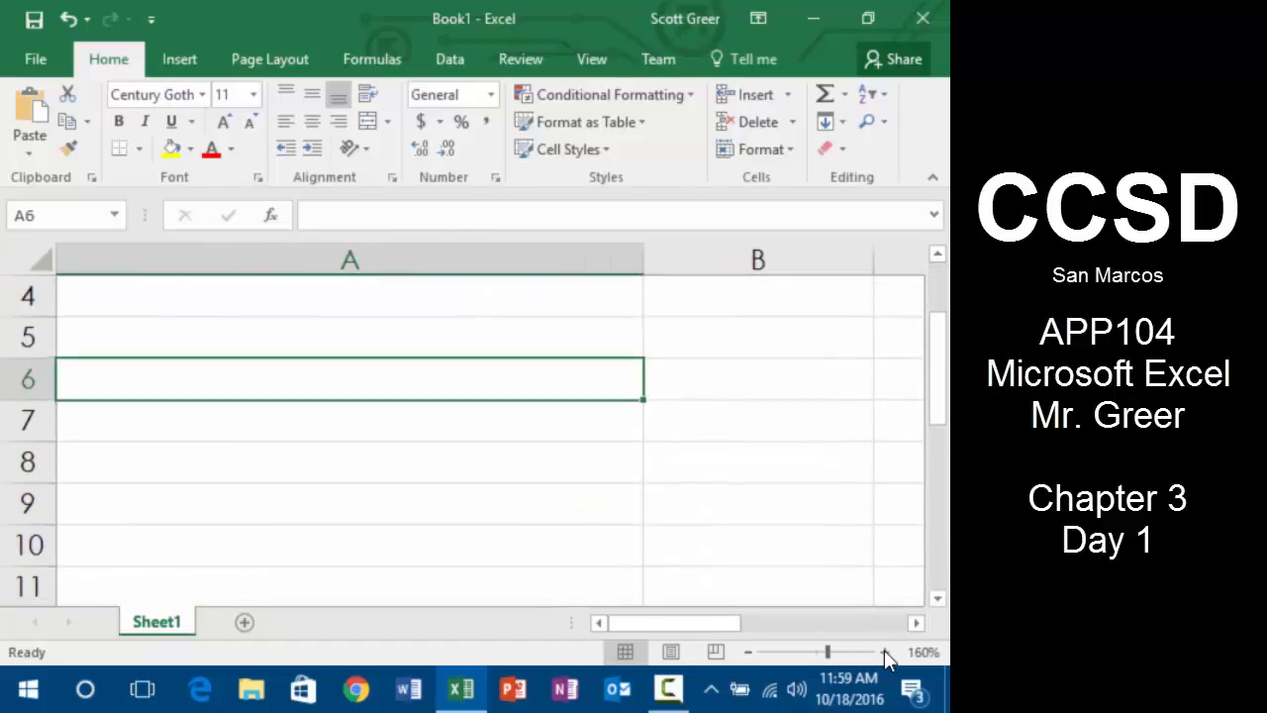
{"action": "key", "text": "Up"}
{"action": "key", "text": "Up"}
{"action": "key", "text": "Up"}
{"action": "key", "text": "Up"}
{"action": "key", "text": "Down"}
{"action": "key", "text": "Down"}
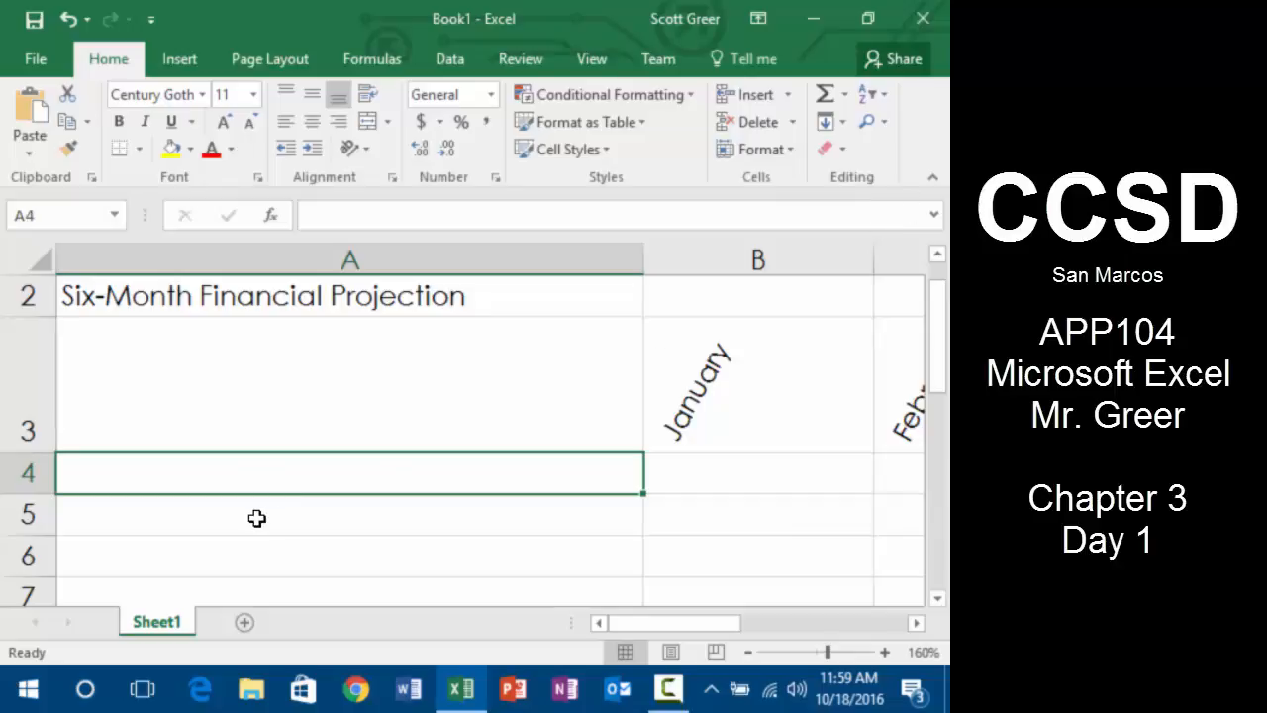
- Enter the row titles Revenue in cell A4 and Cost of Goods Sold in cell A5
{"action": "type", "text": "Revenue"}
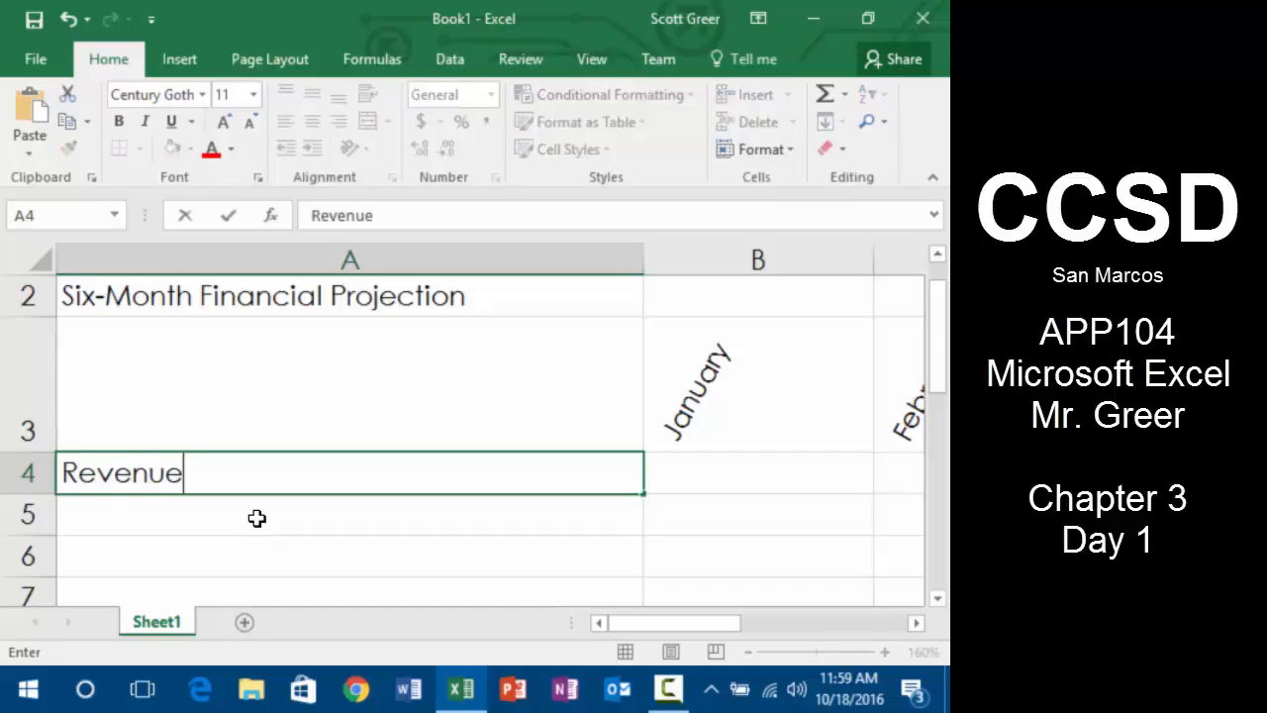
{"action": "key", "text": "Return"}
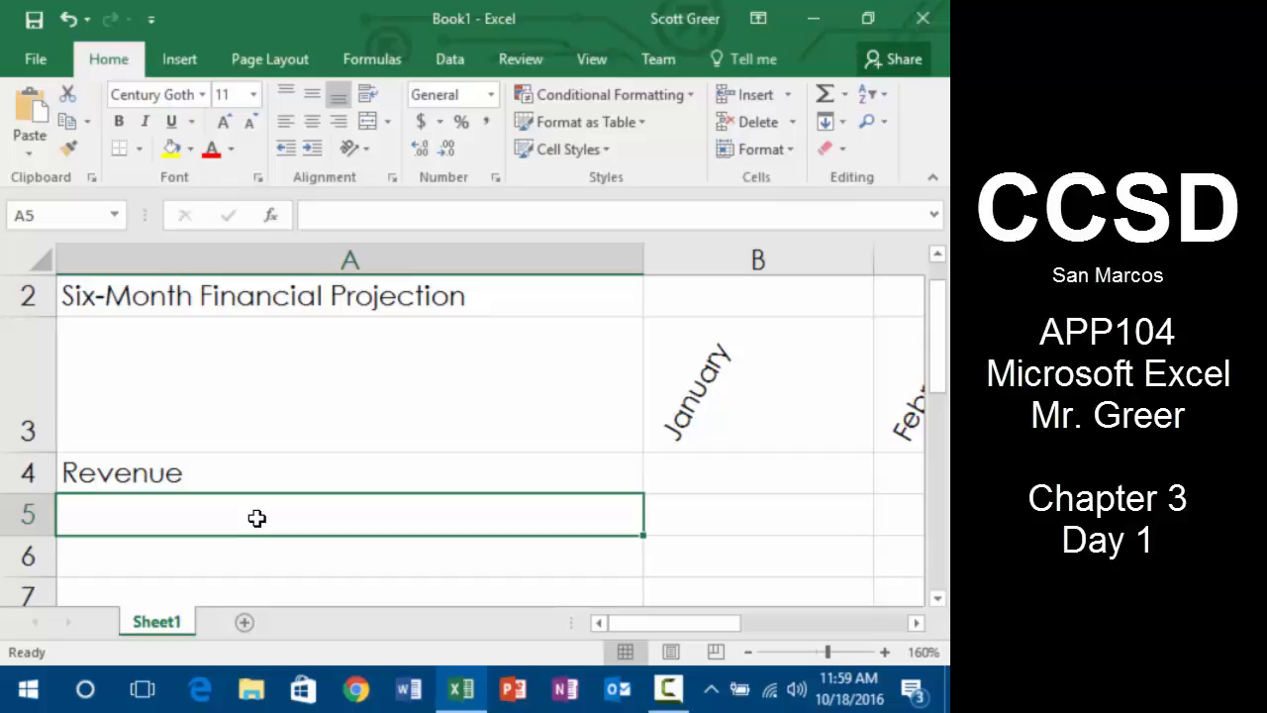
{"action": "key", "text": "Return"}
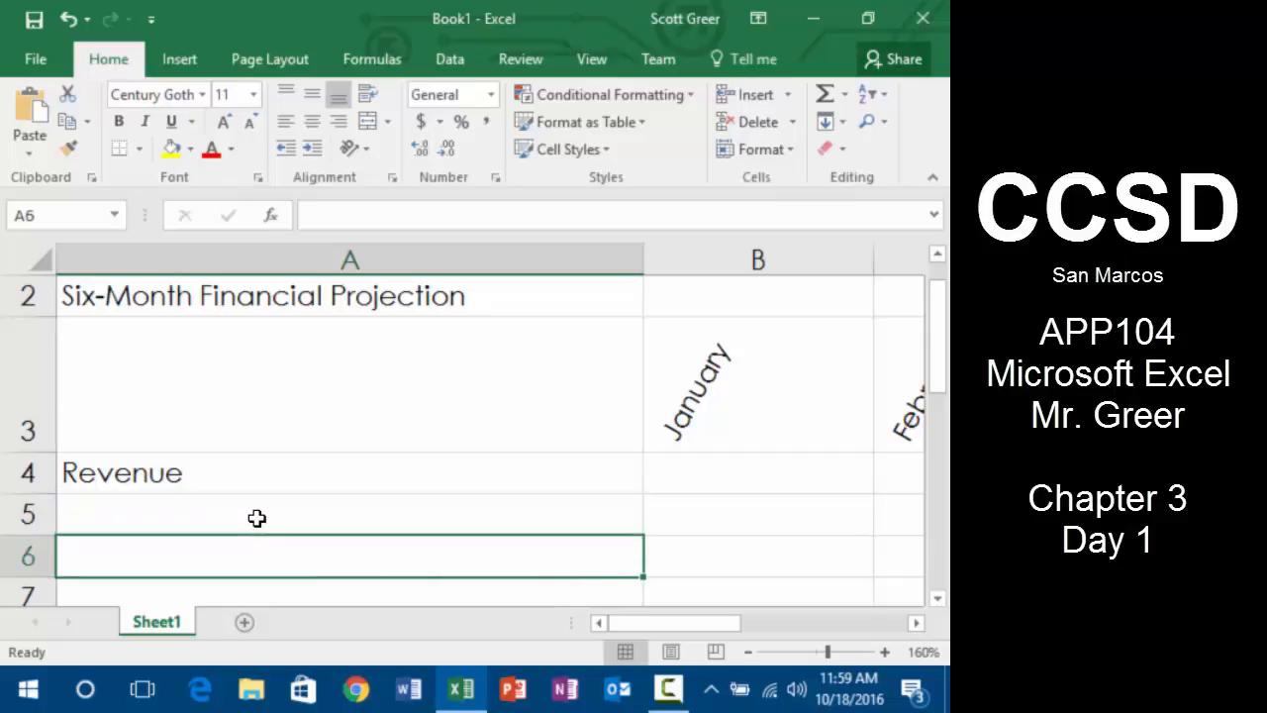
{"action": "left_click", "coordinate": [257, 517]}
{"action": "type", "text": "Co"}
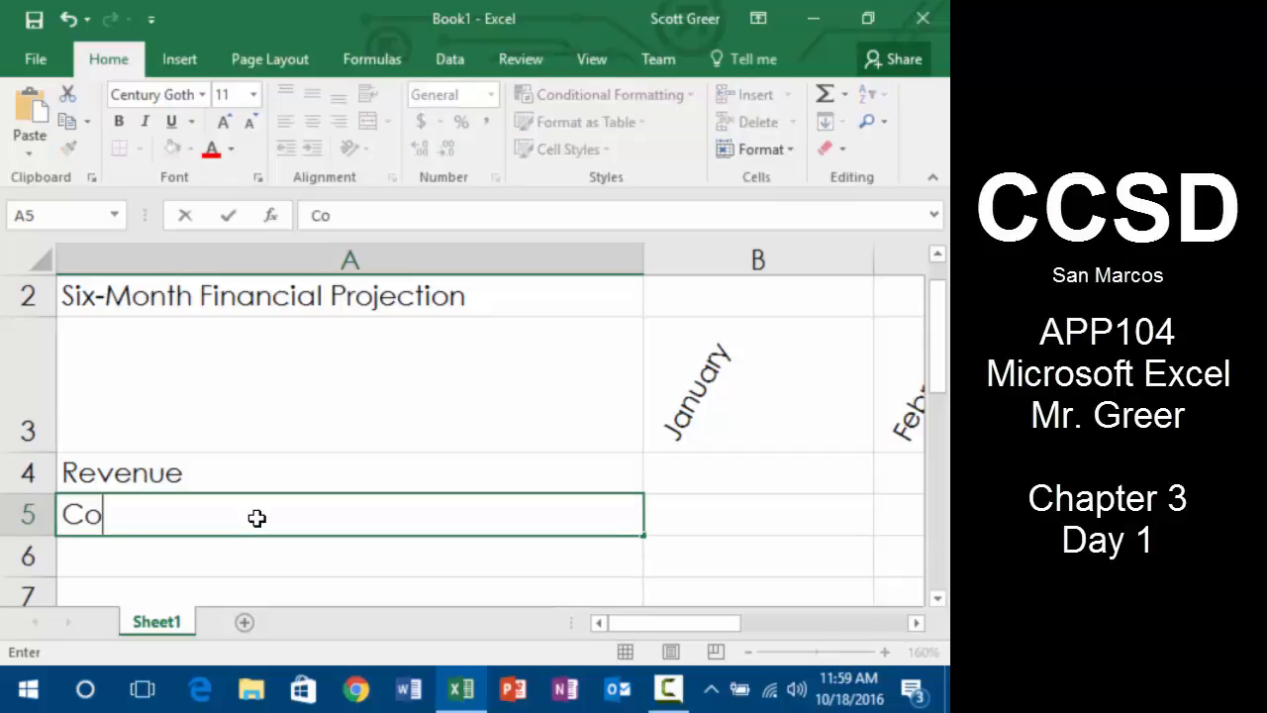
{"action": "type", "text": "st of Goods Sold"}
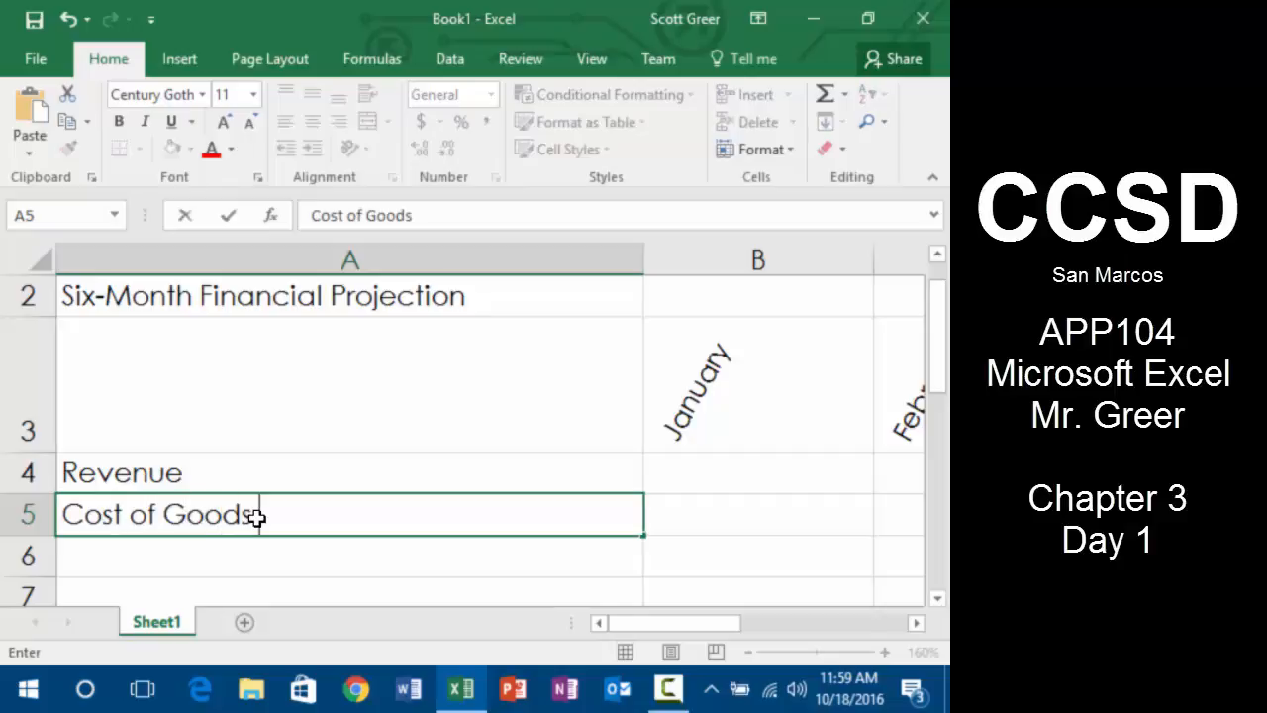
{"action": "key", "text": "Return"}
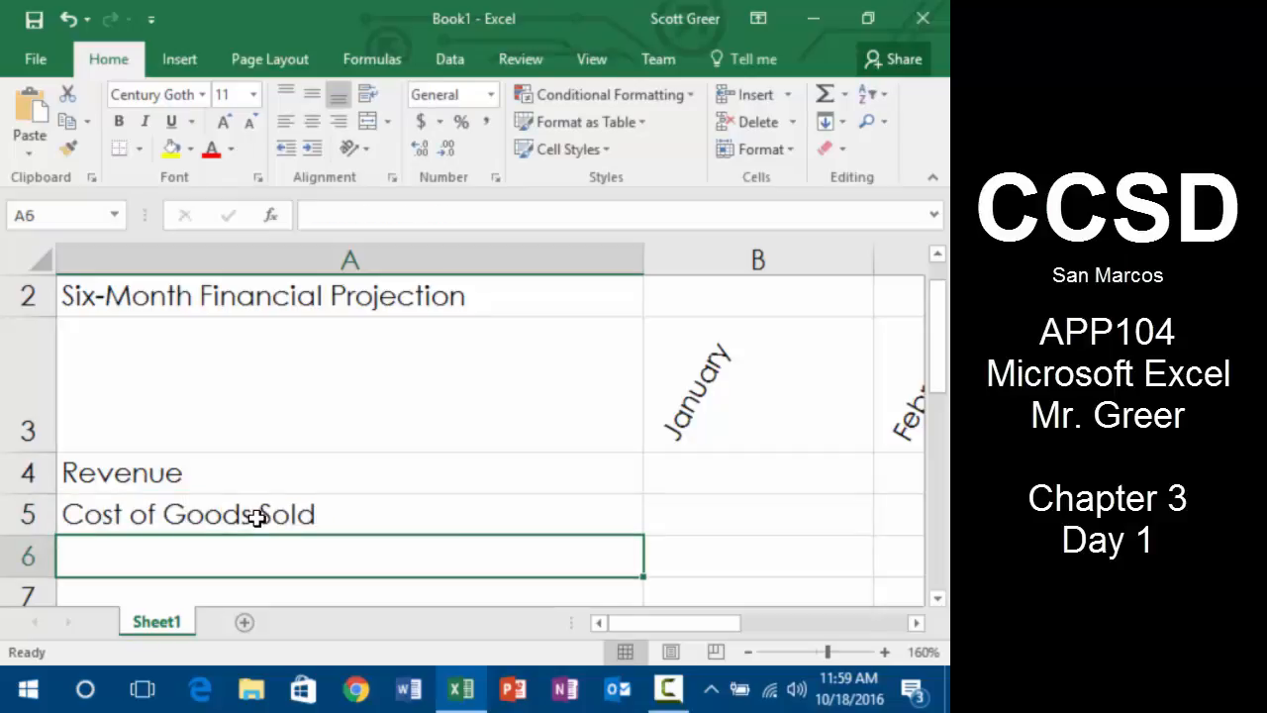
- Enter Gross Margin, Expenses, Bonus and Commision in cells A6 through A9
{"action": "type", "text": "Gross Margin"}
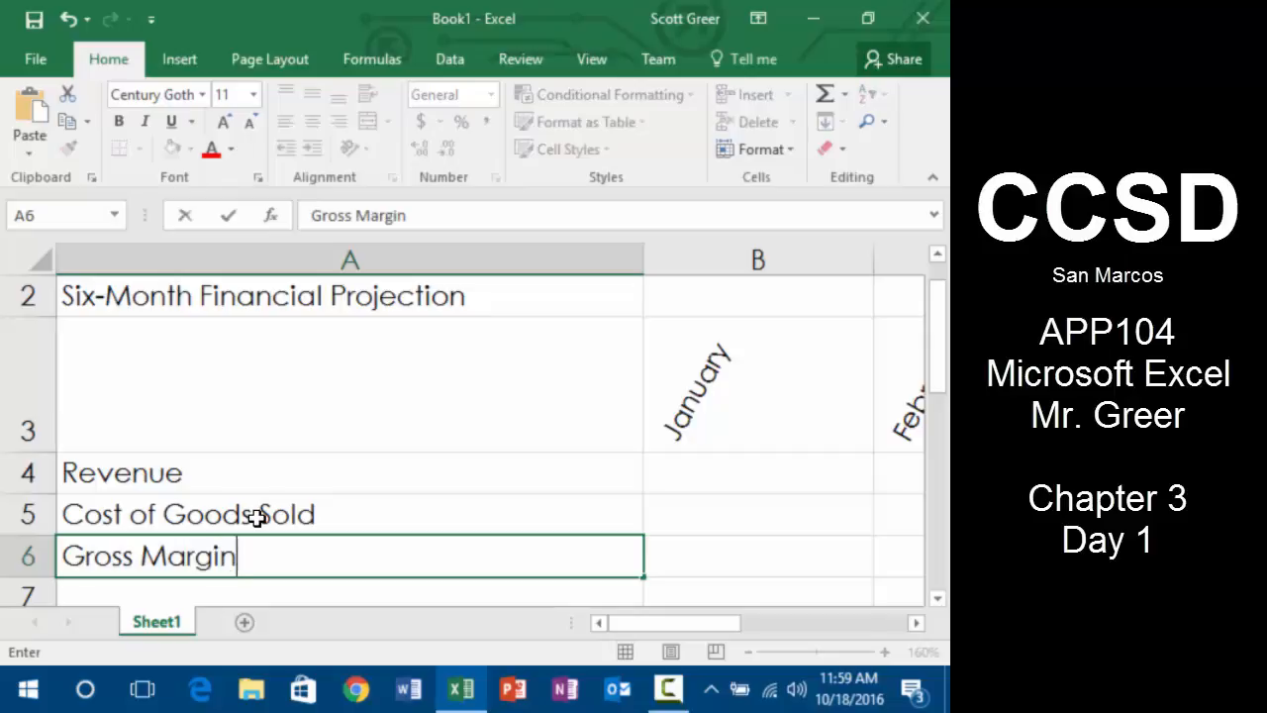
{"action": "key", "text": "Return"}
{"action": "type", "text": "Expenses"}
{"action": "key", "text": "Return"}
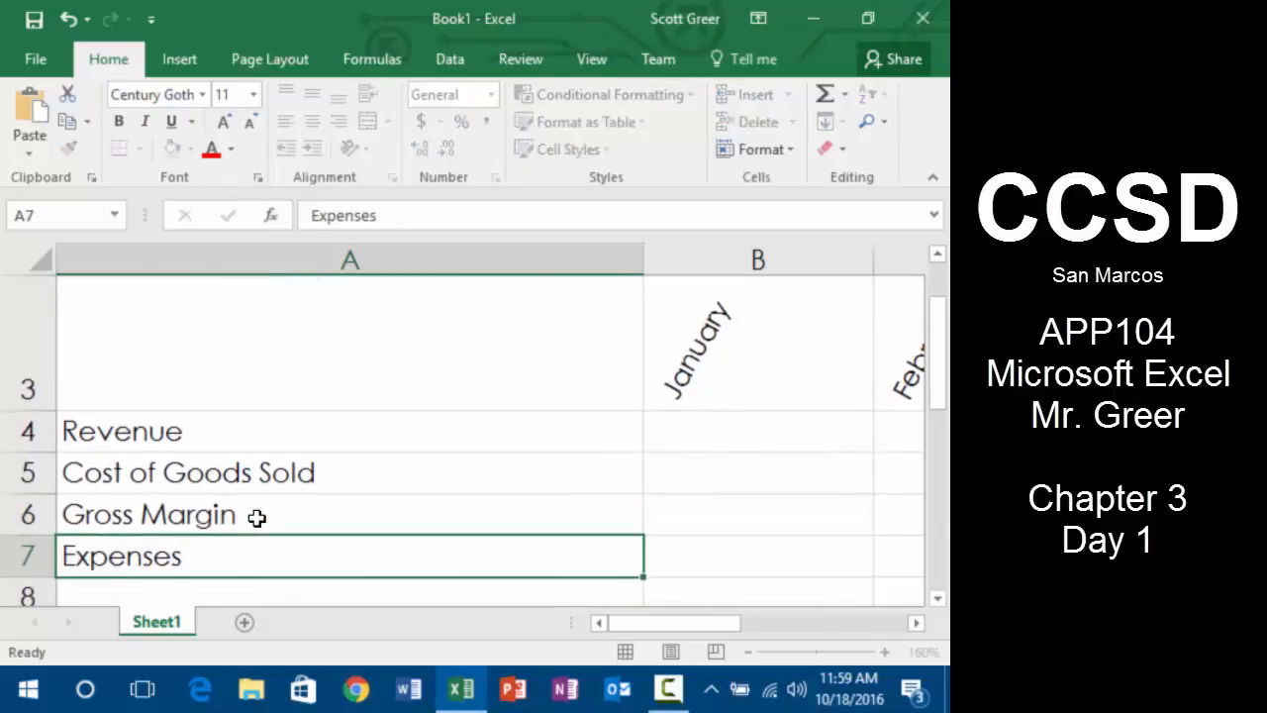
{"action": "type", "text": "Bonus"}
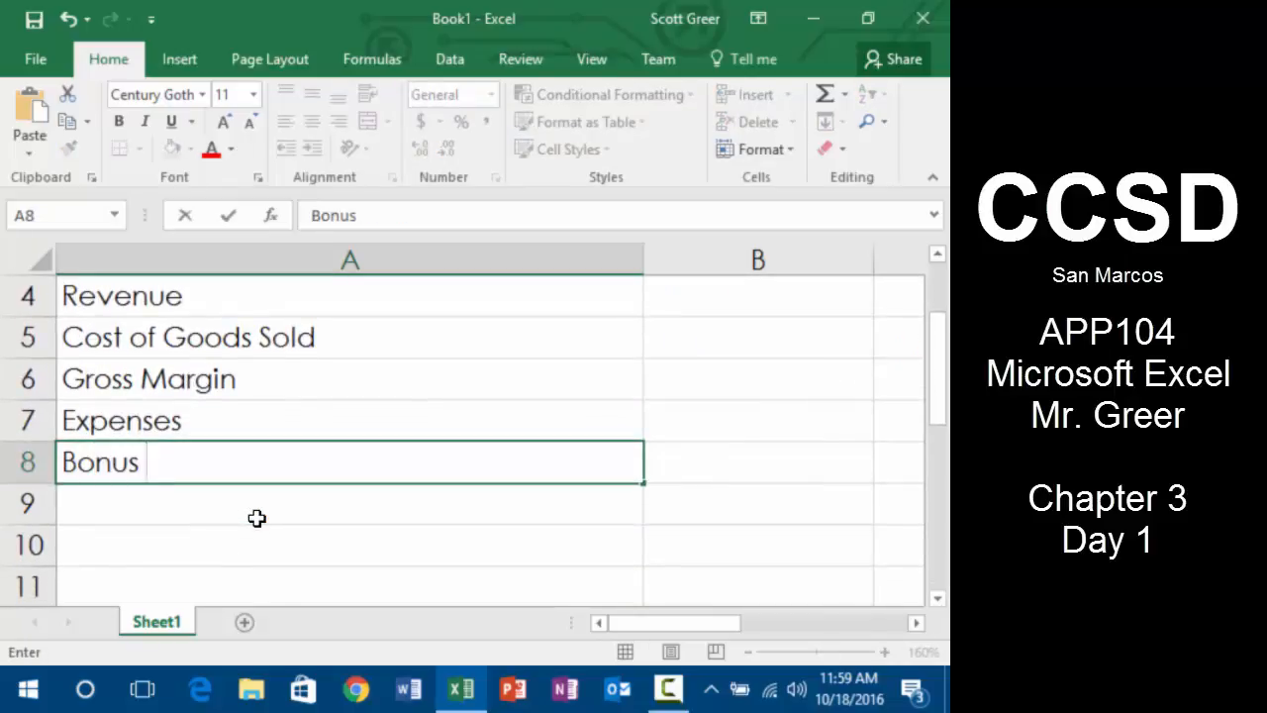
{"action": "key", "text": "Return"}
{"action": "type", "text": "Commision"}
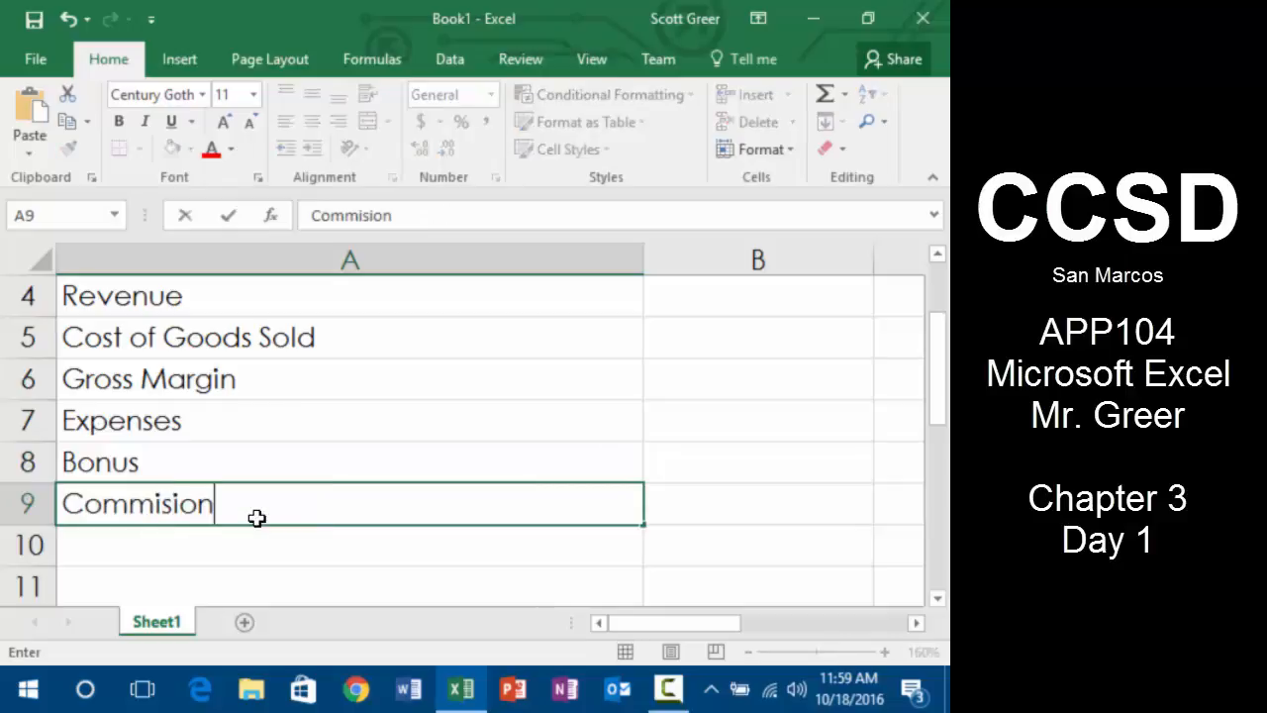
{"action": "key", "text": "Return"}
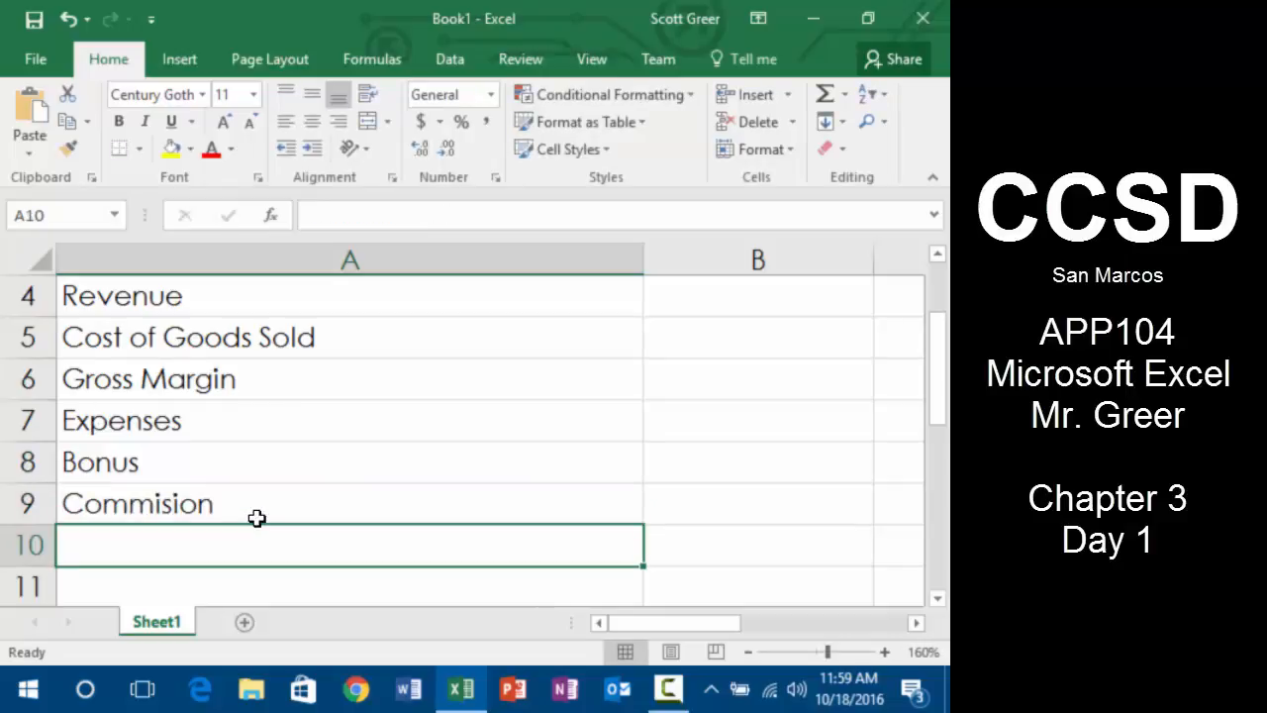
- Move the Expenses, Bonus and Commision titles down one row to start in A8, leaving A7 blank
{"action": "key", "text": "Up"}
{"action": "key", "text": "Up"}
{"action": "key", "text": "Up"}
{"action": "key", "text": "shift+Down"}
{"action": "key", "text": "shift+Down"}
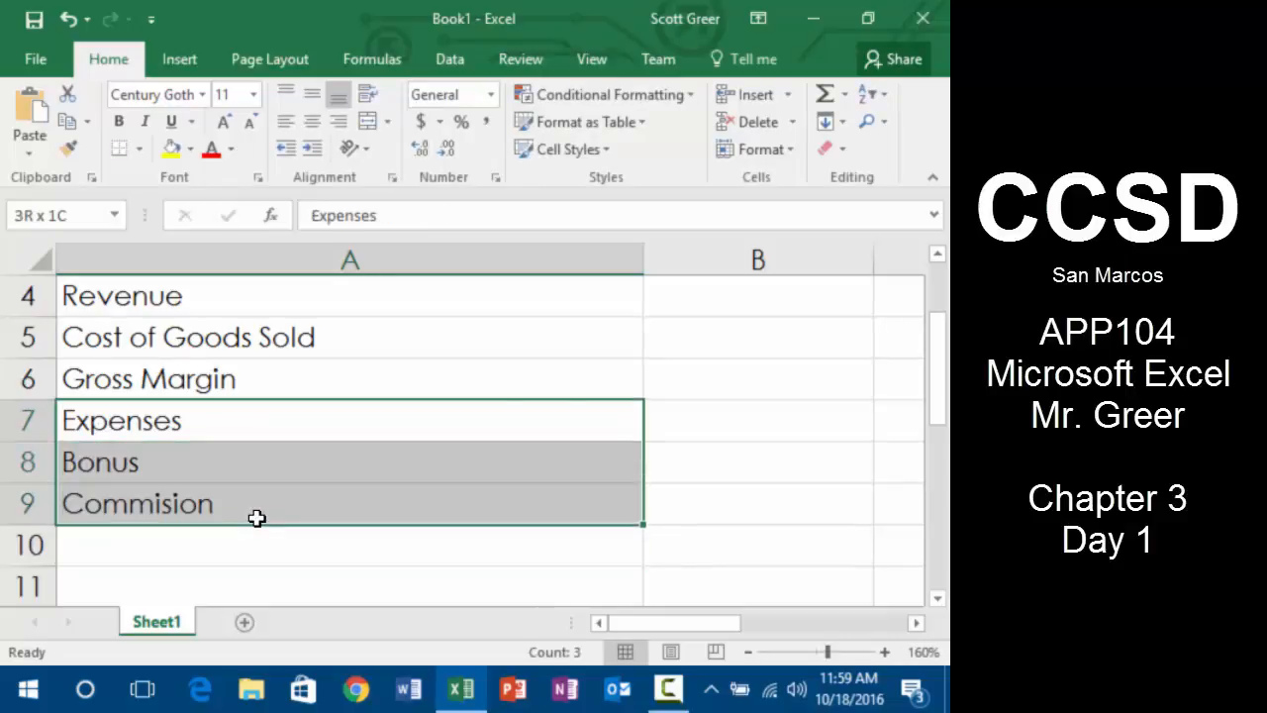
{"action": "key", "text": "ctrl+x"}
{"action": "key", "text": "Down"}
{"action": "key", "text": "Return"}
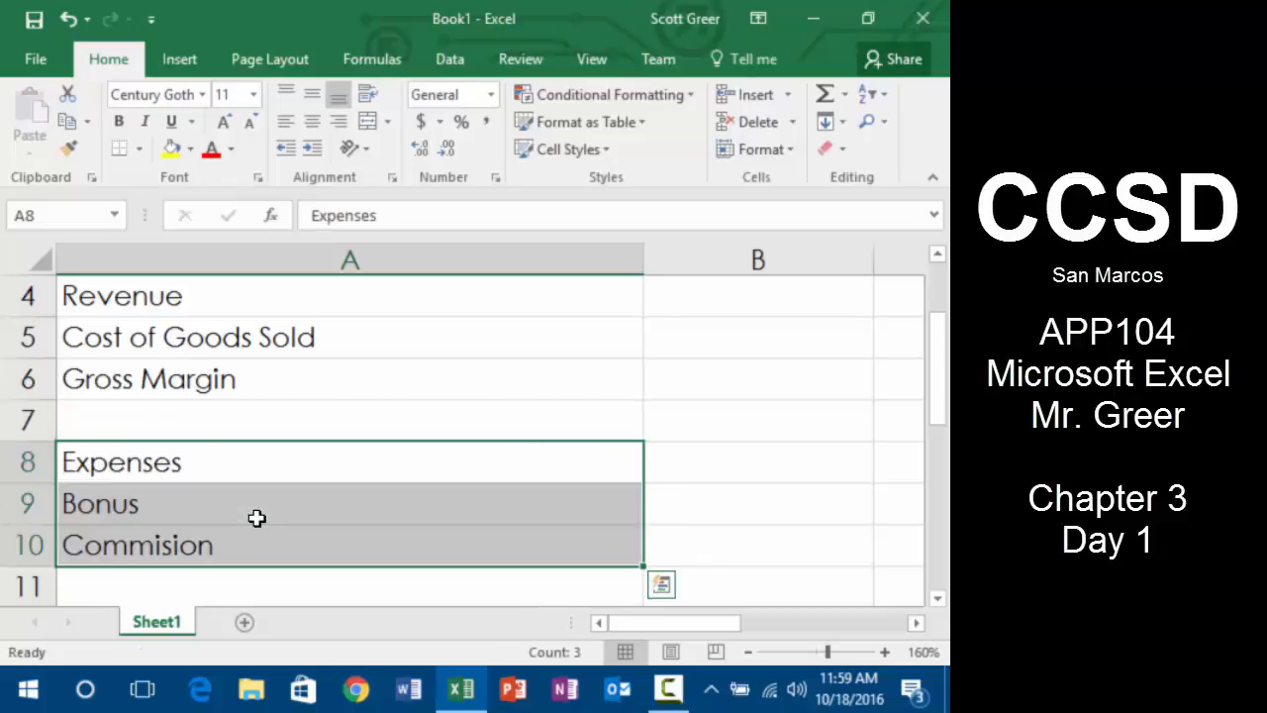
{"action": "key", "text": "Up"}
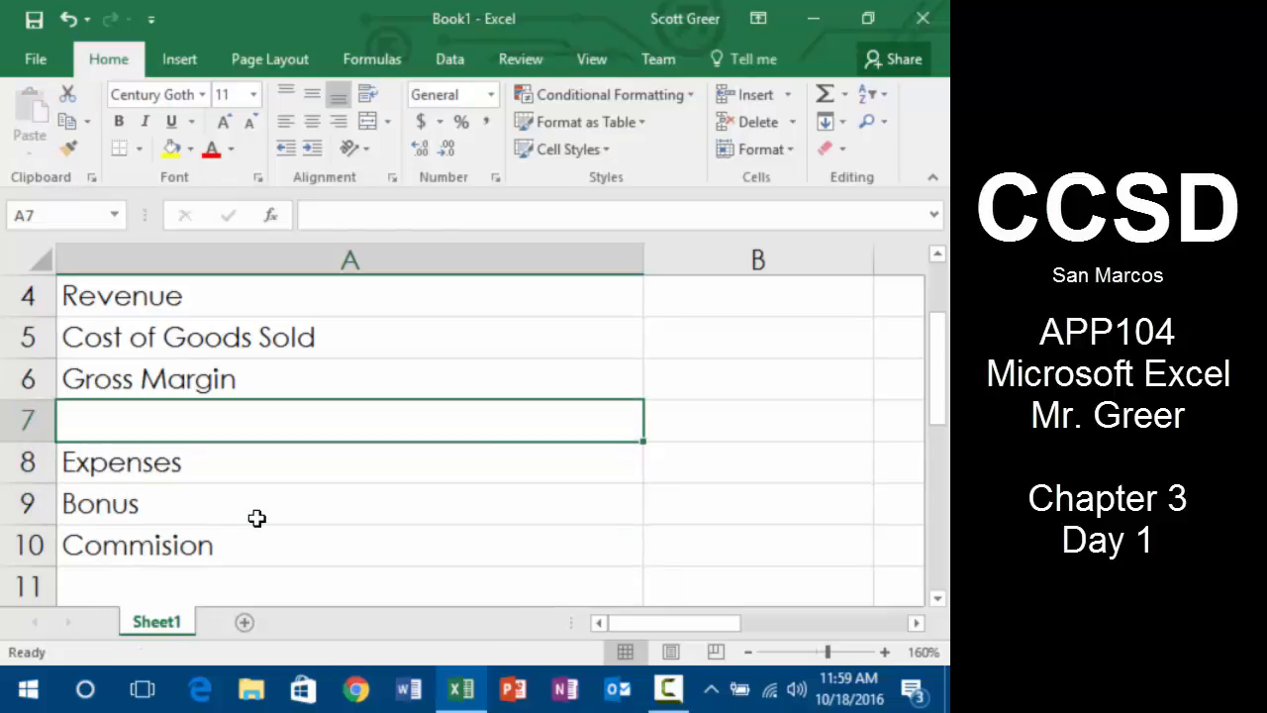
- Enter the row titles Site Rental in cell A11 and Marketing in cell A12
{"action": "key", "text": "Down"}
{"action": "key", "text": "Down"}
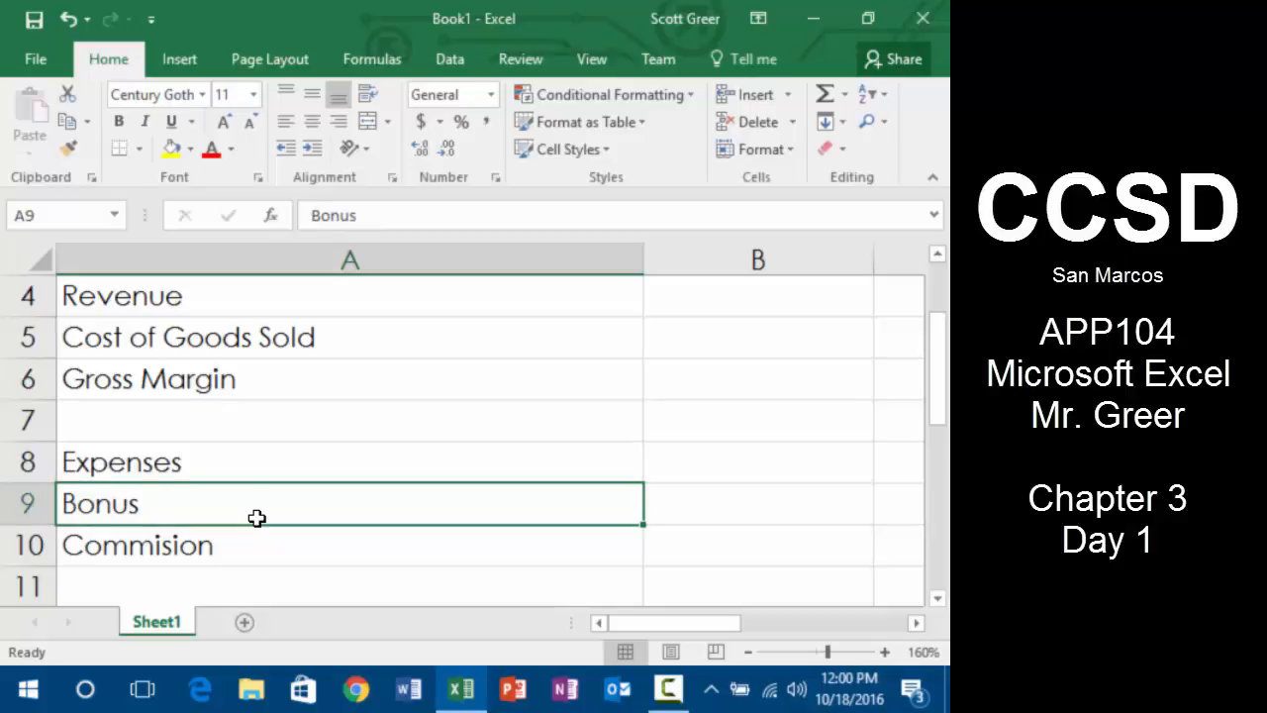
{"action": "key", "text": "Down"}
{"action": "key", "text": "Down"}
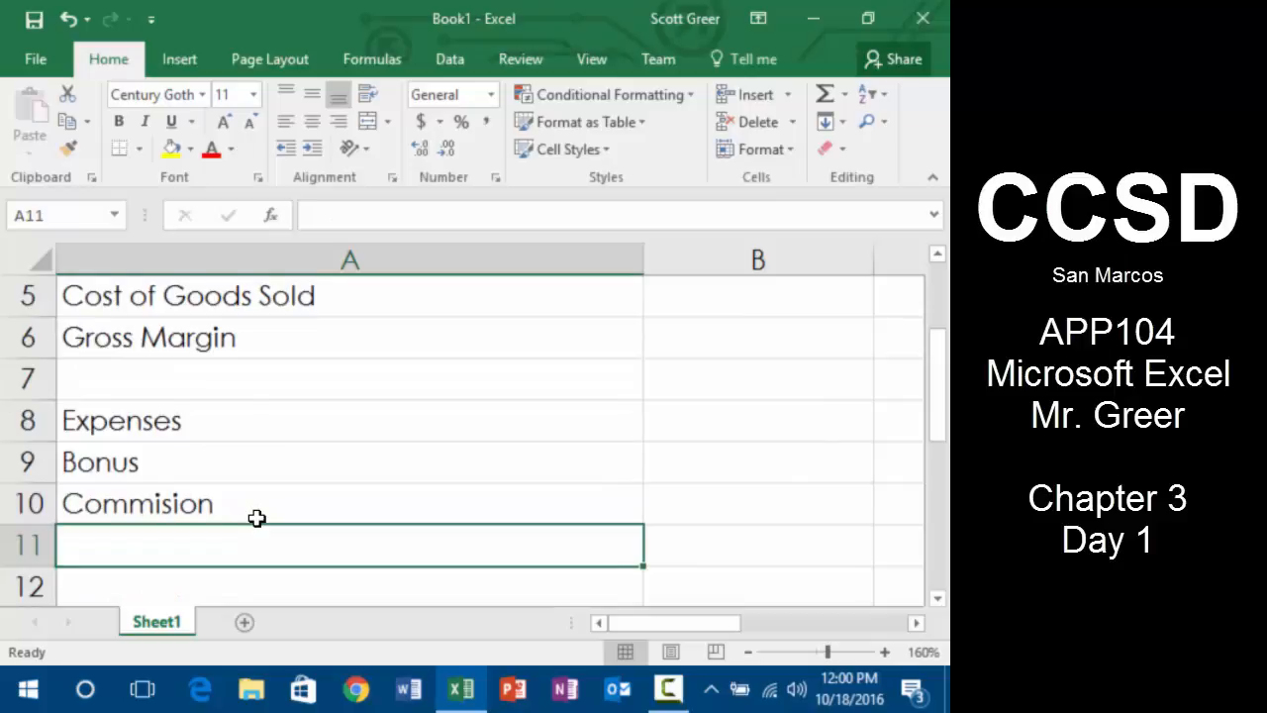
{"action": "type", "text": "Site Rental"}
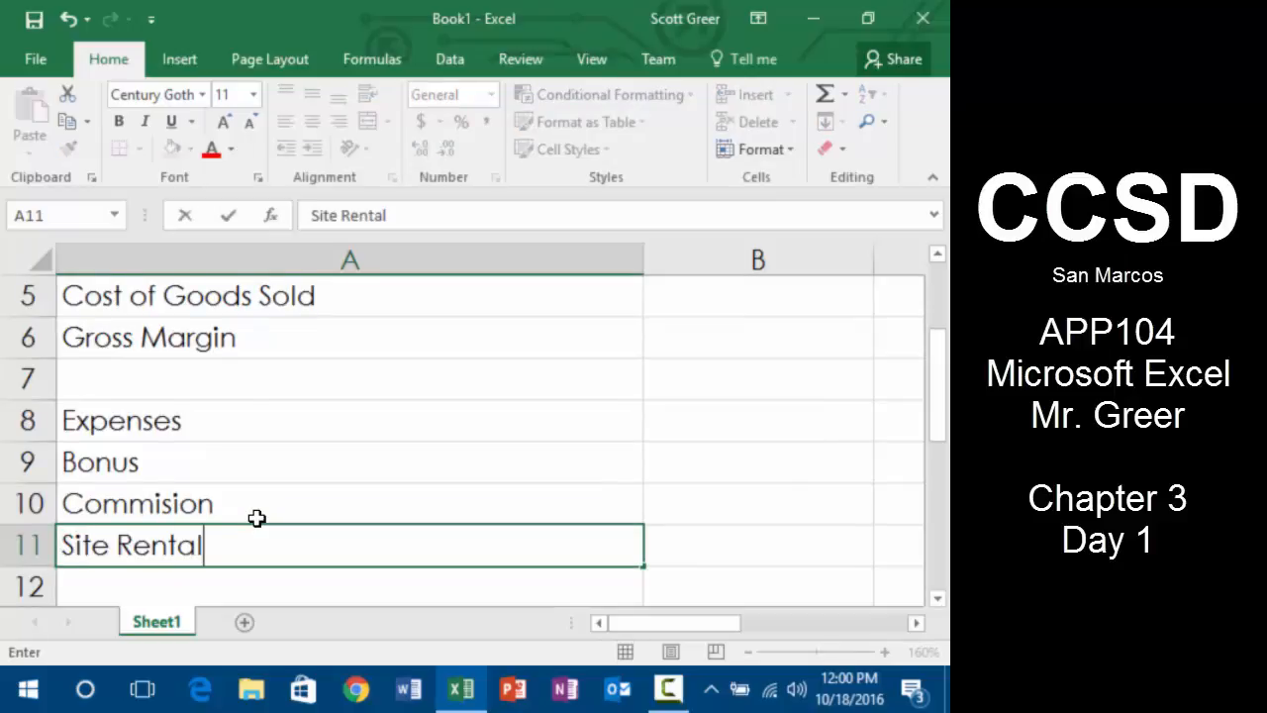
{"action": "key", "text": "Return"}
{"action": "type", "text": "Marketing"}
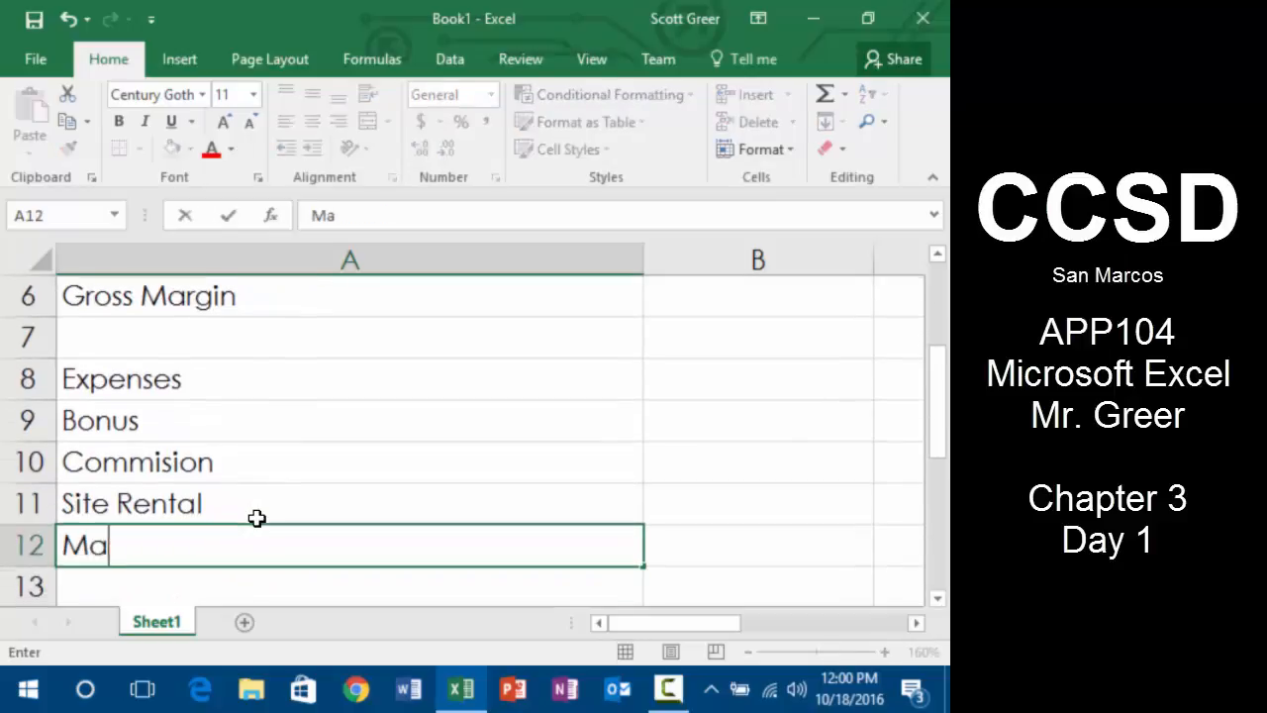
{"action": "key", "text": "Return"}
- Enter the row title Equipment Repair and Maintenance in cell A13
{"action": "type", "text": "E"}
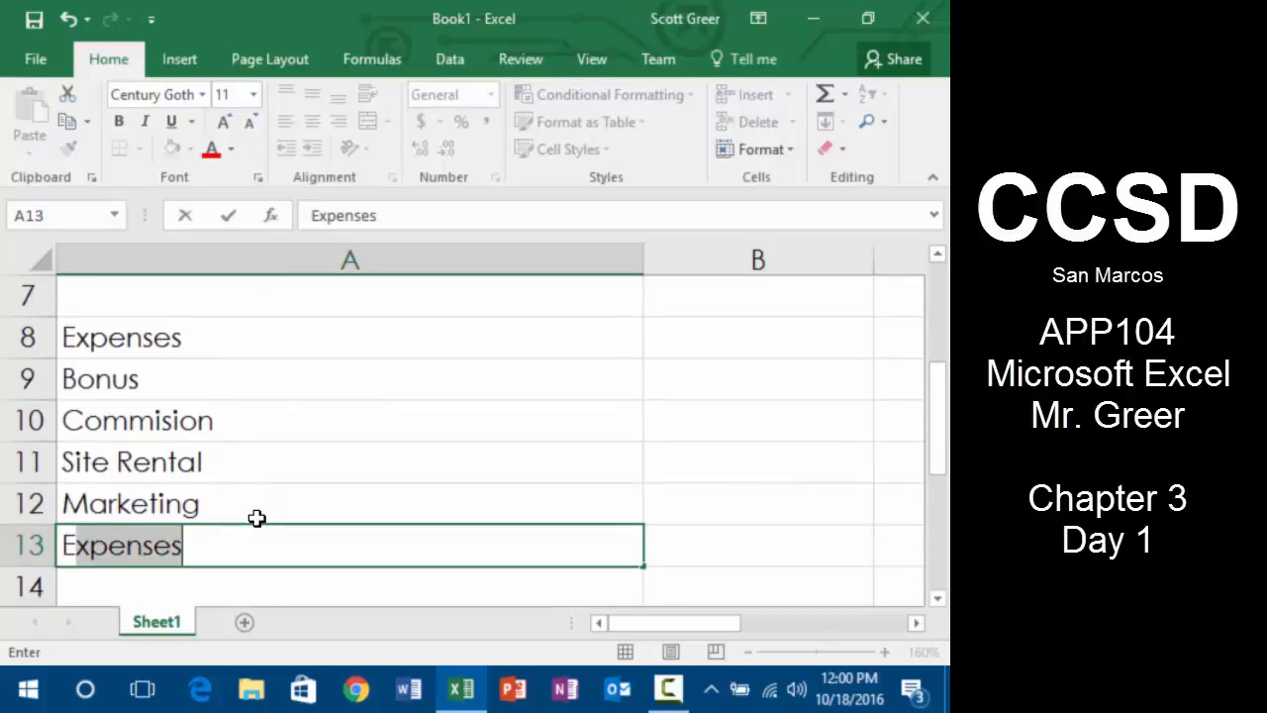
{"action": "type", "text": "quipment Repa"}
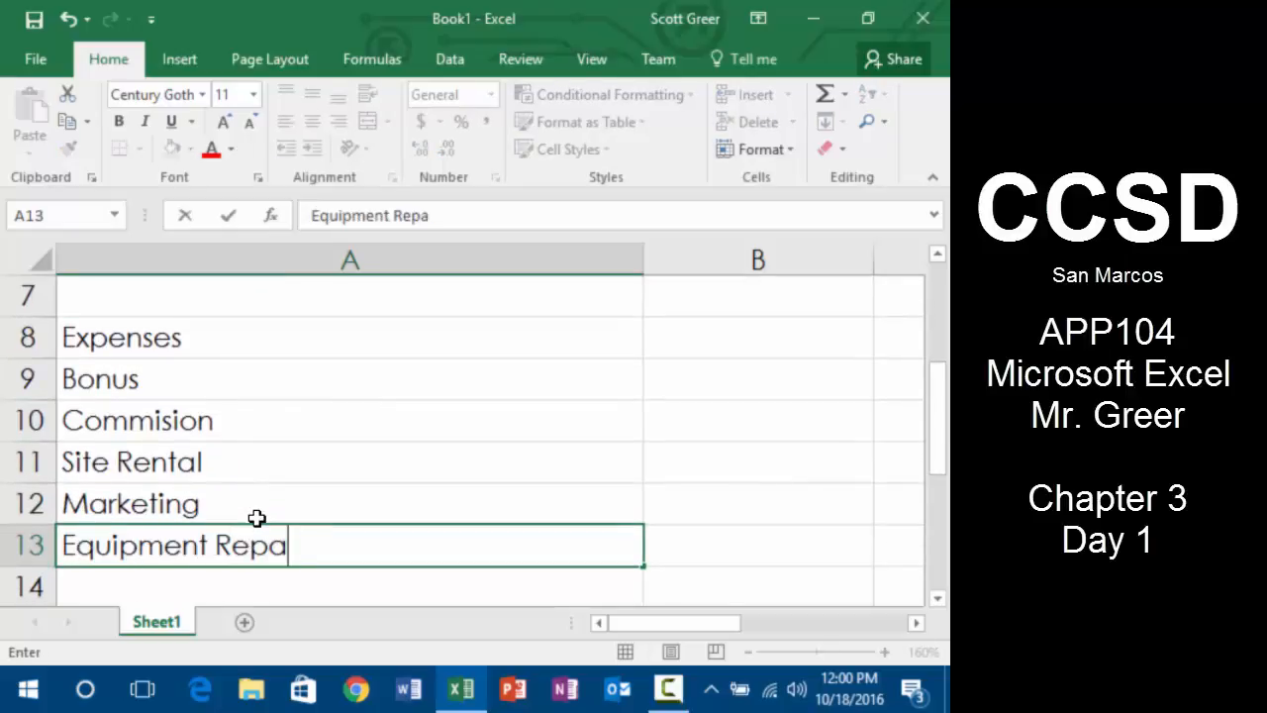
{"action": "type", "text": "ir and Main"}
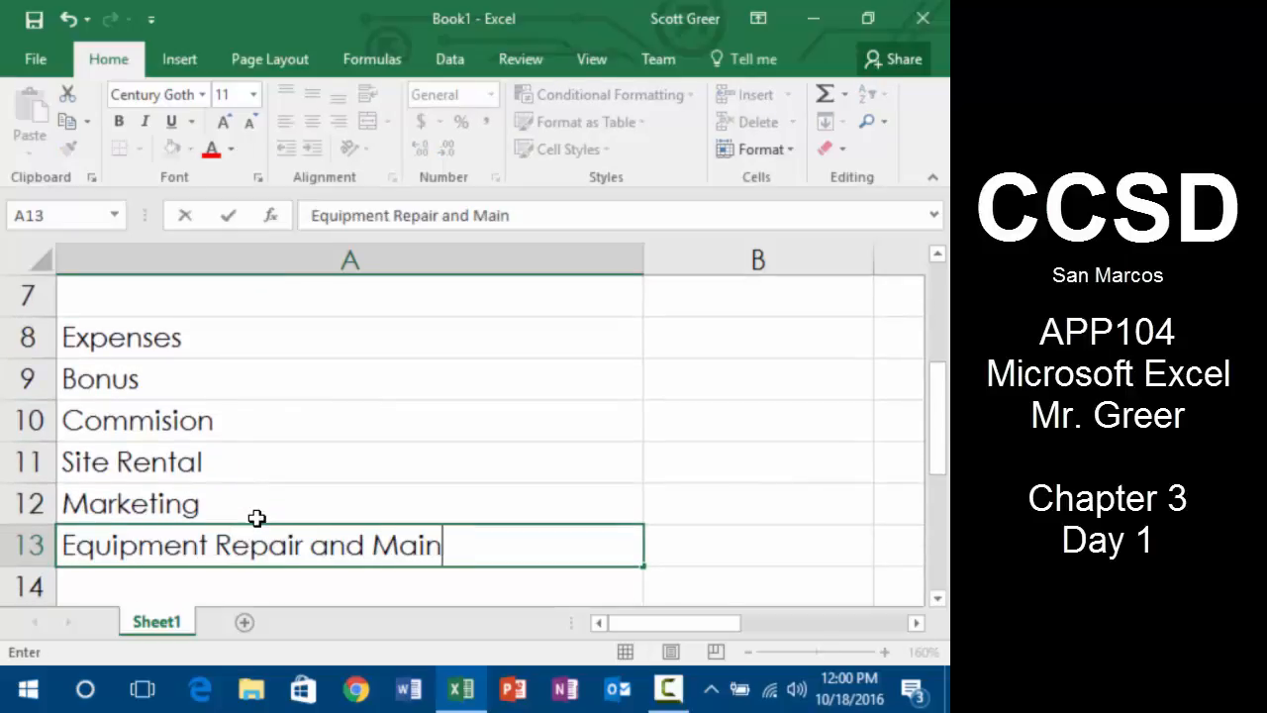
{"action": "type", "text": "tenance"}
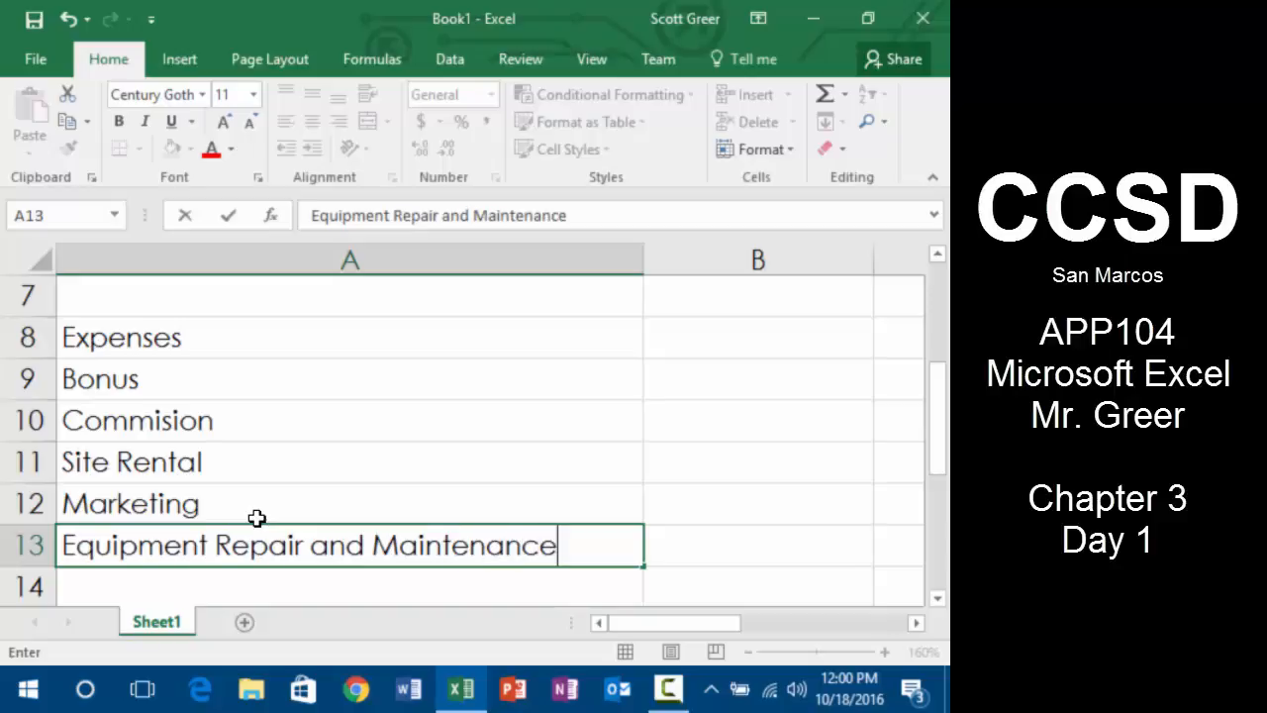
{"action": "key", "text": "Return"}
- Enter Total Expenses in cell A14 and Operating Income in cell A16, leaving A15 blank
{"action": "type", "text": "Total Expenses"}
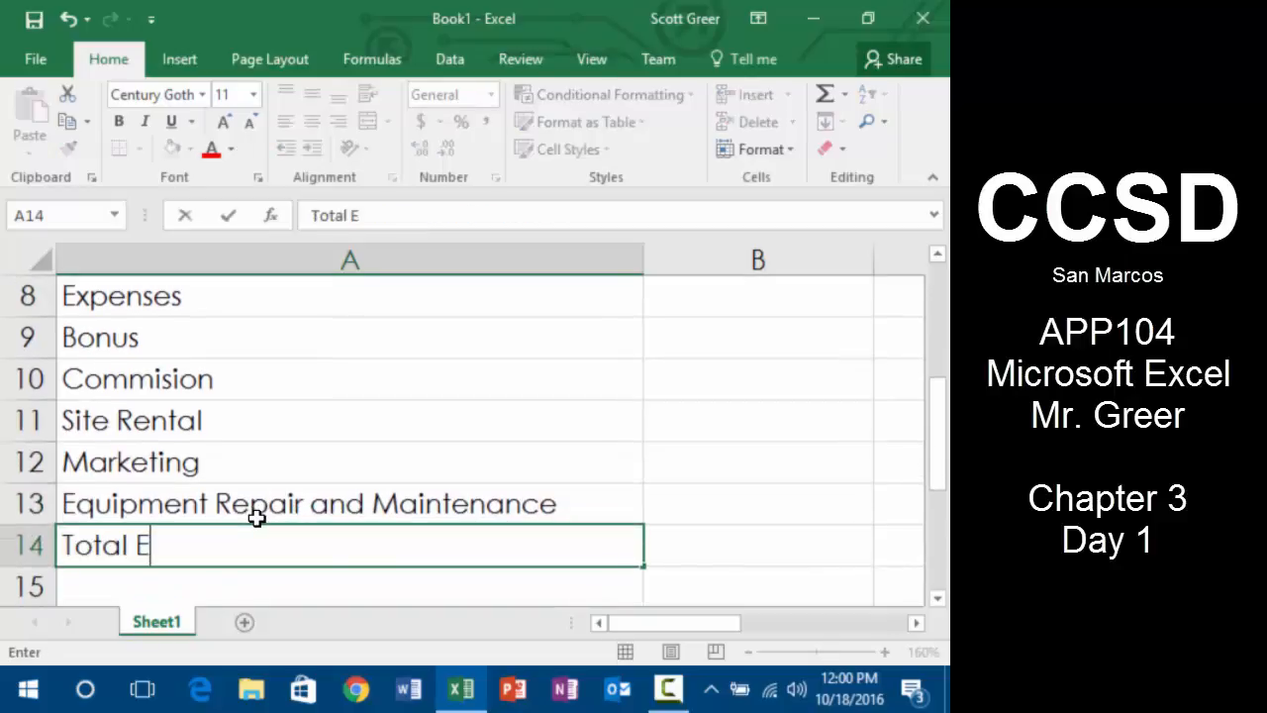
{"action": "key", "text": "Return"}
{"action": "key", "text": "Return"}
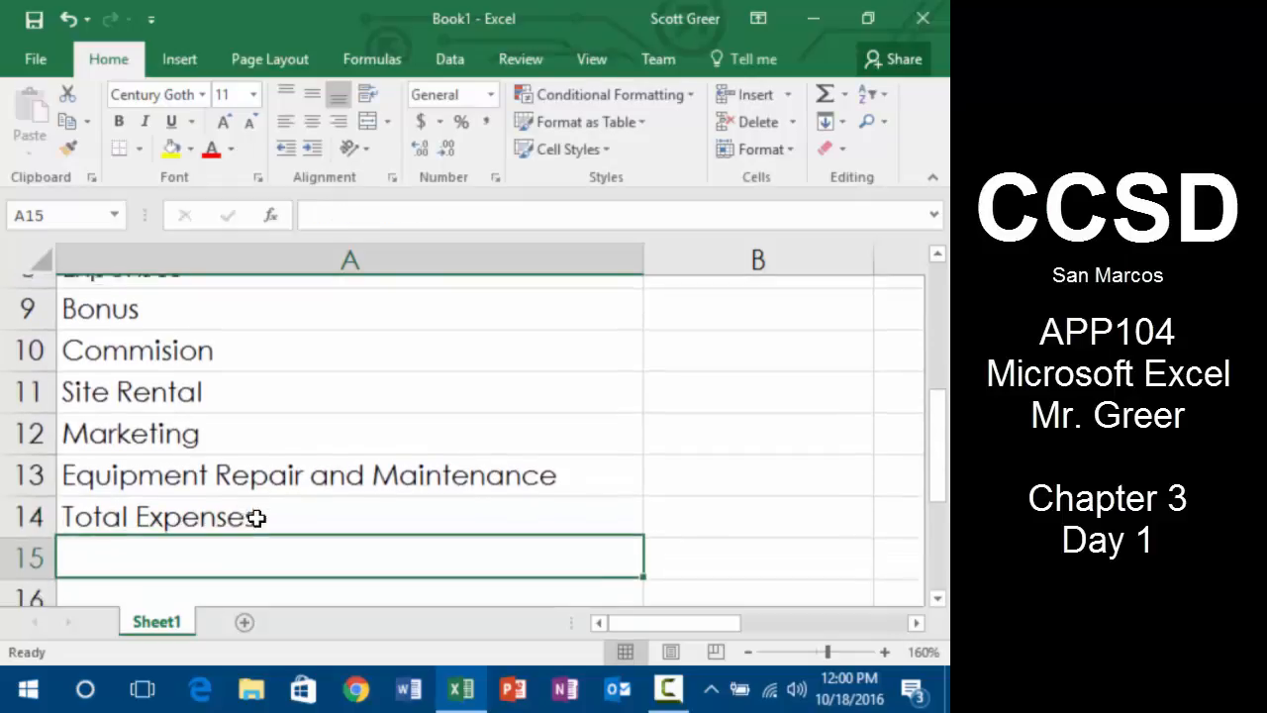
{"action": "type", "text": "Op"}
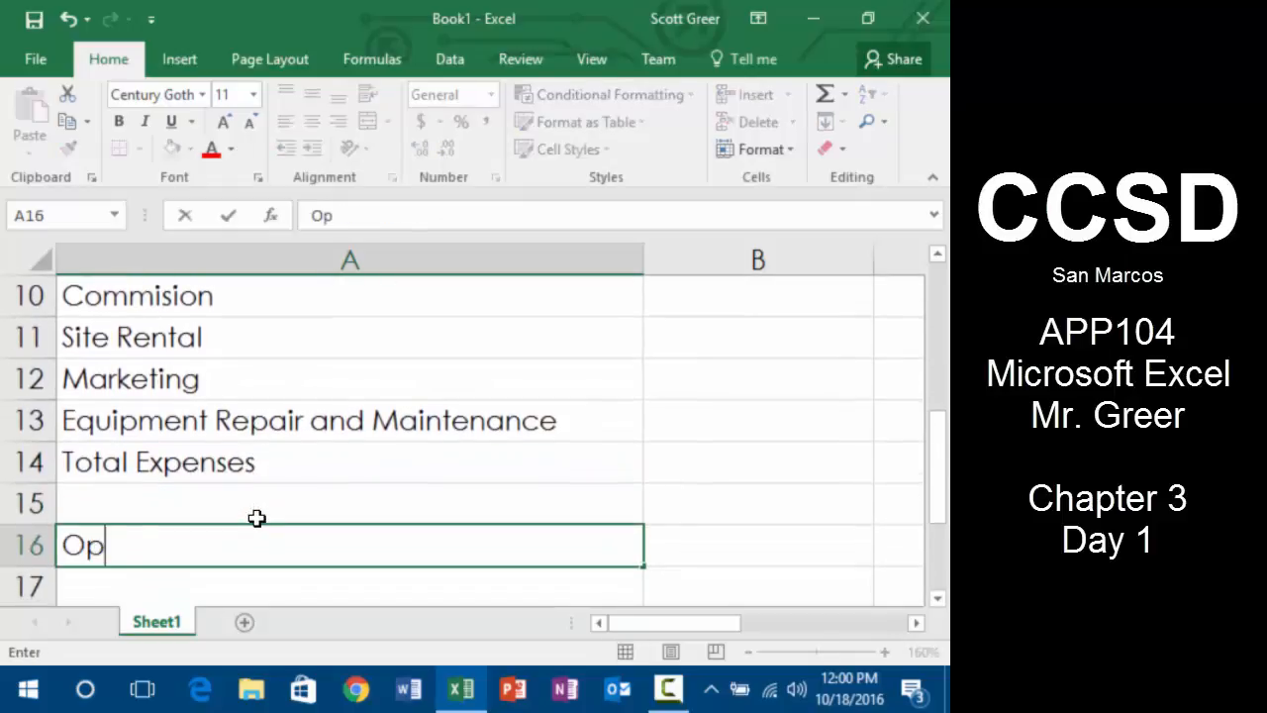
{"action": "type", "text": "erating Income"}
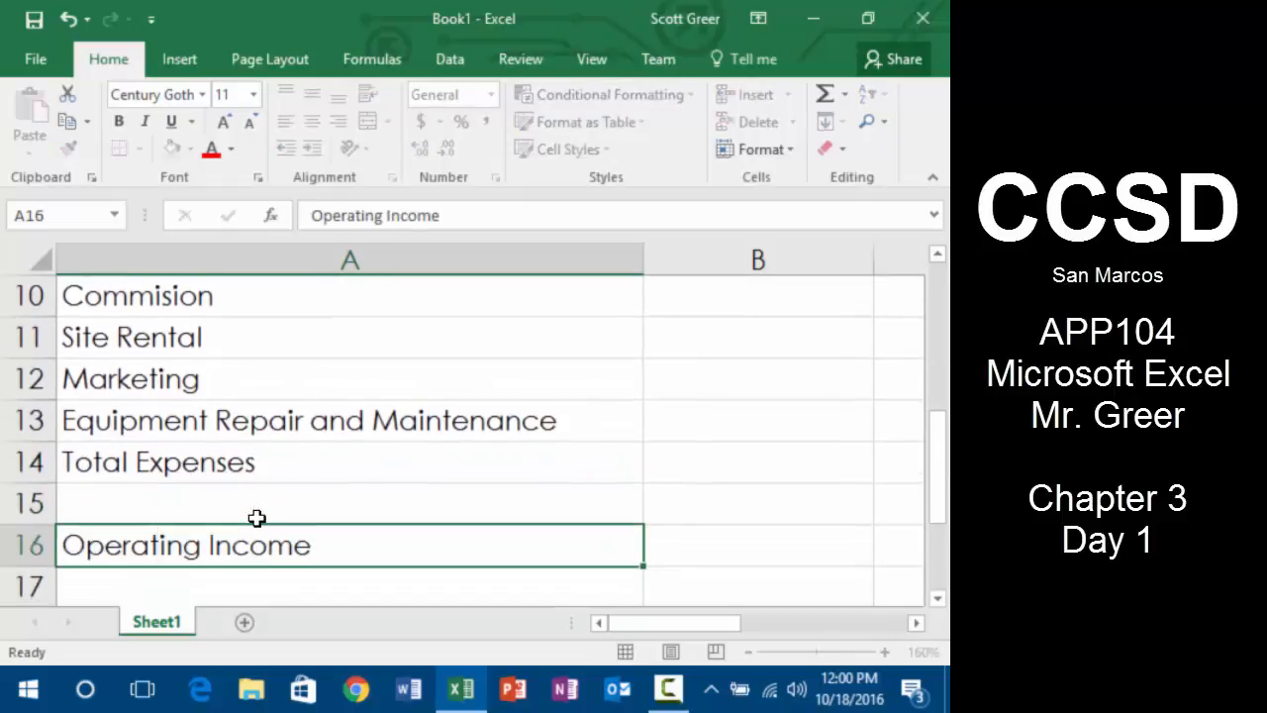
{"action": "key", "text": "Return"}
- Reduce the worksheet zoom to 100%
{"action": "key", "text": "Up"}
{"action": "key", "text": "Up"}
{"action": "key", "text": "Up"}
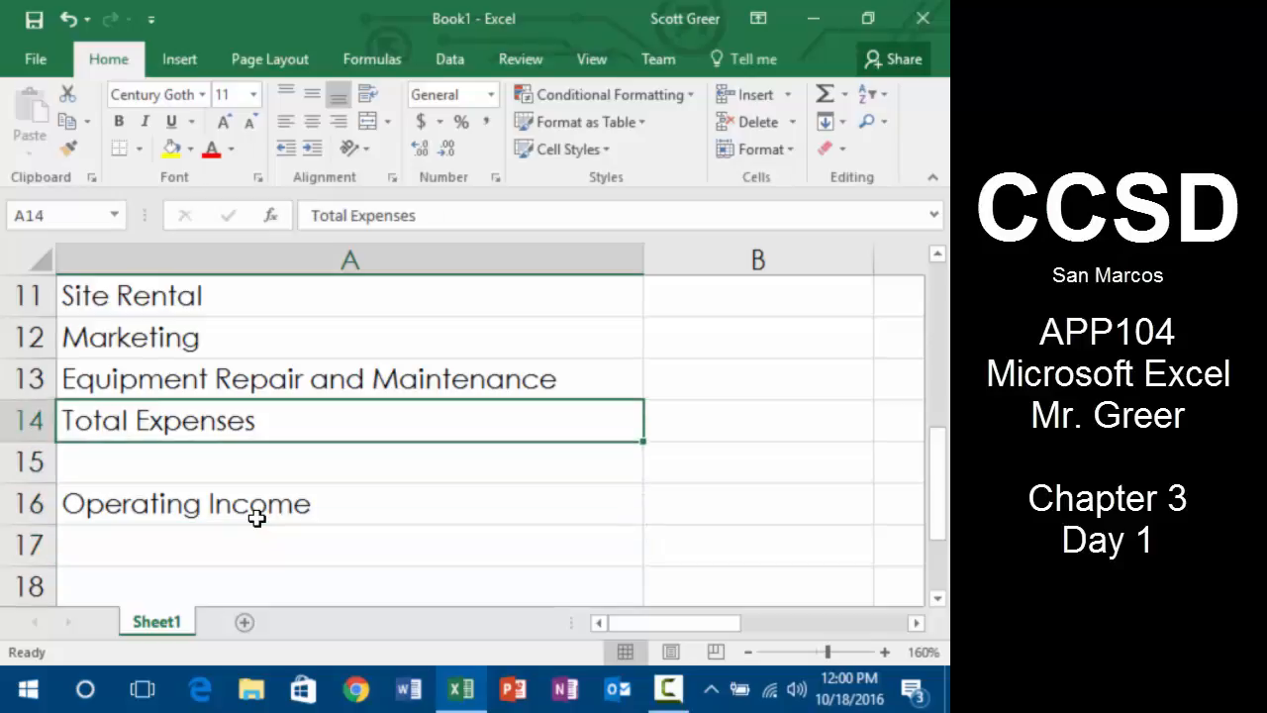
{"action": "left_click", "coordinate": [747, 653]}
{"action": "left_click", "coordinate": [747, 653]}
{"action": "left_click", "coordinate": [747, 653]}
{"action": "left_click", "coordinate": [747, 653]}
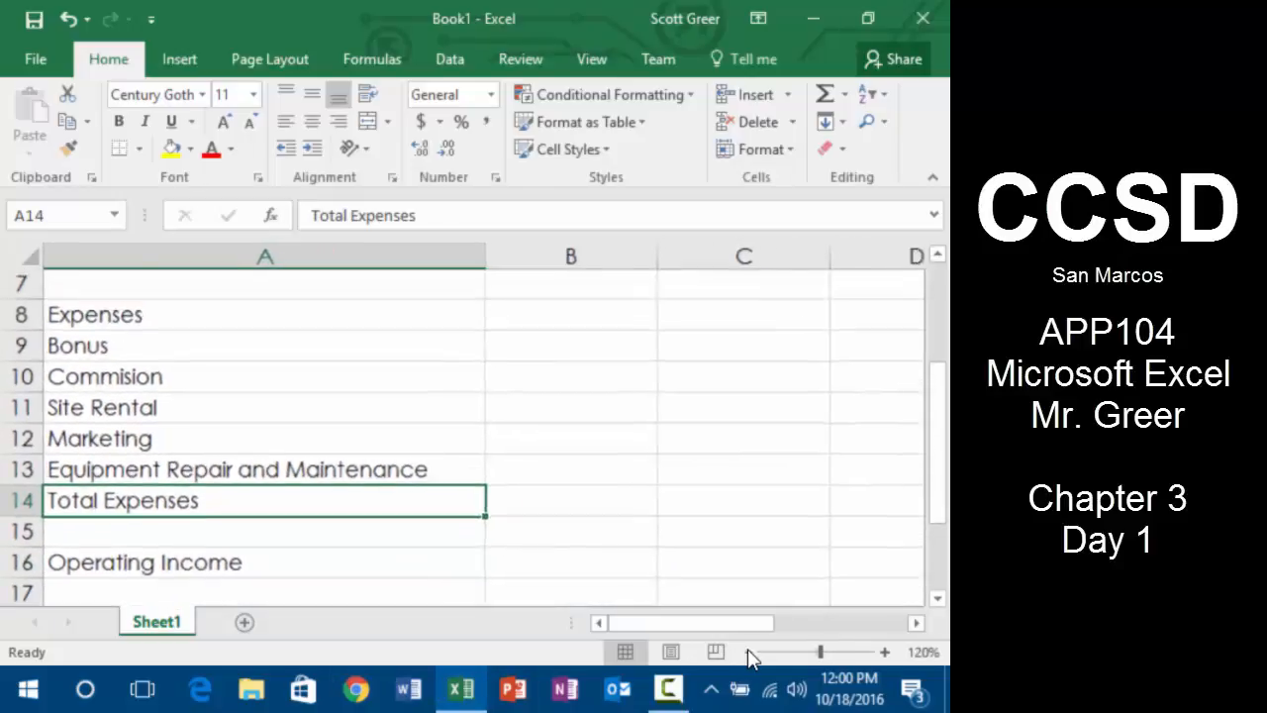
{"action": "left_click", "coordinate": [747, 654]}
{"action": "left_click", "coordinate": [747, 653]}
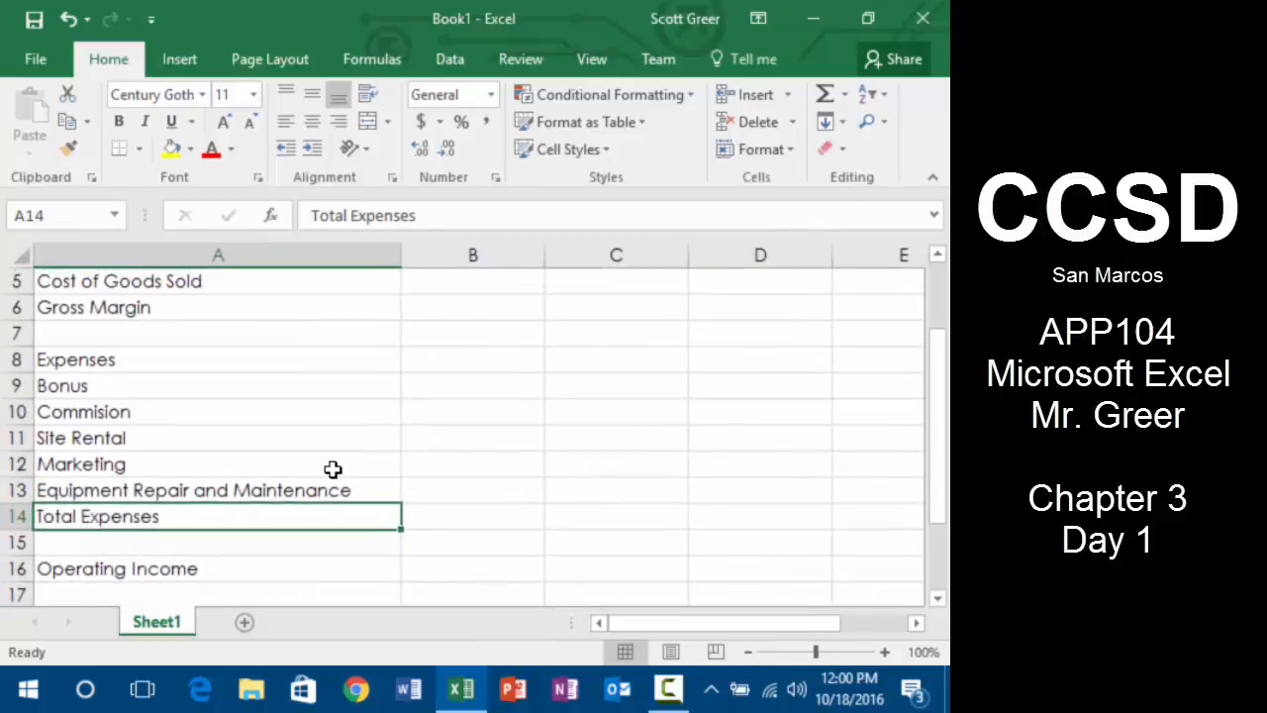
- Indent the Cost of Goods Sold title in cell A5 by one level
{"action": "key", "text": "Up"}
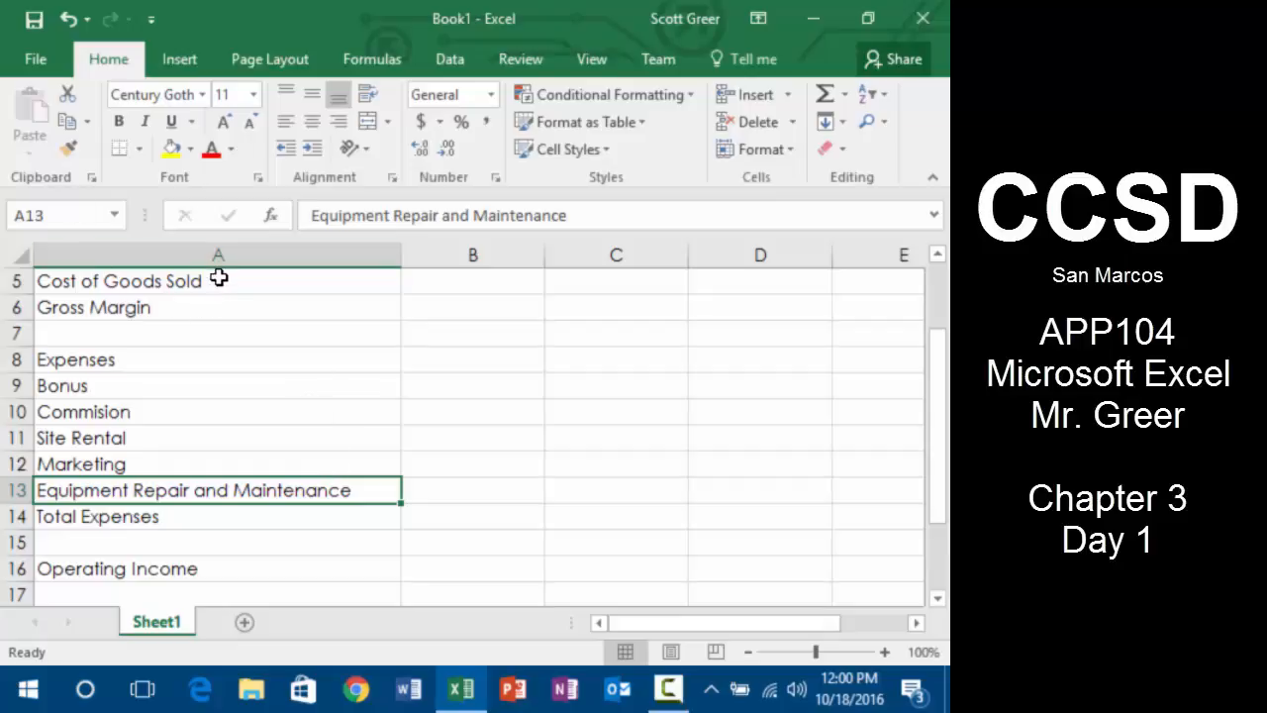
{"action": "left_click", "coordinate": [249, 282]}
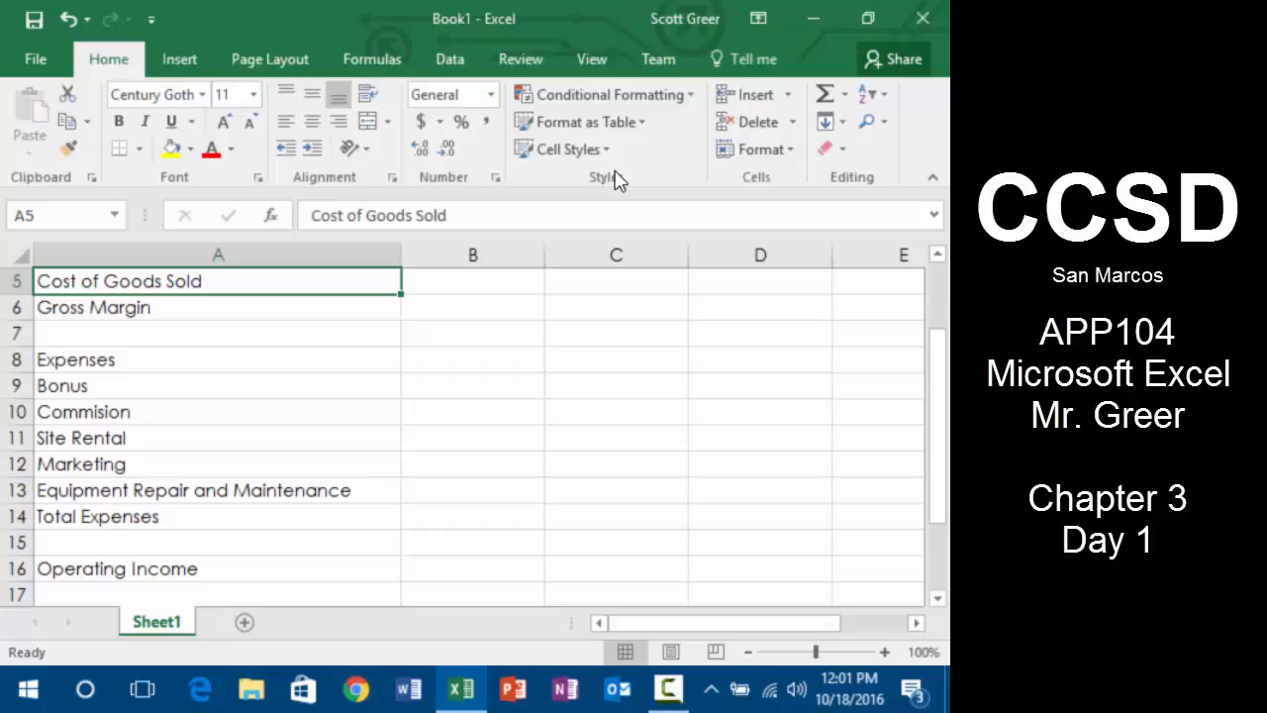
{"action": "left_click", "coordinate": [315, 150]}
{"action": "left_click", "coordinate": [315, 150]}
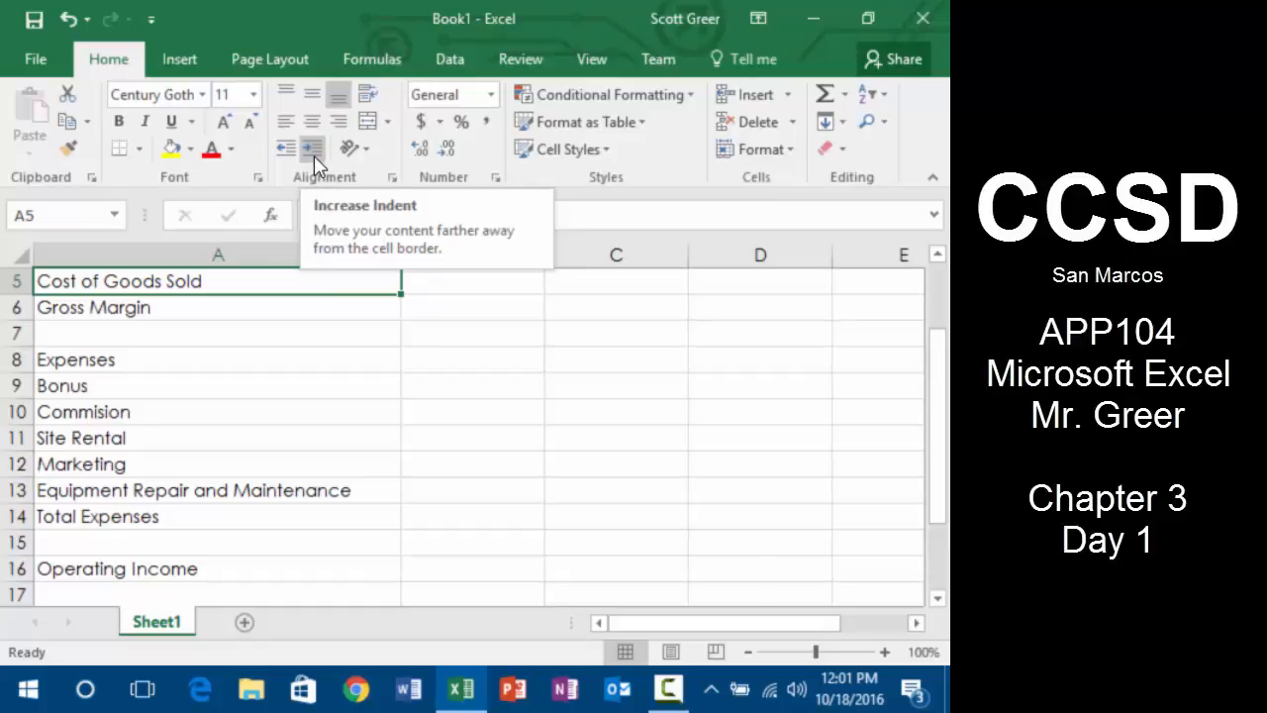
{"action": "left_click", "coordinate": [313, 149]}
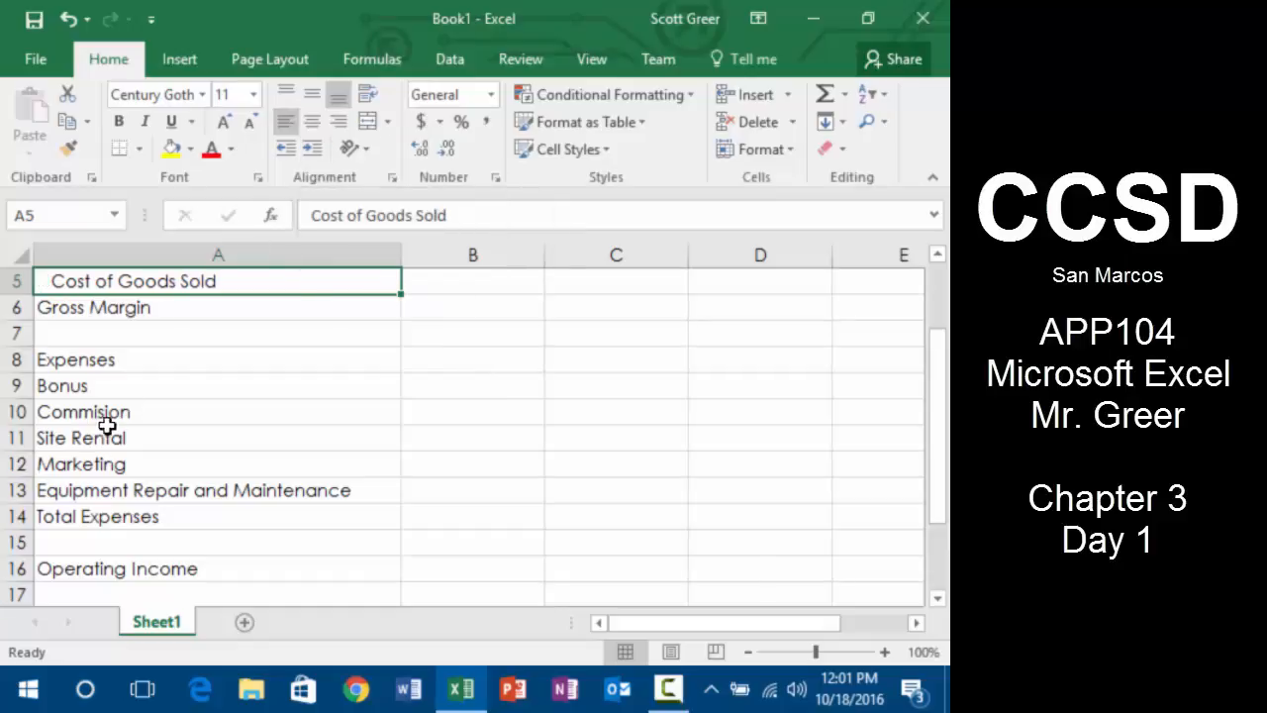
{"action": "left_click", "coordinate": [116, 395]}
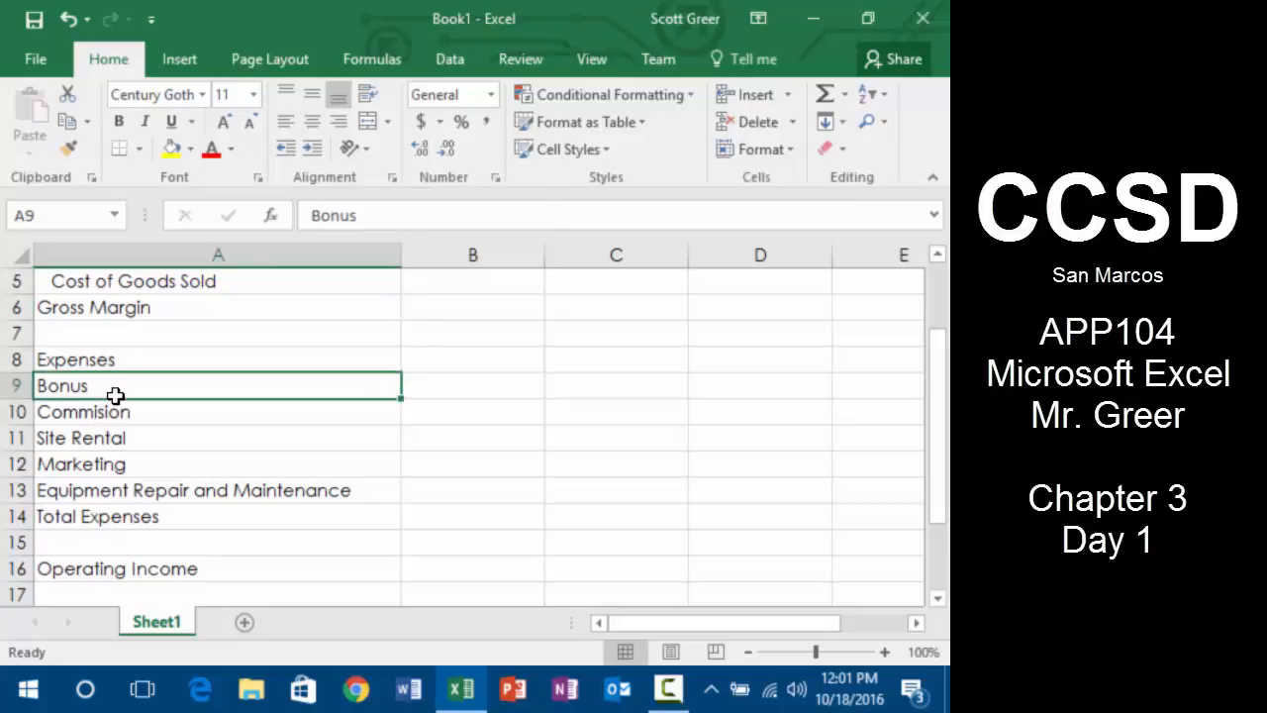
{"action": "key", "text": "shift+Down"}
{"action": "key", "text": "shift+Down"}
{"action": "key", "text": "shift+Down"}
{"action": "key", "text": "shift+Down"}
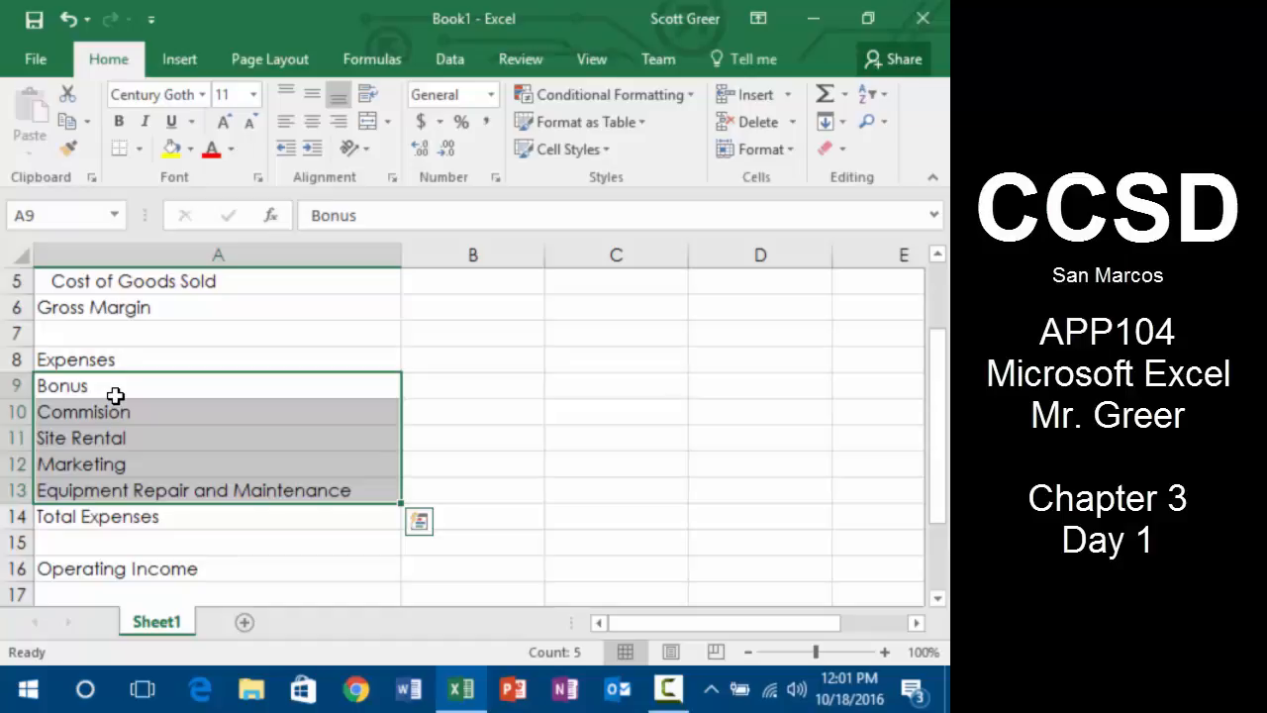
{"action": "key", "text": "Escape"}
{"action": "key", "text": "Up"}
- Indent the expense titles in cells A9 through A13 by one level and deselect the range
{"action": "key", "text": "Down"}
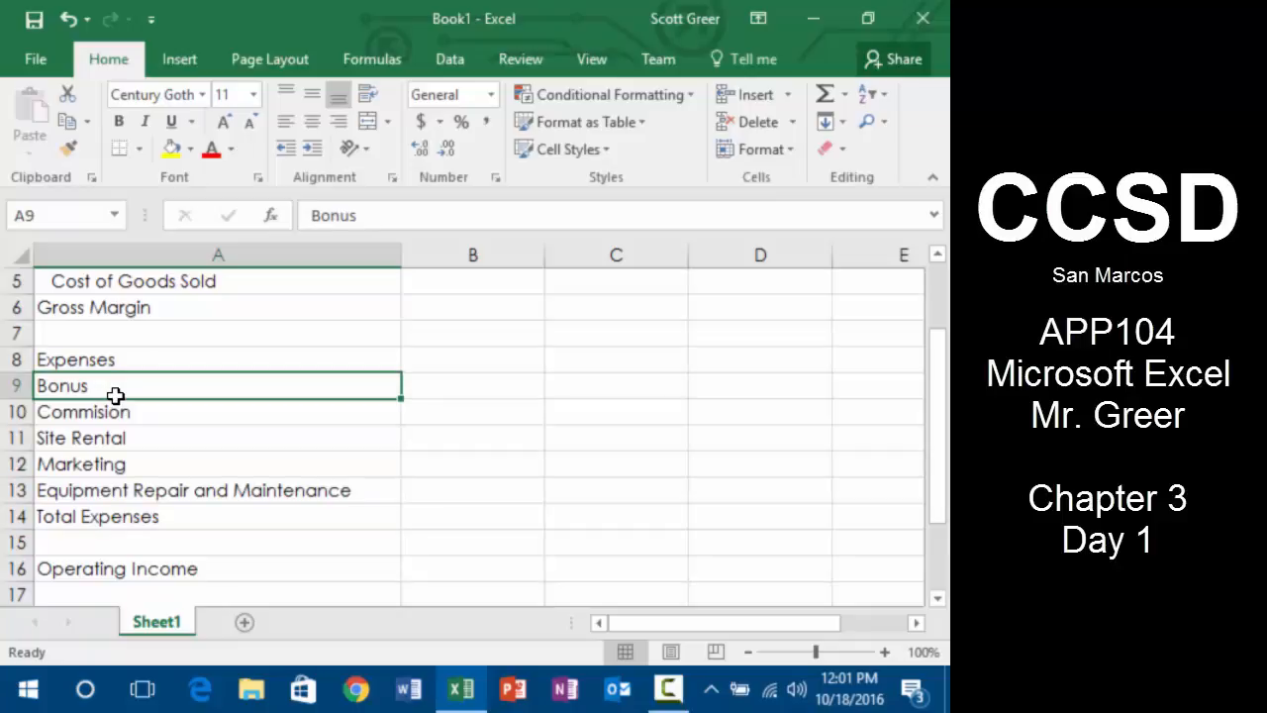
{"action": "key", "text": "shift+Down"}
{"action": "key", "text": "shift+Down"}
{"action": "key", "text": "shift+Down"}
{"action": "key", "text": "shift+Down"}
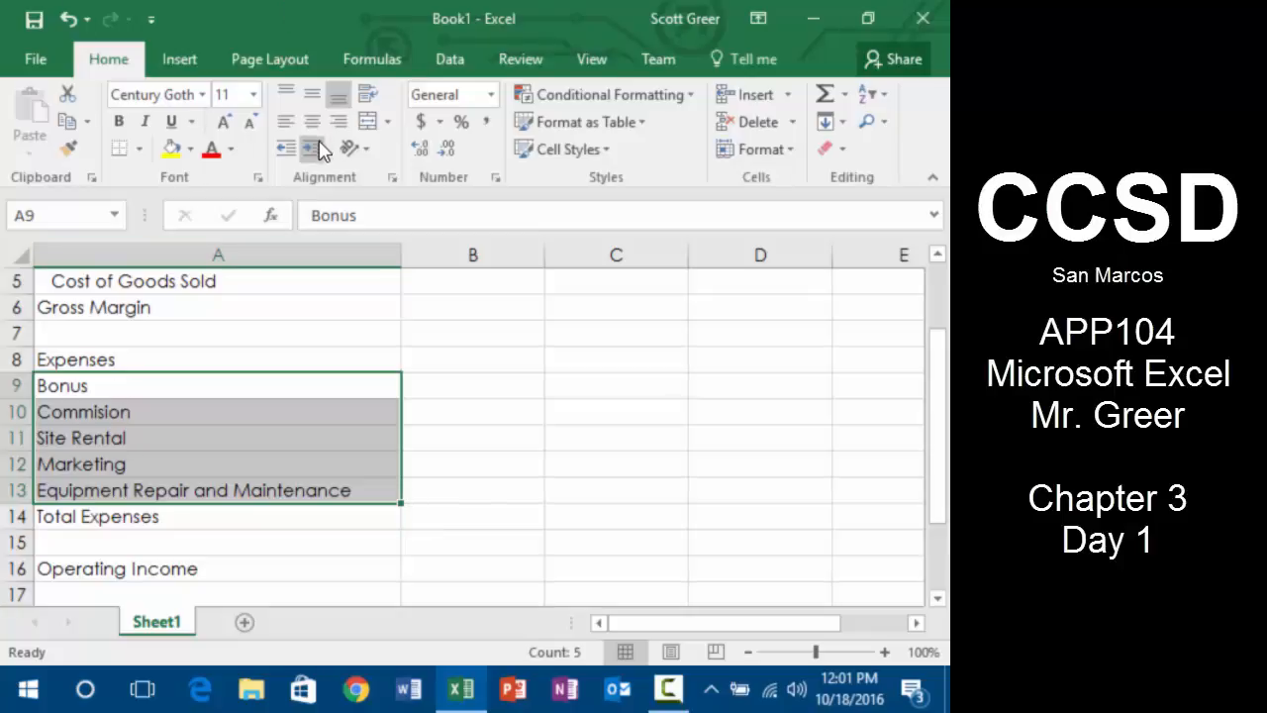
{"action": "key", "text": "ctrl"}
{"action": "key", "text": "ctrl"}
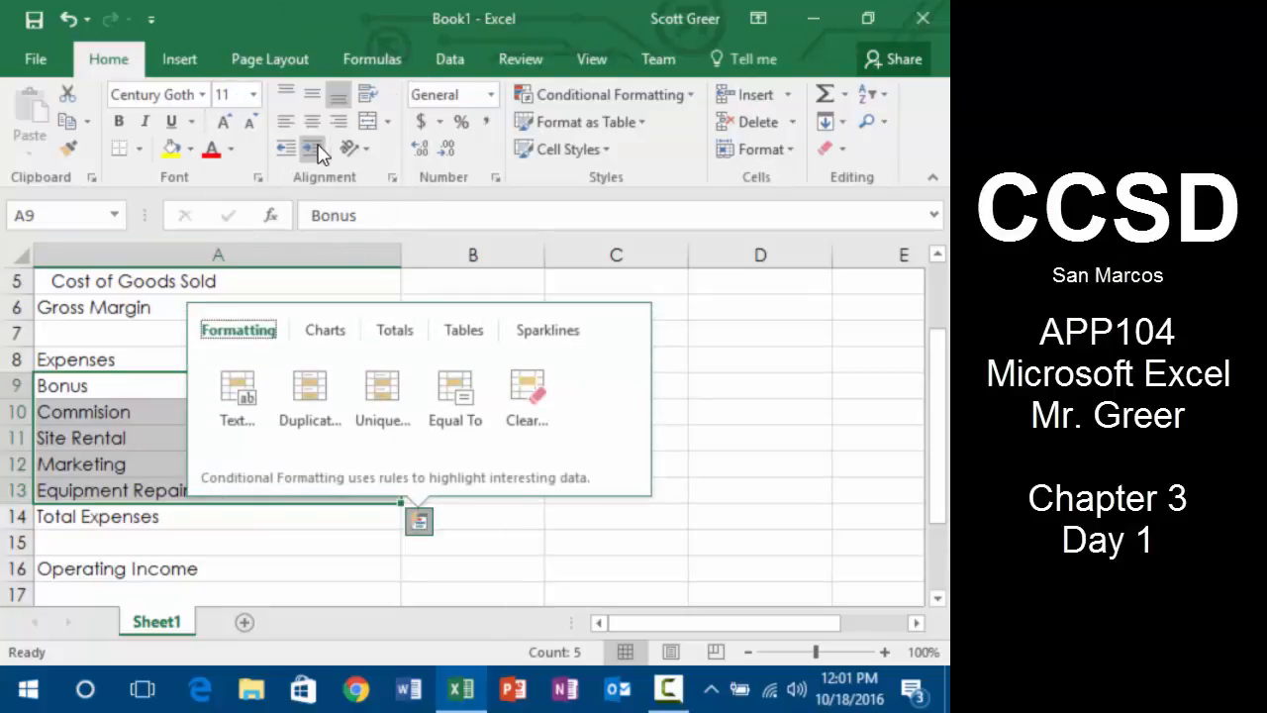
{"action": "left_click", "coordinate": [318, 148]}
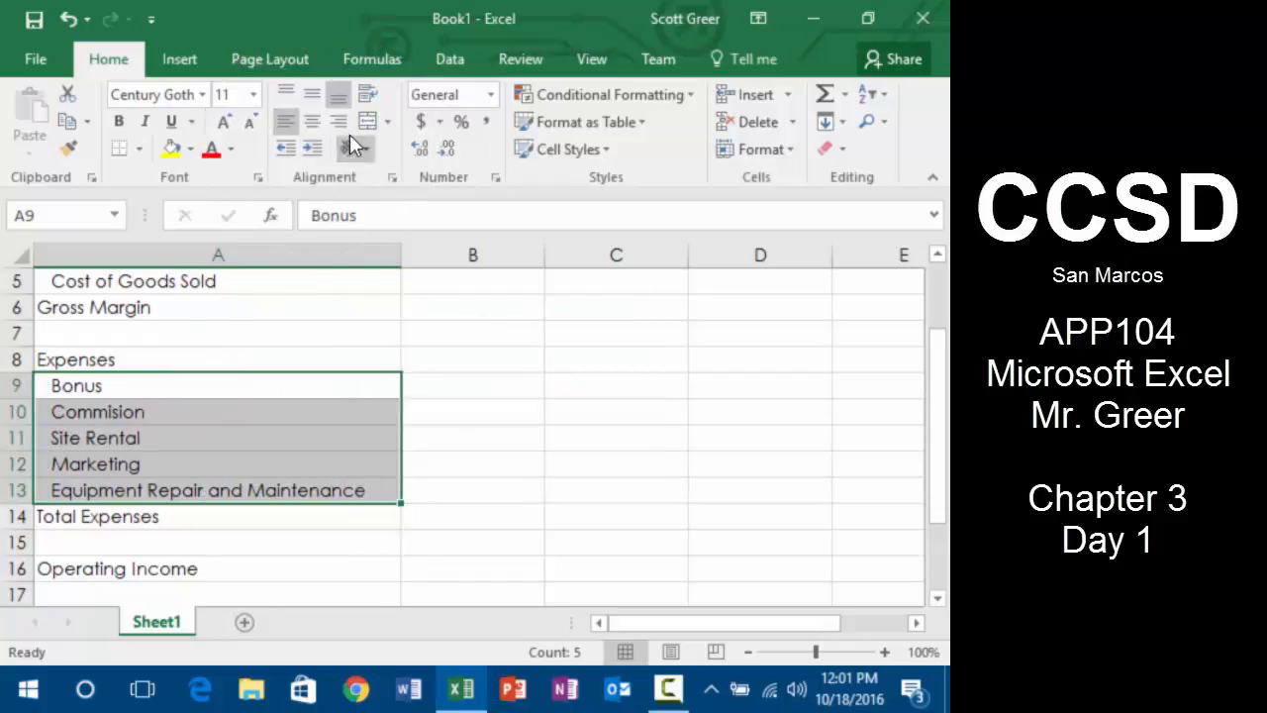
{"action": "key", "text": "ctrl+q"}
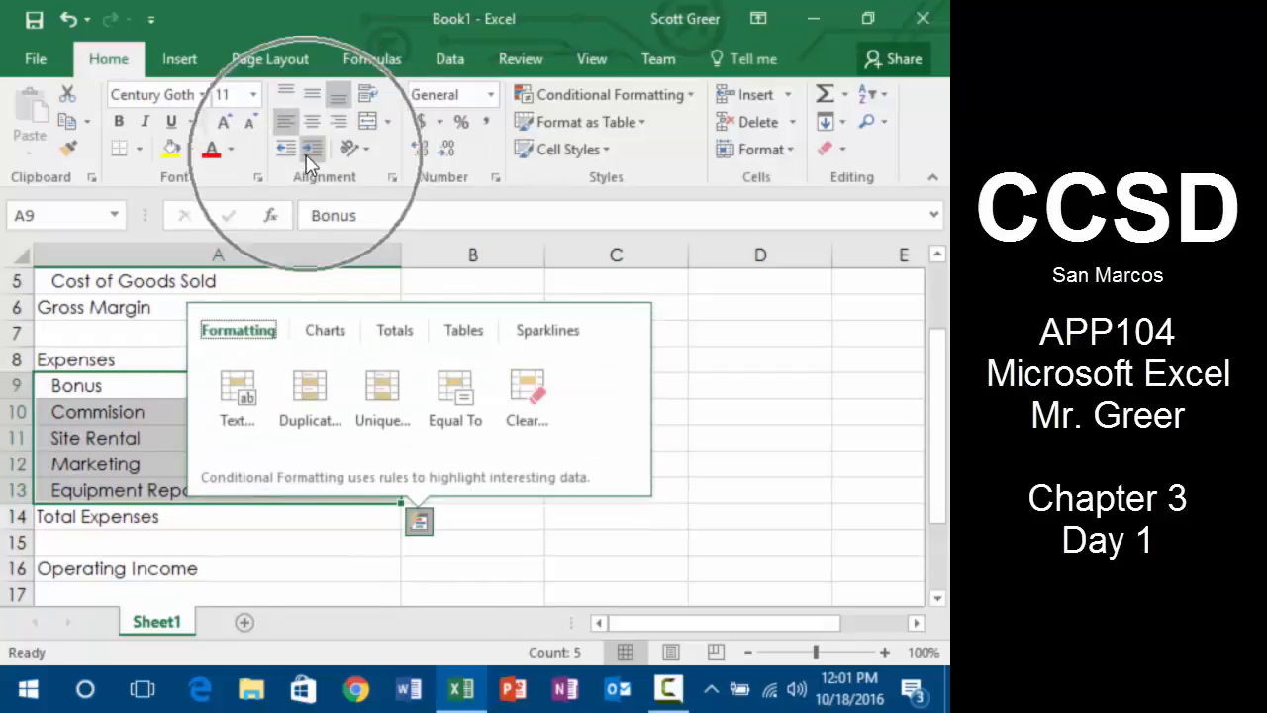
{"action": "left_click", "coordinate": [832, 436]}
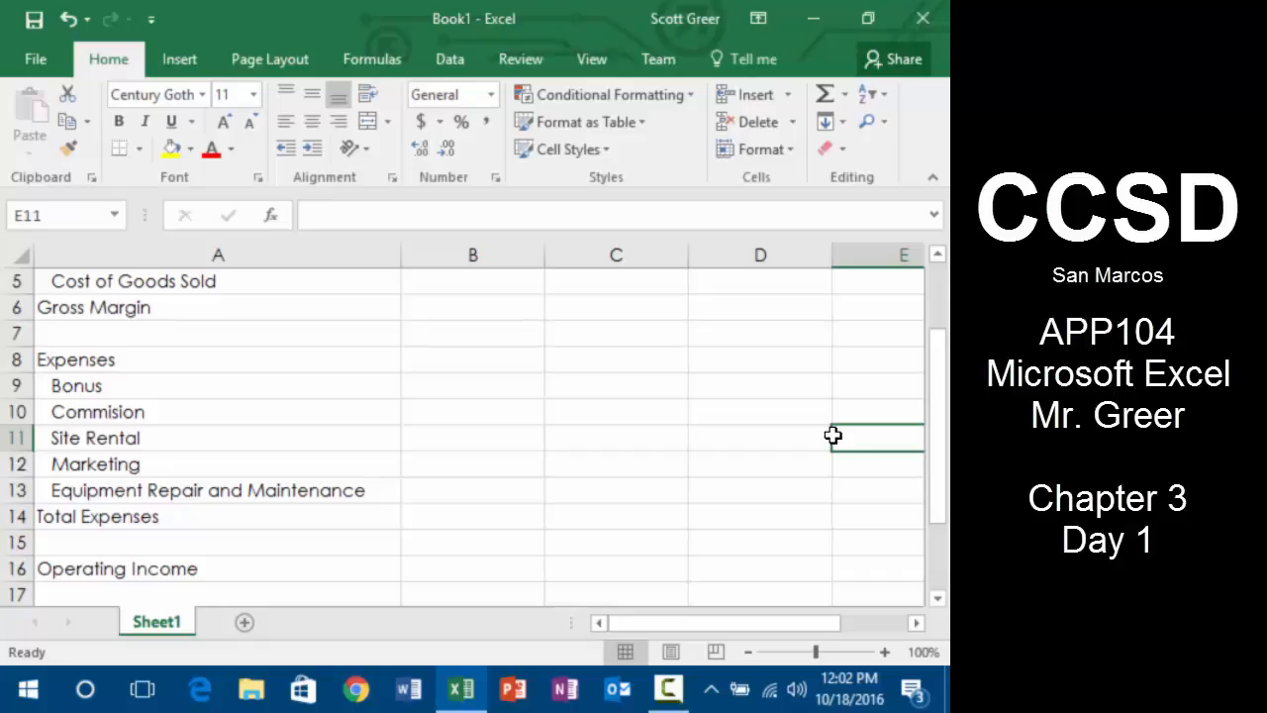
- Start saving the workbook and browse to the Desktop as the save location
{"action": "key", "text": "ctrl+s"}
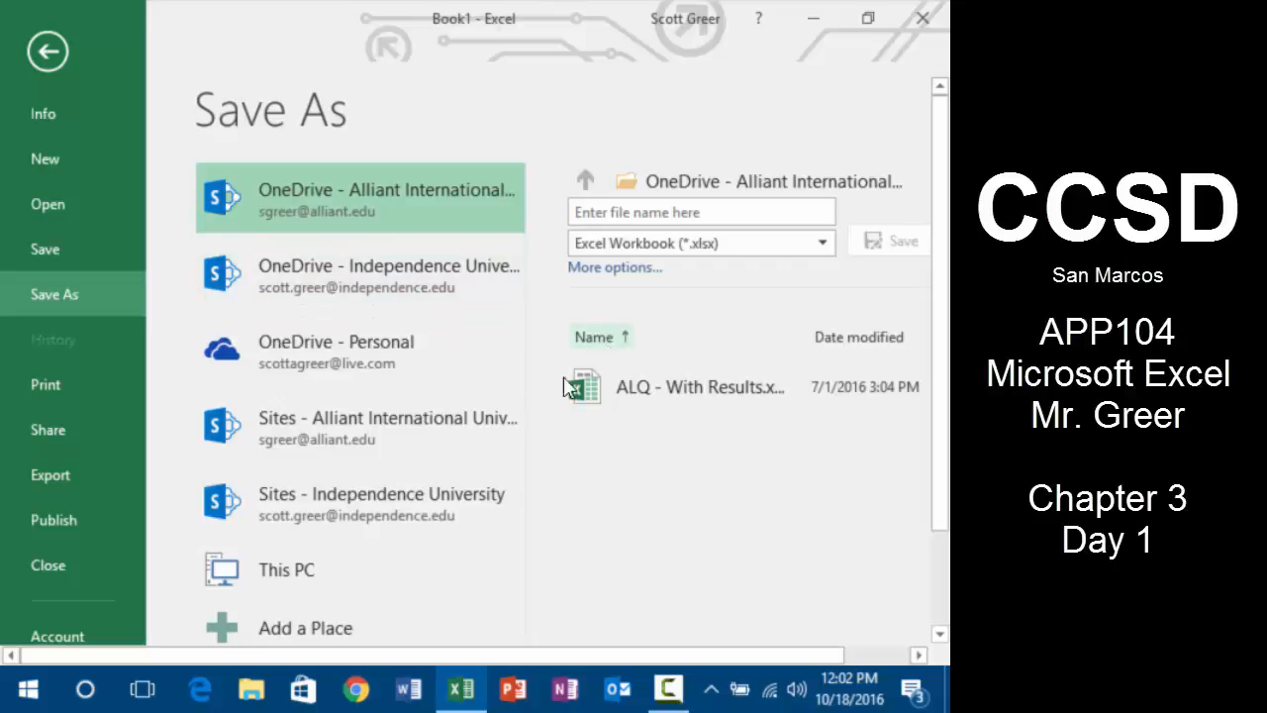
{"action": "scroll", "coordinate": [394, 546], "scroll_direction": "down", "scroll_amount": 3}
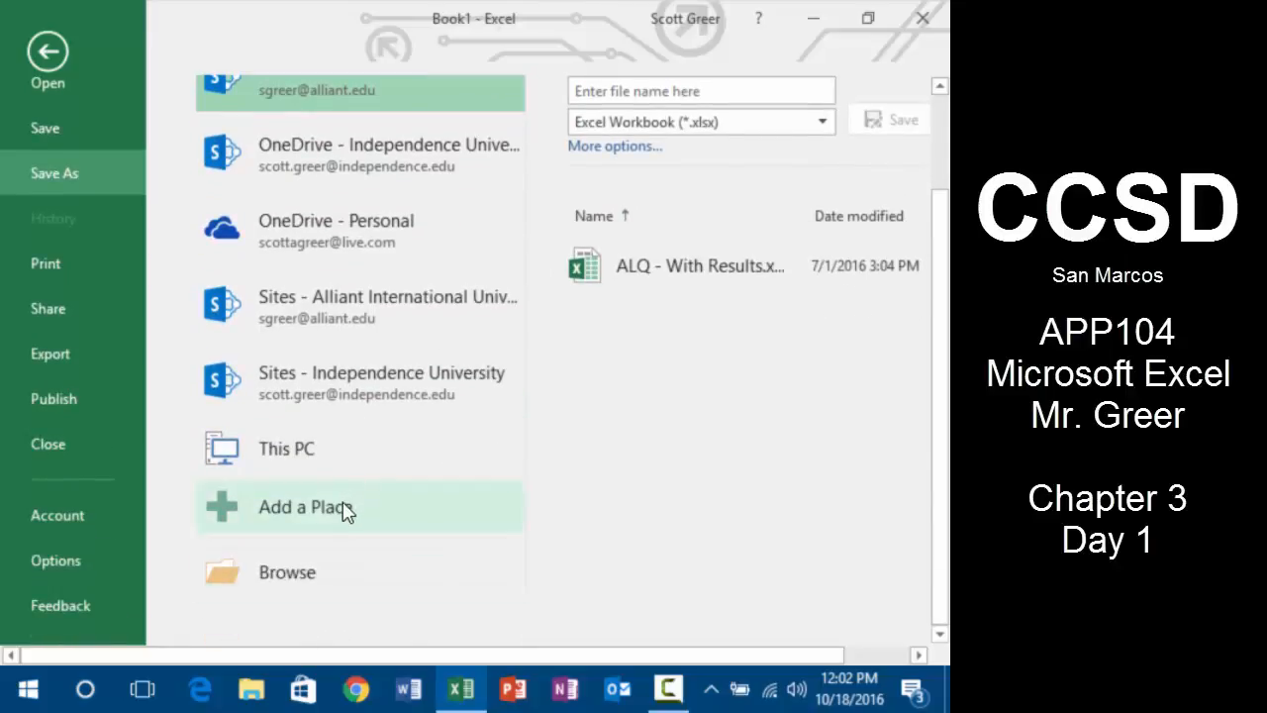
{"action": "left_click", "coordinate": [280, 578]}
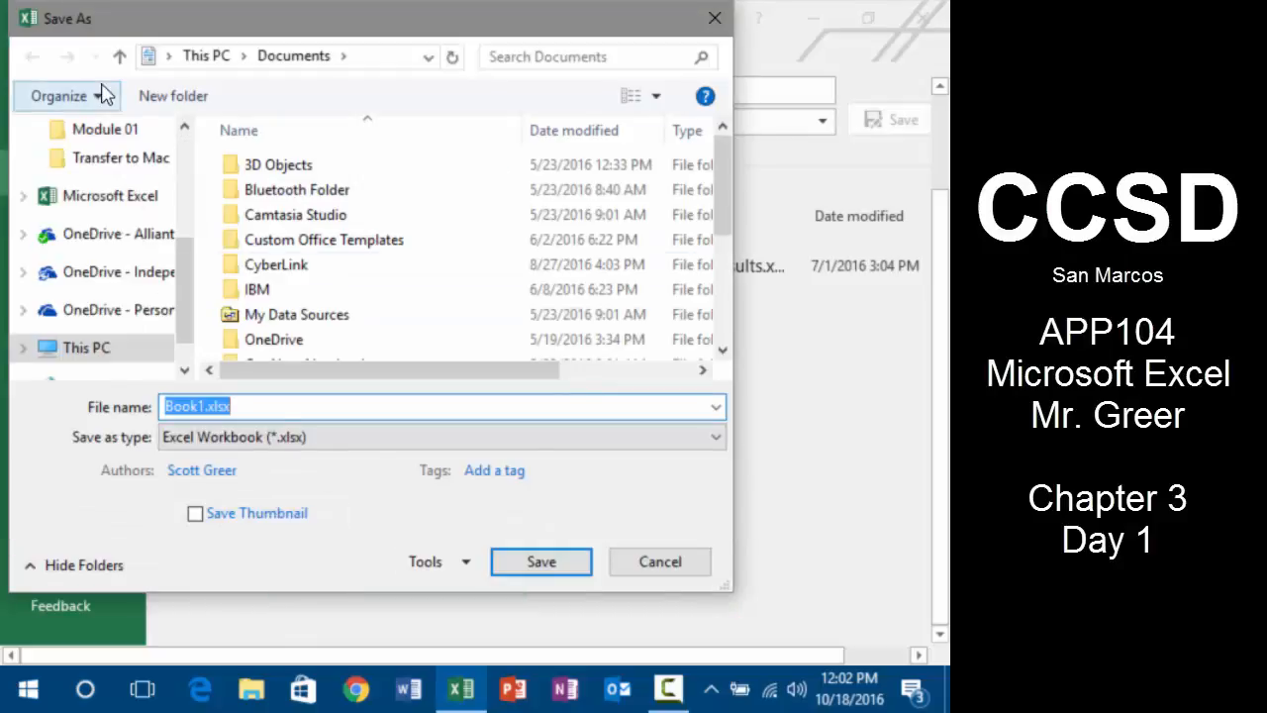
{"action": "scroll", "coordinate": [186, 166], "scroll_direction": "up", "scroll_amount": 3}
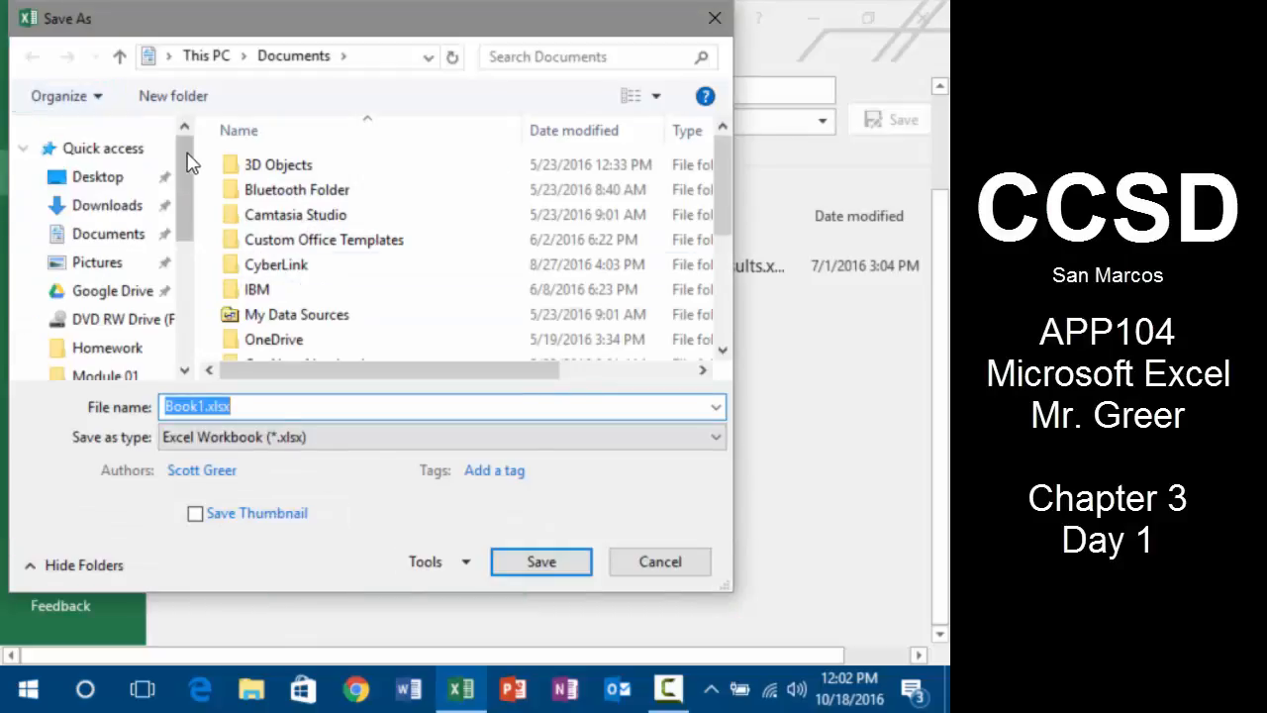
{"action": "left_click", "coordinate": [97, 178]}
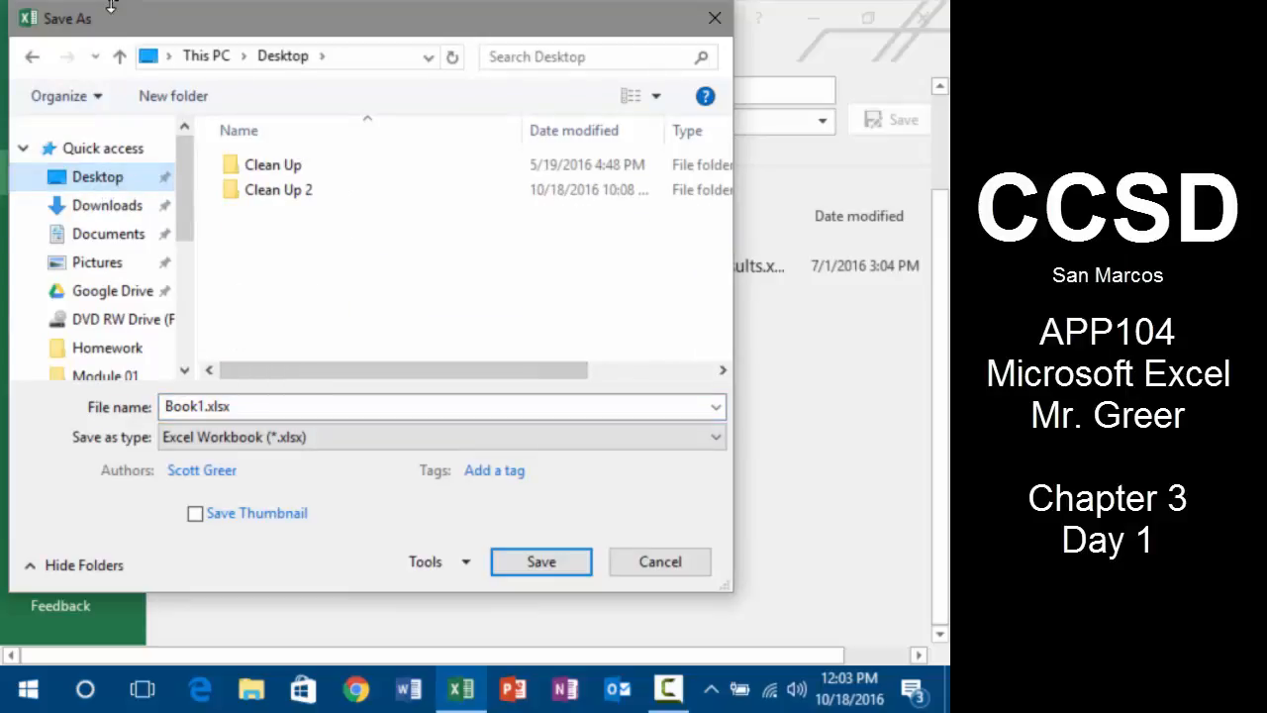
- Create a new folder named APP104 on the Desktop
{"action": "left_click", "coordinate": [181, 108]}
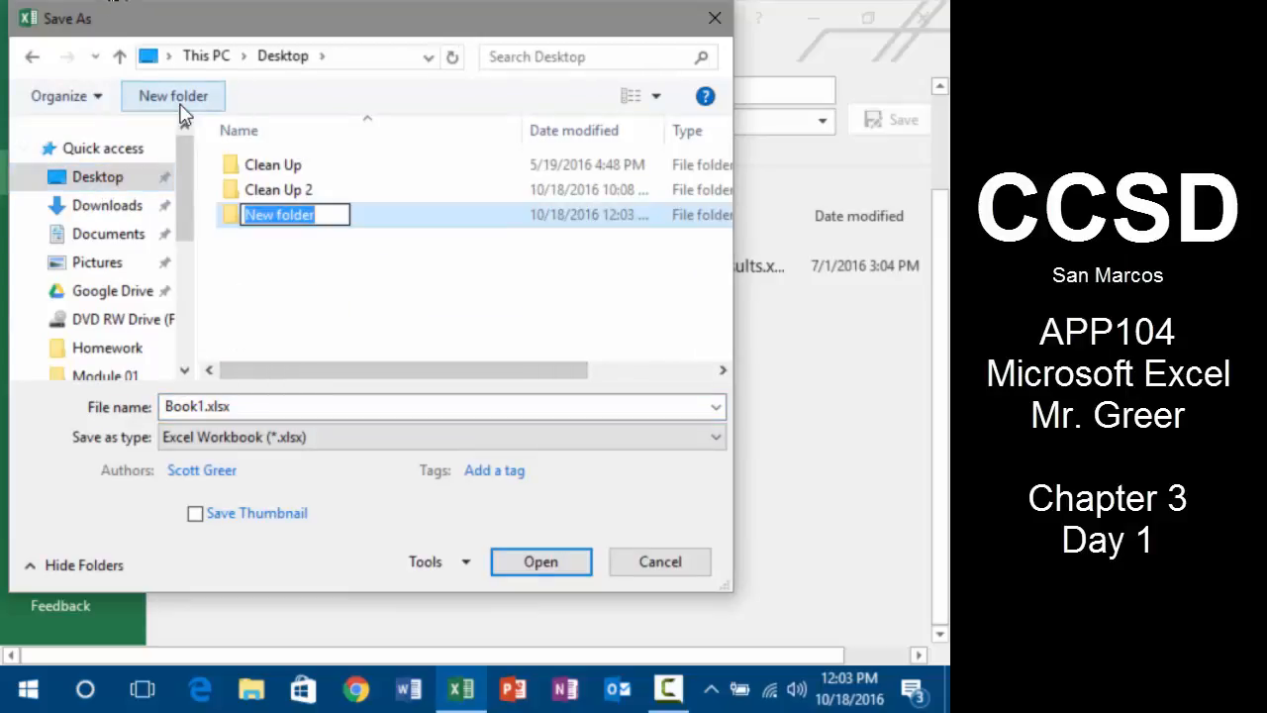
{"action": "type", "text": "APP104"}
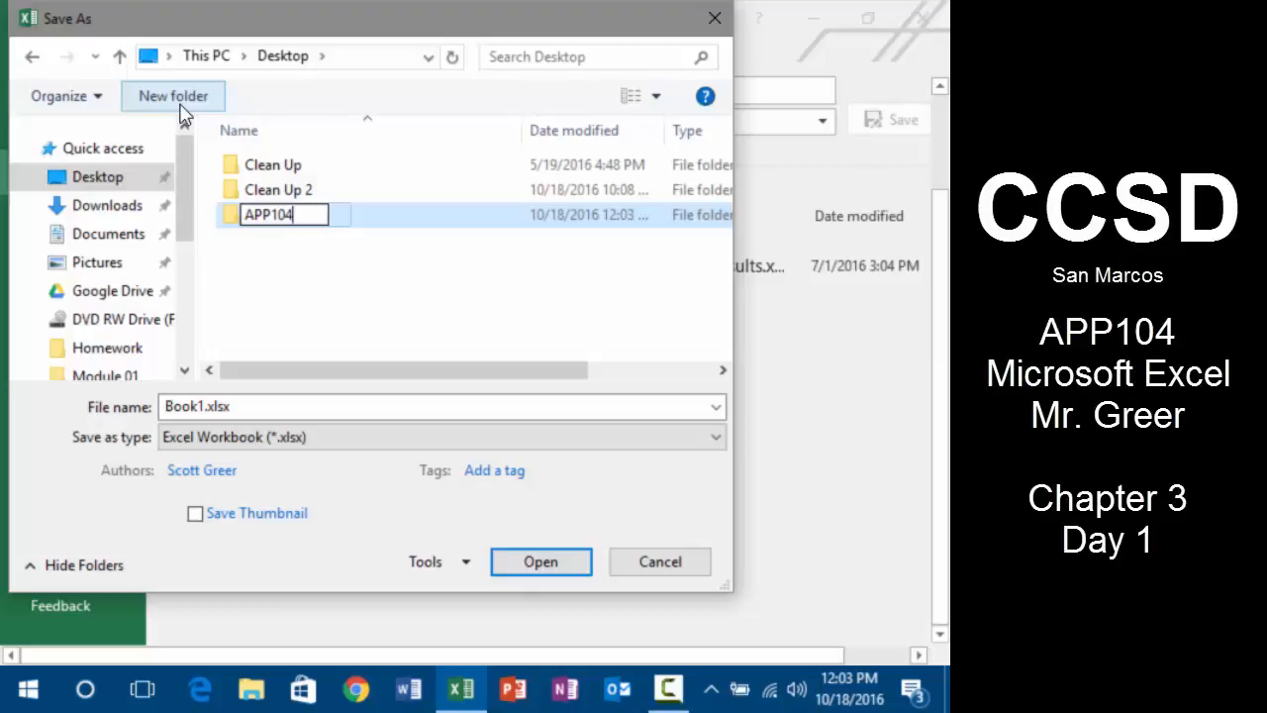
{"action": "key", "text": "Return"}
{"action": "key", "text": "super+s"}
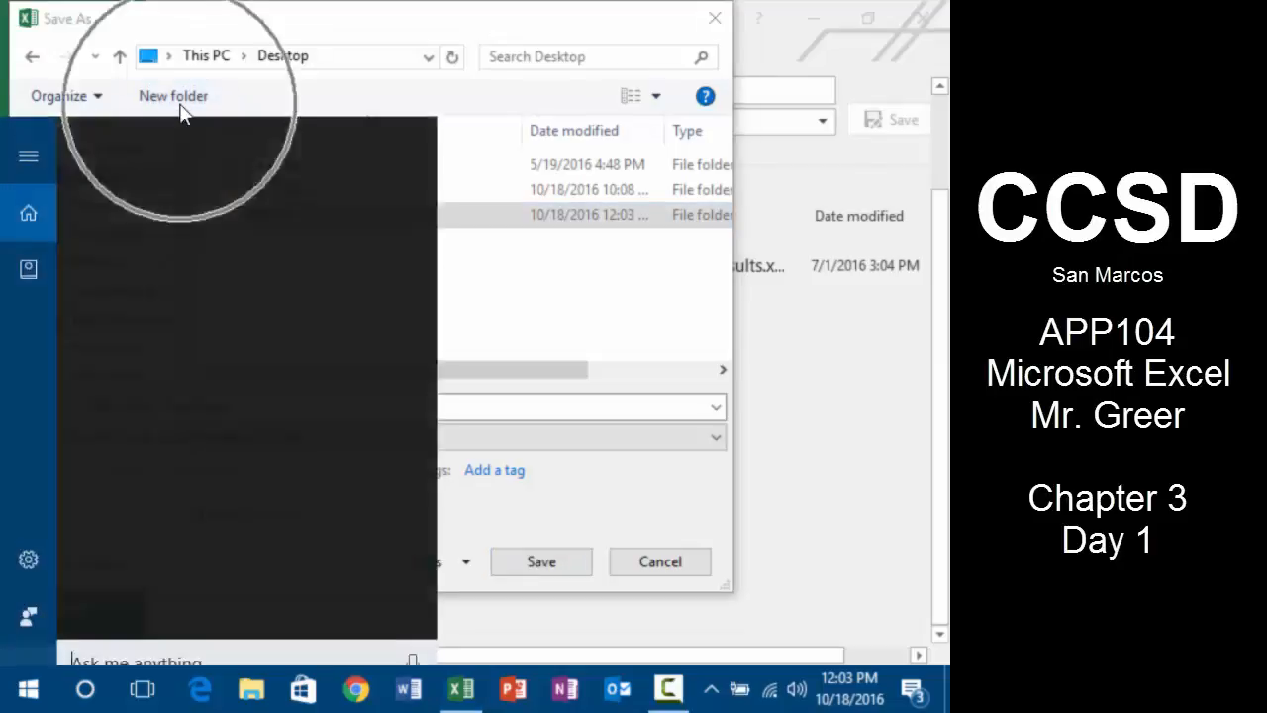
- Save the workbook as Chapter 3 Exercise in the APP104 folder on the Desktop
{"action": "left_click", "coordinate": [528, 244]}
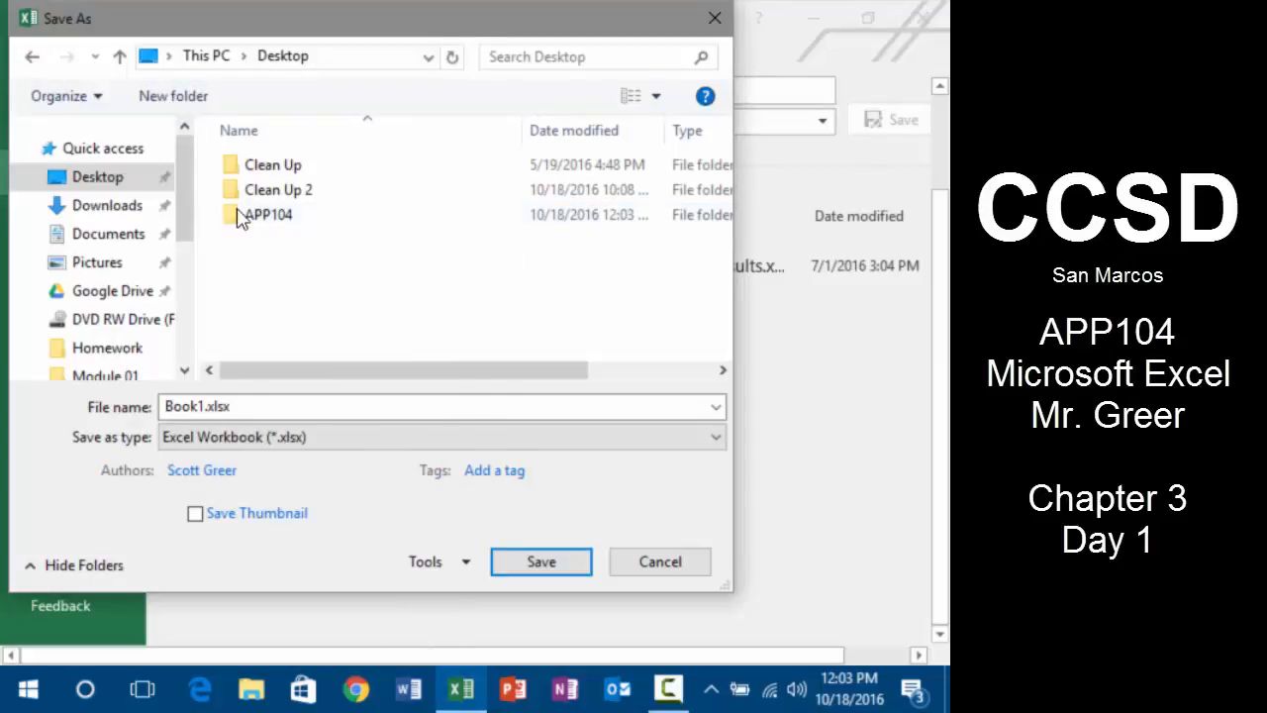
{"action": "double_click", "coordinate": [251, 214]}
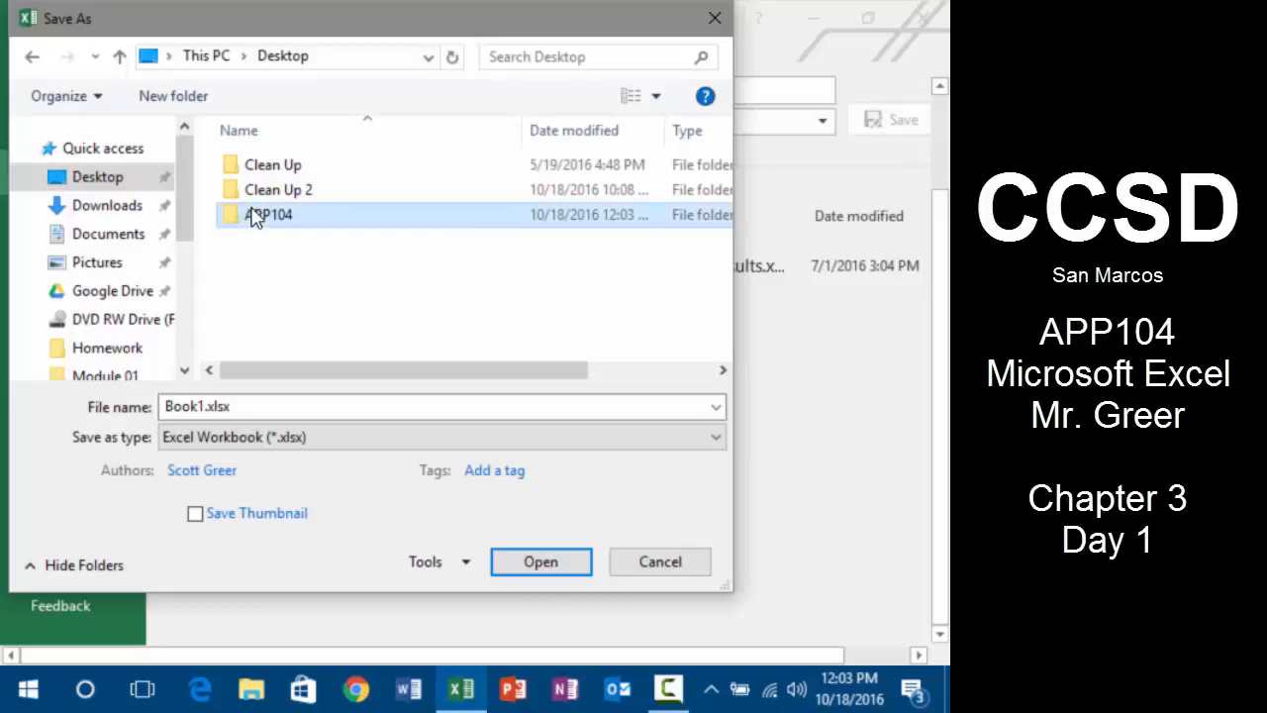
{"action": "left_click", "coordinate": [183, 406]}
{"action": "double_click", "coordinate": [183, 406]}
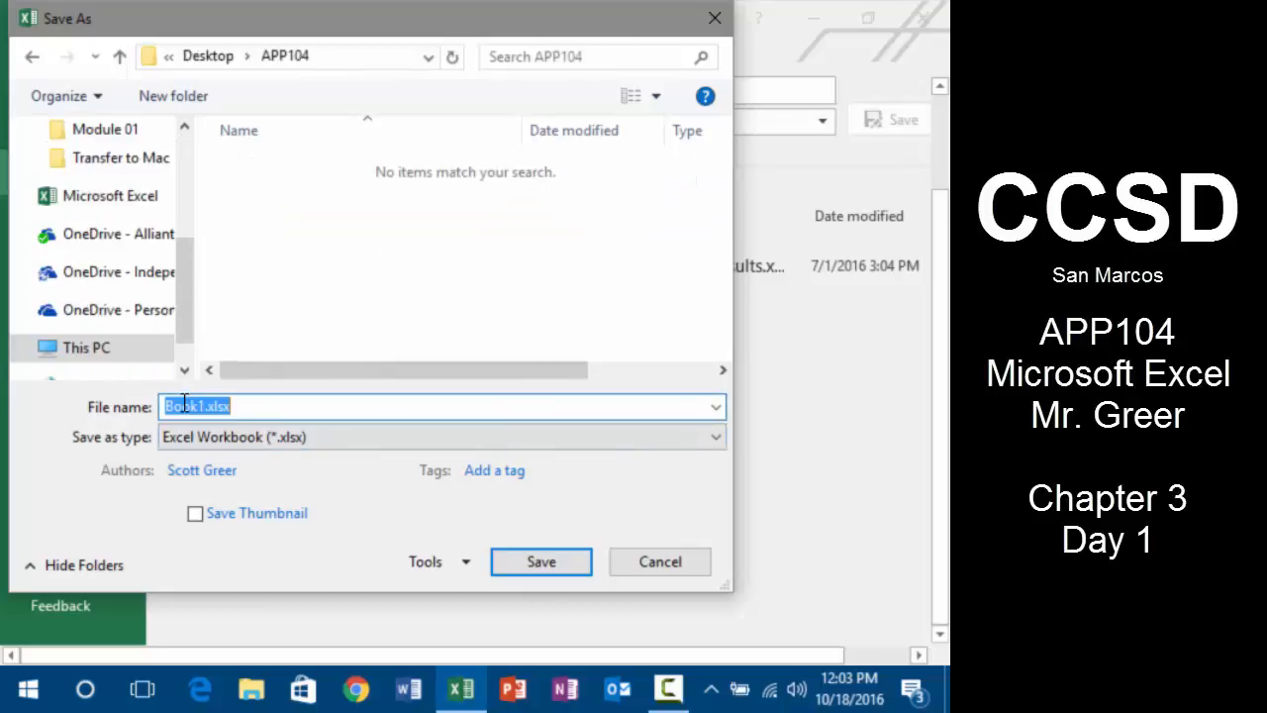
{"action": "type", "text": "Chapter 3 Exeric"}
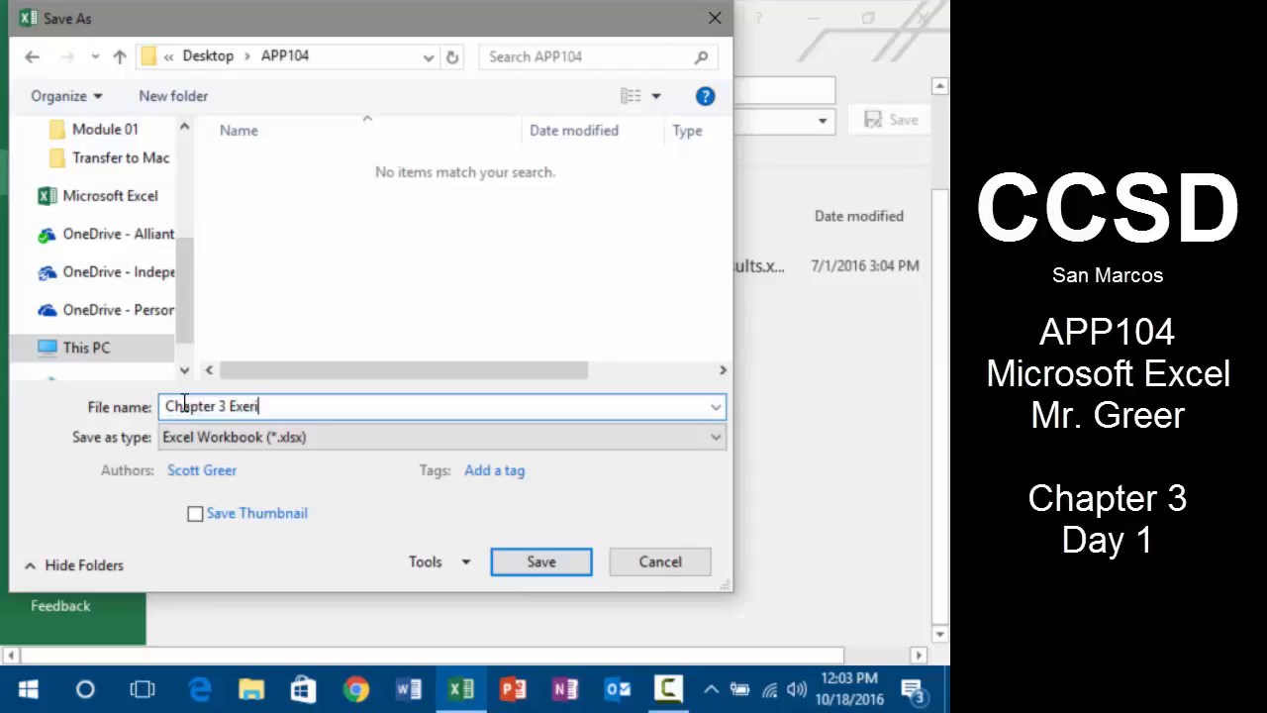
{"action": "key", "text": "BackSpace"}
{"action": "key", "text": "BackSpace"}
{"action": "type", "text": "cise"}
{"action": "key", "text": "Return"}
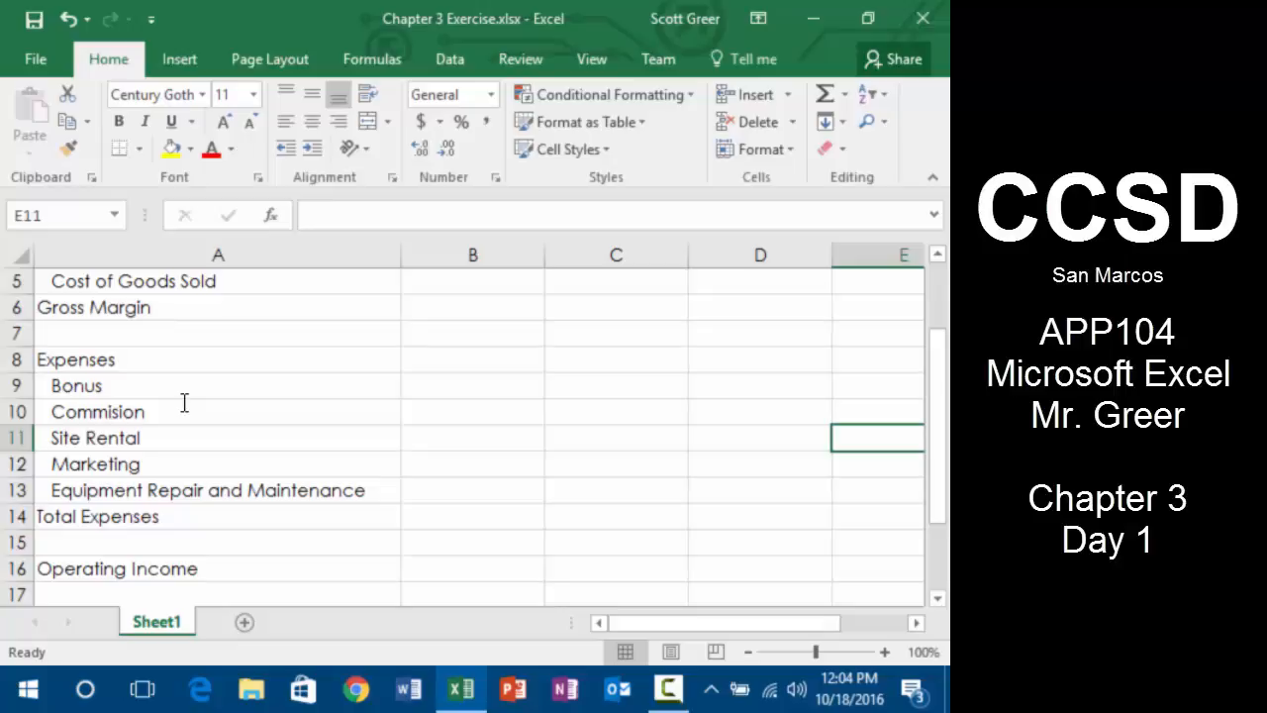
- Review the program's save options, including the AutoRecover interval and file location, and close them without changes
{"action": "left_click", "coordinate": [35, 59]}
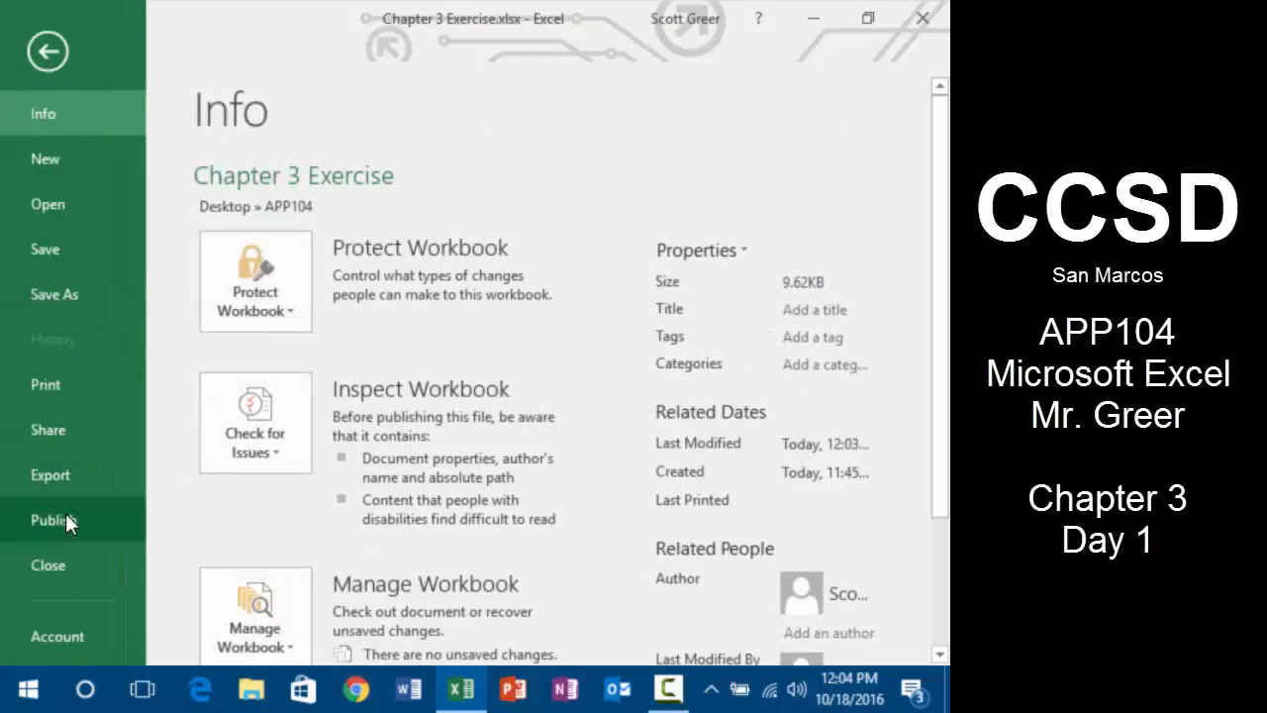
{"action": "scroll", "coordinate": [66, 513], "scroll_direction": "down", "scroll_amount": 3}
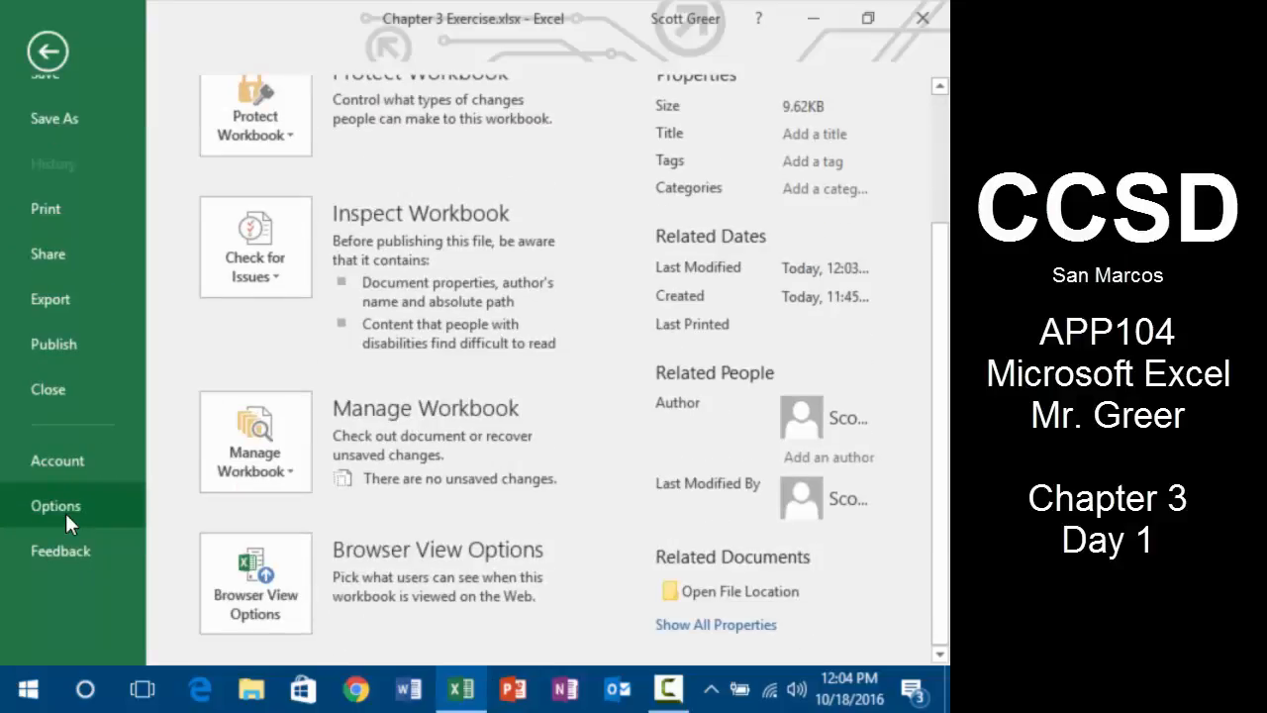
{"action": "left_click", "coordinate": [66, 513]}
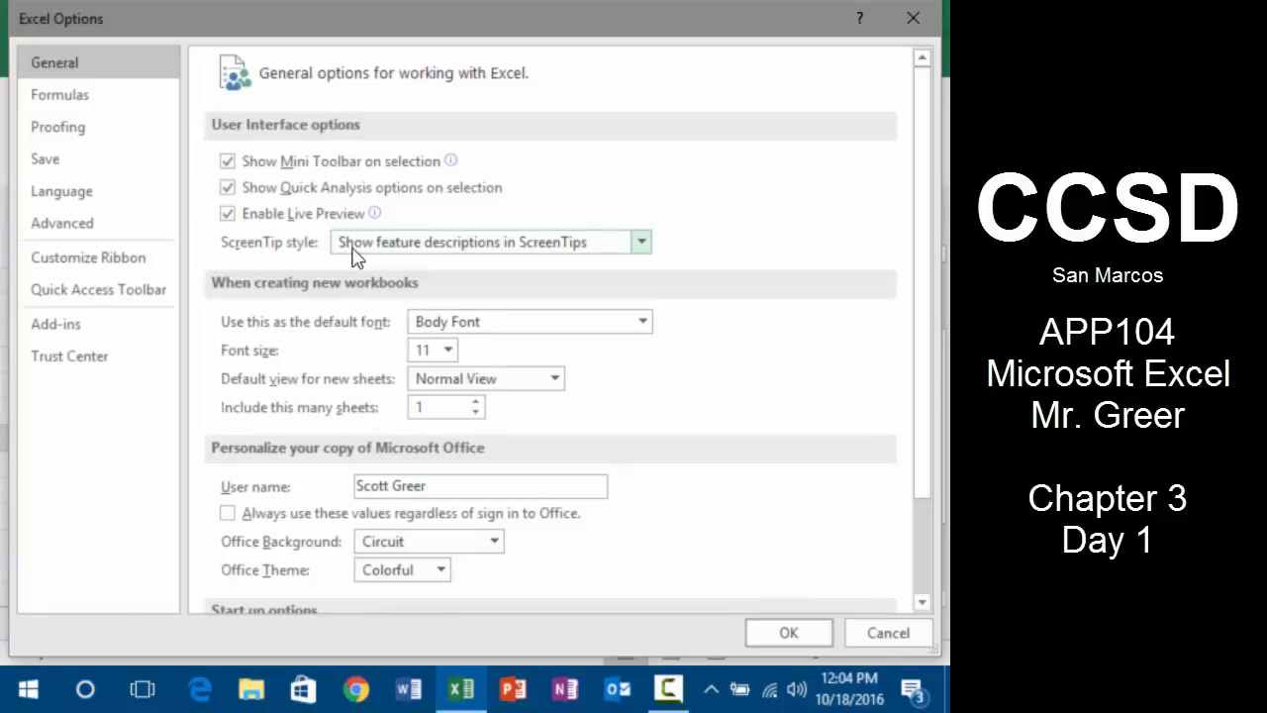
{"action": "left_click", "coordinate": [63, 159]}
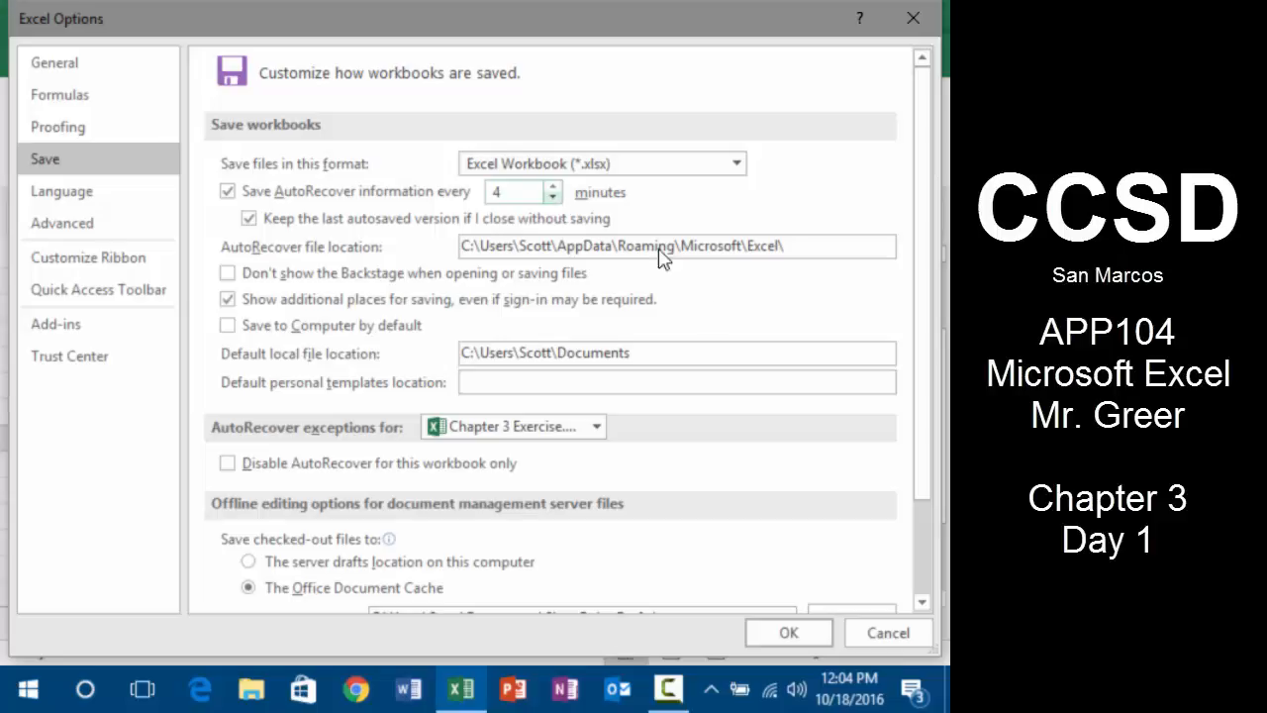
{"action": "left_click", "coordinate": [884, 632]}
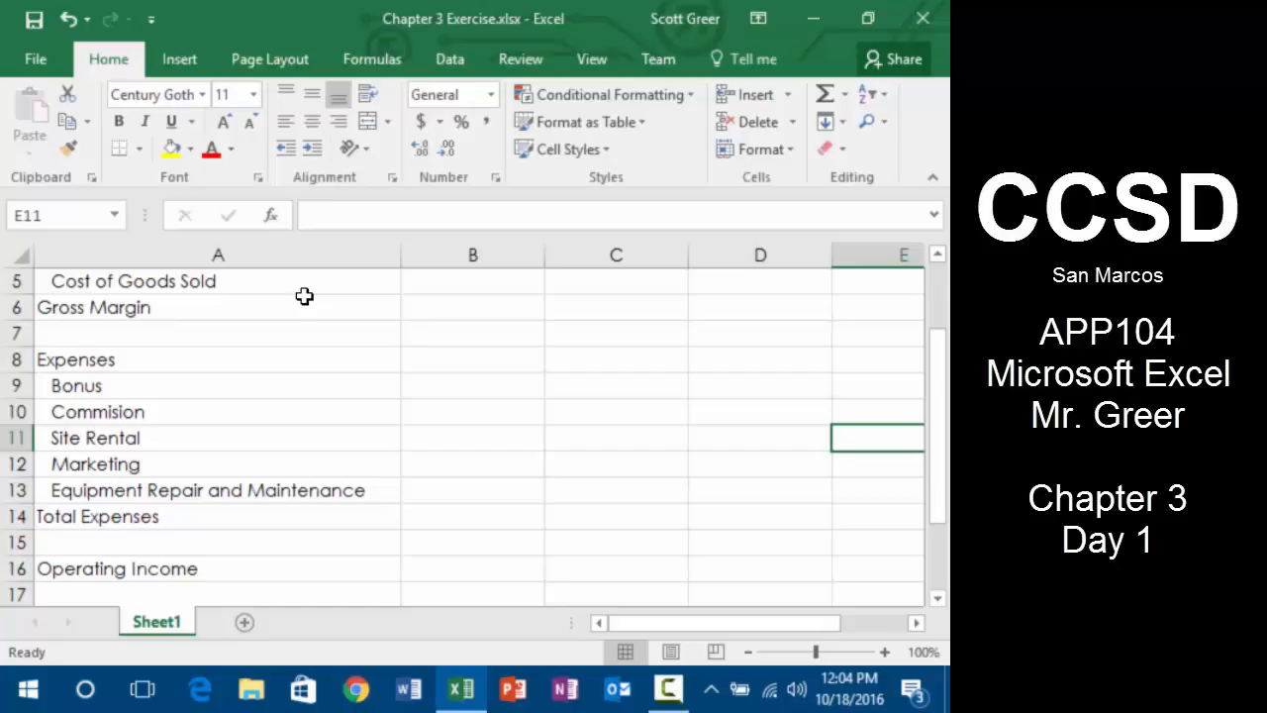
- Enter the section title What-if Assumptions in cell A18, two rows below Operating Income
{"action": "left_click", "coordinate": [76, 484]}
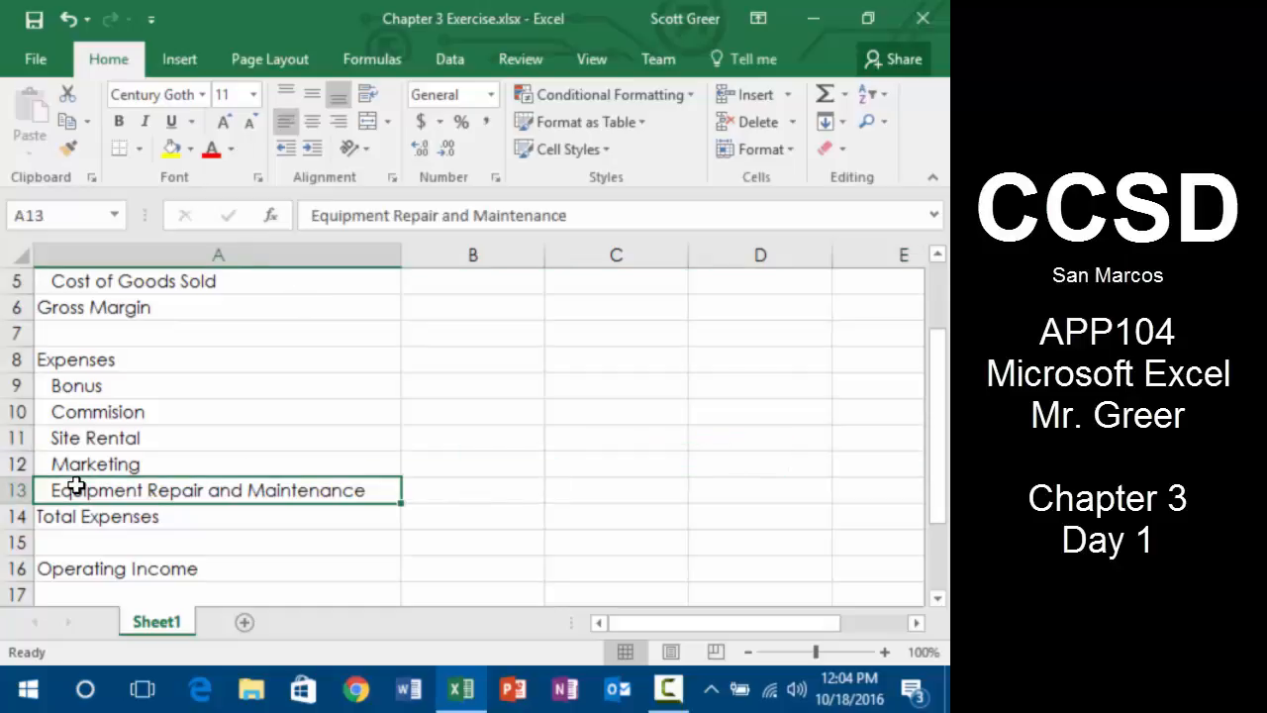
{"action": "key", "text": "Down"}
{"action": "key", "text": "Down"}
{"action": "key", "text": "Down"}
{"action": "key", "text": "Down"}
{"action": "key", "text": "Down"}
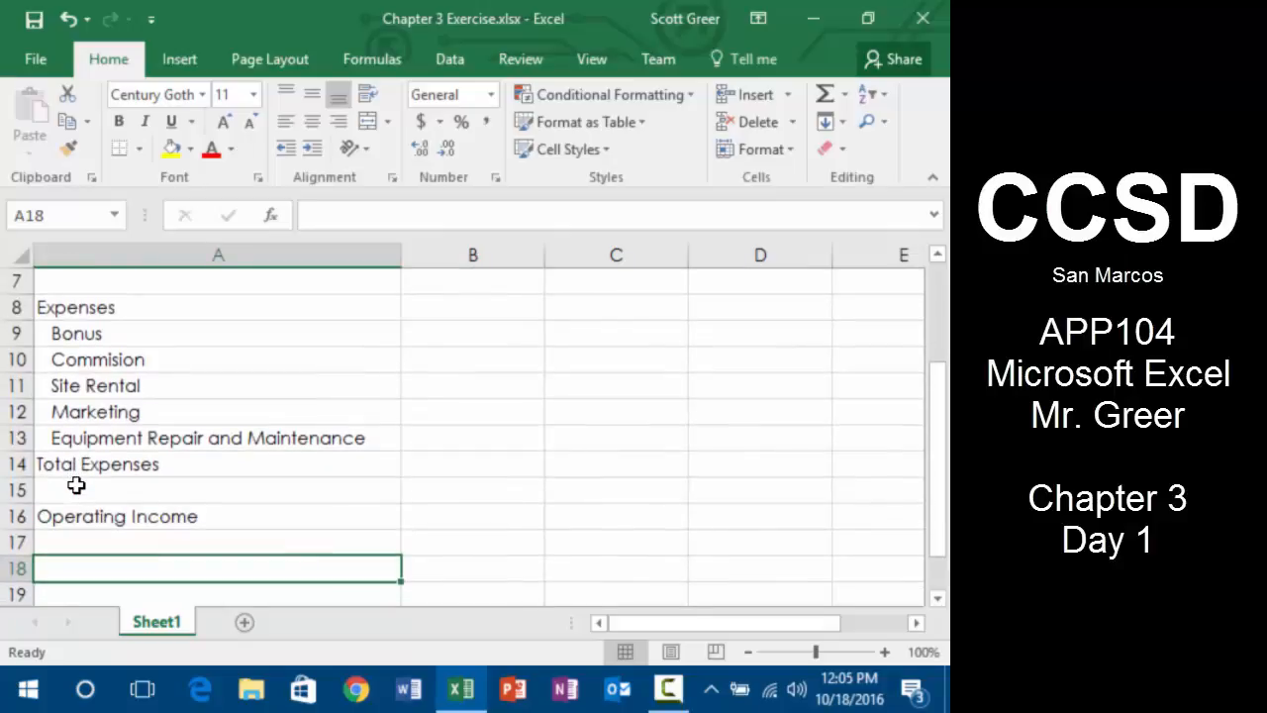
{"action": "key", "text": "Down"}
{"action": "key", "text": "Down"}
{"action": "key", "text": "Down"}
{"action": "key", "text": "Down"}
{"action": "key", "text": "Down"}
{"action": "key", "text": "Down"}
{"action": "key", "text": "Down"}
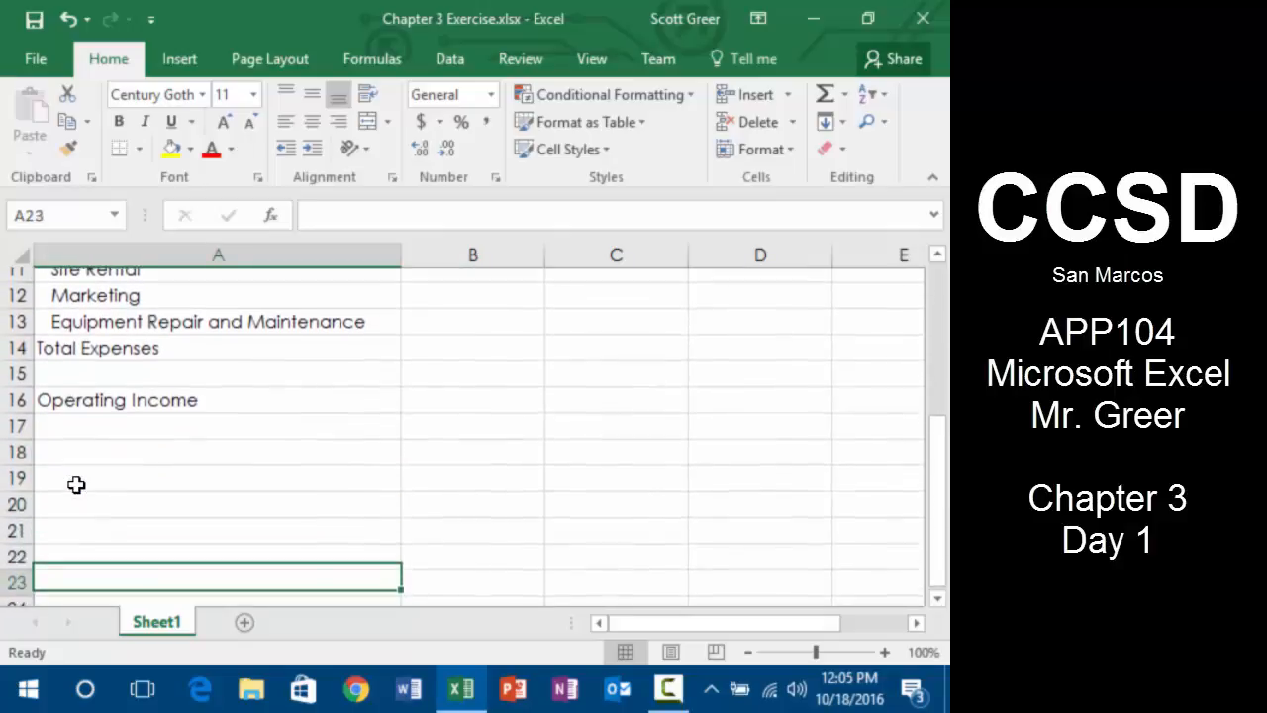
{"action": "key", "text": "Up"}
{"action": "key", "text": "Up"}
{"action": "key", "text": "Up"}
{"action": "key", "text": "Up"}
{"action": "key", "text": "Up"}
{"action": "key", "text": "Up"}
{"action": "key", "text": "Up"}
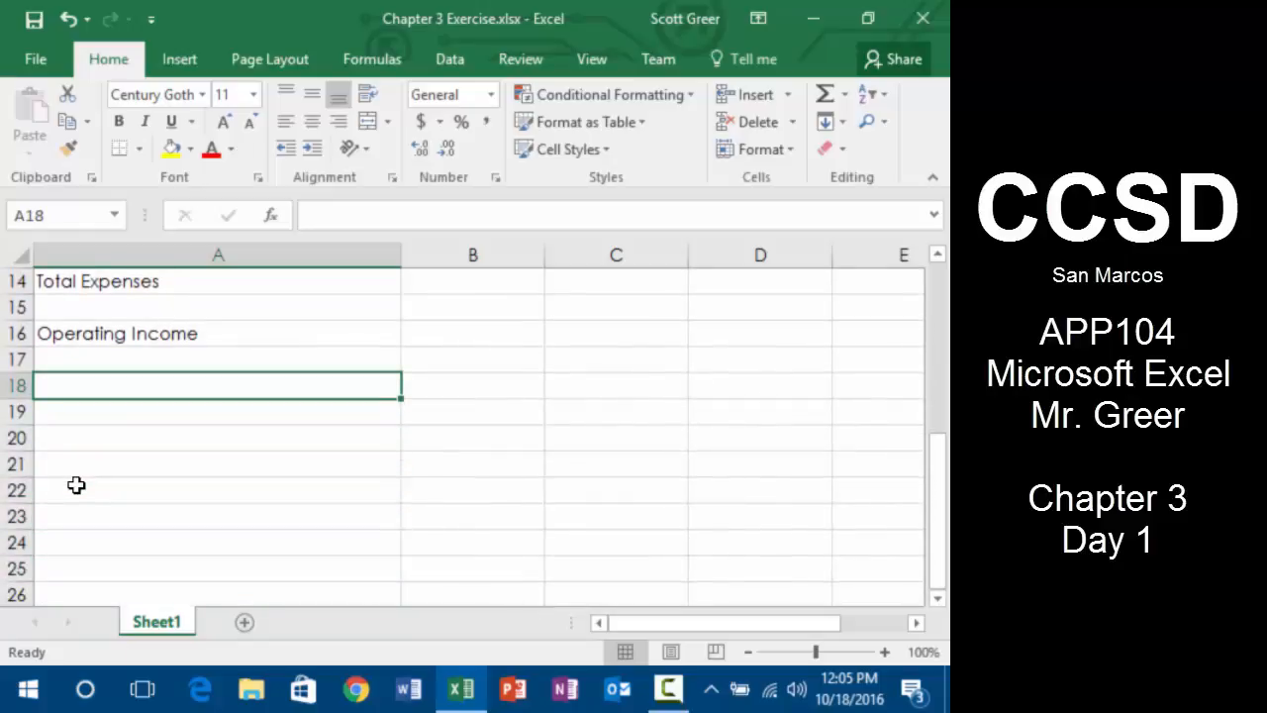
{"action": "type", "text": "Whgat"}
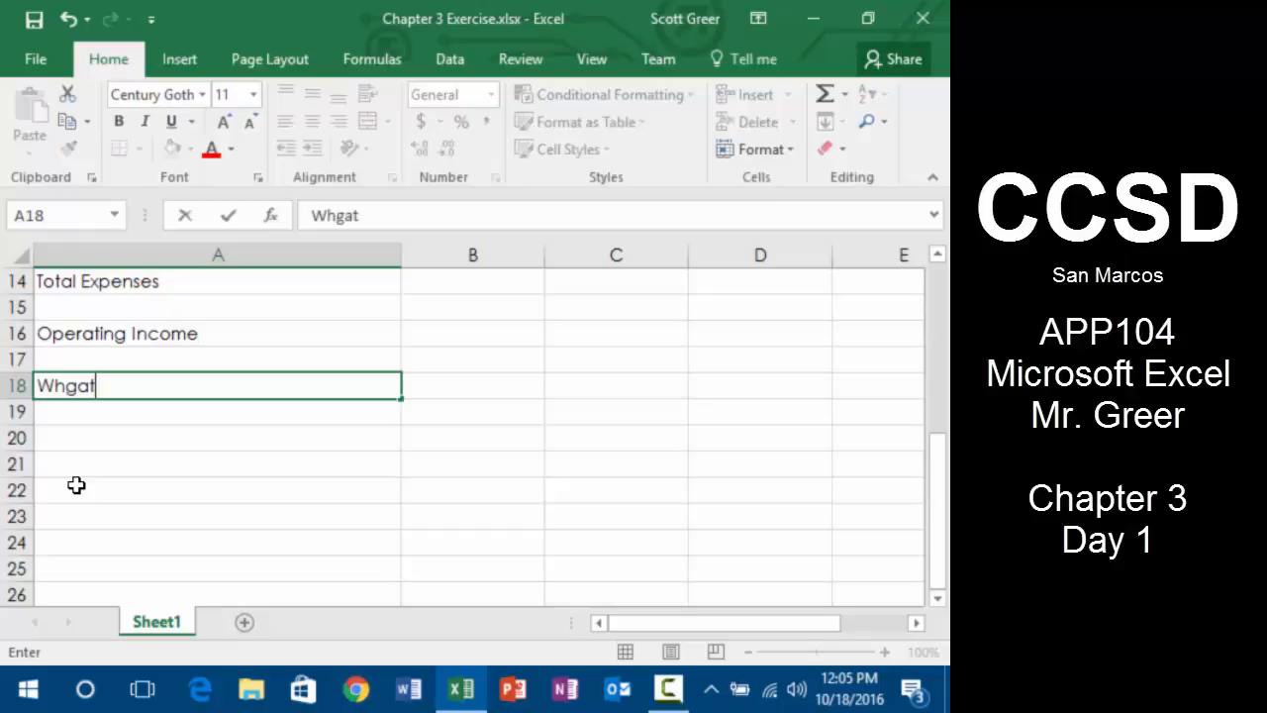
{"action": "key", "text": "BackSpace"}
{"action": "key", "text": "BackSpace"}
{"action": "key", "text": "BackSpace"}
{"action": "type", "text": "at-if Assumptions"}
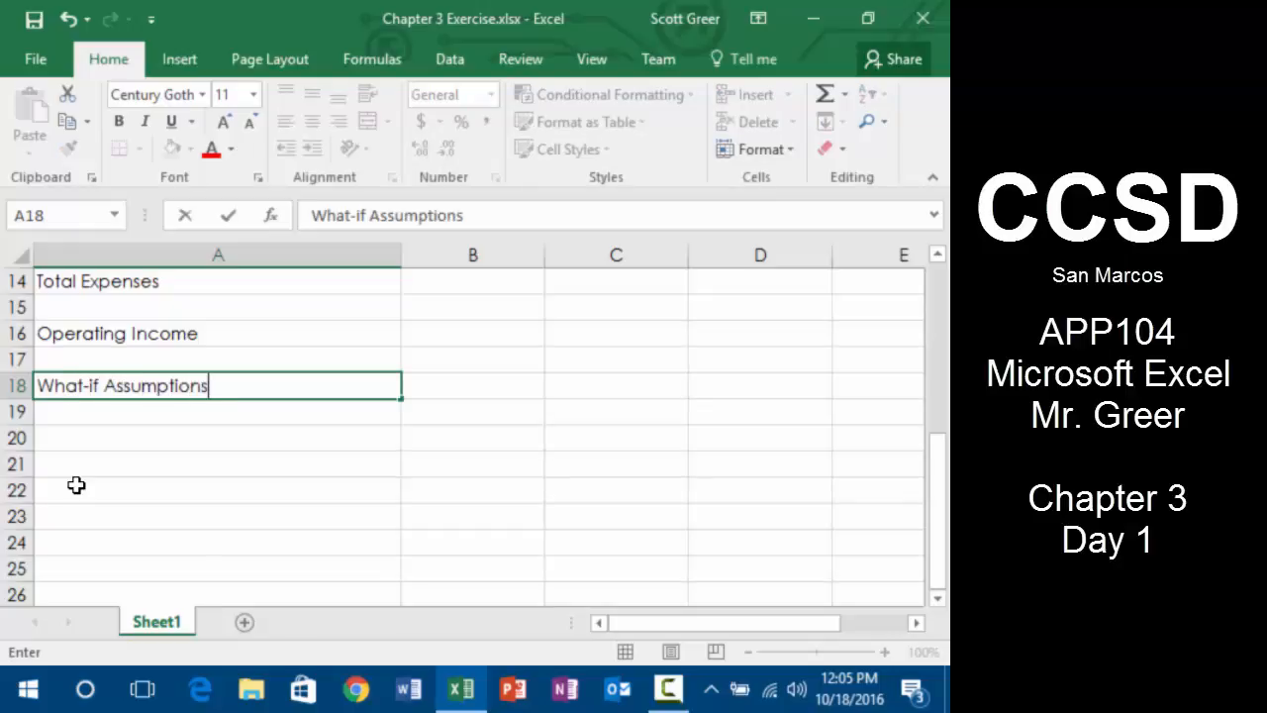
{"action": "key", "text": "Return"}
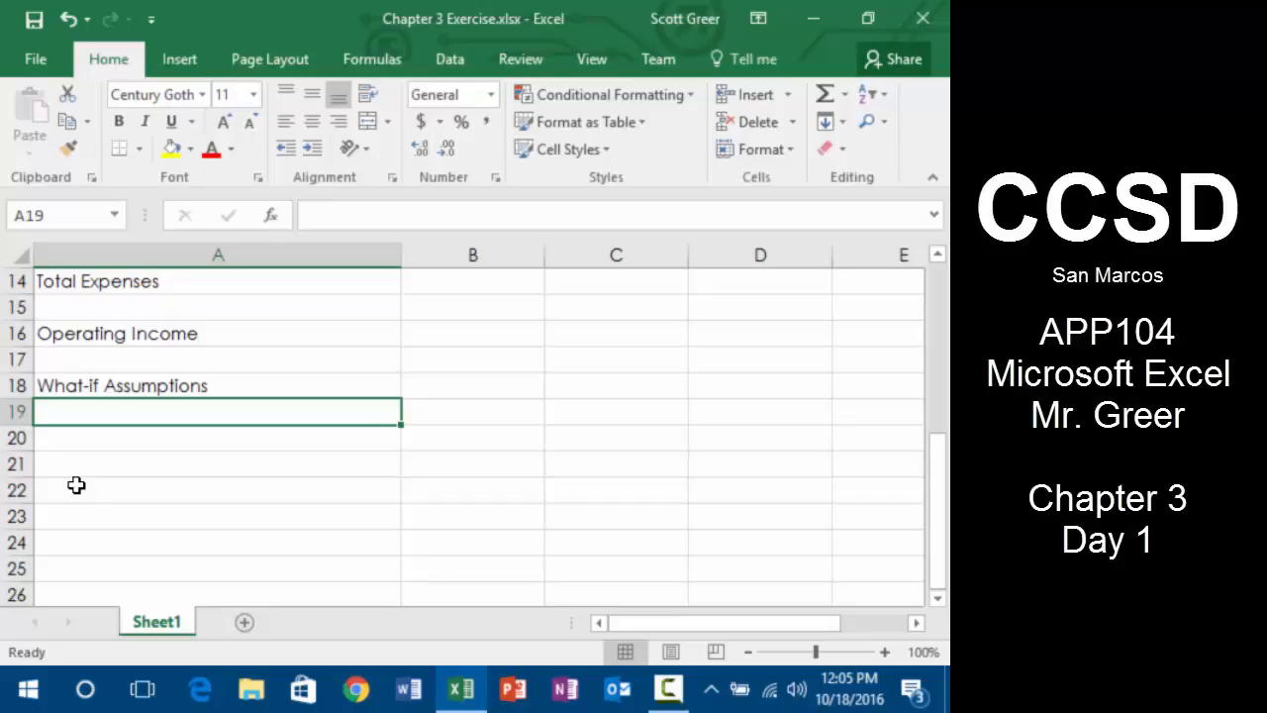
- Copy the expense titles in cells A9 through A13, from Bonus to Equipment Repair and Maintenance
{"action": "key", "text": "Up"}
{"action": "key", "text": "Up"}
{"action": "key", "text": "Up"}
{"action": "key", "text": "Up"}
{"action": "key", "text": "Up"}
{"action": "key", "text": "Up"}
{"action": "key", "text": "Up"}
{"action": "key", "text": "Up"}
{"action": "key", "text": "Up"}
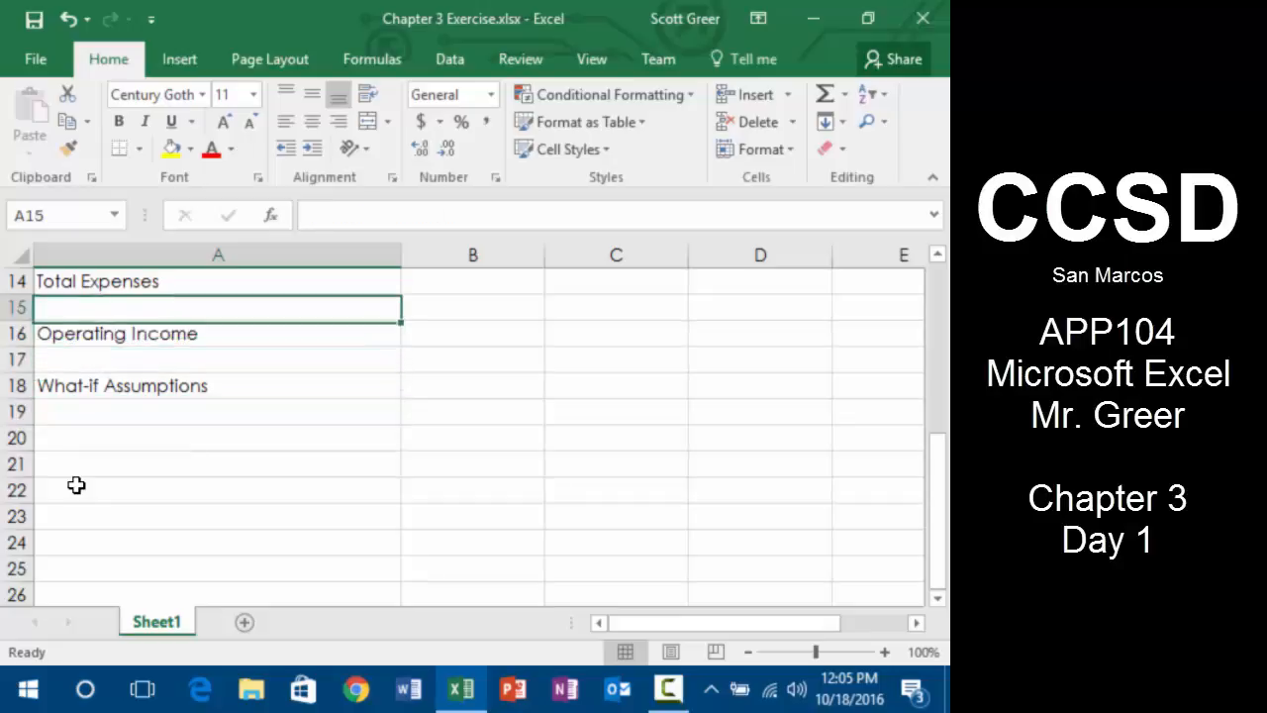
{"action": "key", "text": "Up"}
{"action": "key", "text": "Up"}
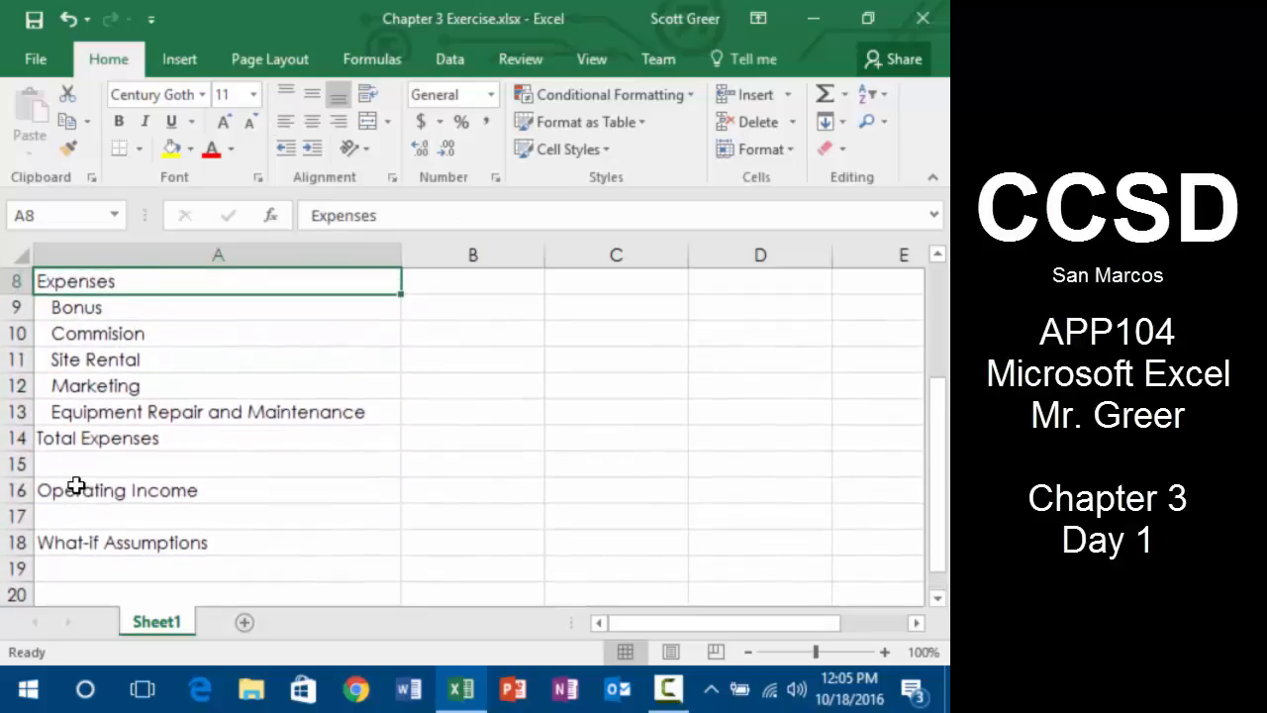
{"action": "key", "text": "Down"}
{"action": "key", "text": "shift+Down"}
{"action": "key", "text": "shift+Down"}
{"action": "key", "text": "shift+Down"}
{"action": "key", "text": "shift+Down"}
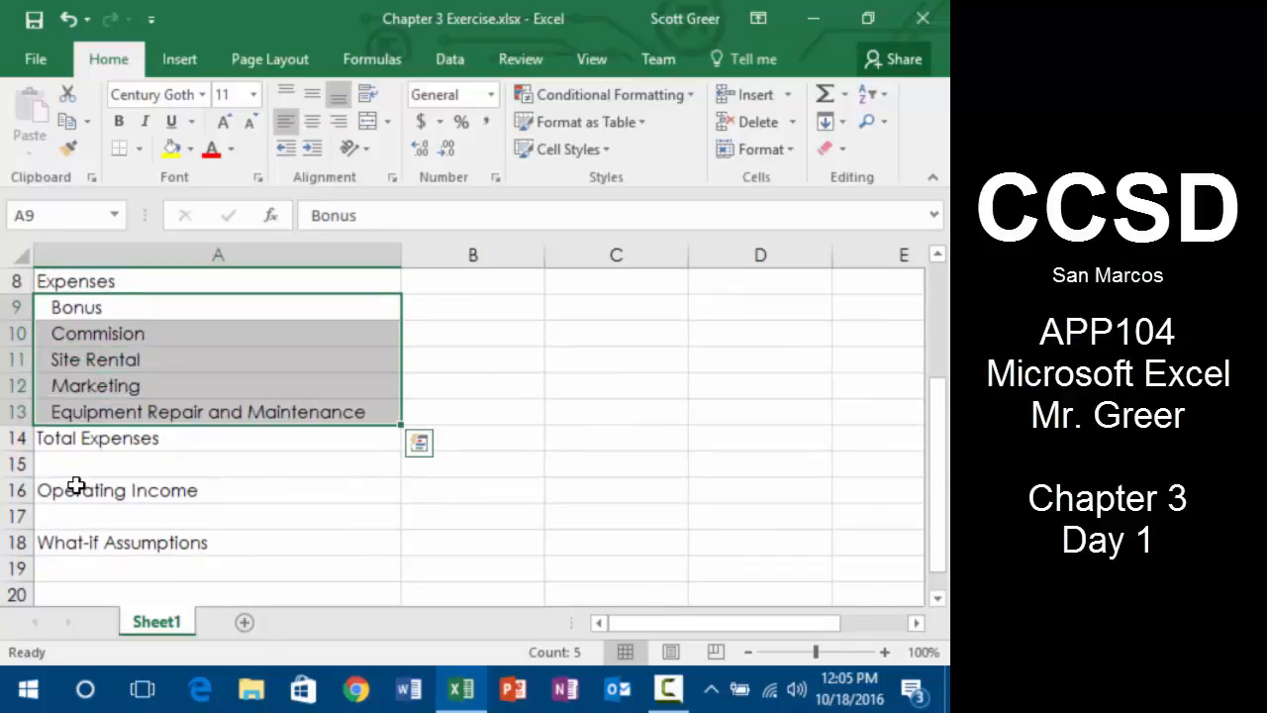
{"action": "key", "text": "Up"}
{"action": "key", "text": "Up"}
{"action": "key", "text": "Down"}
{"action": "key", "text": "Down"}
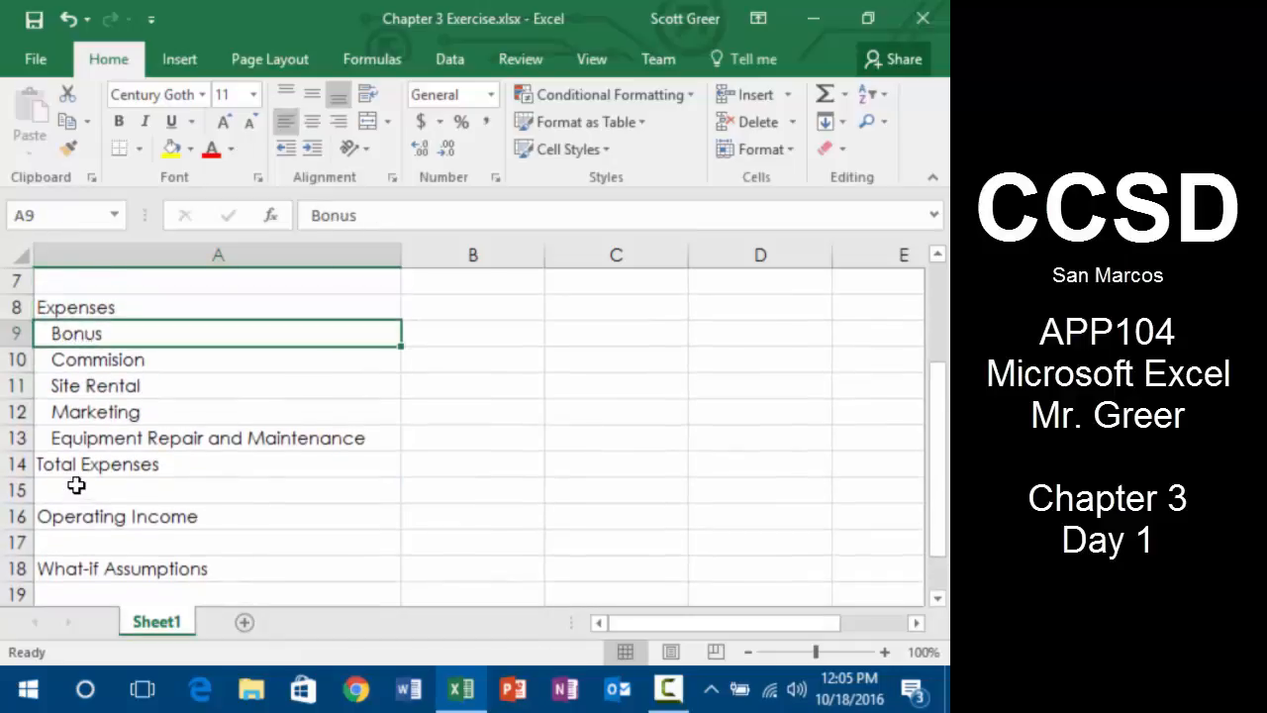
{"action": "key", "text": "shift+Down"}
{"action": "key", "text": "shift+Down"}
{"action": "key", "text": "shift+Down"}
{"action": "key", "text": "shift+Down"}
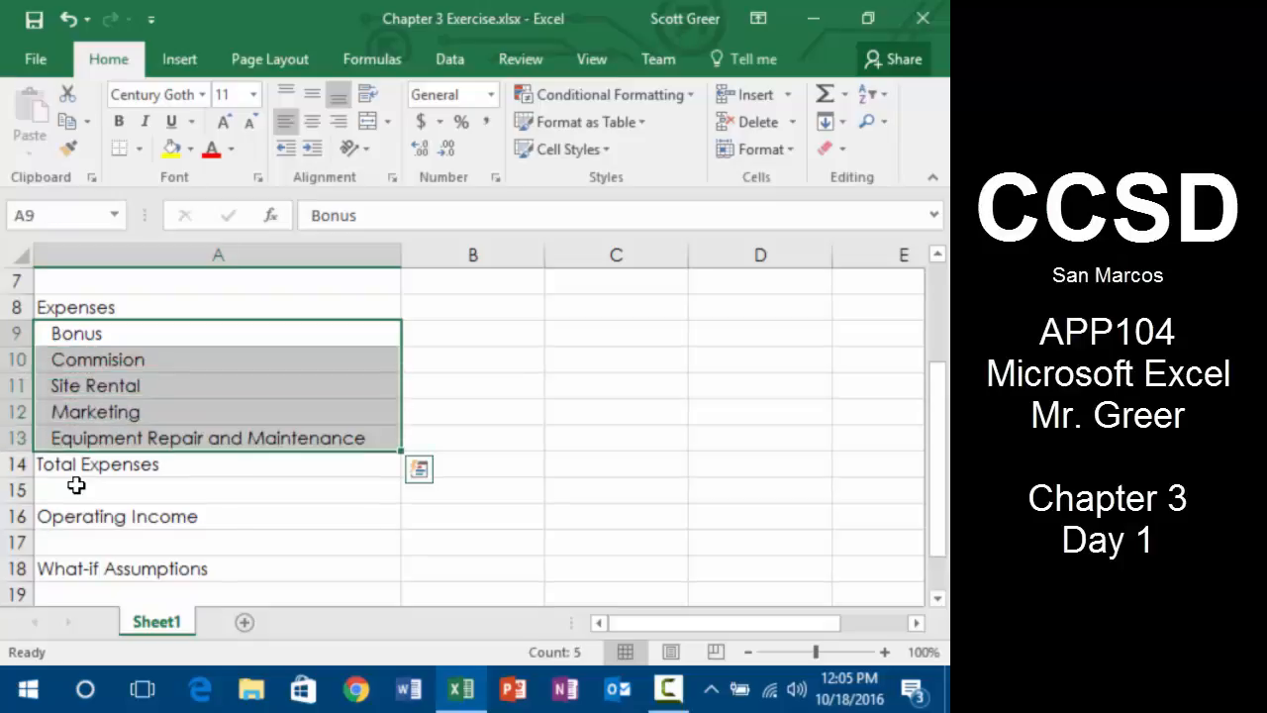
{"action": "key", "text": "ctrl+c"}
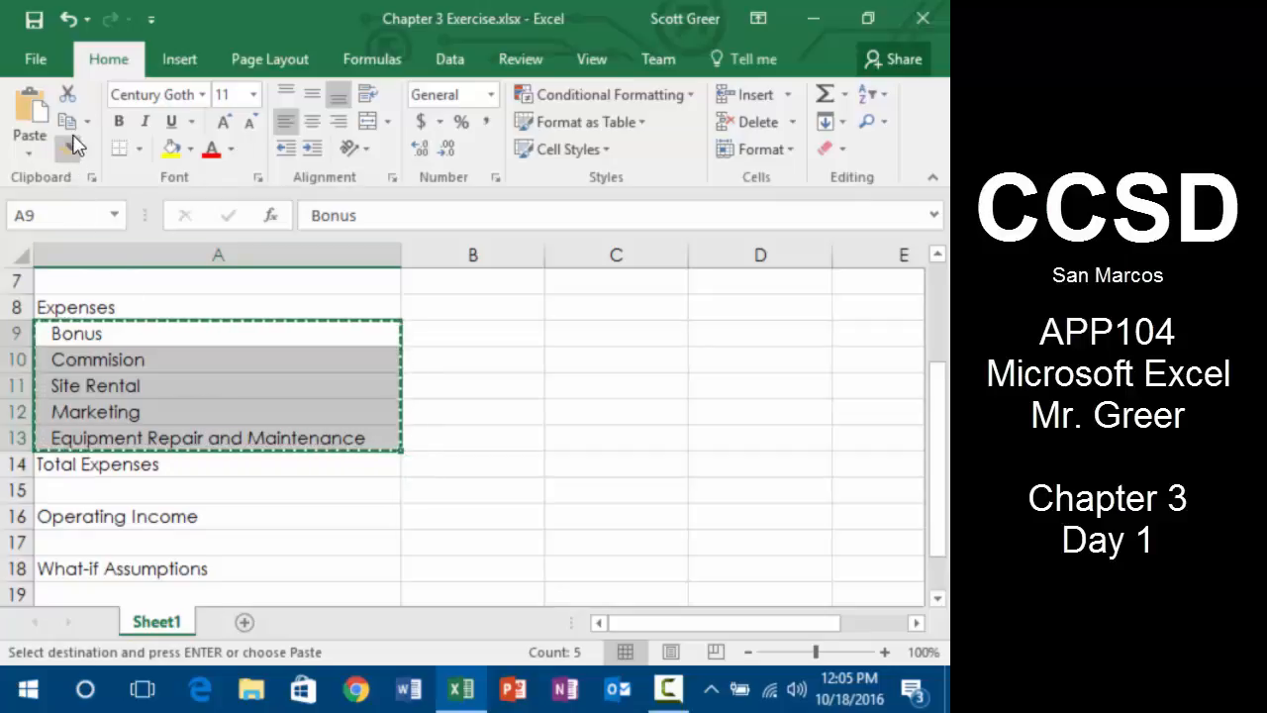
{"action": "key", "text": "ctrl"}
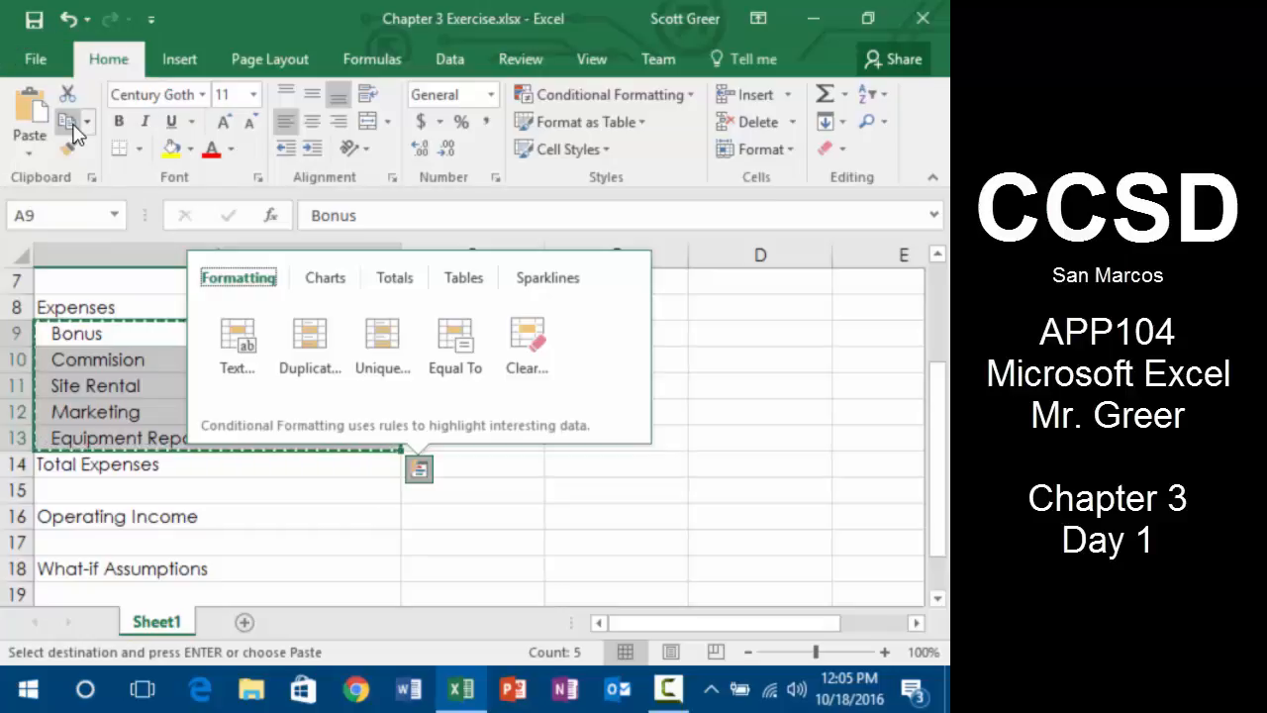
- Paste the copied expense titles under What-if Assumptions, starting in cell A19, and deselect the range
{"action": "scroll", "coordinate": [160, 470], "scroll_direction": "down", "scroll_amount": 2}
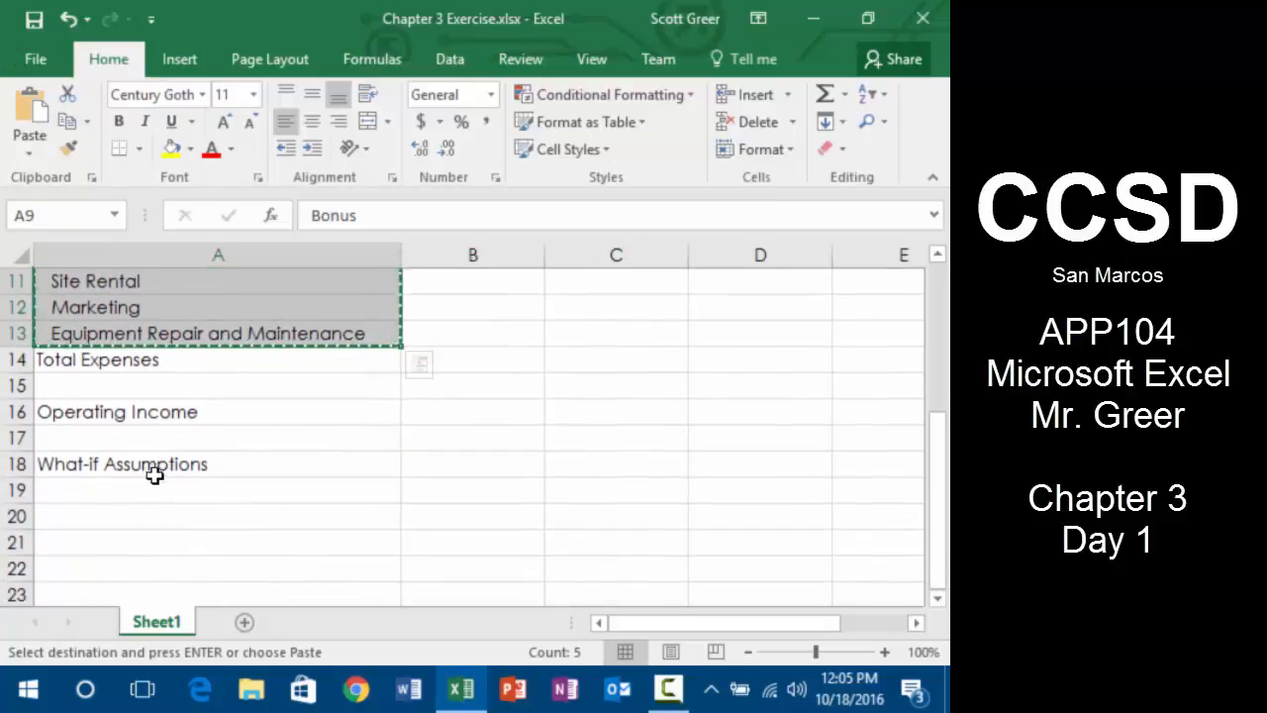
{"action": "left_click", "coordinate": [81, 532]}
{"action": "left_click", "coordinate": [94, 517]}
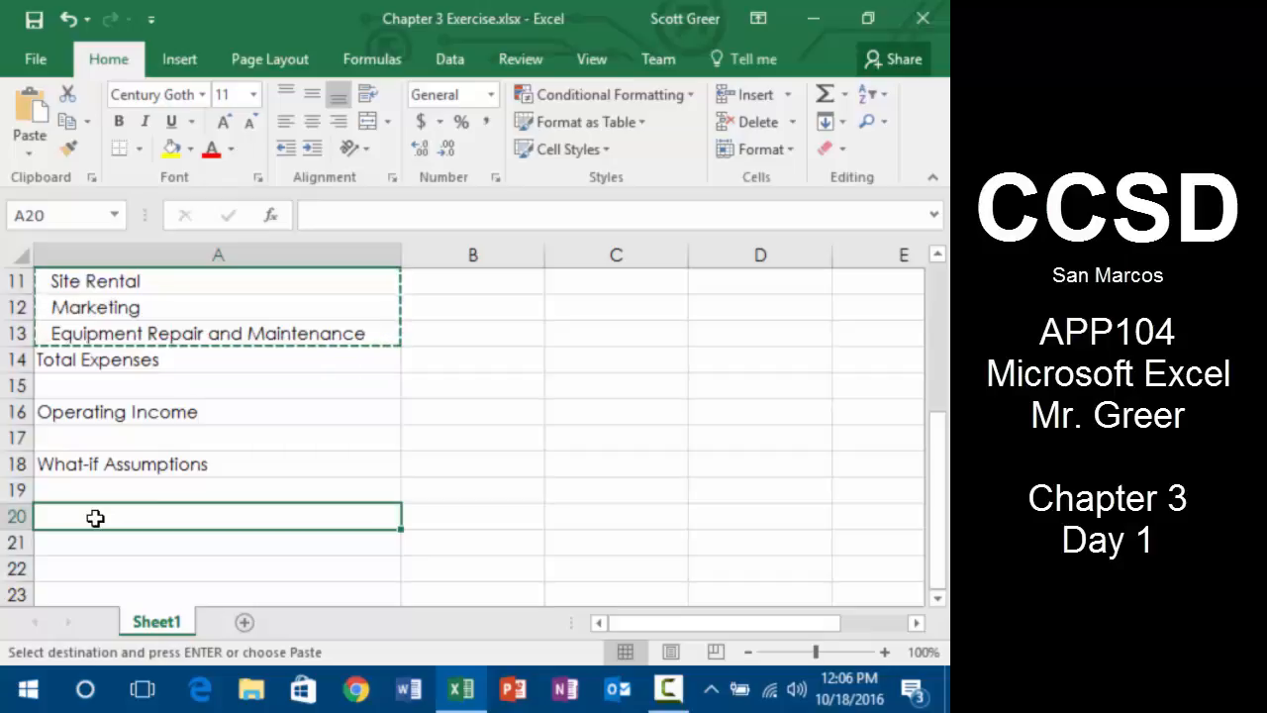
{"action": "key", "text": "Up"}
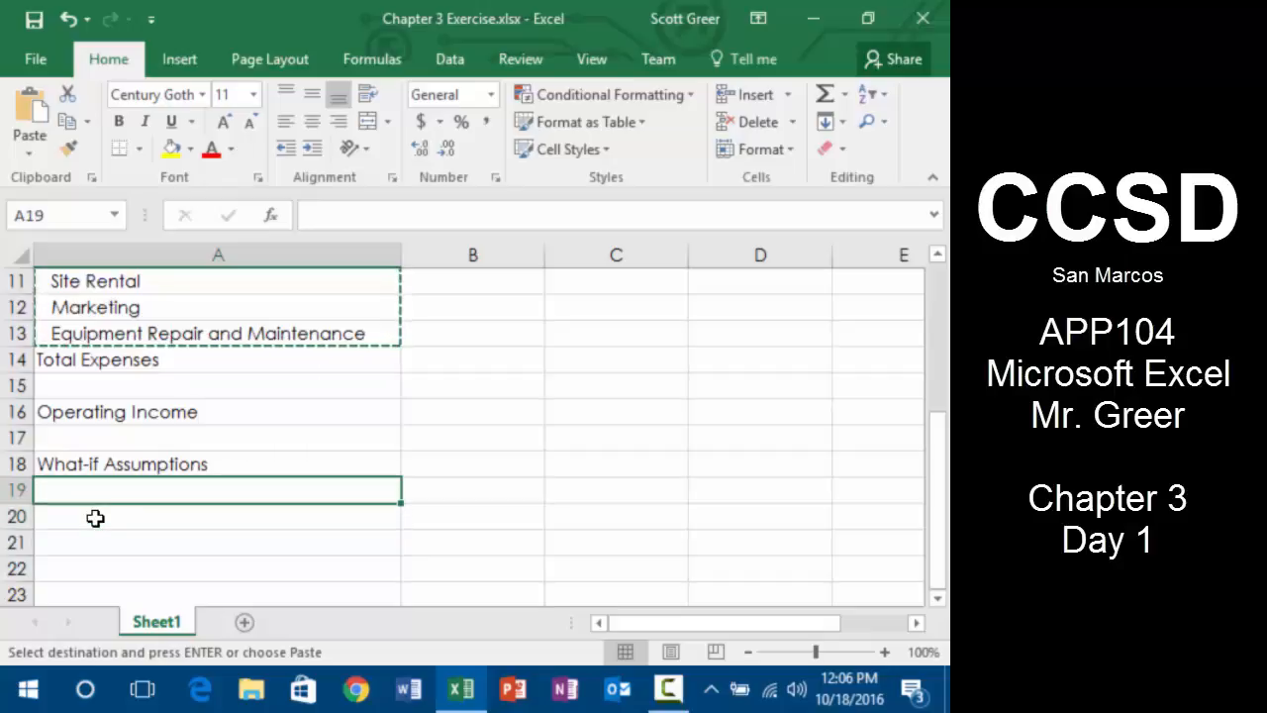
{"action": "key", "text": "ctrl+v"}
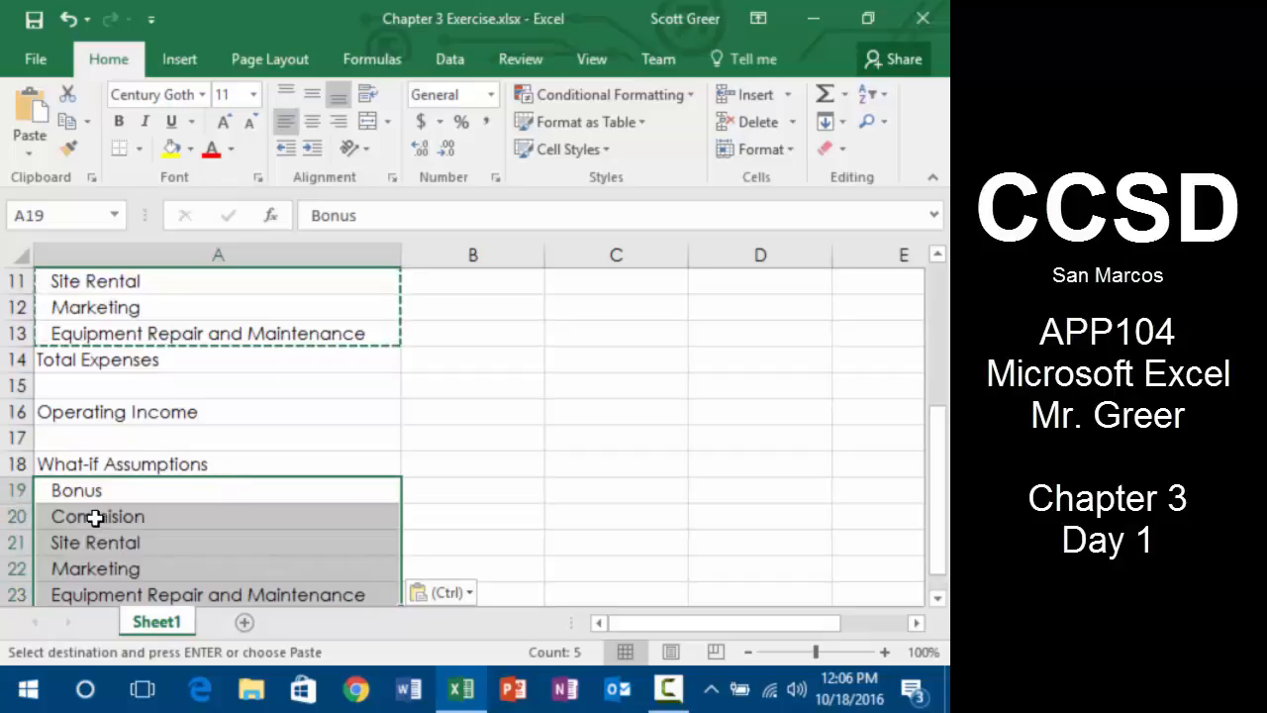
{"action": "key", "text": "Down"}
{"action": "key", "text": "Down"}
{"action": "key", "text": "Down"}
{"action": "key", "text": "Down"}
{"action": "key", "text": "Down"}
{"action": "key", "text": "Down"}
{"action": "key", "text": "Down"}
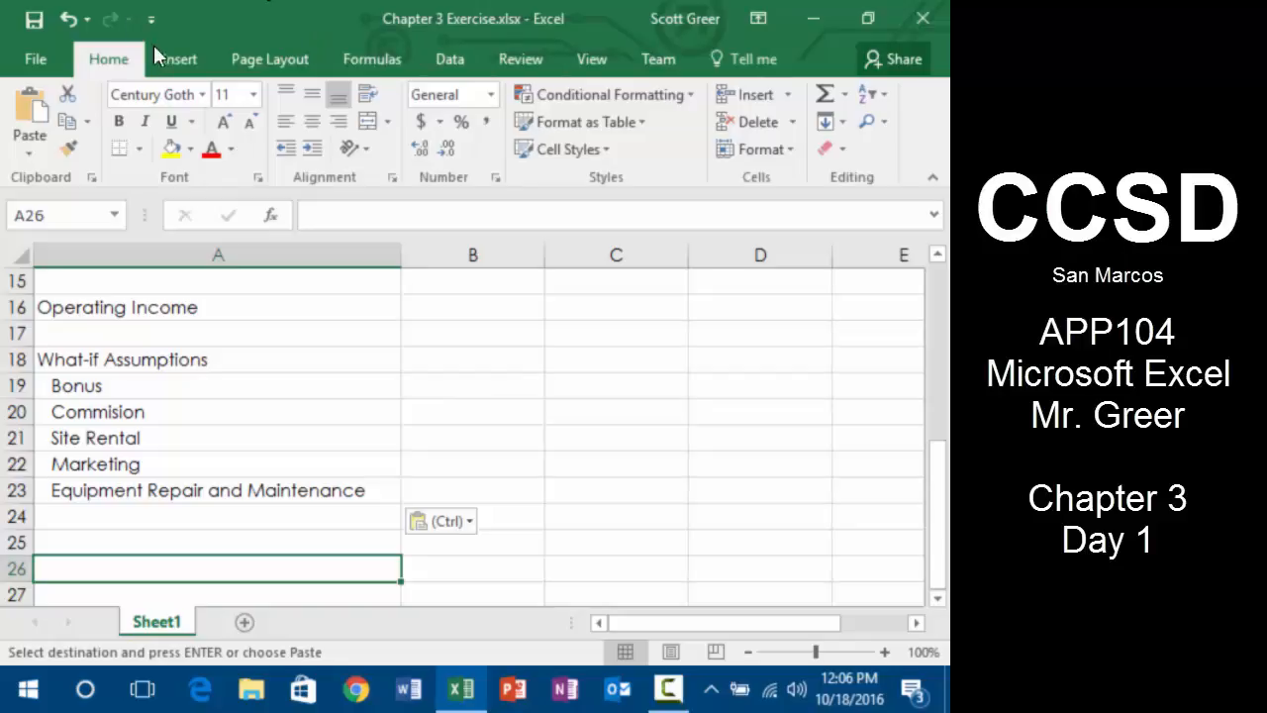
{"action": "left_click", "coordinate": [177, 61]}
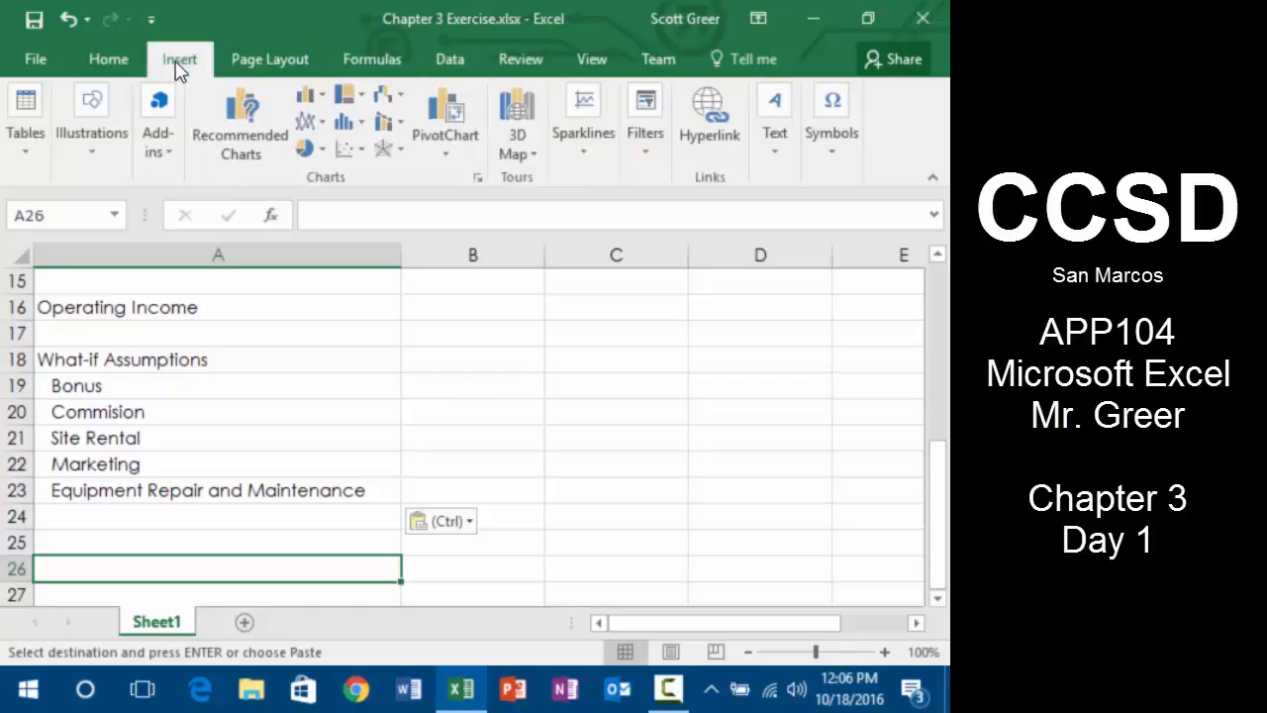
{"action": "left_click", "coordinate": [238, 62]}
{"action": "left_click", "coordinate": [400, 56]}
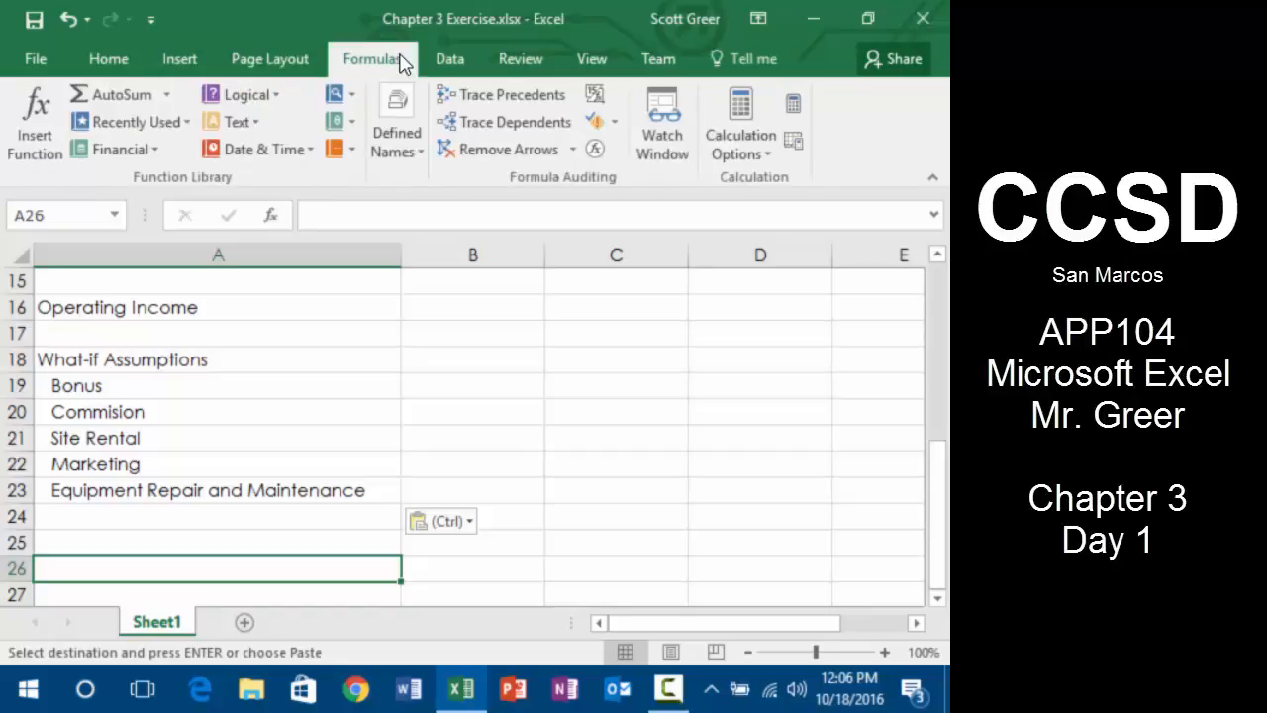
{"action": "left_click", "coordinate": [445, 60]}
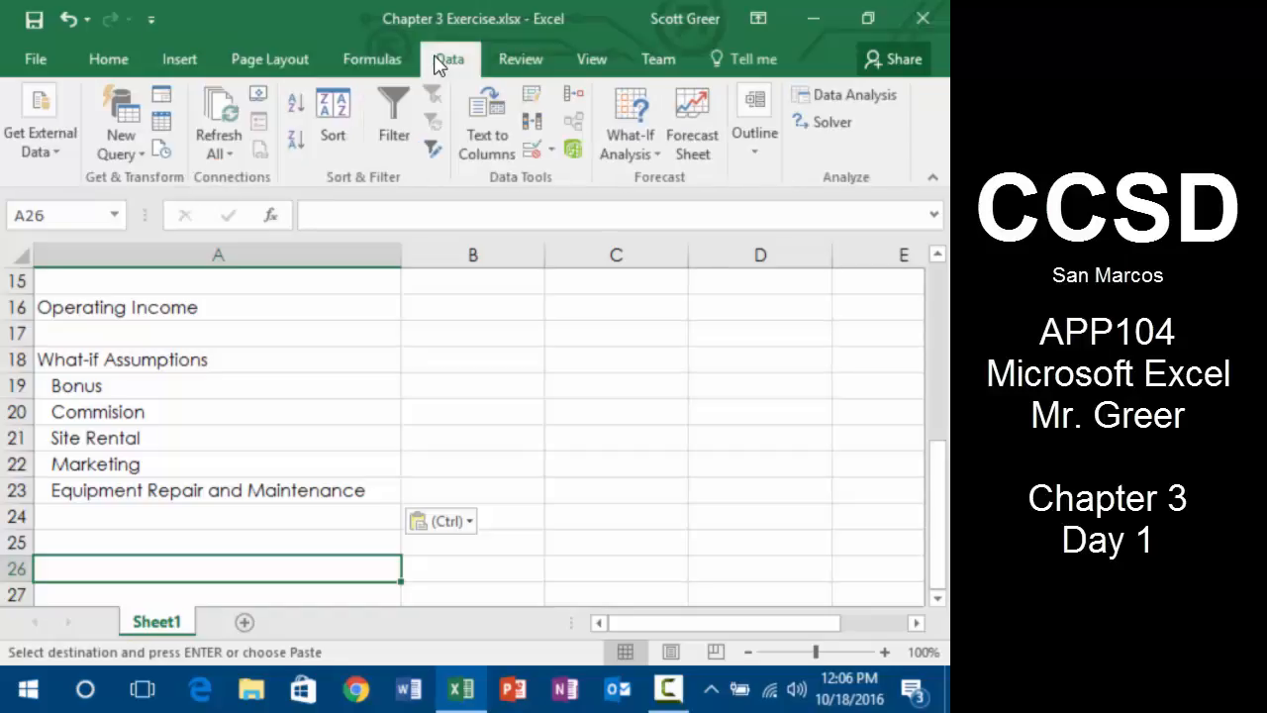
- Undo the paste of the expense titles in cells A19 through A23, redo it, and deselect the range
{"action": "key", "text": "ctrl+z"}
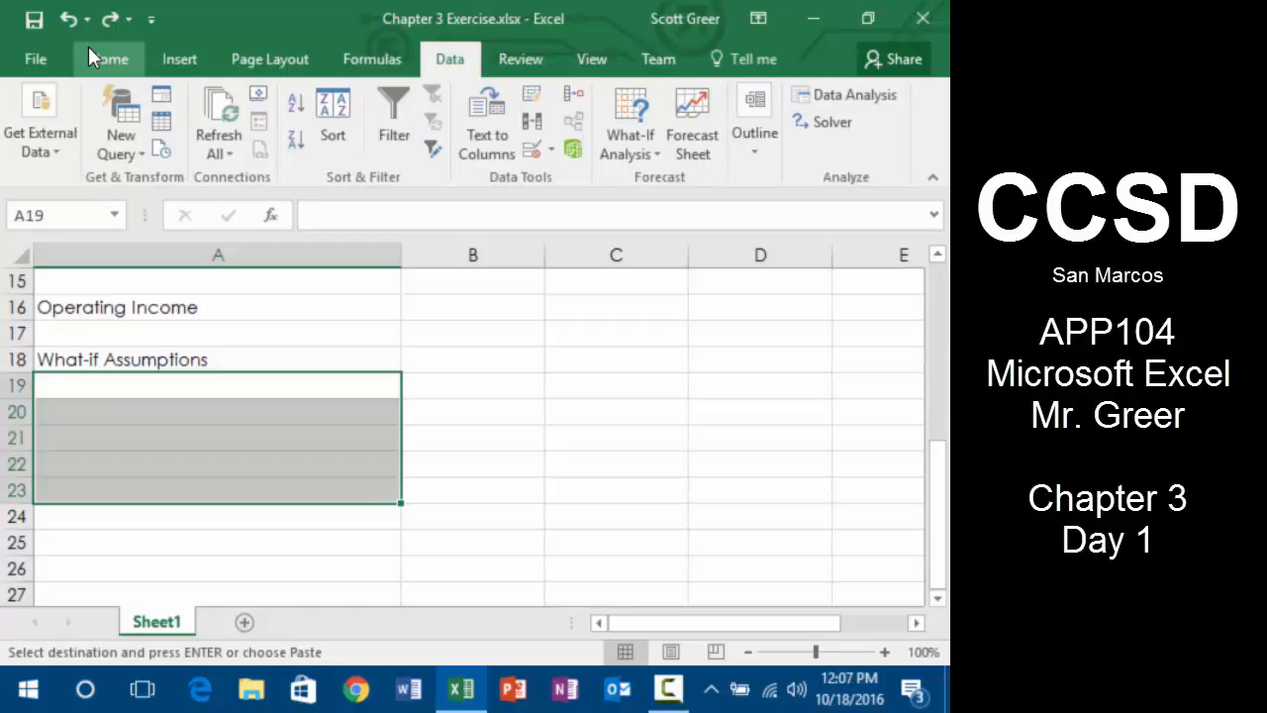
{"action": "key", "text": "ctrl+y"}
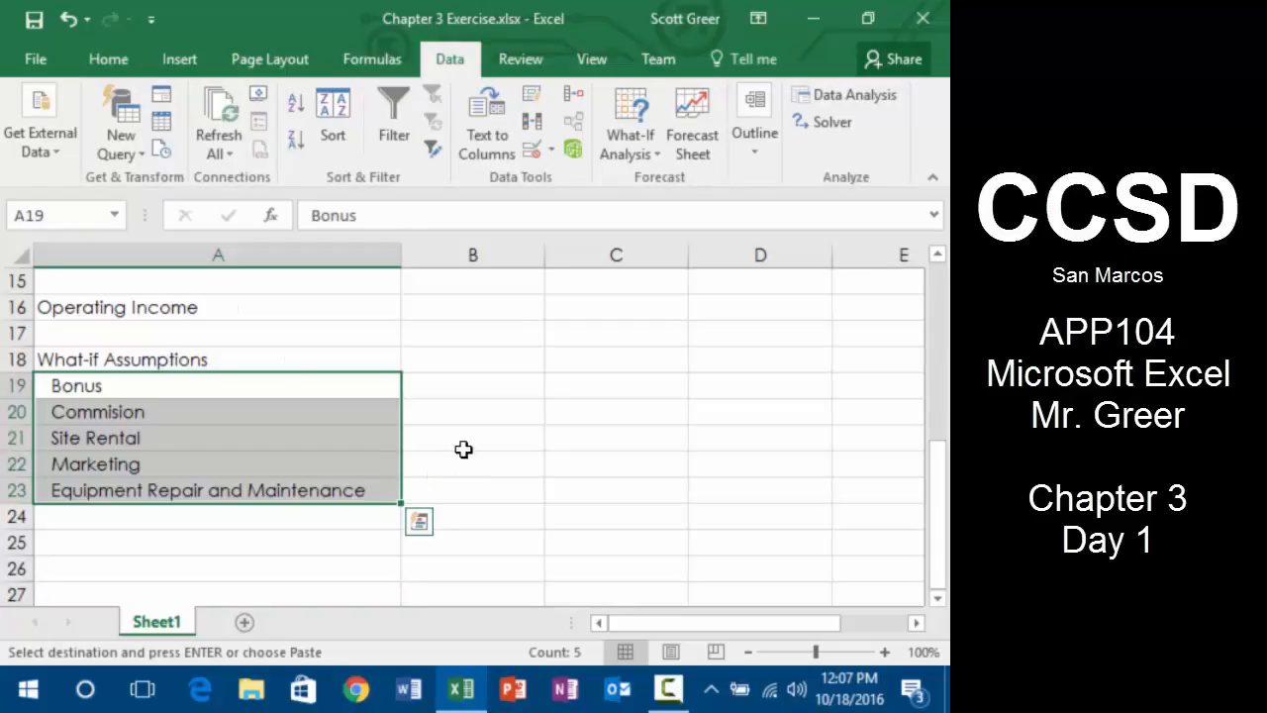
{"action": "left_click", "coordinate": [482, 423]}
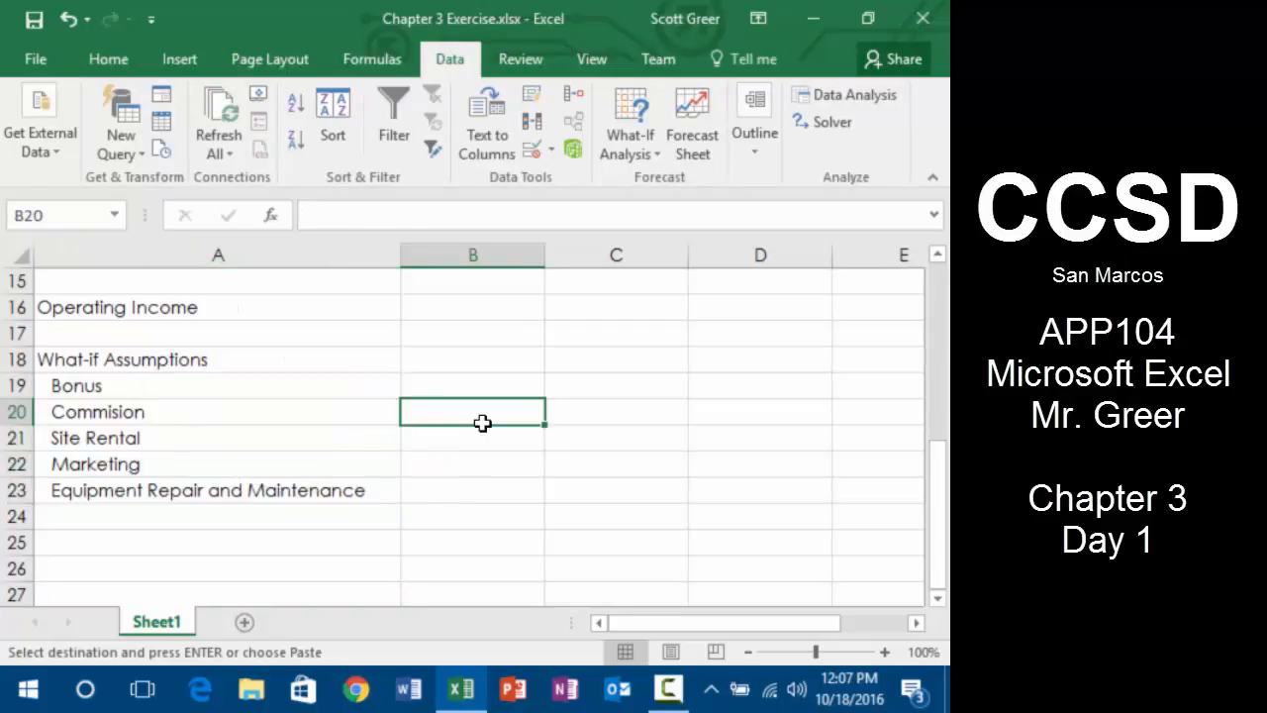
- Examine the pasted titles under What-if Assumptions against the original row titles in column A, from Revenue through the Expenses section
{"action": "key", "text": "Left"}
{"action": "key", "text": "Up"}
{"action": "key", "text": "Up"}
{"action": "key", "text": "Up"}
{"action": "key", "text": "Up"}
{"action": "key", "text": "Up"}
{"action": "key", "text": "Up"}
{"action": "key", "text": "Up"}
{"action": "key", "text": "Up"}
{"action": "key", "text": "Up"}
{"action": "key", "text": "Up"}
{"action": "key", "text": "Up"}
{"action": "key", "text": "Up"}
{"action": "key", "text": "Up"}
{"action": "key", "text": "Up"}
{"action": "key", "text": "Up"}
{"action": "key", "text": "Up"}
{"action": "key", "text": "Up"}
{"action": "key", "text": "Up"}
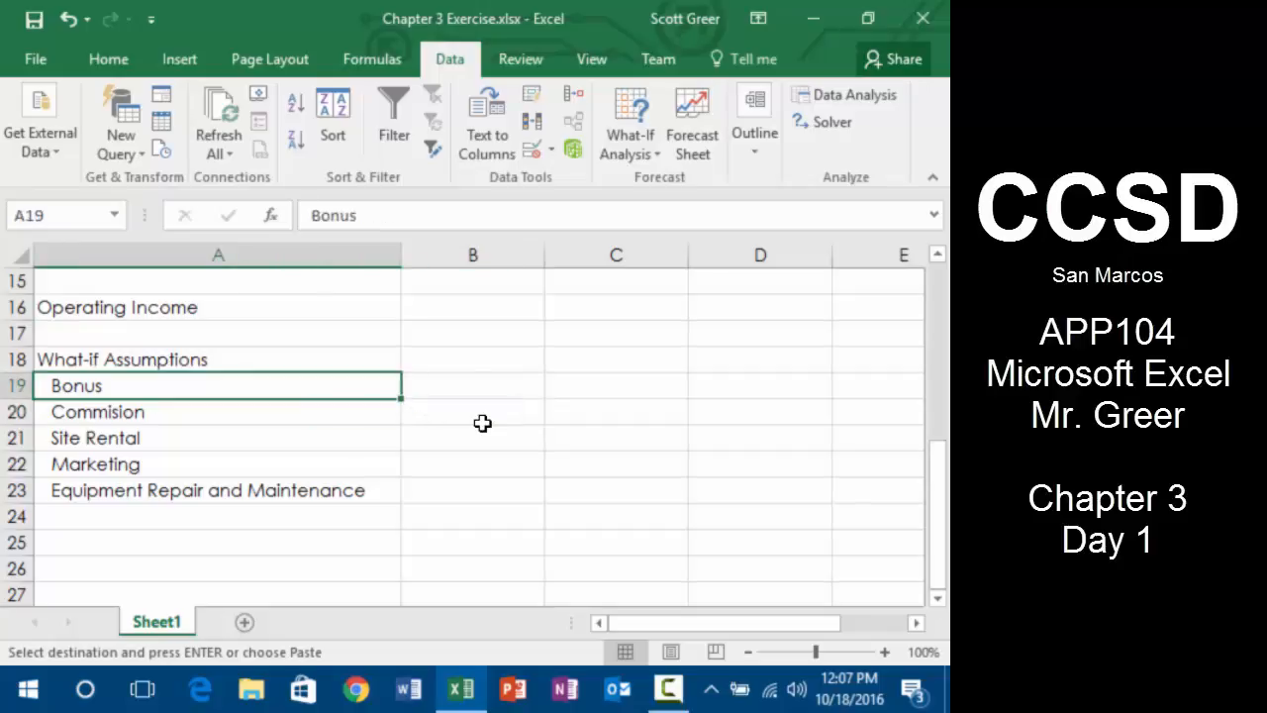
{"action": "key", "text": "Down"}
{"action": "key", "text": "Down"}
{"action": "key", "text": "Down"}
{"action": "key", "text": "Down"}
{"action": "key", "text": "Down"}
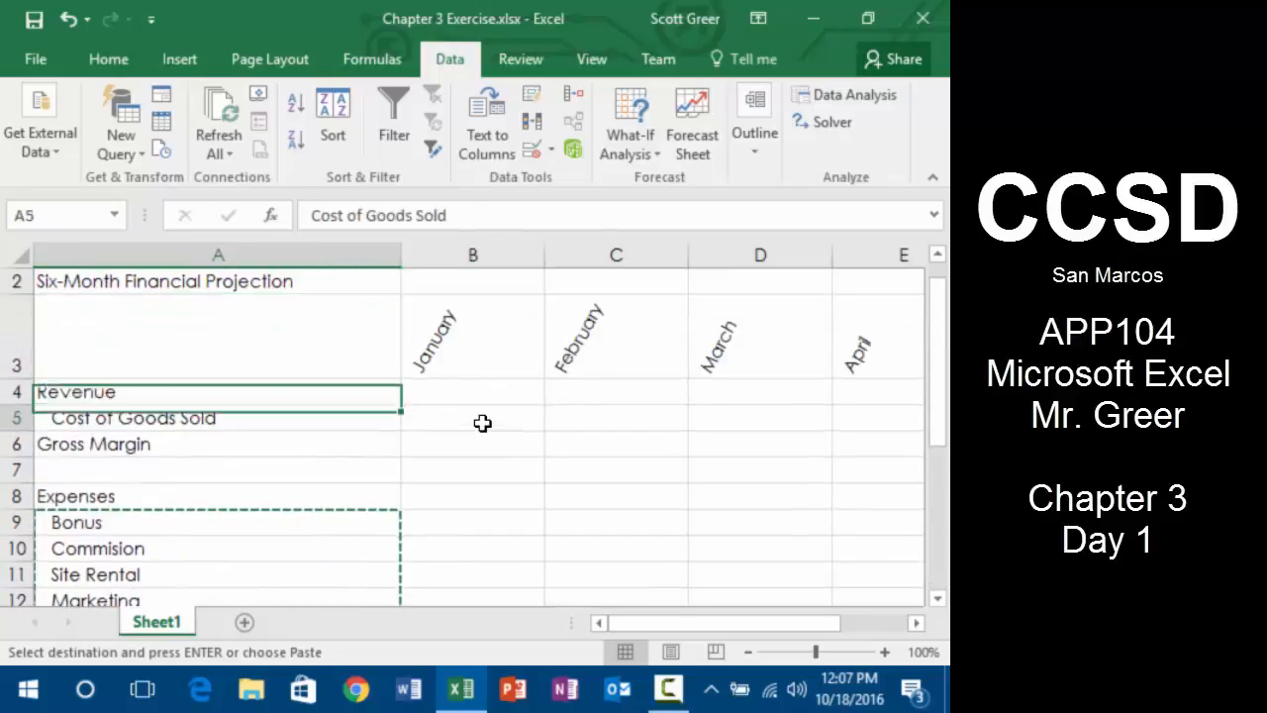
- Clear the copy marquee around the expense titles in cells A9 through A13
{"action": "key", "text": "Right"}
{"action": "key", "text": "Down"}
{"action": "key", "text": "Down"}
{"action": "key", "text": "Escape"}
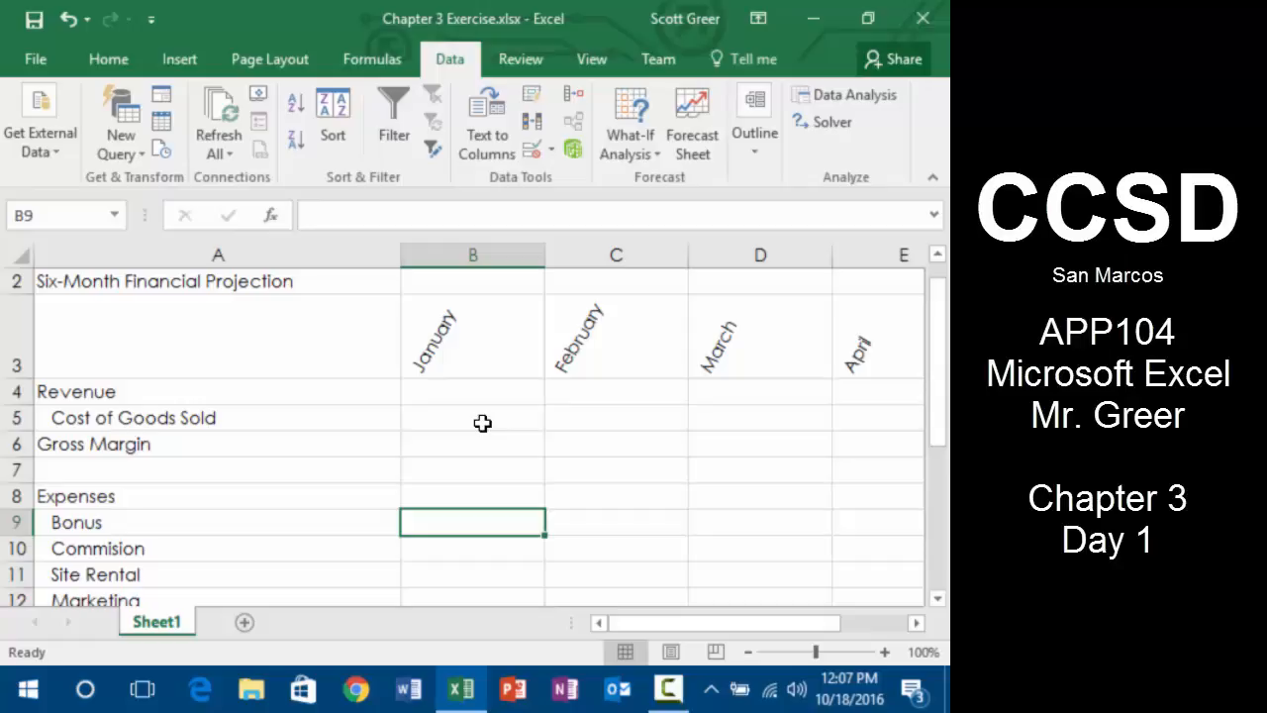
- Review the worksheet titles, month headings and row titles, from Kaitlyn's Ice Cream Shoppe down through the Expenses section
{"action": "key", "text": "Down"}
{"action": "key", "text": "Down"}
{"action": "key", "text": "Down"}
{"action": "key", "text": "Up"}
{"action": "key", "text": "Up"}
{"action": "key", "text": "Up"}
{"action": "key", "text": "Up"}
{"action": "key", "text": "Up"}
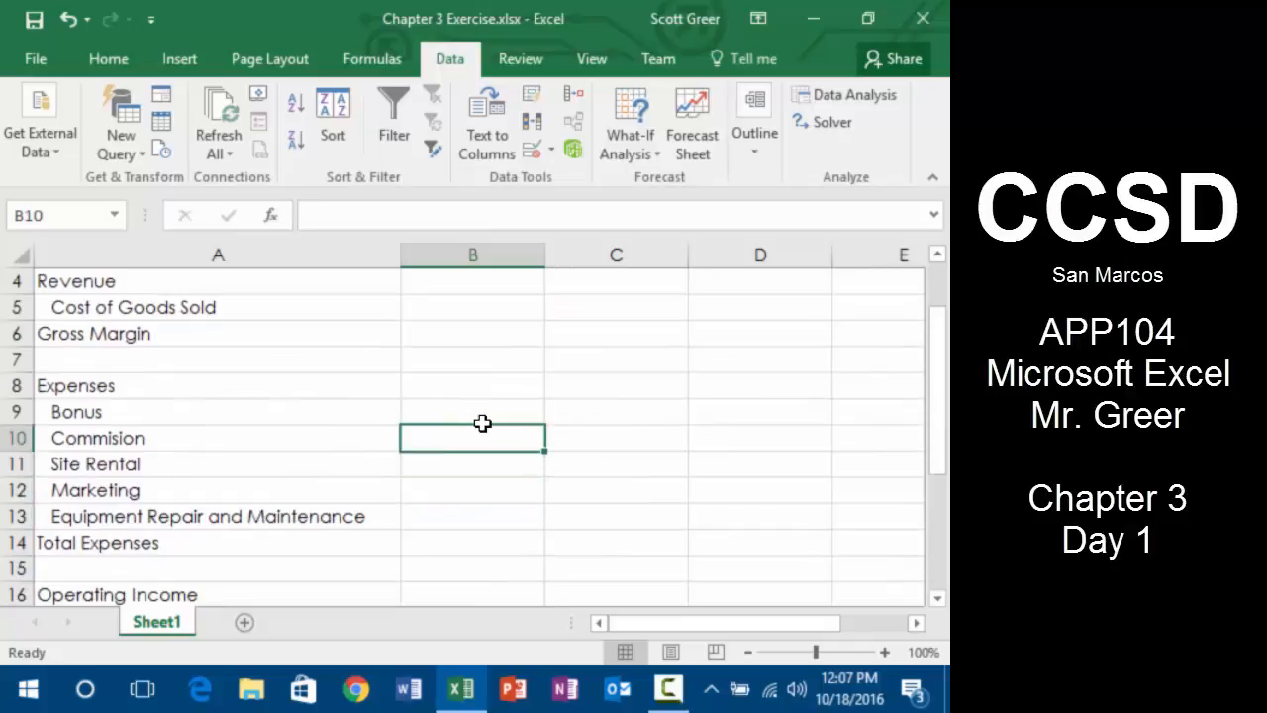
{"action": "key", "text": "Up"}
{"action": "key", "text": "Up"}
{"action": "key", "text": "Up"}
{"action": "key", "text": "Up"}
{"action": "key", "text": "Up"}
{"action": "key", "text": "Up"}
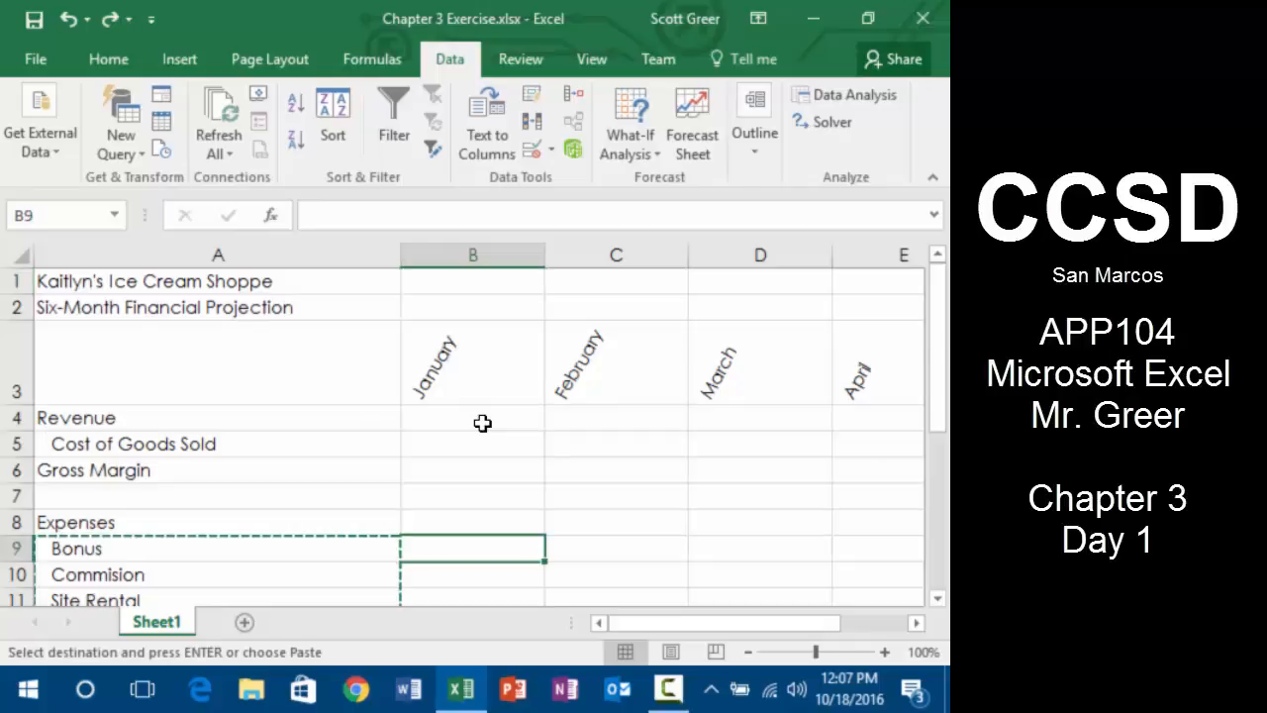
{"action": "scroll", "coordinate": [482, 423], "scroll_direction": "up", "scroll_amount": 4}
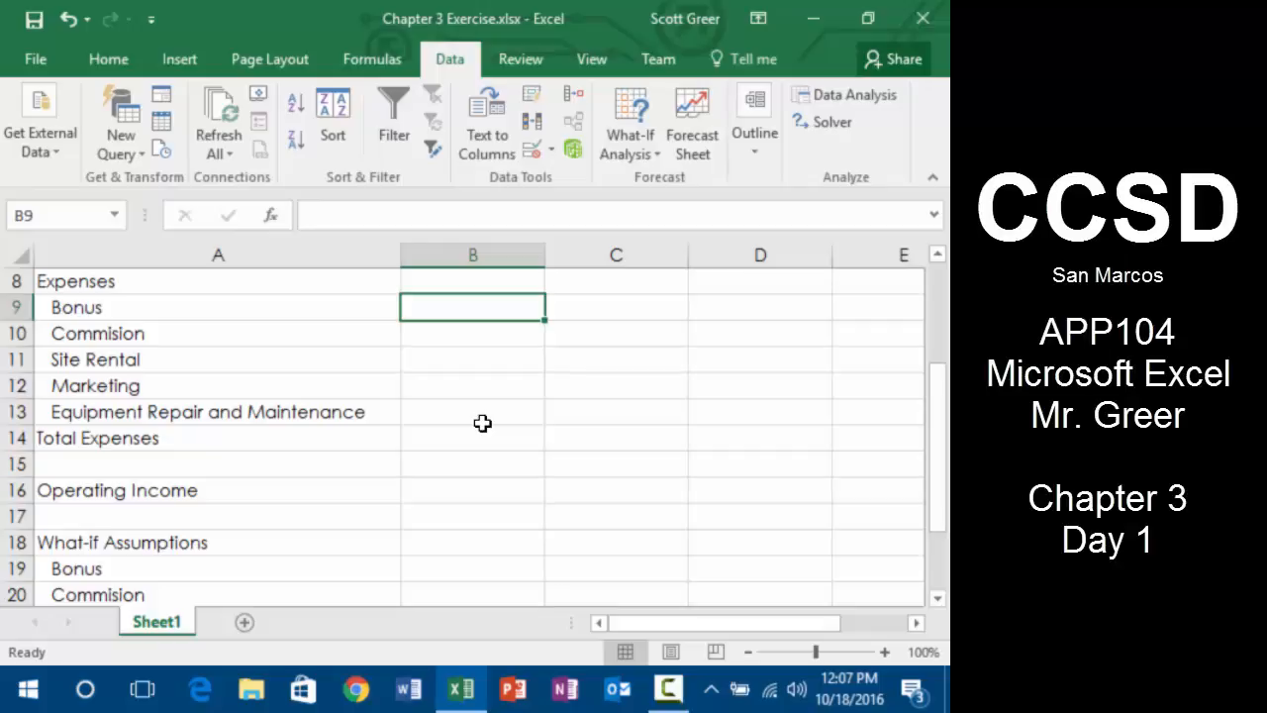
{"action": "key", "text": "Left"}
{"action": "key", "text": "Up"}
{"action": "key", "text": "Up"}
{"action": "key", "text": "Up"}
{"action": "key", "text": "Up"}
{"action": "key", "text": "Up"}
{"action": "key", "text": "Up"}
{"action": "key", "text": "Up"}
{"action": "key", "text": "Up"}
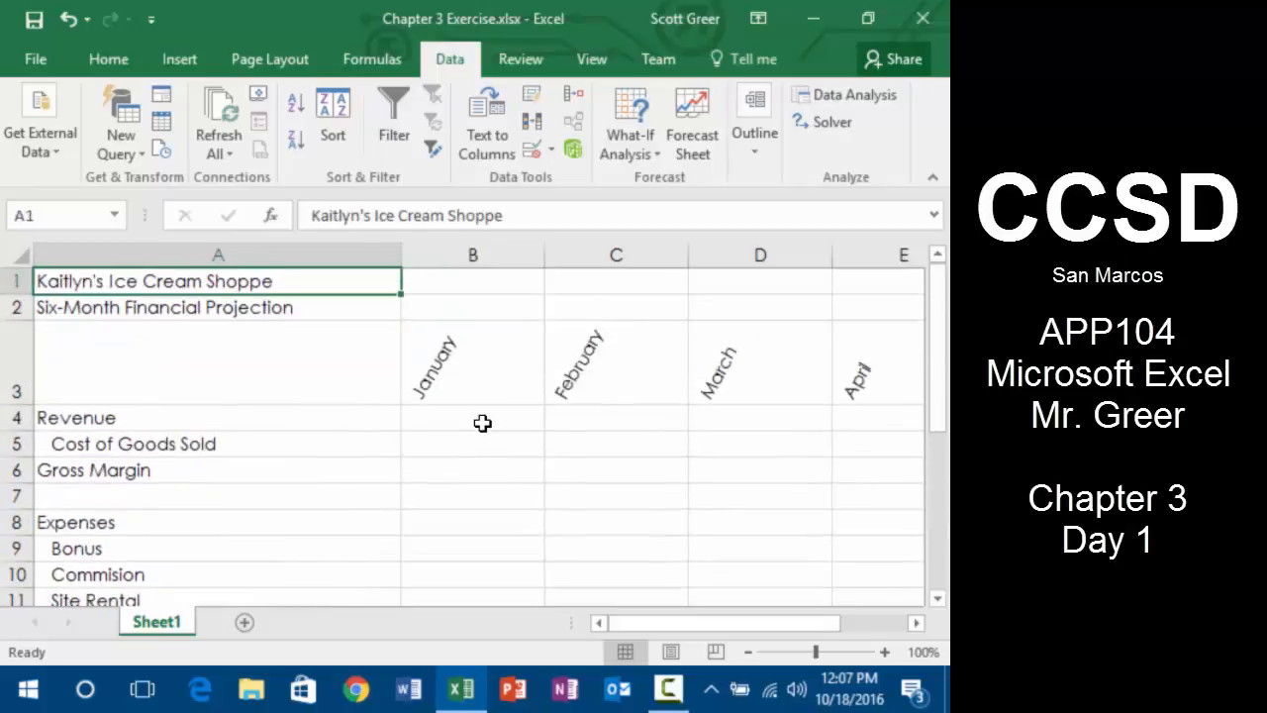
{"action": "key", "text": "Down"}
{"action": "key", "text": "Down"}
{"action": "key", "text": "Down"}
{"action": "key", "text": "Down"}
{"action": "key", "text": "Down"}
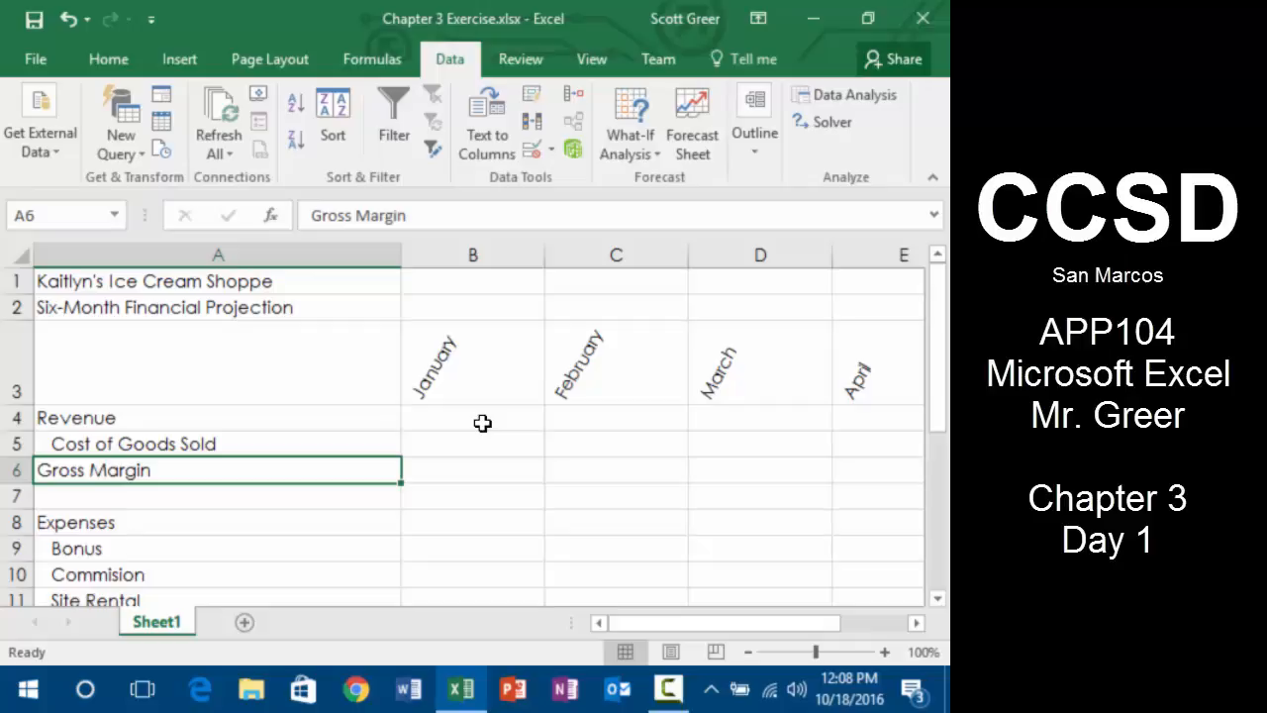
- Insert a row above Commision under What-if Assumptions and enter the title Sales Revenue for Bonus in cell A20
{"action": "scroll", "coordinate": [188, 505], "scroll_direction": "down", "scroll_amount": 3}
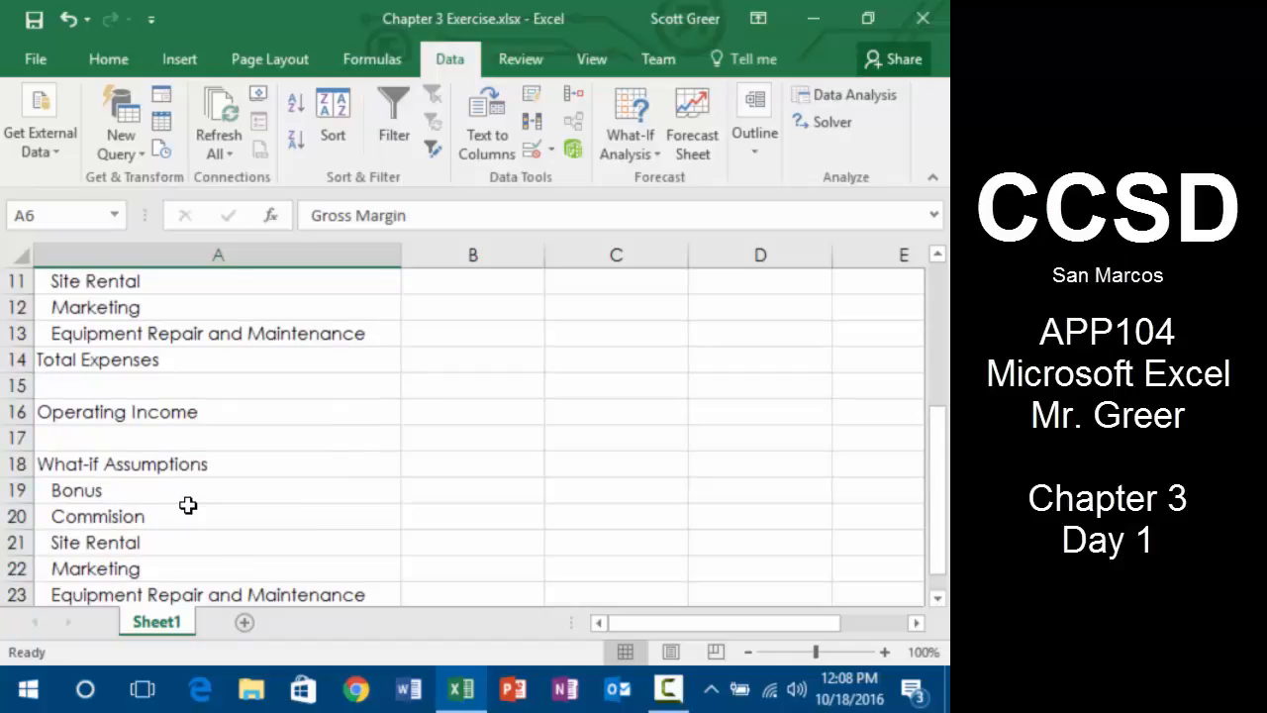
{"action": "right_click", "coordinate": [18, 515]}
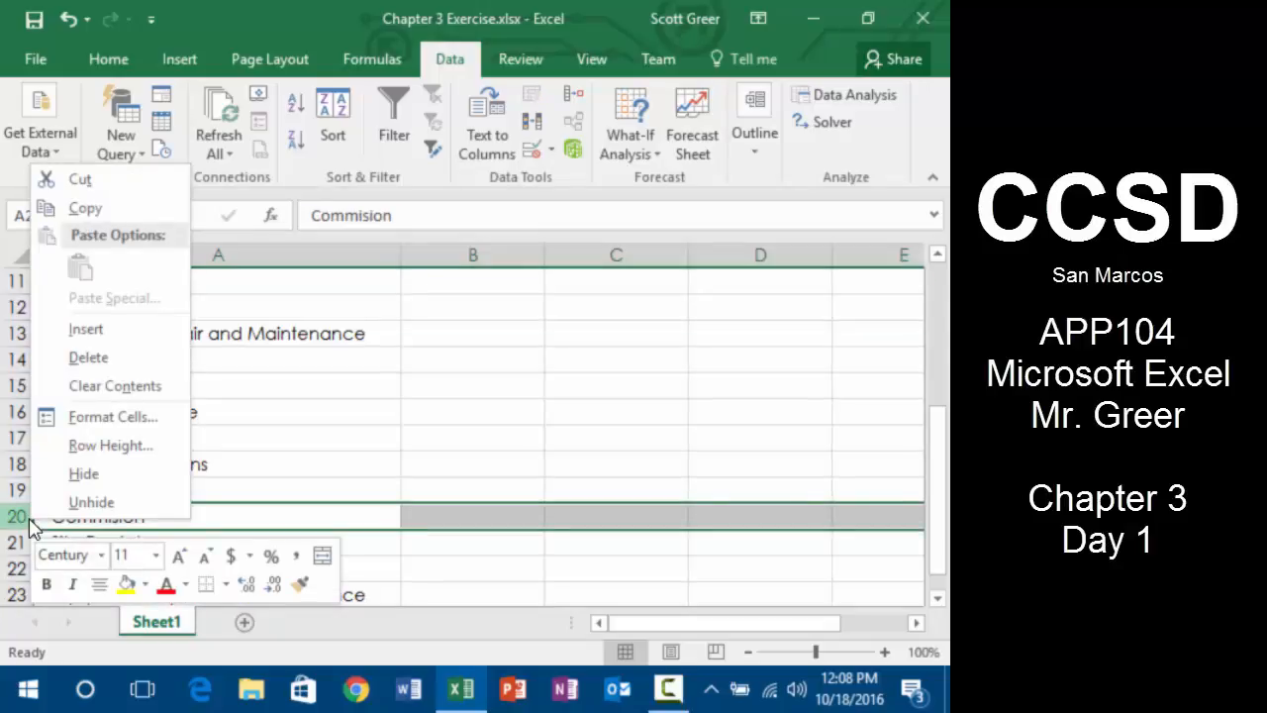
{"action": "left_click", "coordinate": [85, 330]}
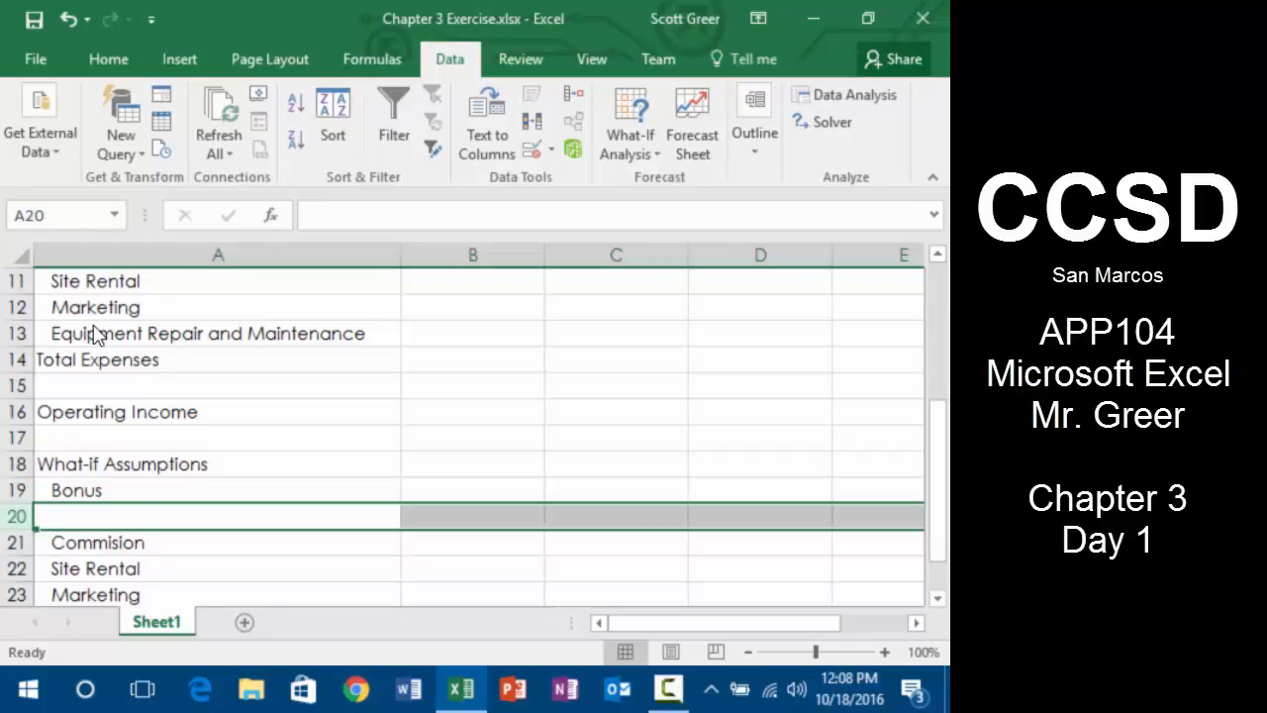
{"action": "type", "text": "Sa"}
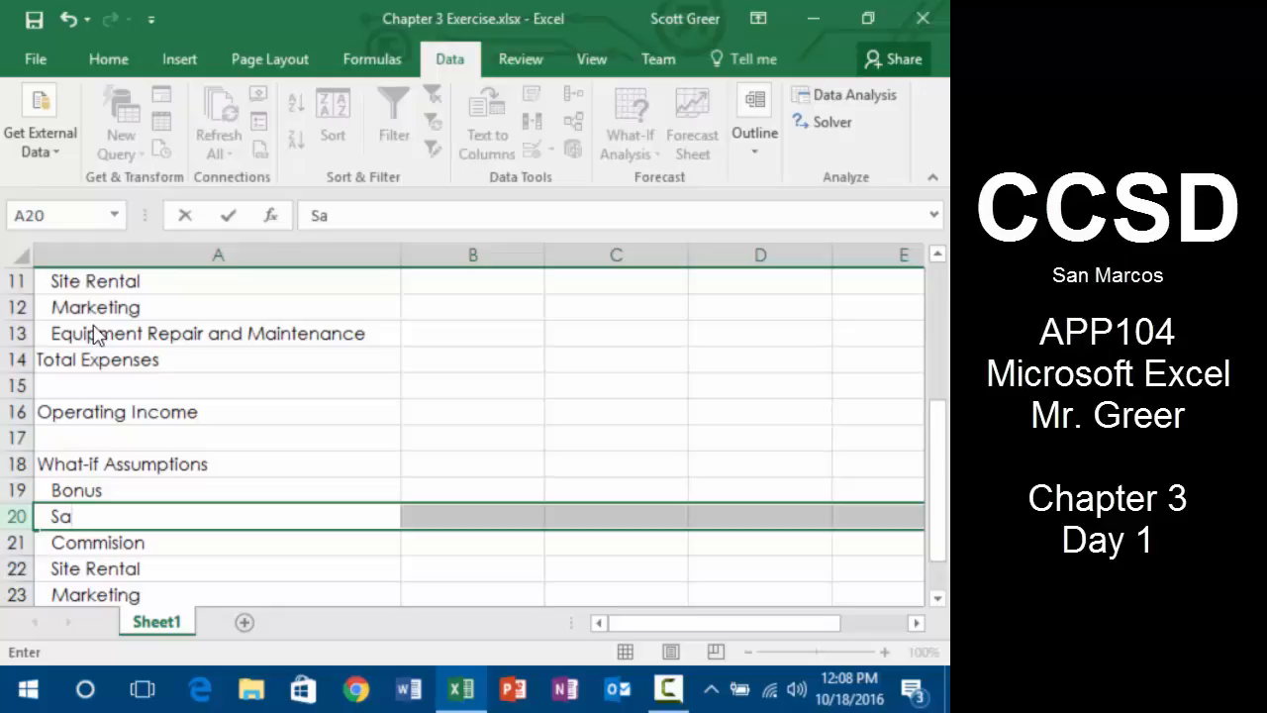
{"action": "type", "text": "les Revenue for Bonus"}
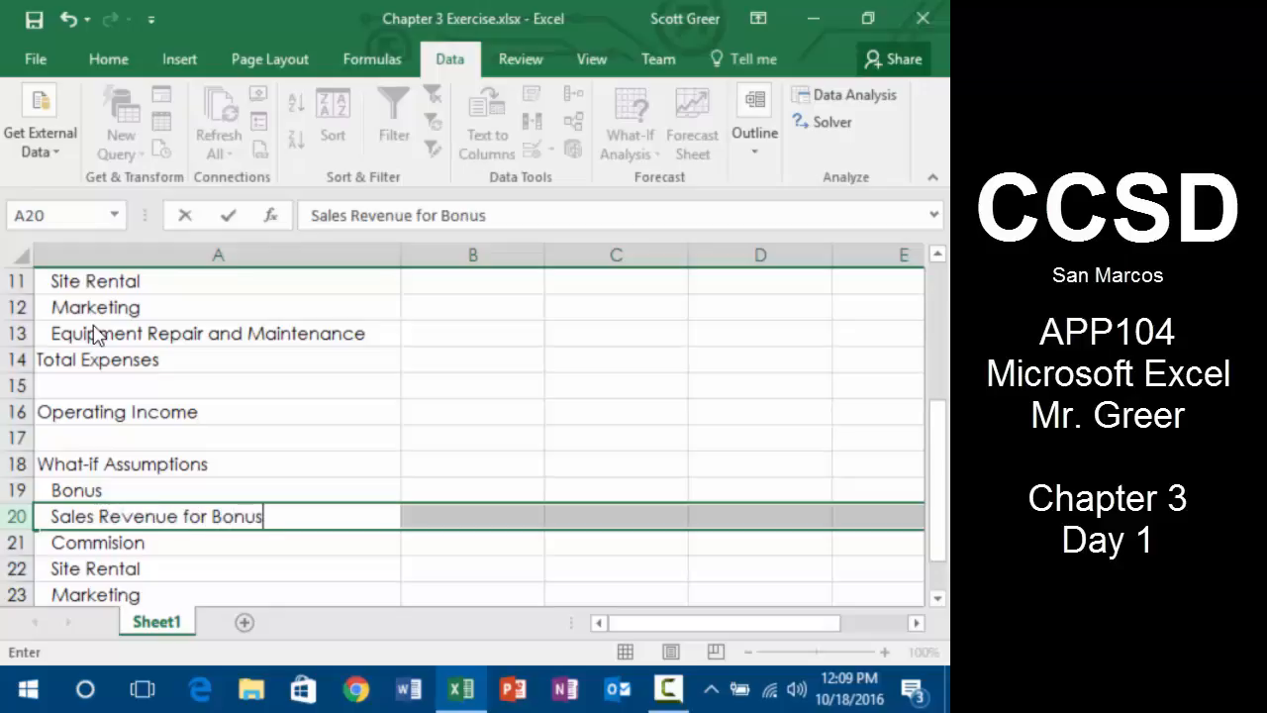
{"action": "key", "text": "Return"}
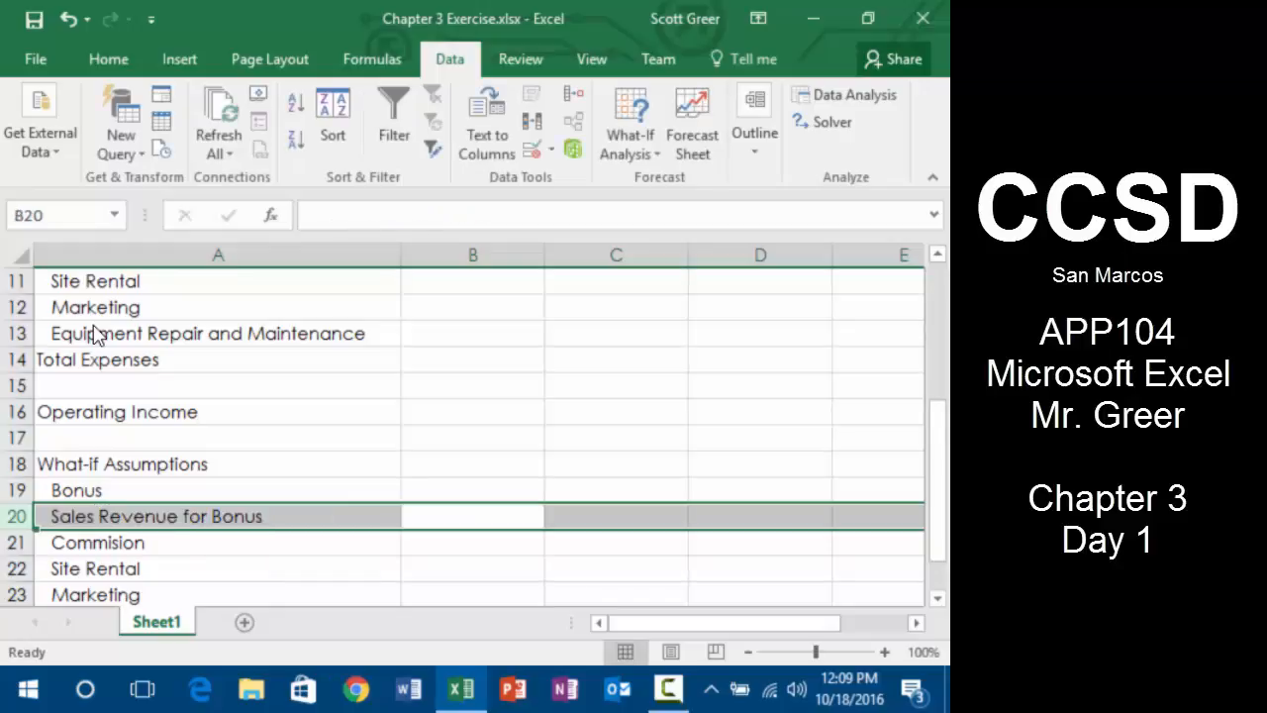
{"action": "key", "text": "Down"}
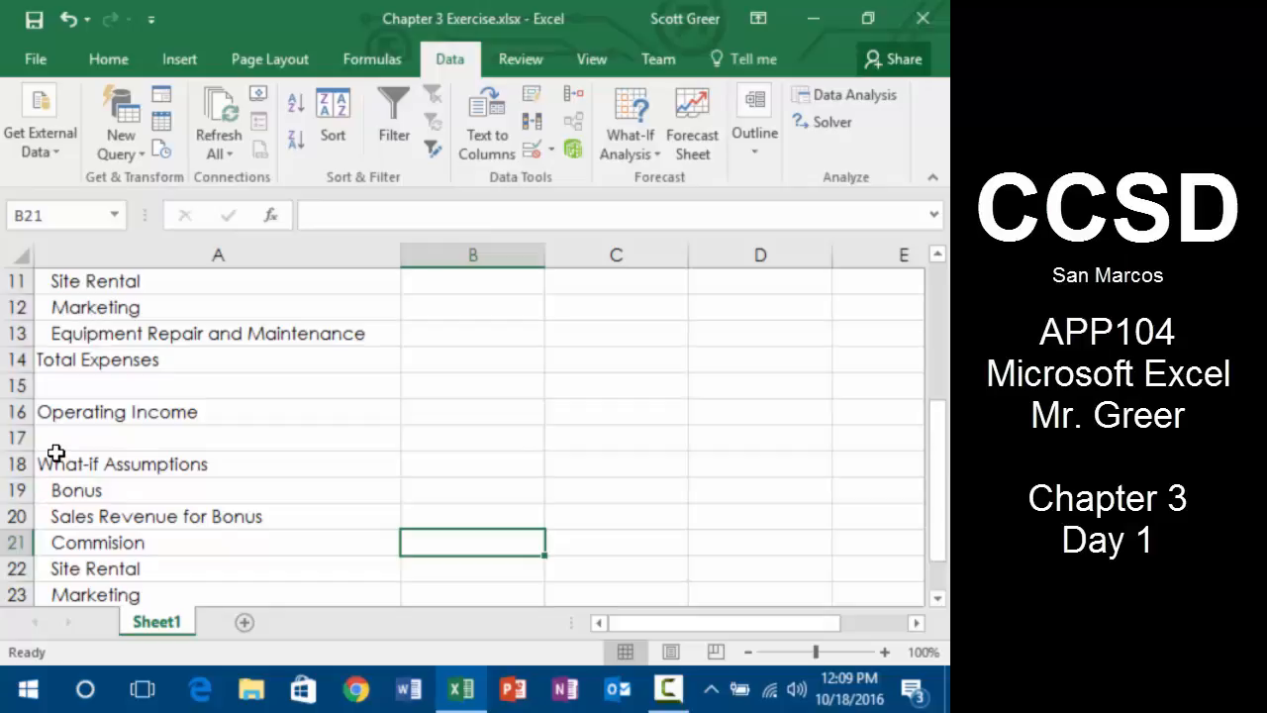
- Insert a row above Bonus under What-if Assumptions, formatted the same as below, and enter the title Margin in cell A19
{"action": "right_click", "coordinate": [22, 490]}
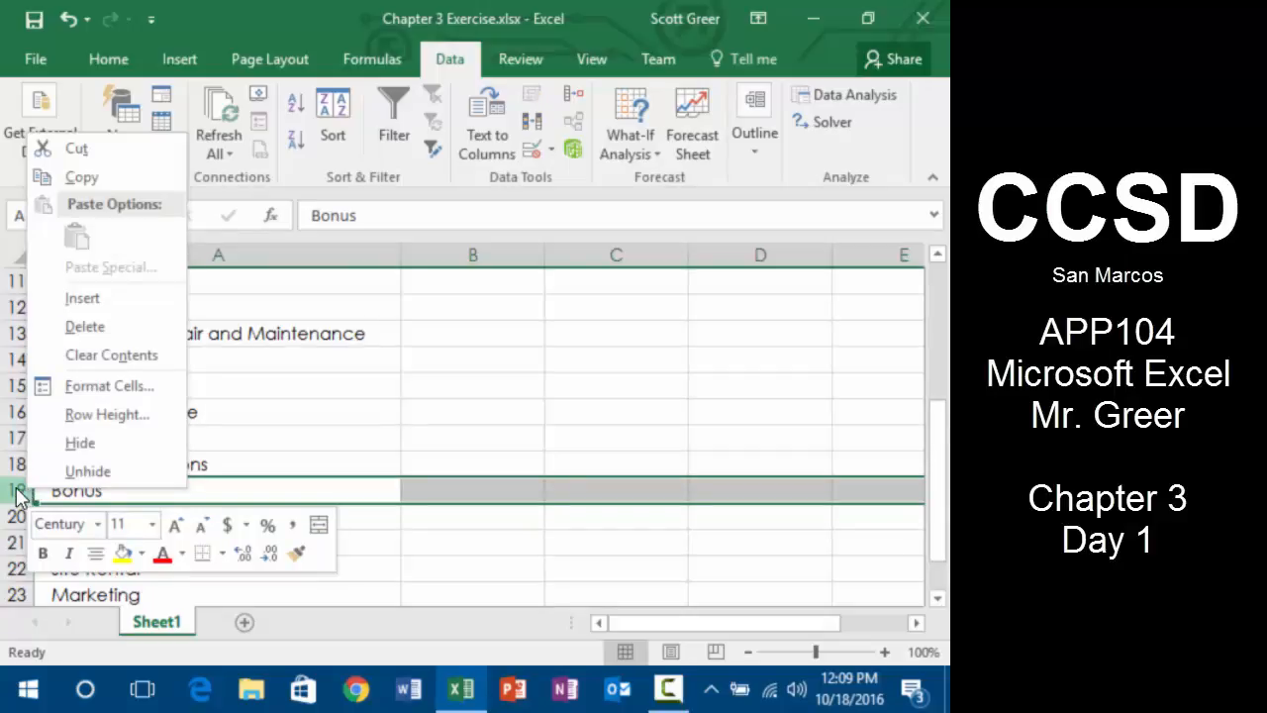
{"action": "left_click", "coordinate": [16, 490]}
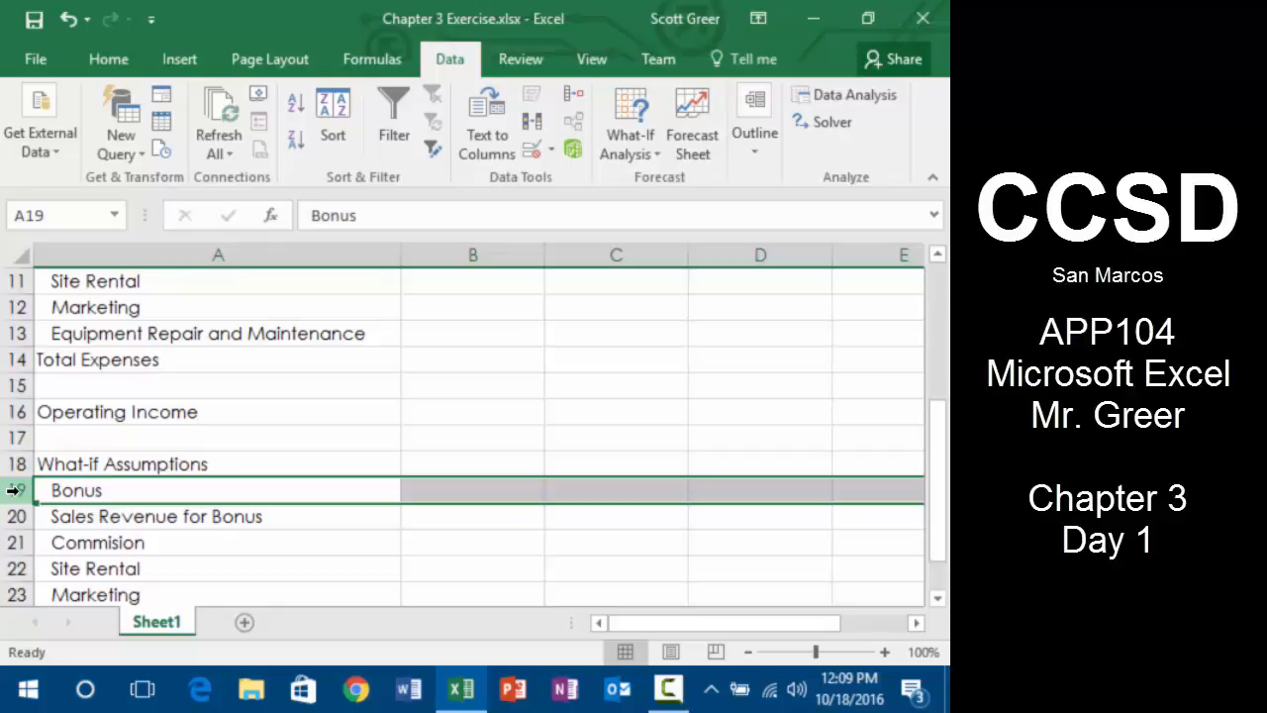
{"action": "right_click", "coordinate": [15, 490]}
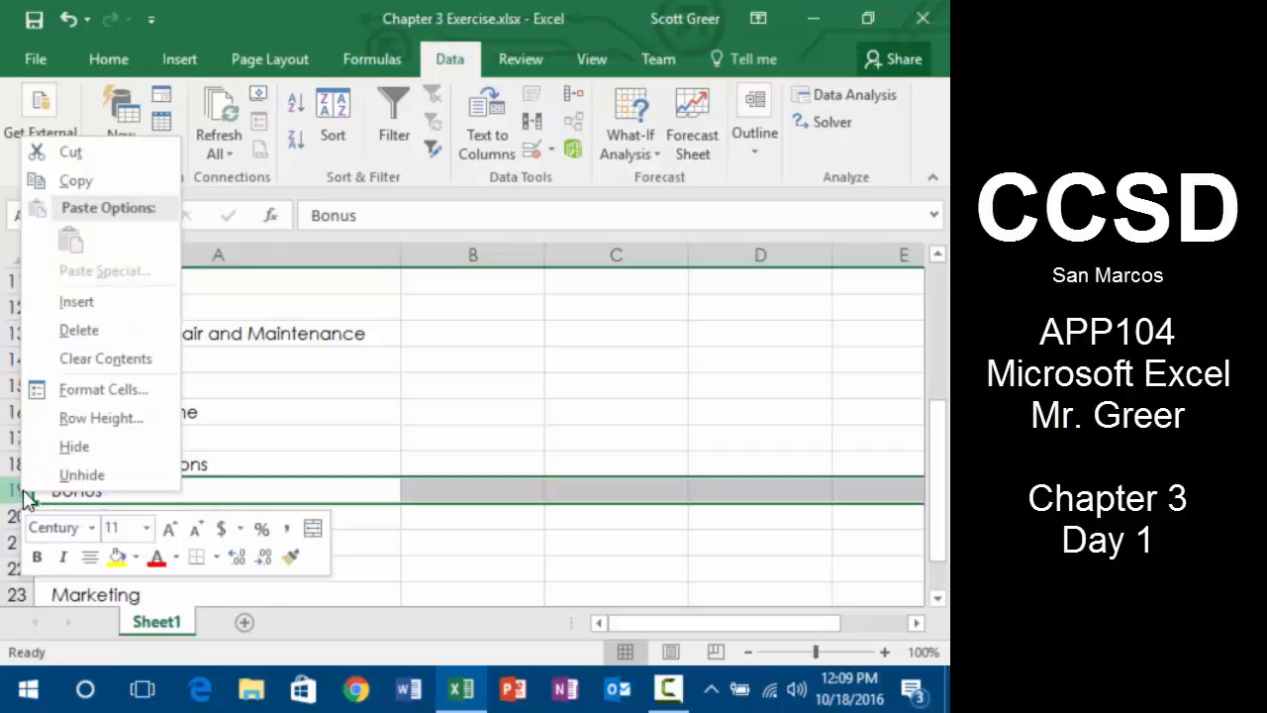
{"action": "left_click", "coordinate": [76, 302]}
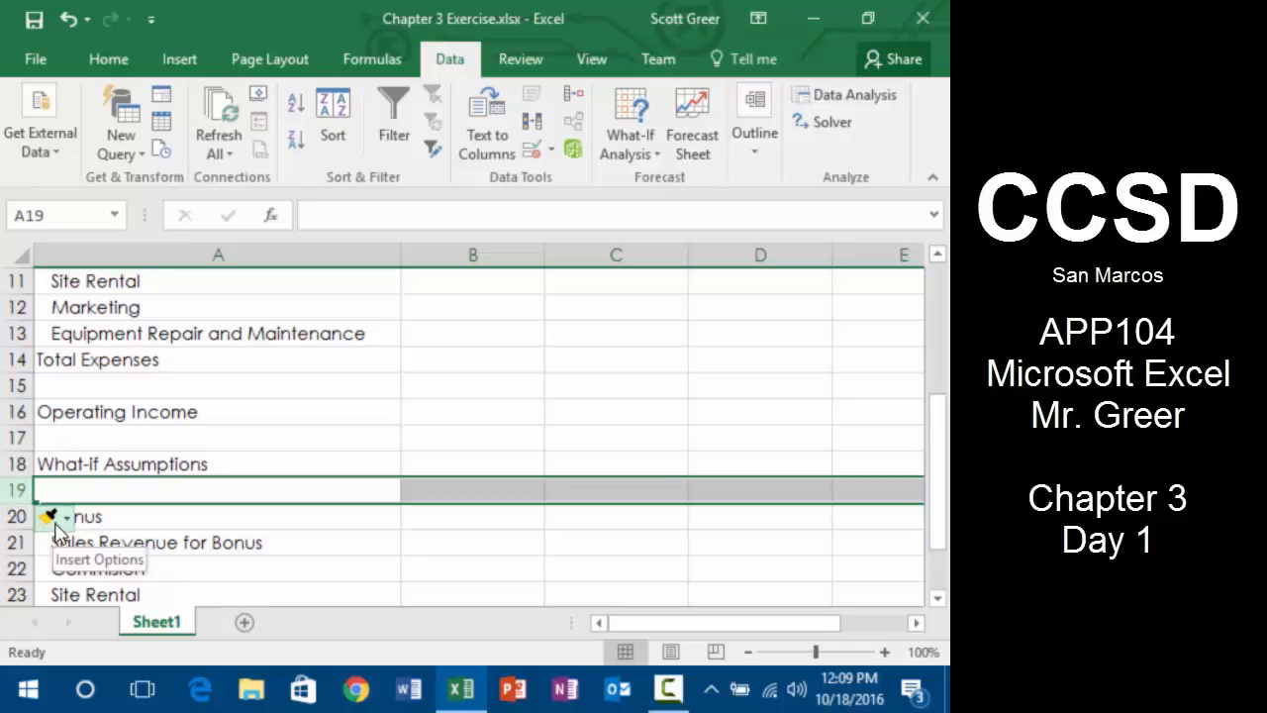
{"action": "left_click", "coordinate": [65, 519]}
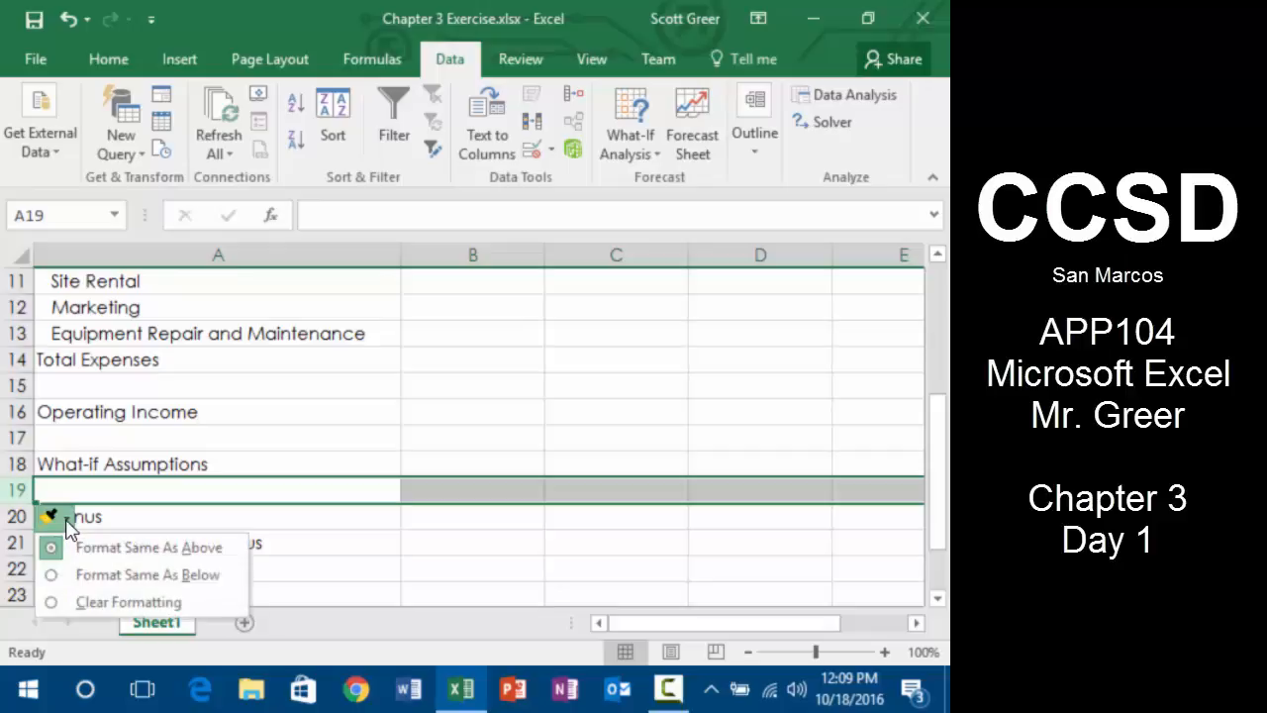
{"action": "left_click", "coordinate": [102, 576]}
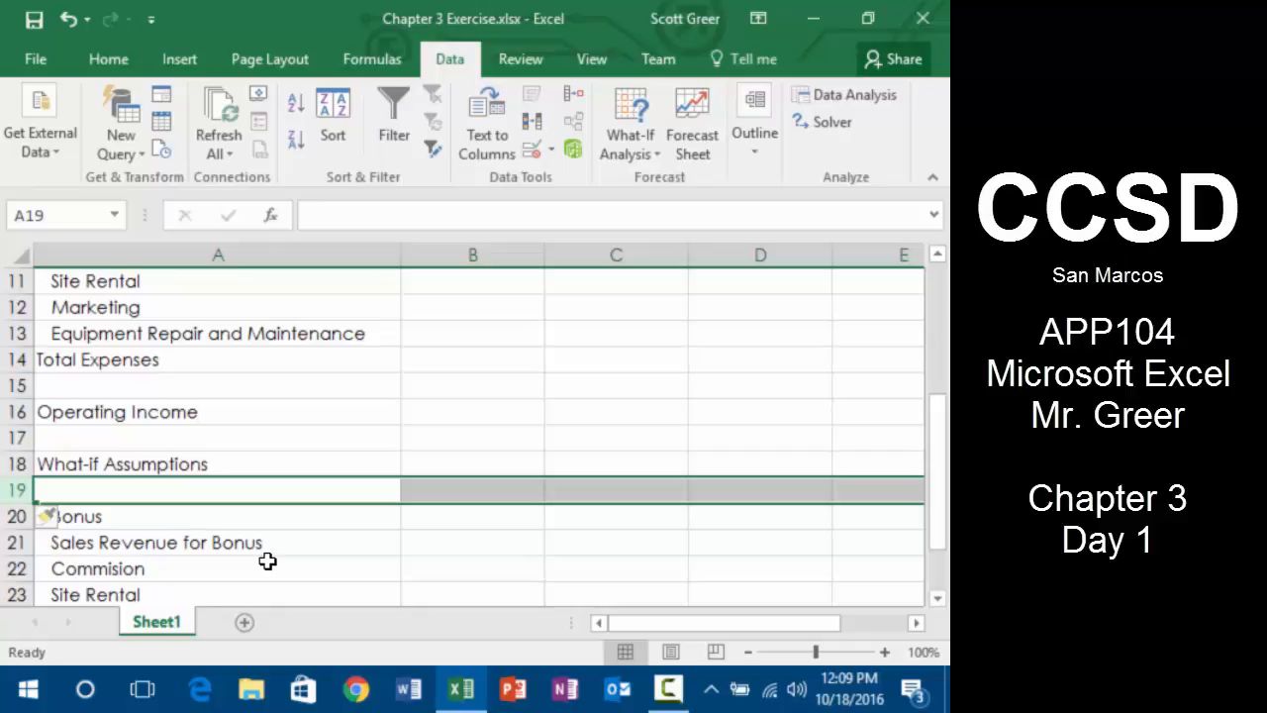
{"action": "type", "text": "Margin"}
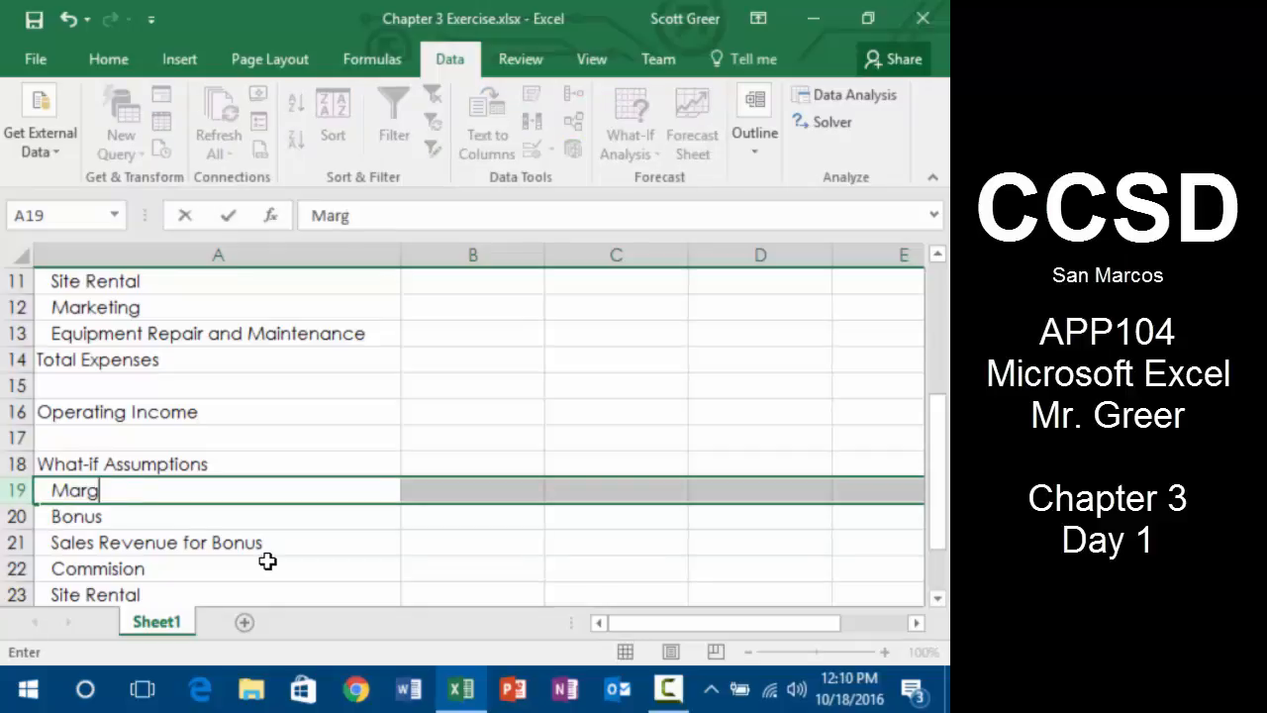
{"action": "key", "text": "Tab"}
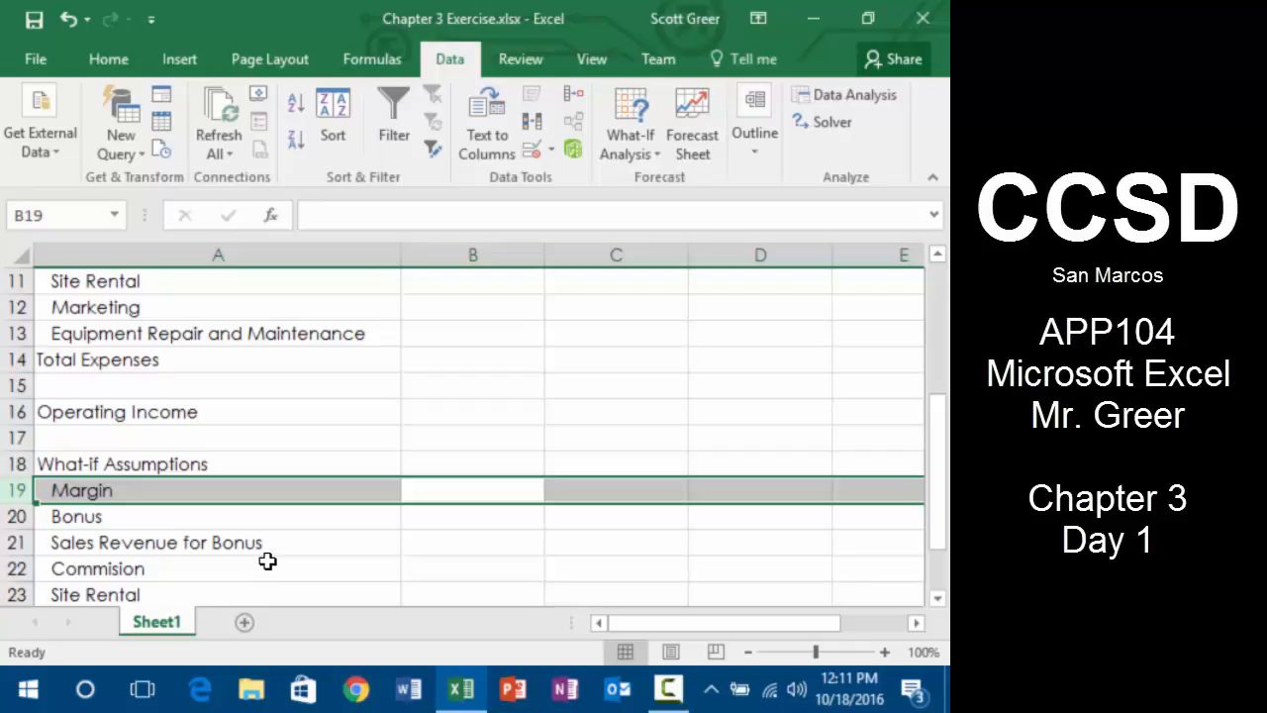
- Look over the empty projection cells under the month headings, from Revenue down through the Expenses rows
{"action": "key", "text": "Right"}
{"action": "key", "text": "Right"}
{"action": "key", "text": "Up"}
{"action": "key", "text": "Up"}
{"action": "key", "text": "Up"}
{"action": "key", "text": "Up"}
{"action": "key", "text": "Up"}
{"action": "key", "text": "Up"}
{"action": "key", "text": "Up"}
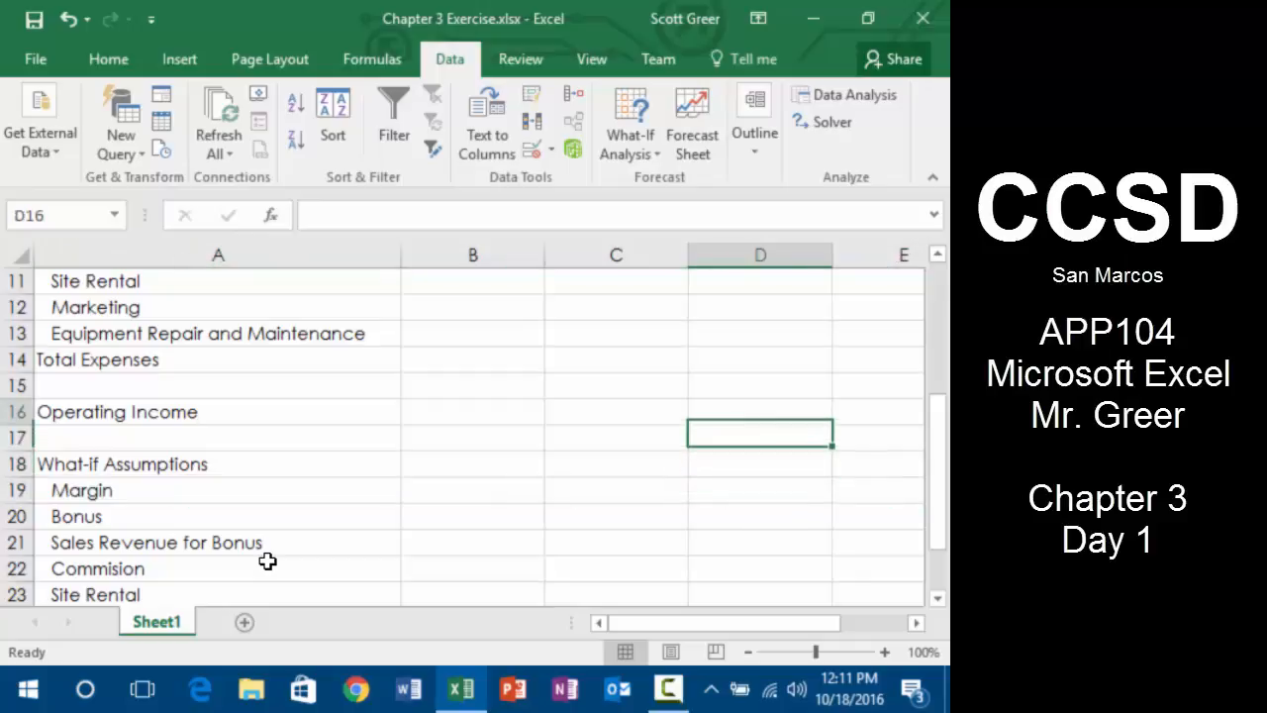
{"action": "key", "text": "Up"}
{"action": "key", "text": "Up"}
{"action": "key", "text": "Up"}
{"action": "key", "text": "Up"}
{"action": "key", "text": "Up"}
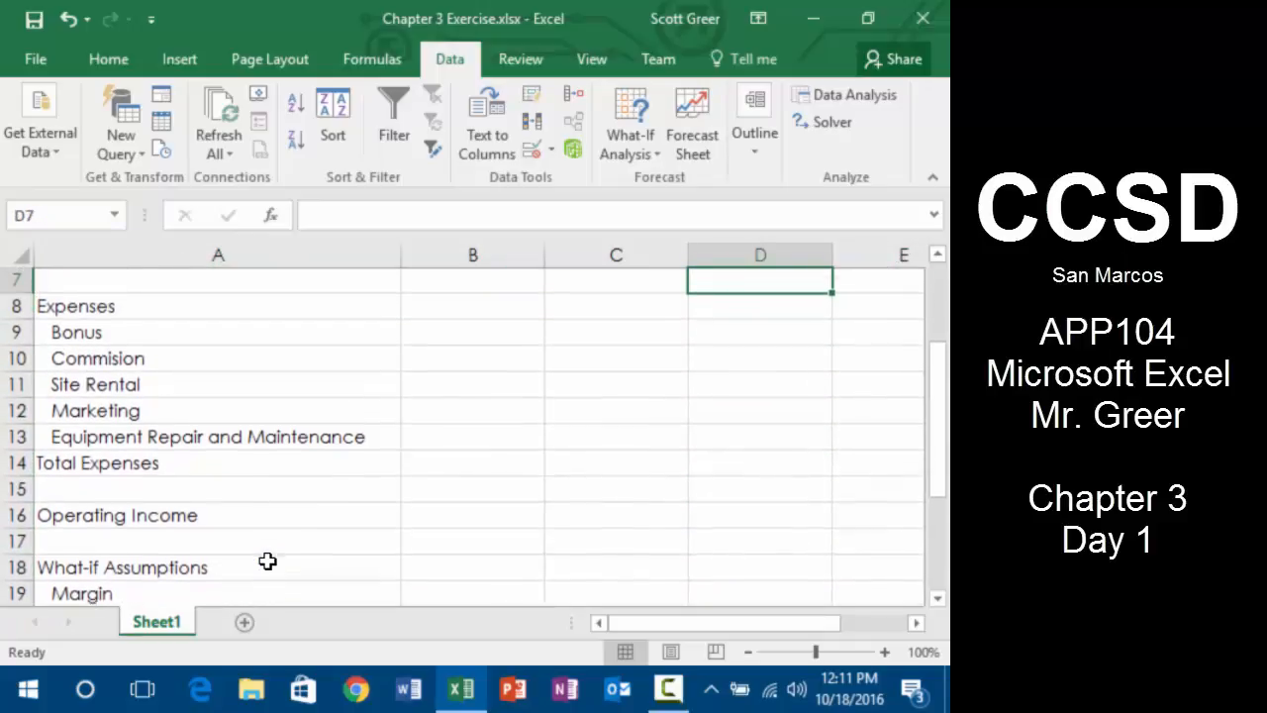
{"action": "key", "text": "Left"}
{"action": "key", "text": "Up"}
{"action": "key", "text": "Up"}
{"action": "key", "text": "Up"}
{"action": "key", "text": "Up"}
{"action": "key", "text": "Left"}
{"action": "key", "text": "Down"}
{"action": "key", "text": "Down"}
{"action": "key", "text": "Down"}
{"action": "key", "text": "Down"}
{"action": "key", "text": "Down"}
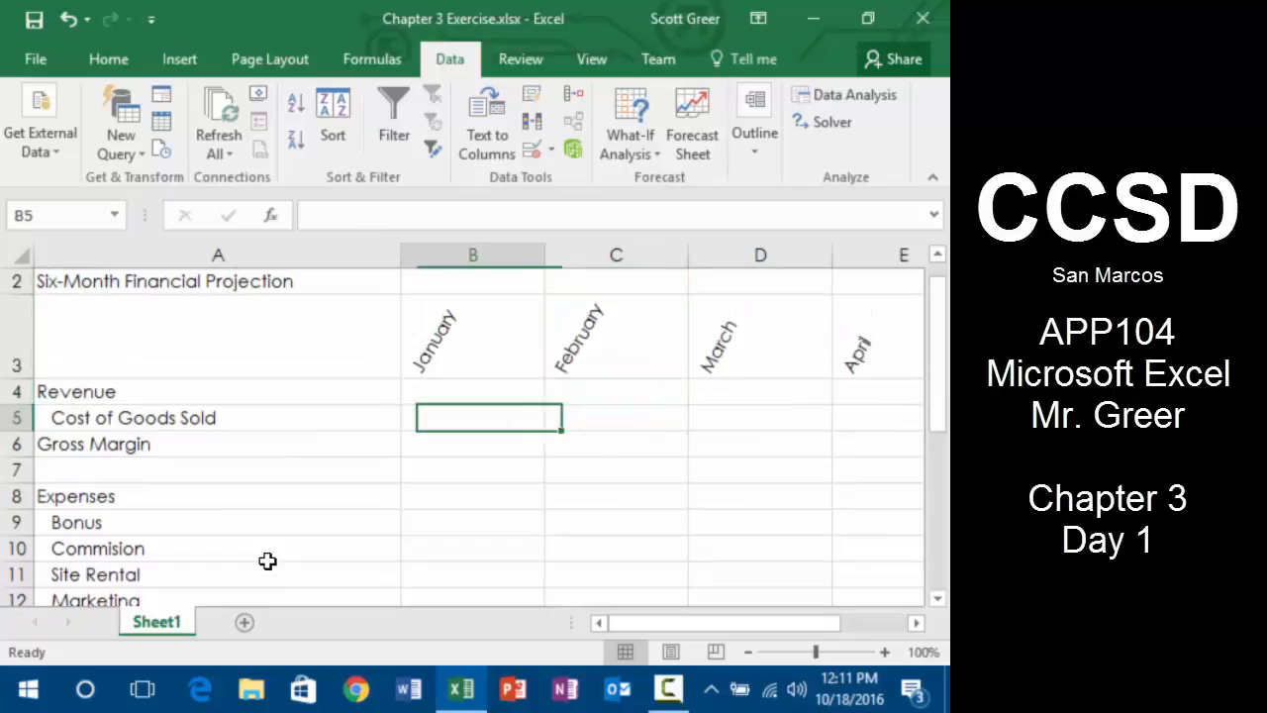
{"action": "key", "text": "Down"}
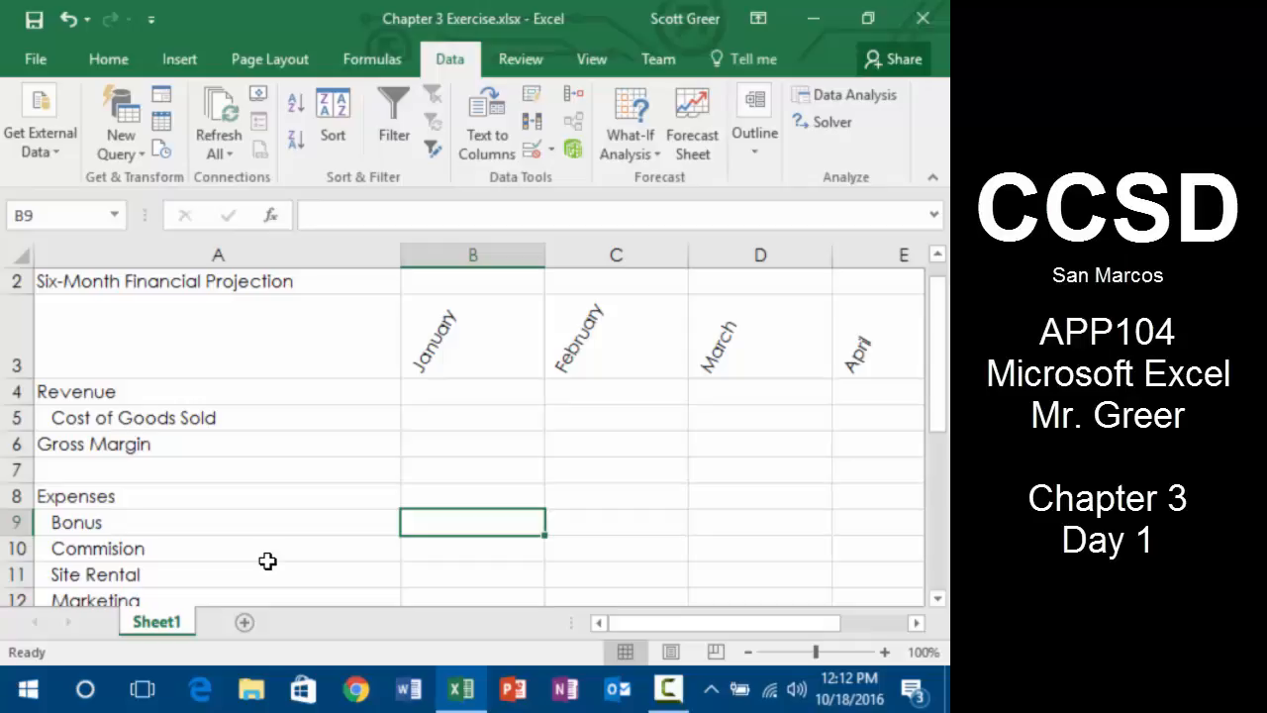
- Enter 78.75% as the Margin assumption in cell B19
{"action": "key", "text": "Down"}
{"action": "key", "text": "Down"}
{"action": "key", "text": "Down"}
{"action": "key", "text": "Down"}
{"action": "key", "text": "Down"}
{"action": "key", "text": "Down"}
{"action": "key", "text": "Down"}
{"action": "key", "text": "Down"}
{"action": "key", "text": "Down"}
{"action": "key", "text": "Down"}
{"action": "key", "text": "Down"}
{"action": "key", "text": "Down"}
{"action": "key", "text": "Down"}
{"action": "key", "text": "Down"}
{"action": "key", "text": "Down"}
{"action": "key", "text": "Down"}
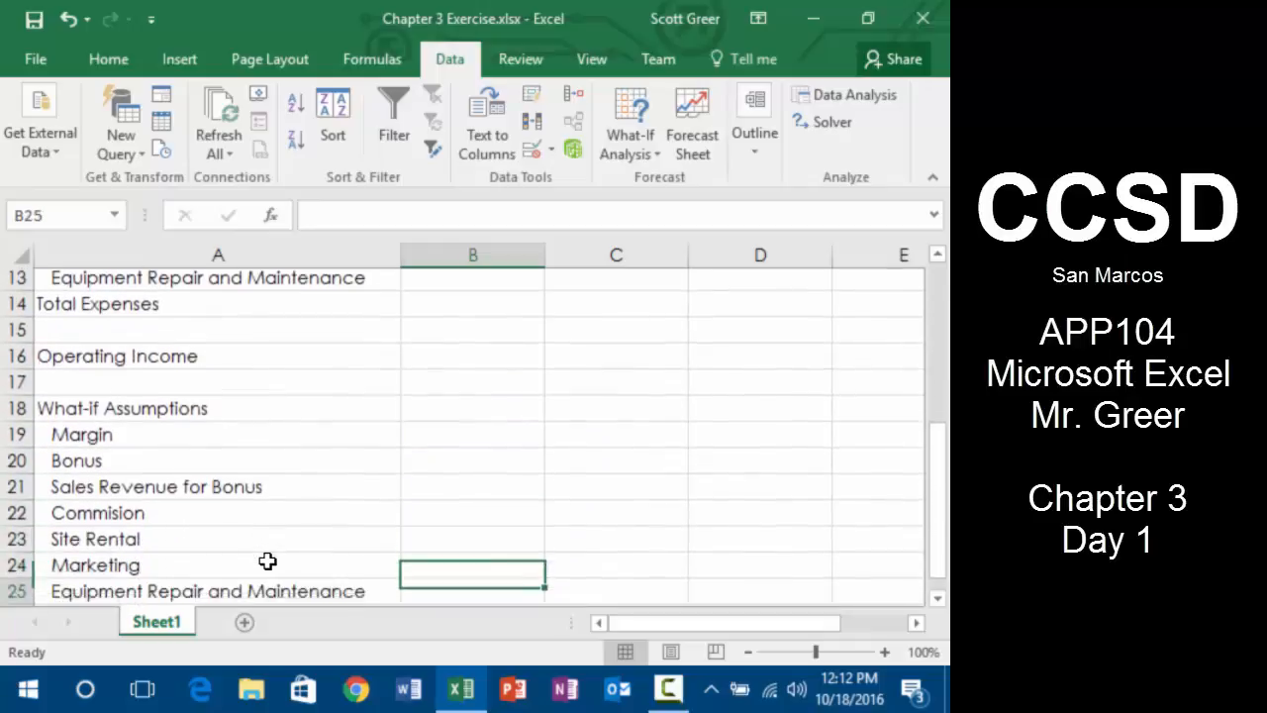
{"action": "key", "text": "Down"}
{"action": "key", "text": "Down"}
{"action": "key", "text": "Up"}
{"action": "key", "text": "Up"}
{"action": "key", "text": "Up"}
{"action": "key", "text": "Up"}
{"action": "key", "text": "Up"}
{"action": "key", "text": "Up"}
{"action": "key", "text": "Up"}
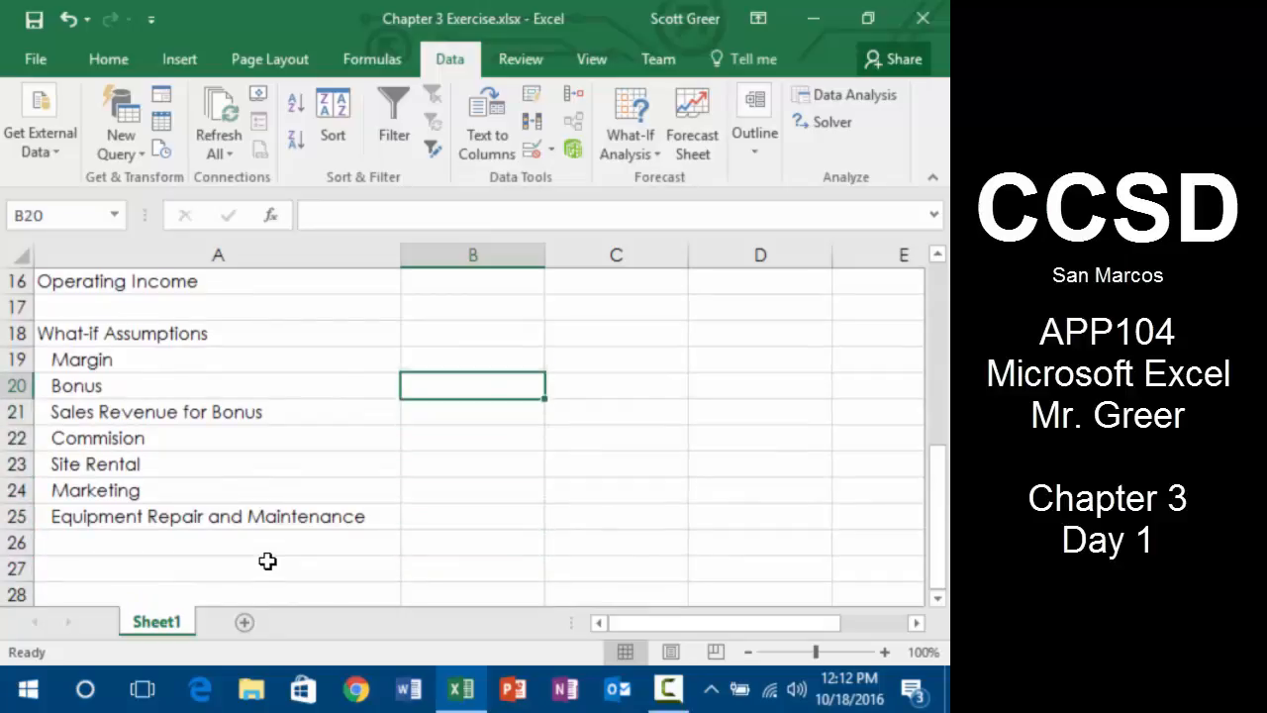
{"action": "key", "text": "Up"}
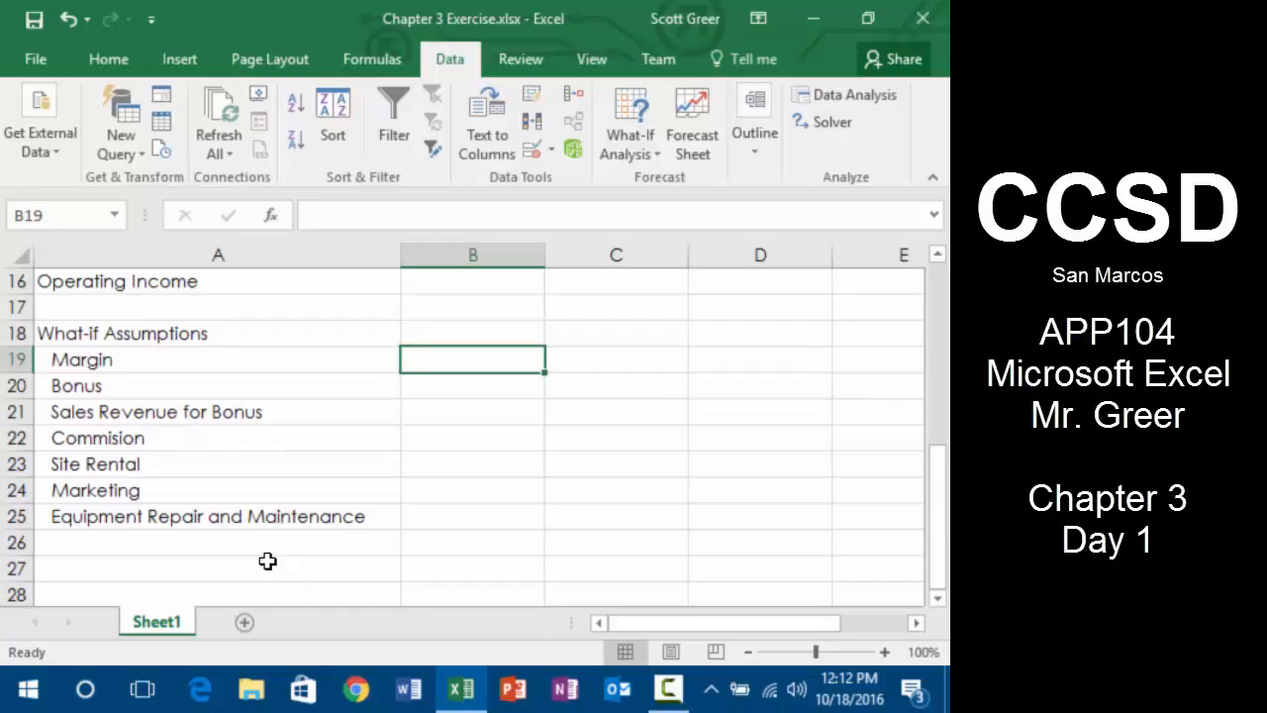
{"action": "type", "text": "78.7"}
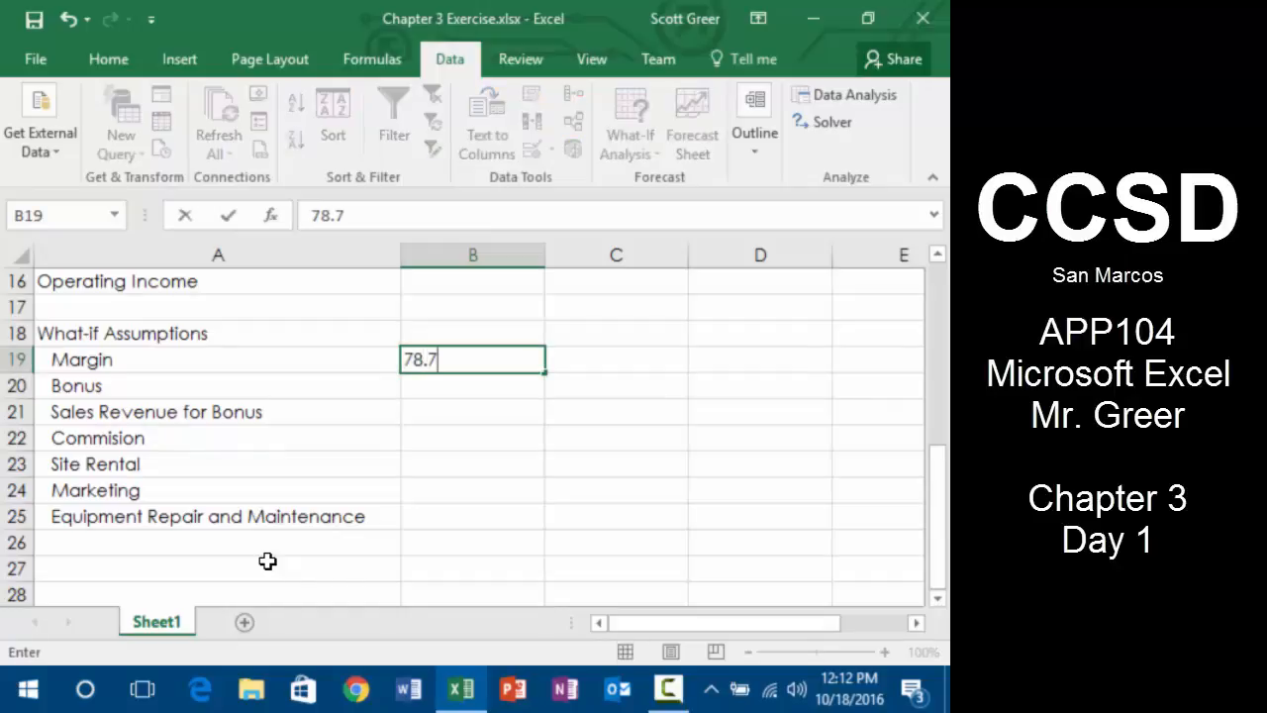
{"action": "type", "text": "5%"}
{"action": "key", "text": "Return"}
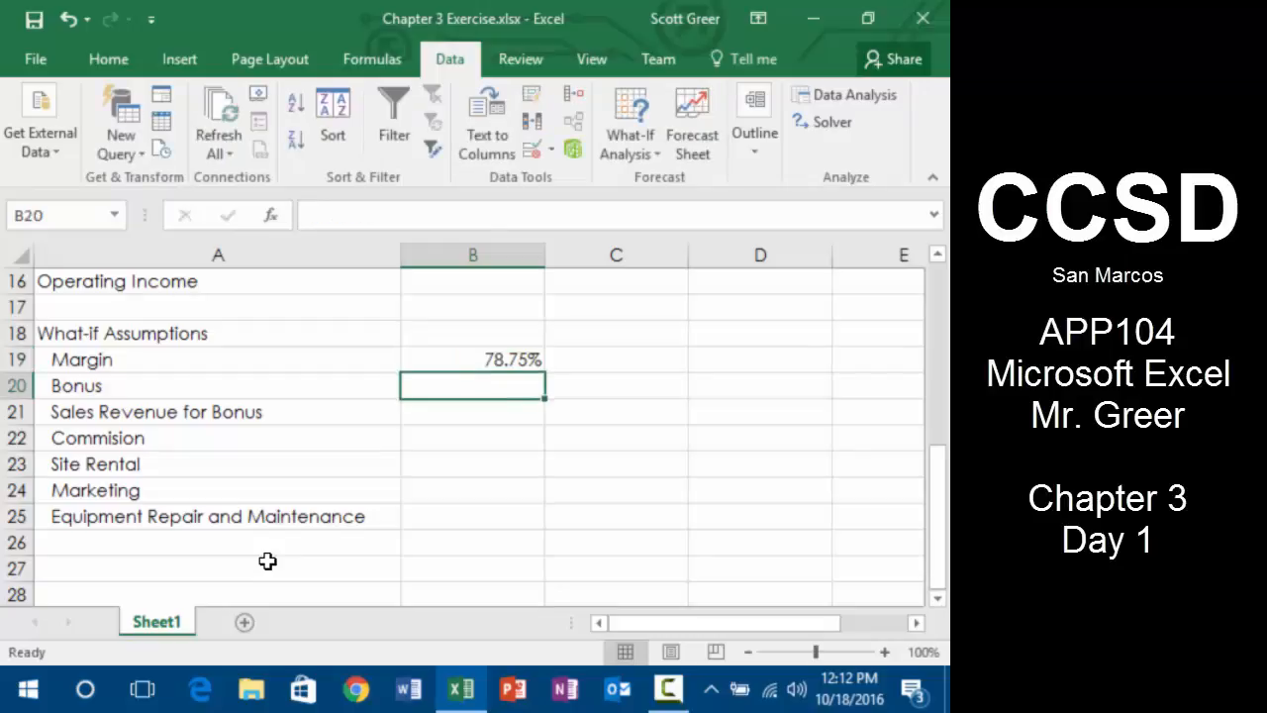
- Enter 3,500.00 as the Bonus assumption in cell B20
{"action": "type", "text": "3"}
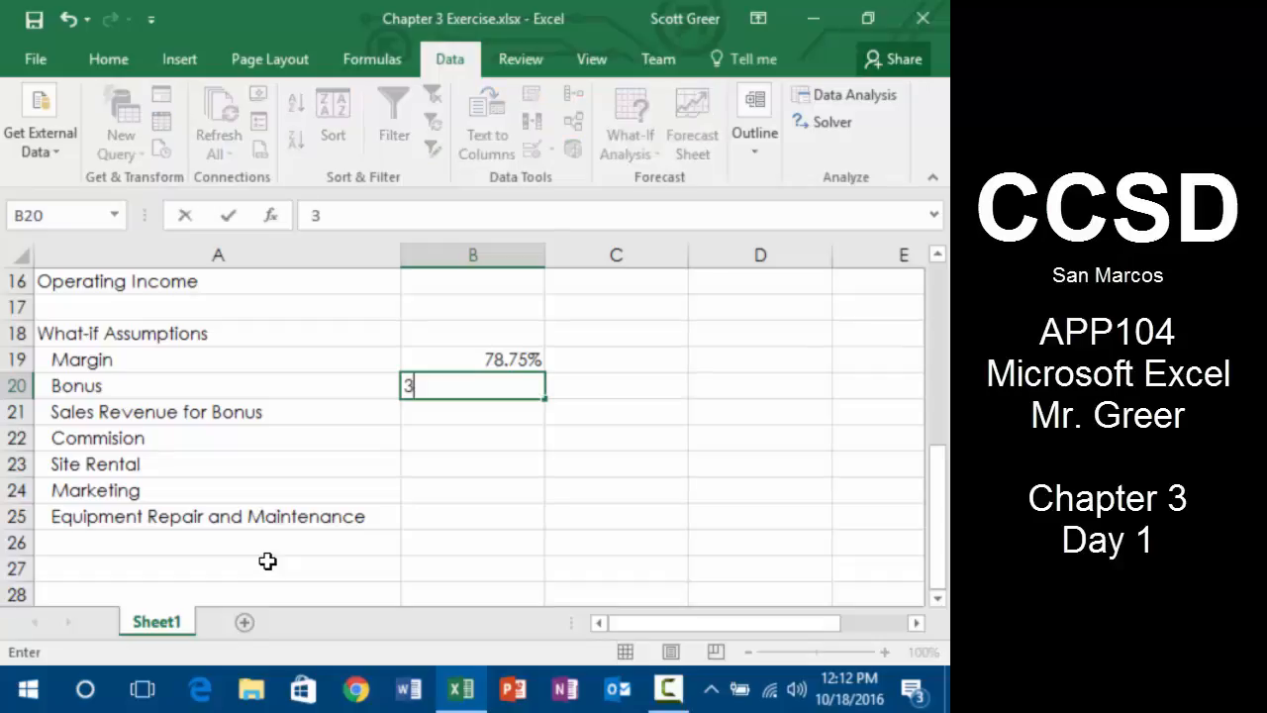
{"action": "type", "text": ",500.00"}
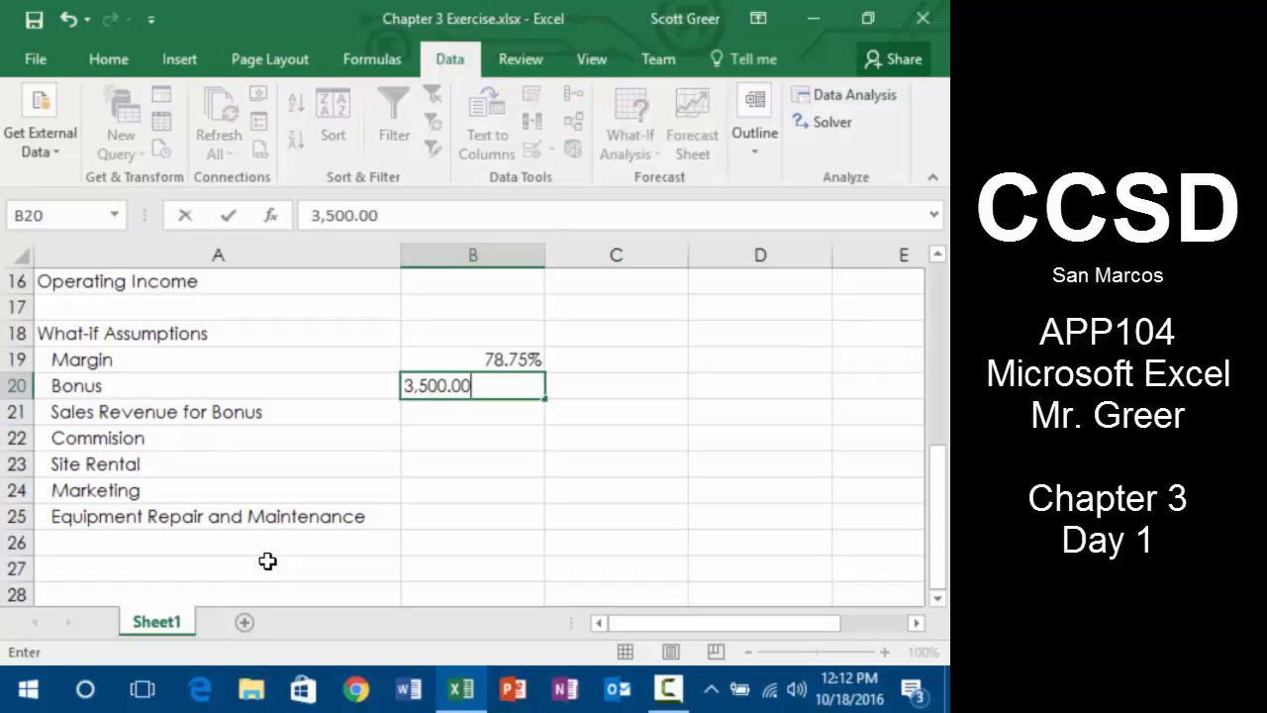
{"action": "key", "text": "Return"}
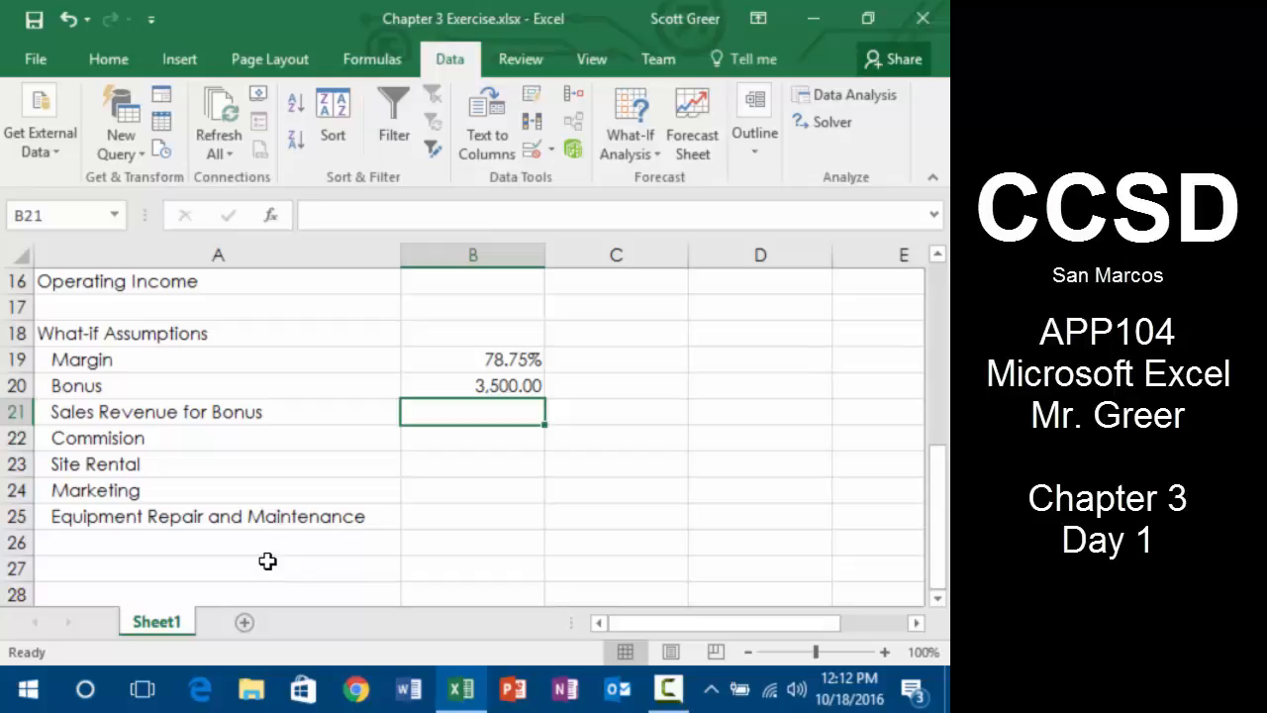
- Enter 65,000.00 as the Sales Revenue for Bonus assumption in cell B21
{"action": "type", "text": "65,000."}
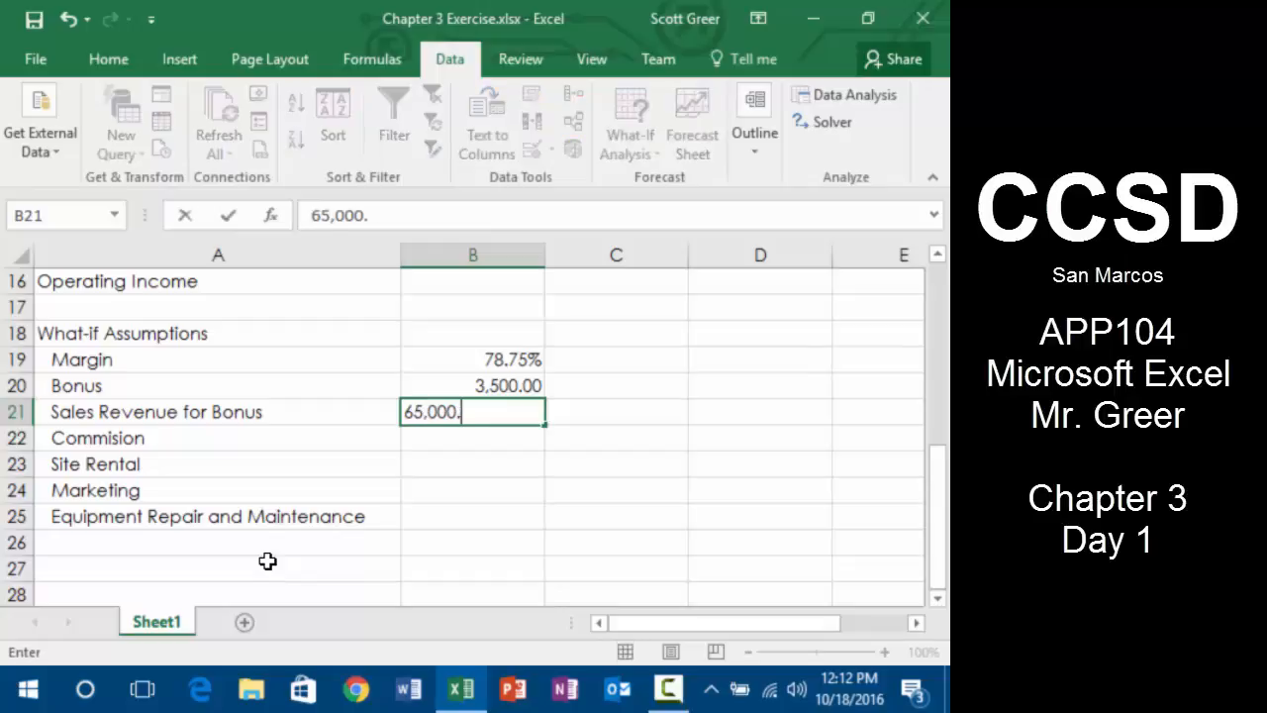
{"action": "type", "text": "00"}
{"action": "key", "text": "Return"}
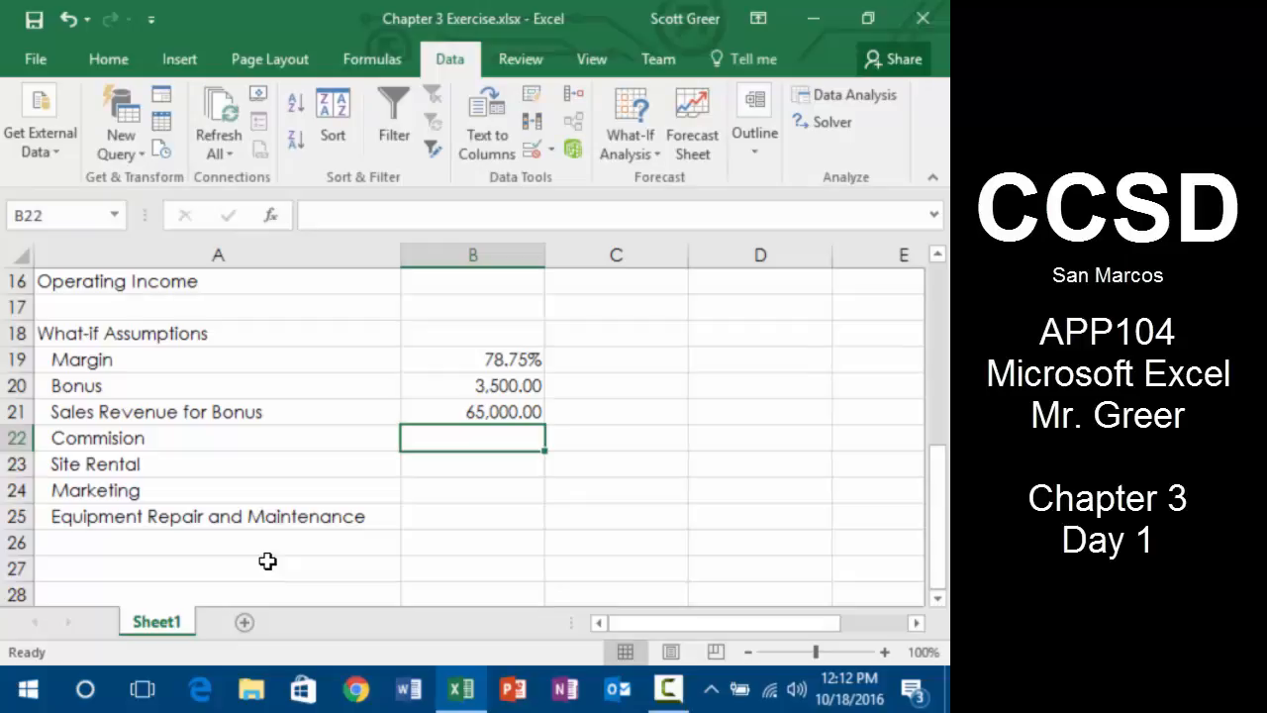
- Enter the Commission assumption 25.00% in cell B22 and the Site Rental assumption 10.00% in cell B23
{"action": "type", "text": "25.00"}
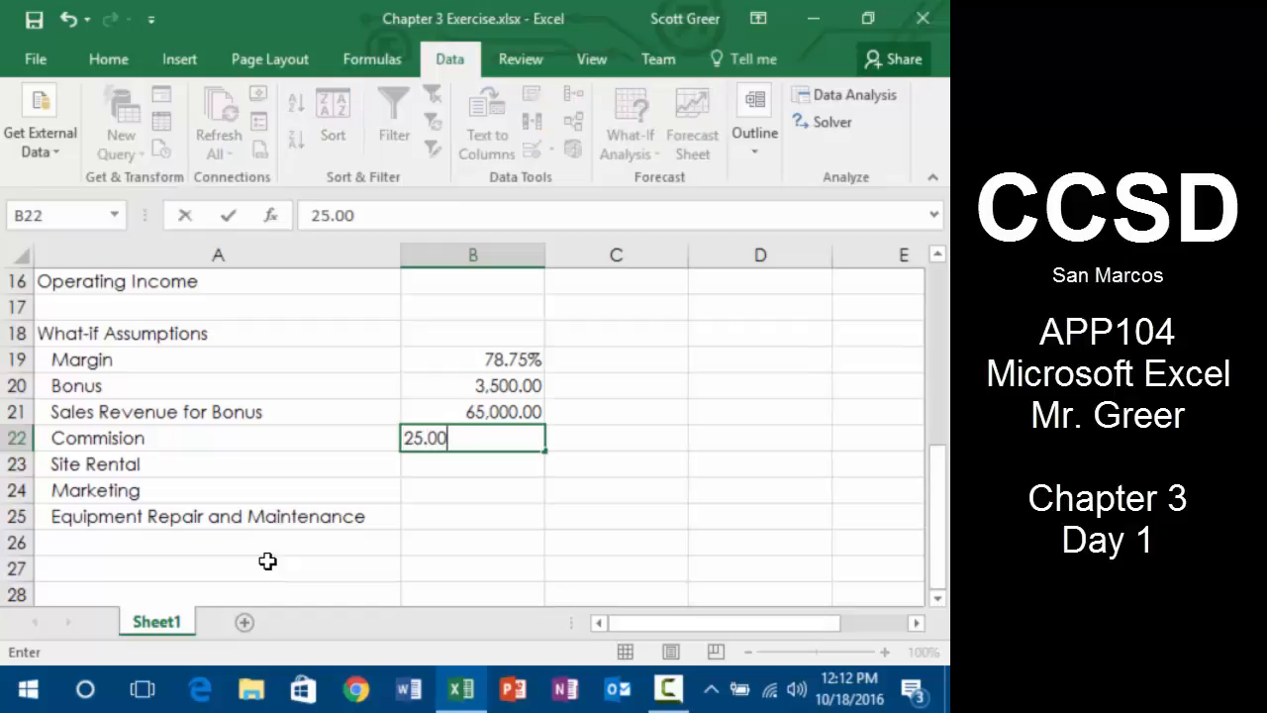
{"action": "type", "text": "%"}
{"action": "key", "text": "Return"}
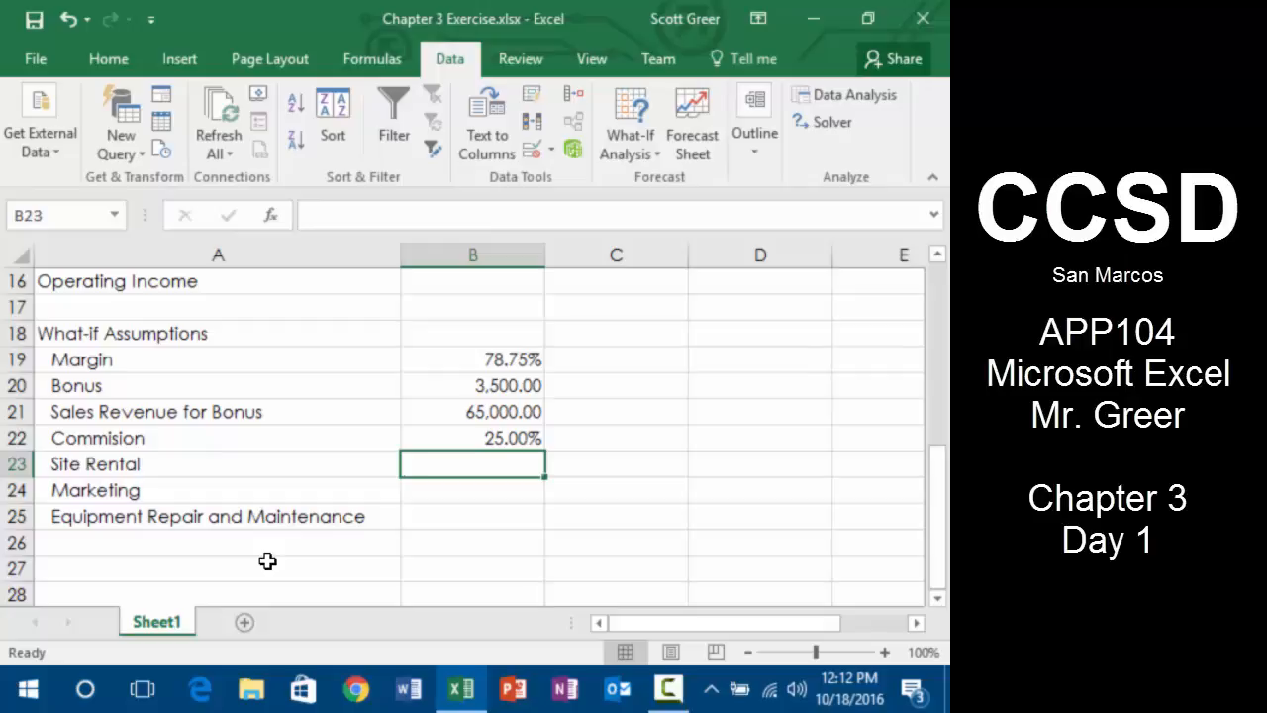
{"action": "type", "text": "10.00"}
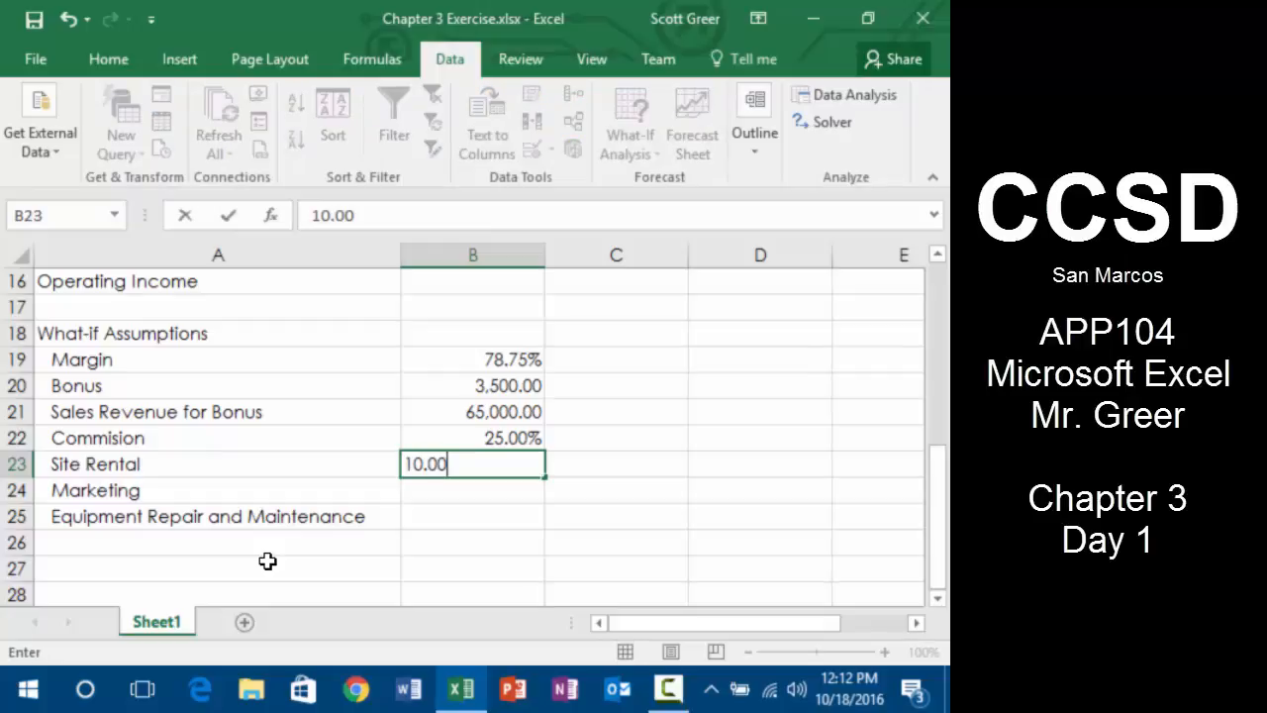
{"action": "type", "text": "%"}
{"action": "key", "text": "Return"}
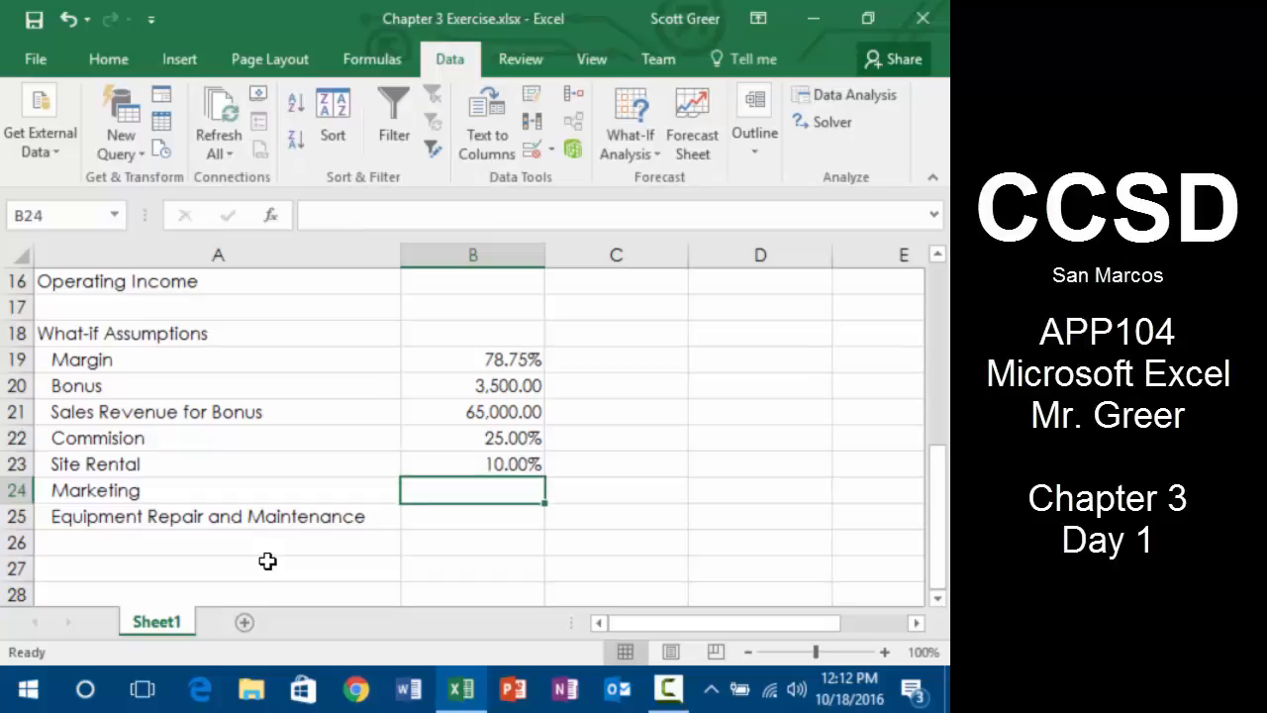
- Enter the Marketing assumption 5.00% in cell B24 and the Equipment Repair and Maintenance assumption 3.00% in cell B25
{"action": "type", "text": "5.00"}
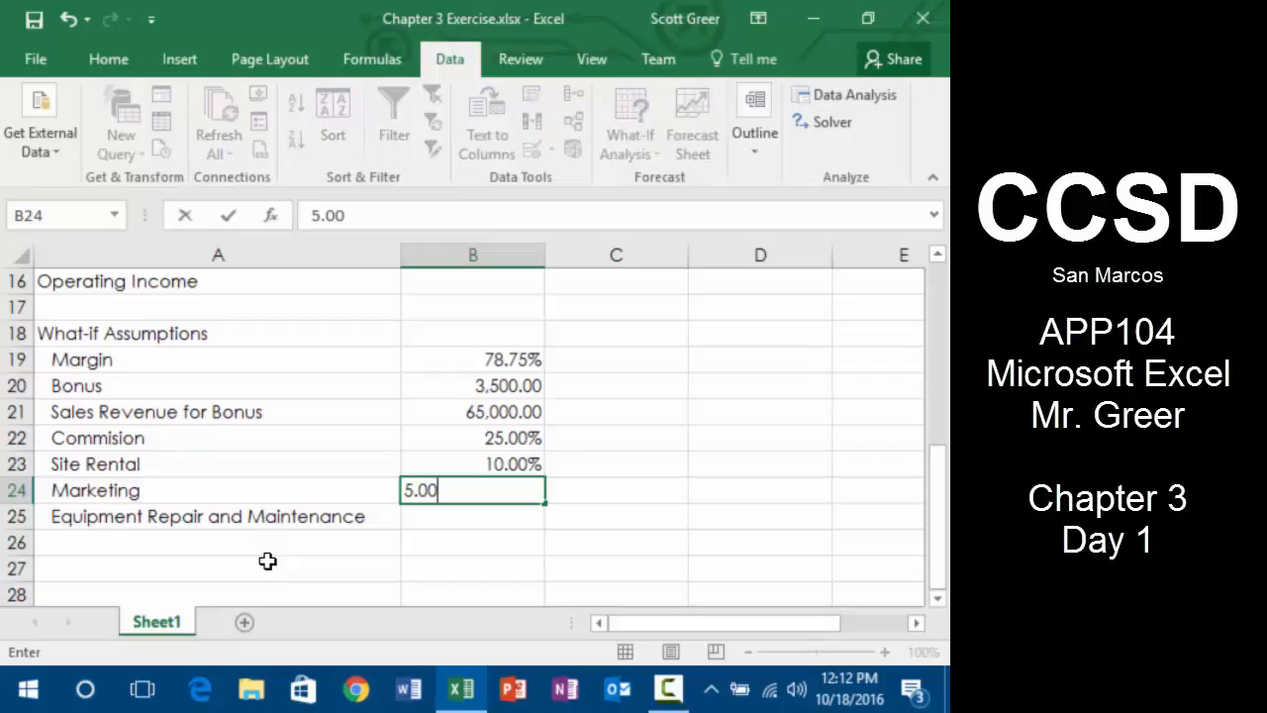
{"action": "type", "text": "%"}
{"action": "key", "text": "Return"}
{"action": "type", "text": "3.00"}
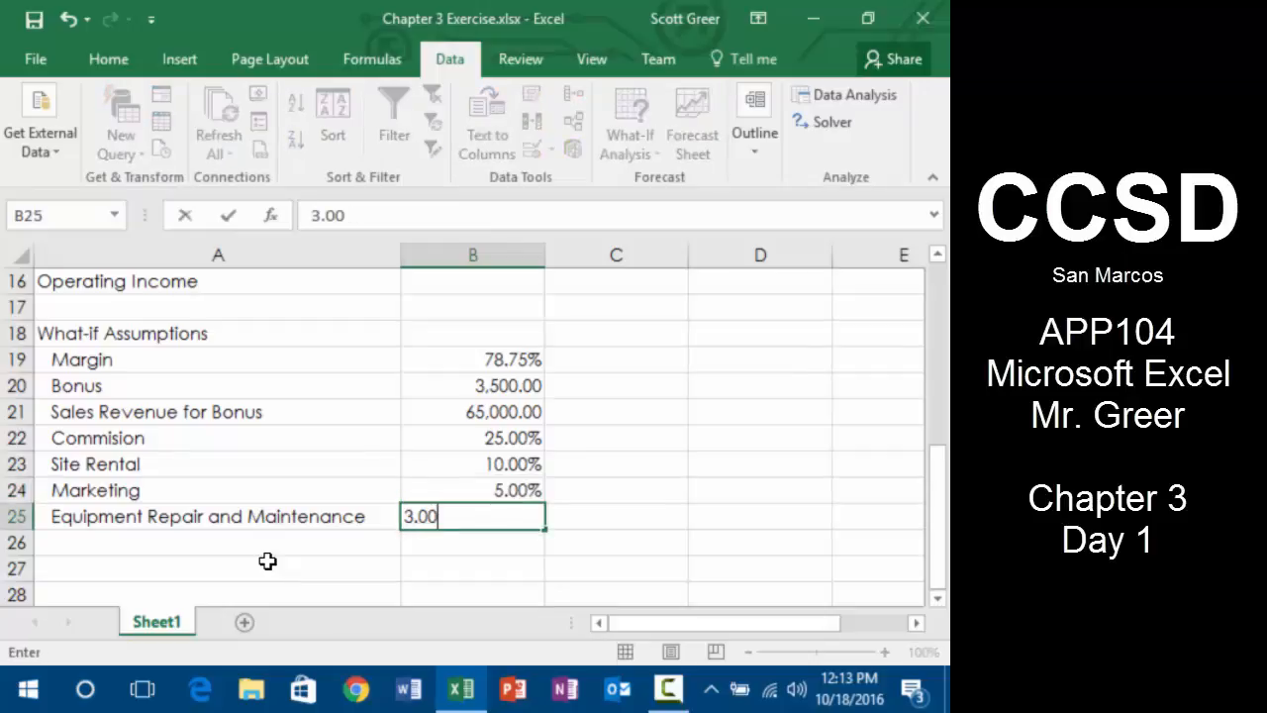
{"action": "type", "text": "%"}
{"action": "key", "text": "Return"}
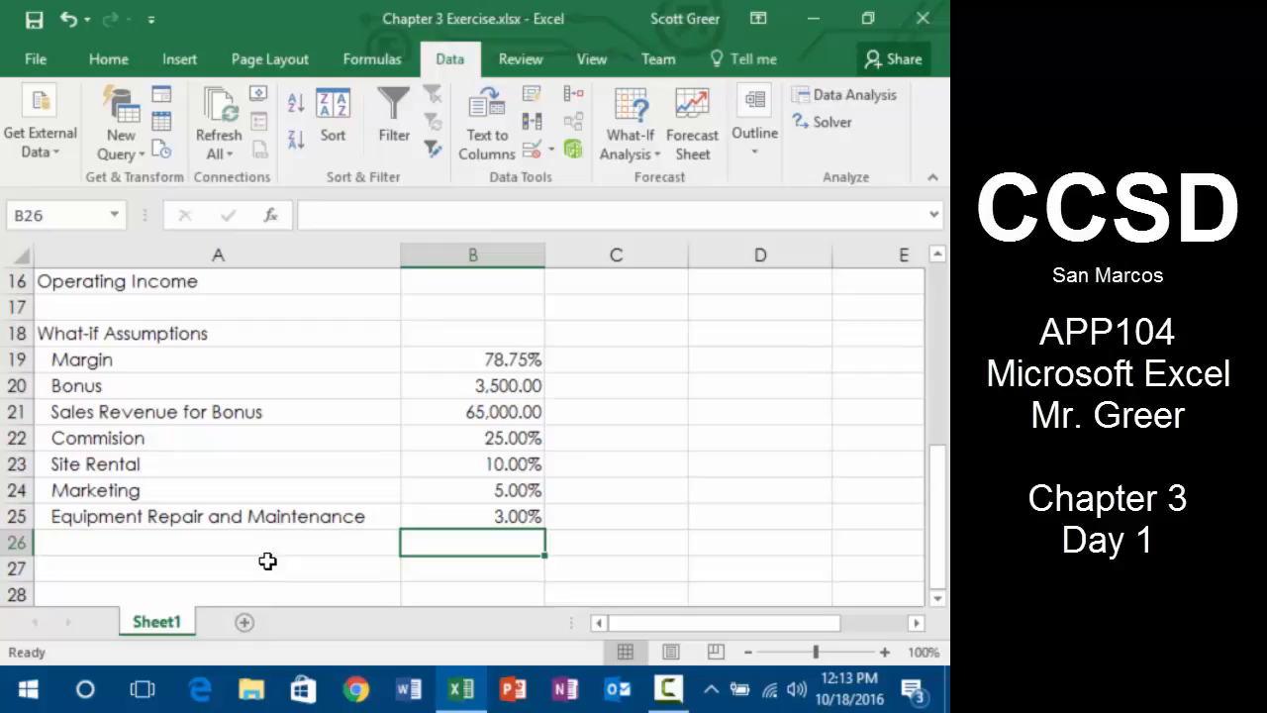
- Enter the projected Revenue for January, 55,000.00, in cell B4 and for February, 62,500.00, in cell C4
{"action": "key", "text": "Up"}
{"action": "key", "text": "Up"}
{"action": "key", "text": "Up"}
{"action": "key", "text": "Up"}
{"action": "key", "text": "Up"}
{"action": "key", "text": "Up"}
{"action": "key", "text": "Up"}
{"action": "key", "text": "Up"}
{"action": "key", "text": "Up"}
{"action": "key", "text": "Up"}
{"action": "key", "text": "Up"}
{"action": "key", "text": "Up"}
{"action": "key", "text": "Up"}
{"action": "key", "text": "Up"}
{"action": "key", "text": "Up"}
{"action": "key", "text": "Up"}
{"action": "key", "text": "Up"}
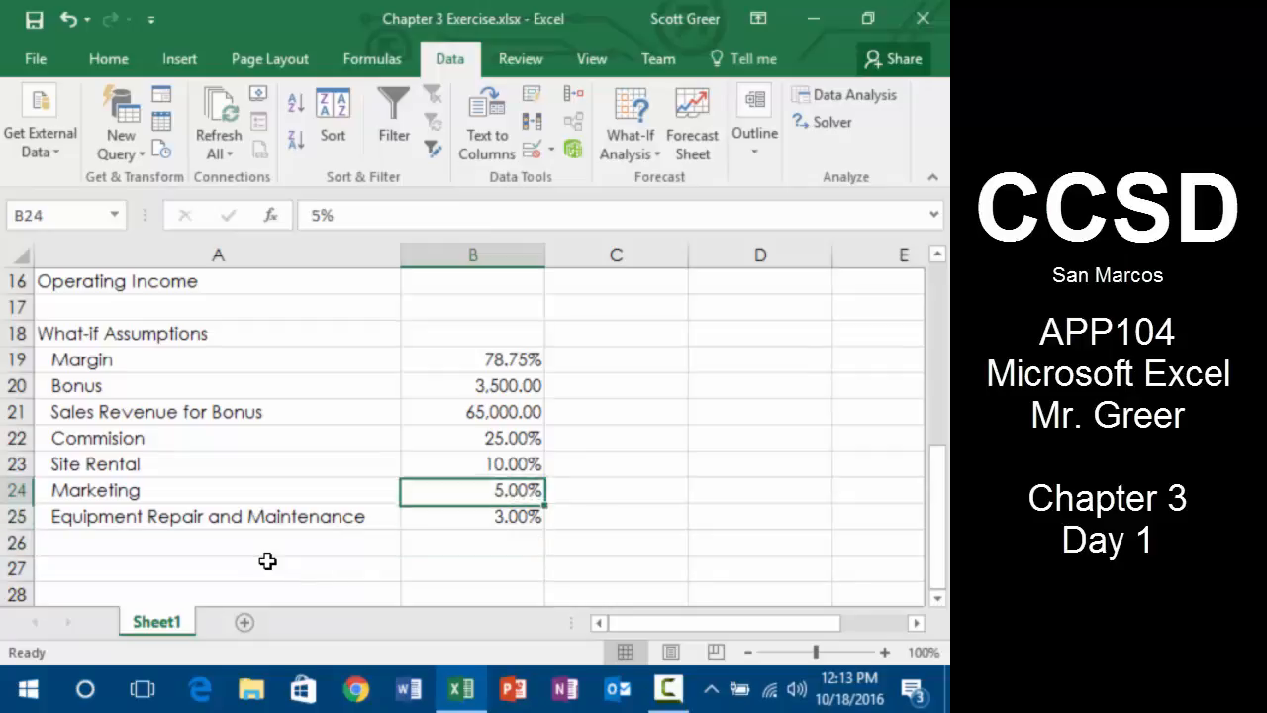
{"action": "key", "text": "Up"}
{"action": "key", "text": "Up"}
{"action": "key", "text": "Up"}
{"action": "key", "text": "Up"}
{"action": "key", "text": "Up"}
{"action": "key", "text": "Up"}
{"action": "key", "text": "Up"}
{"action": "key", "text": "Up"}
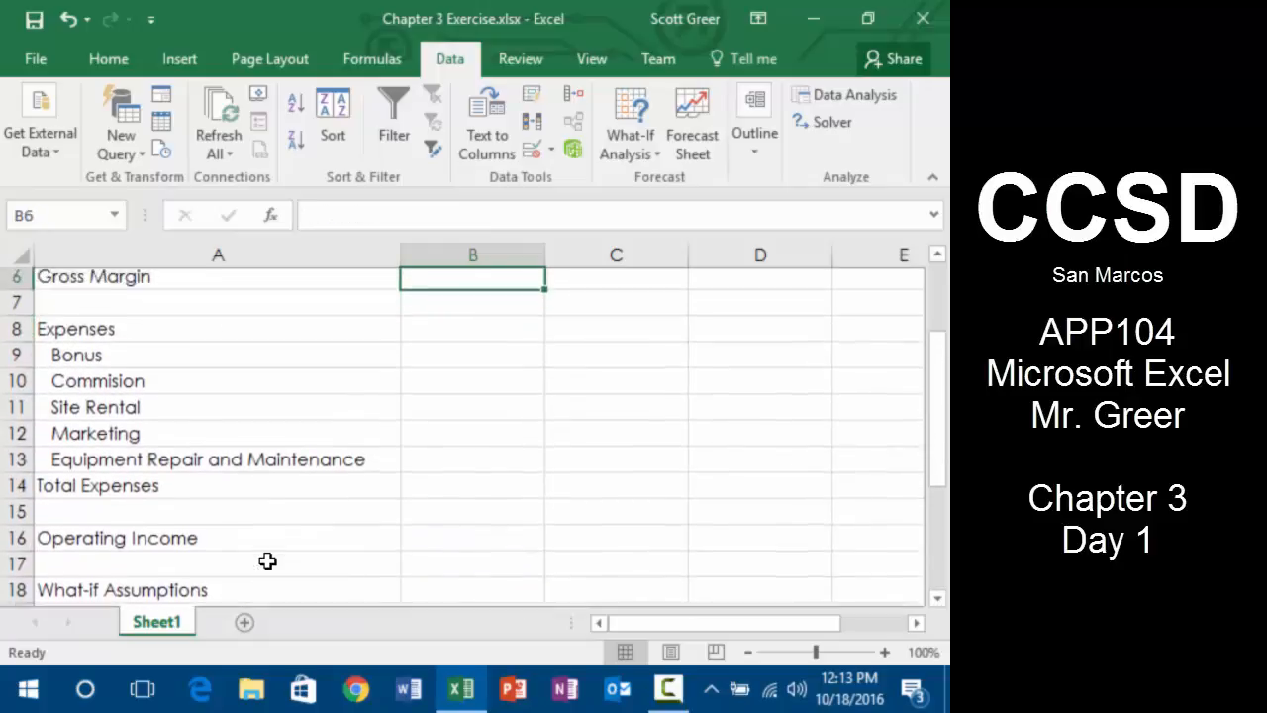
{"action": "key", "text": "Down"}
{"action": "key", "text": "Down"}
{"action": "key", "text": "Down"}
{"action": "key", "text": "Down"}
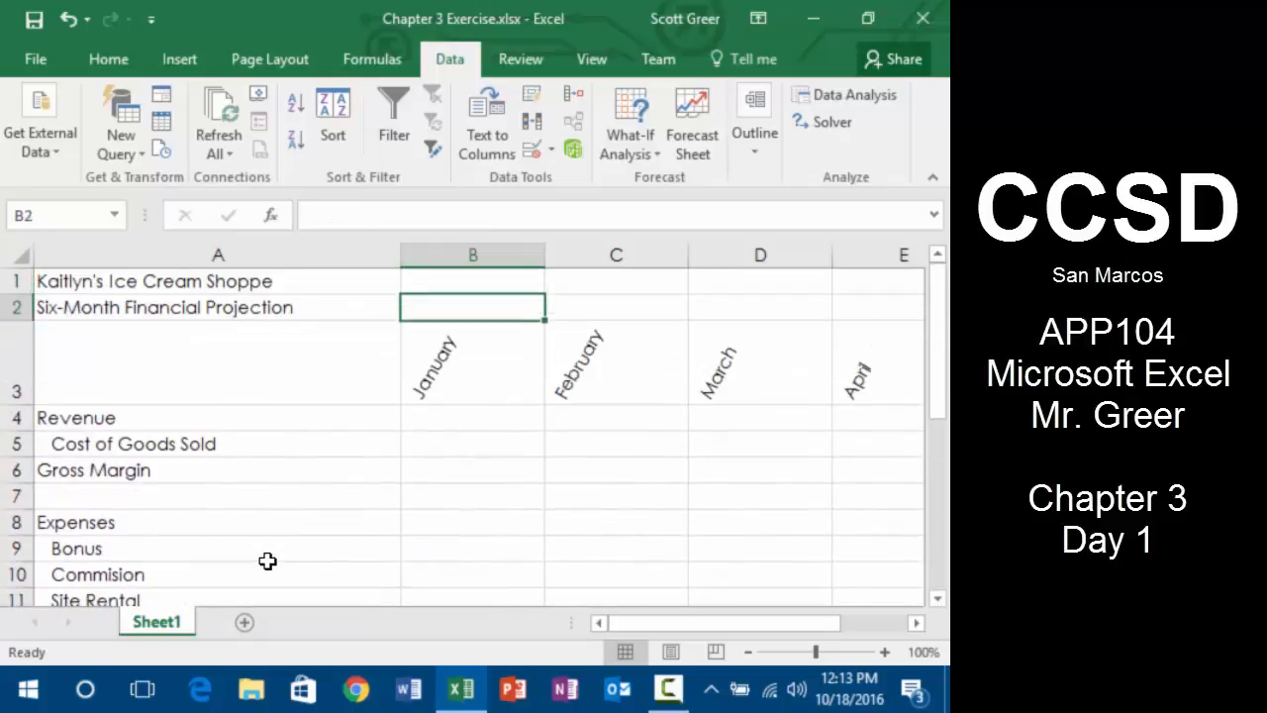
{"action": "key", "text": "Up"}
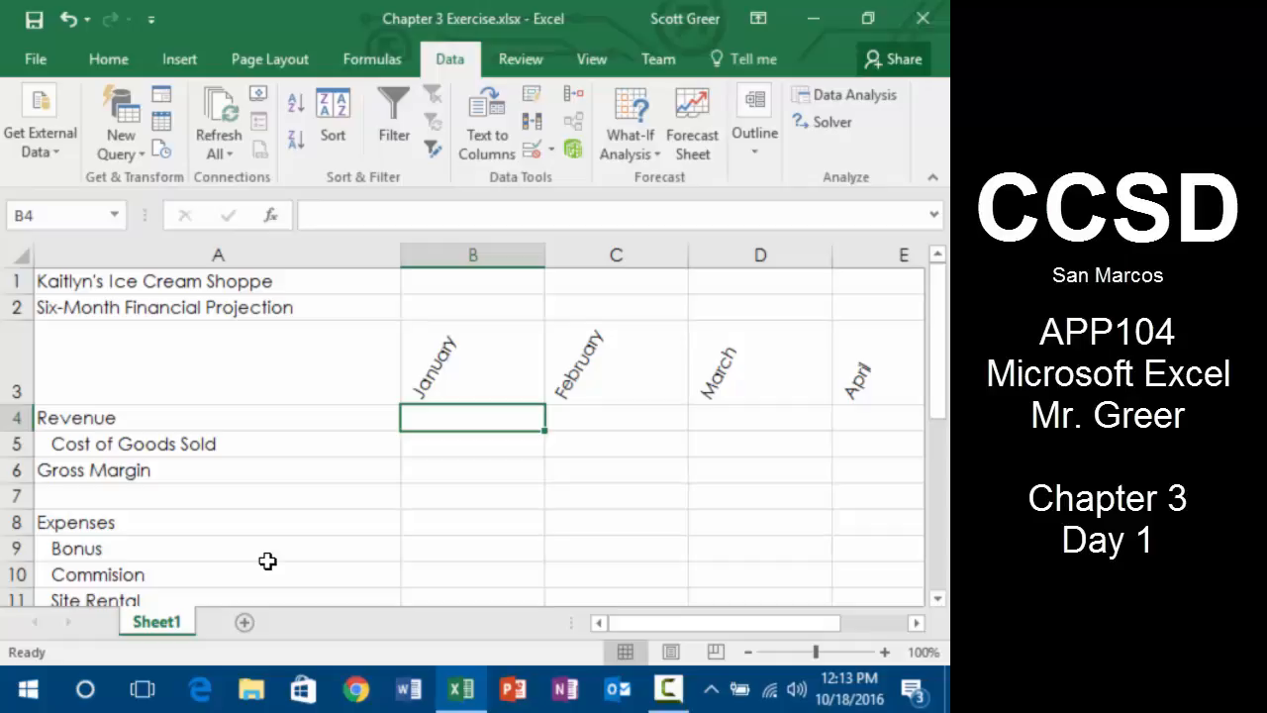
{"action": "type", "text": "55,000."}
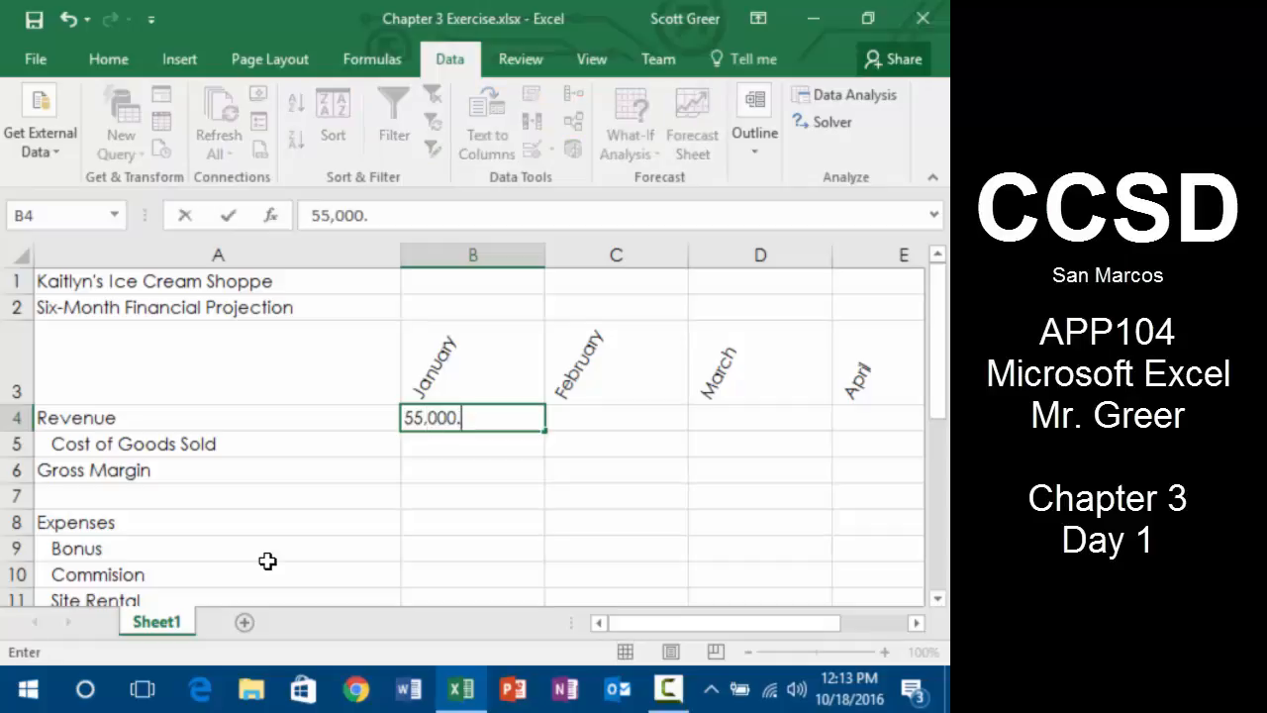
{"action": "type", "text": "00"}
{"action": "key", "text": "Tab"}
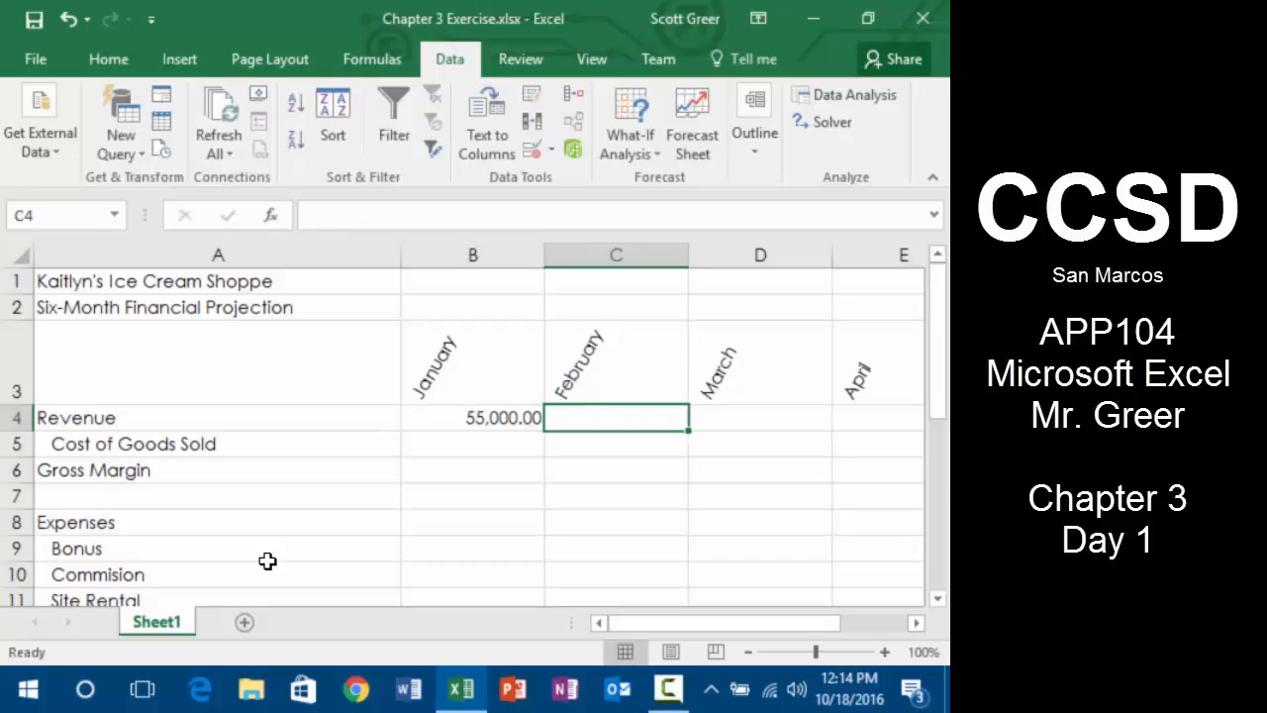
{"action": "type", "text": "62"}
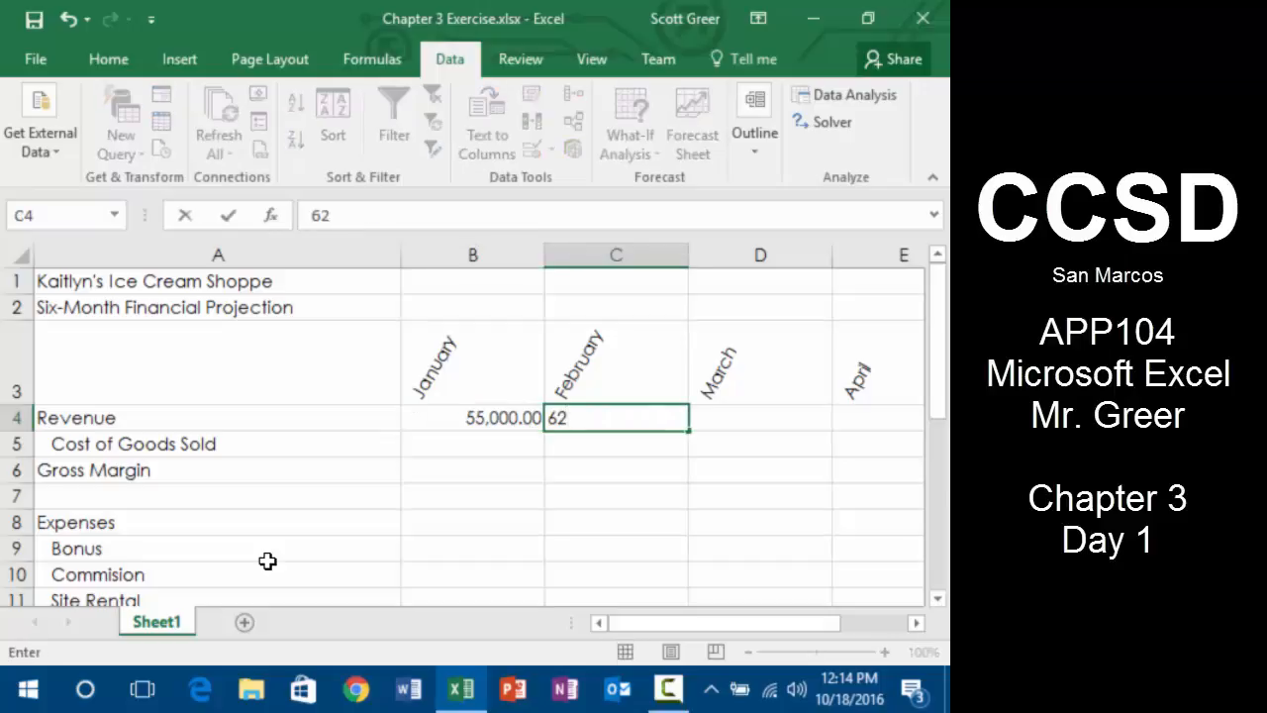
{"action": "type", "text": ",500.00"}
{"action": "key", "text": "Tab"}
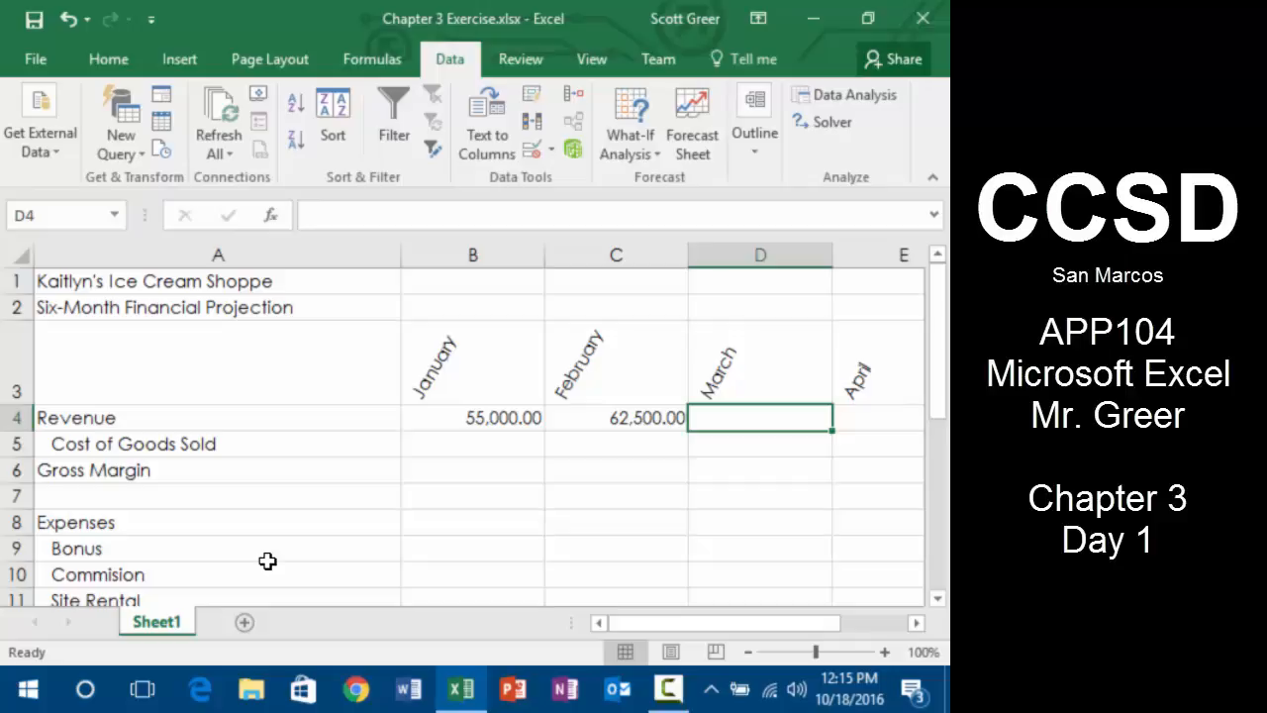
- Enter the projected Revenue for March, 67,000, in cell D4 and for April, 90,250.00, in cell E4
{"action": "type", "text": "67,"}
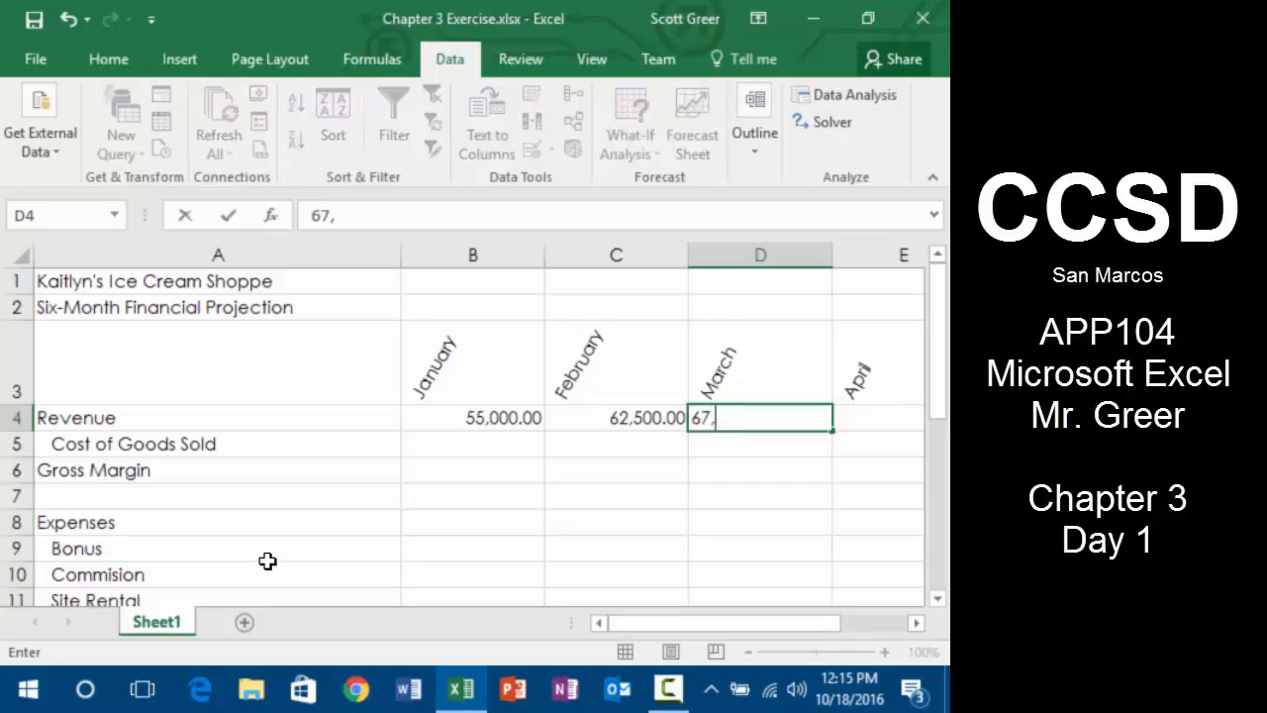
{"action": "type", "text": "00000"}
{"action": "key", "text": "BackSpace"}
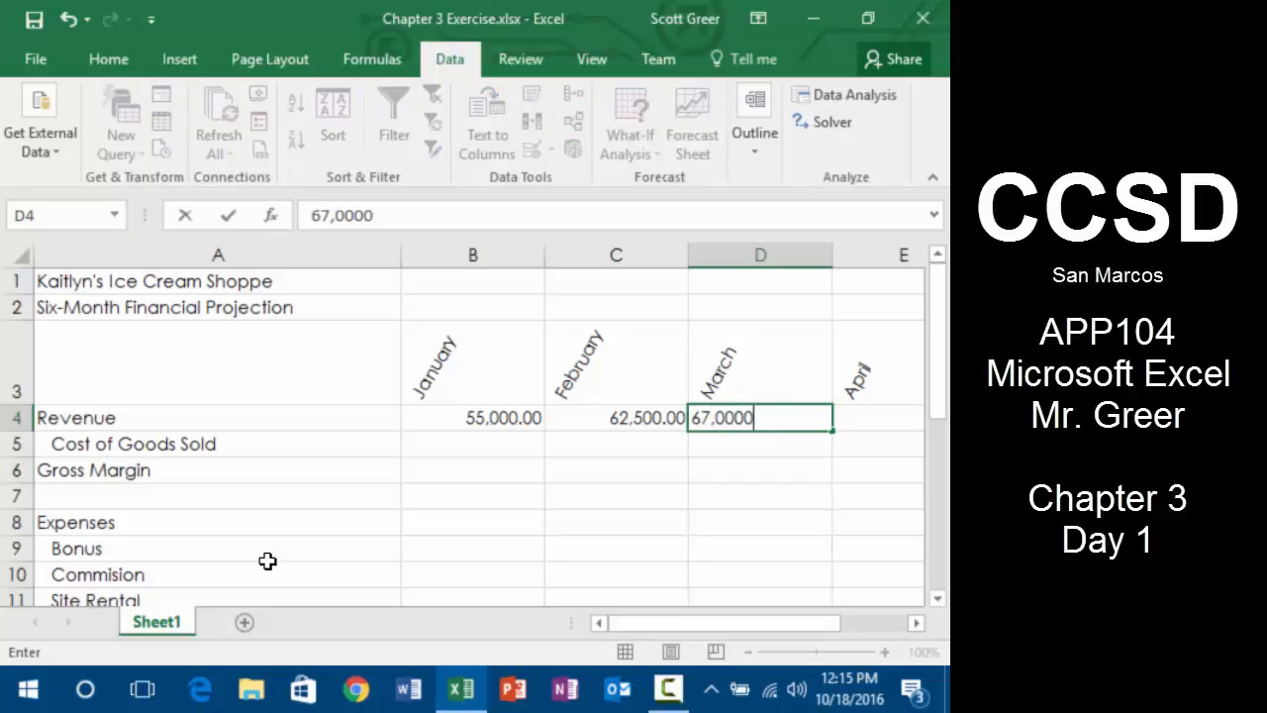
{"action": "key", "text": "BackSpace"}
{"action": "key", "text": "ctrl+Return"}
{"action": "key", "text": "Right"}
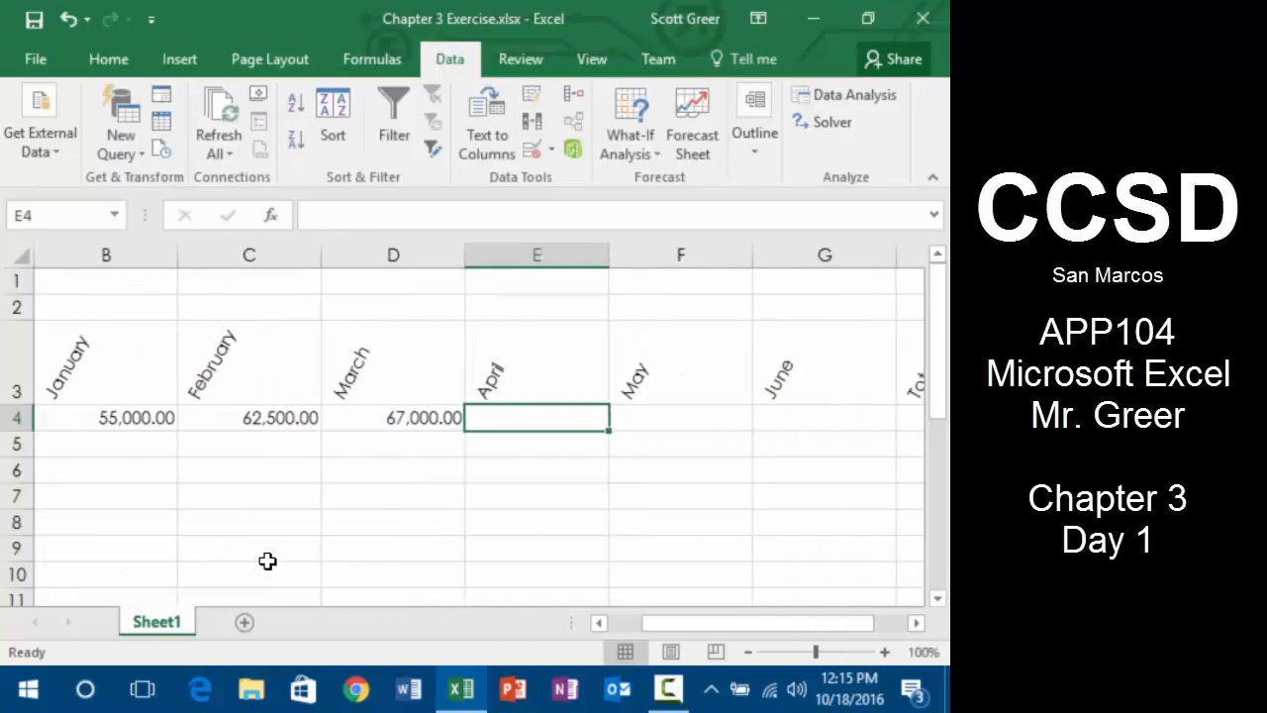
{"action": "type", "text": "90,250"}
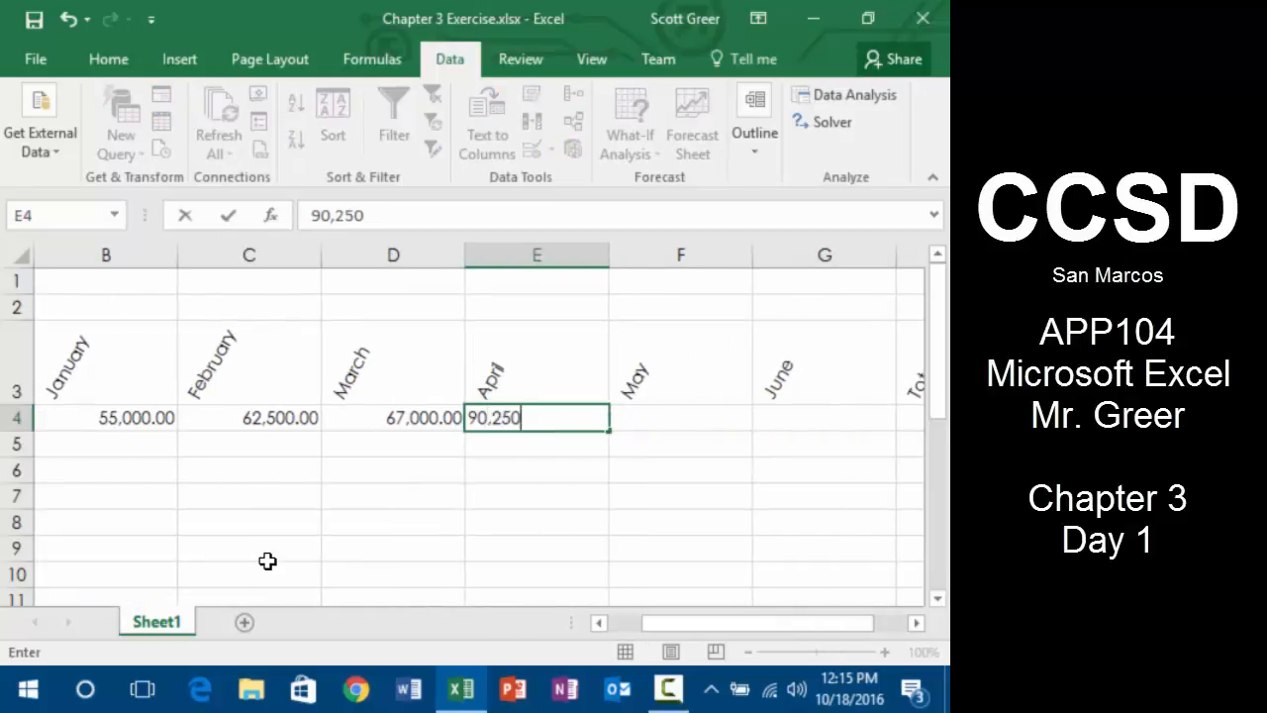
{"action": "type", "text": ".00"}
{"action": "key", "text": "ctrl+Return"}
{"action": "key", "text": "Right"}
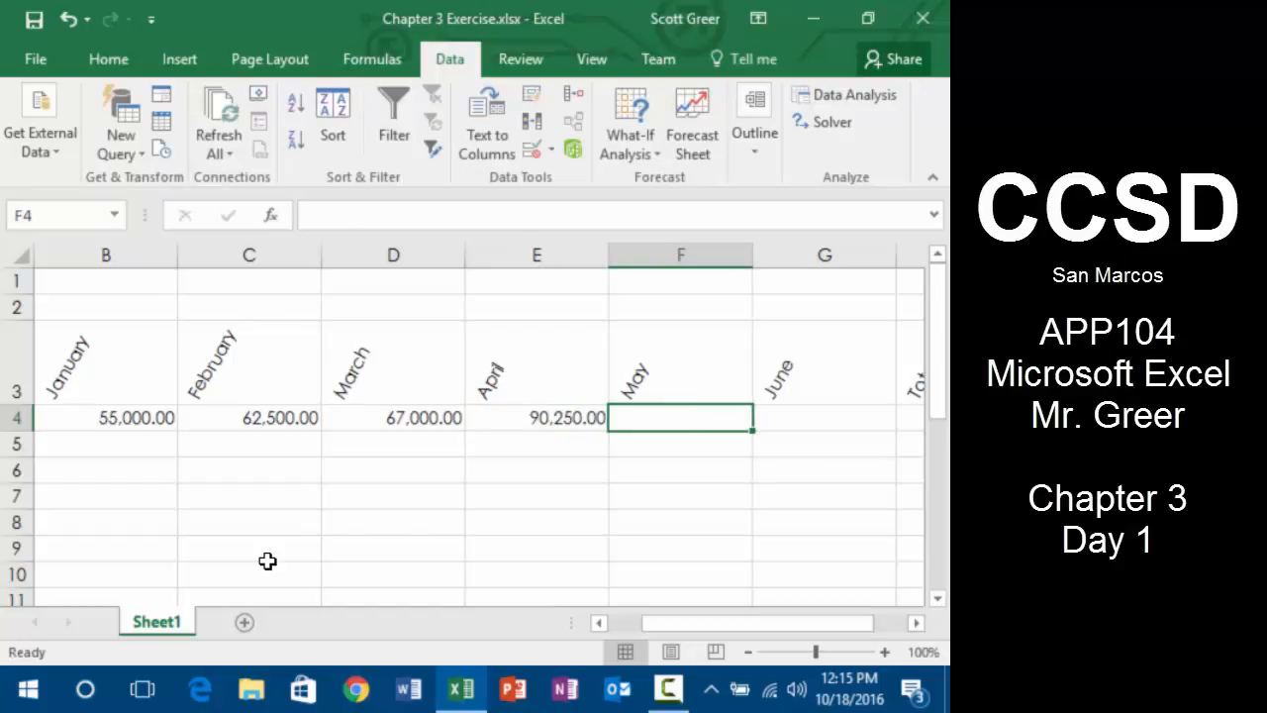
- Enter the projected Revenue for May, 77,500.00, in cell F4 and for June, 74,750.00, in cell G4
{"action": "type", "text": "77,500."}
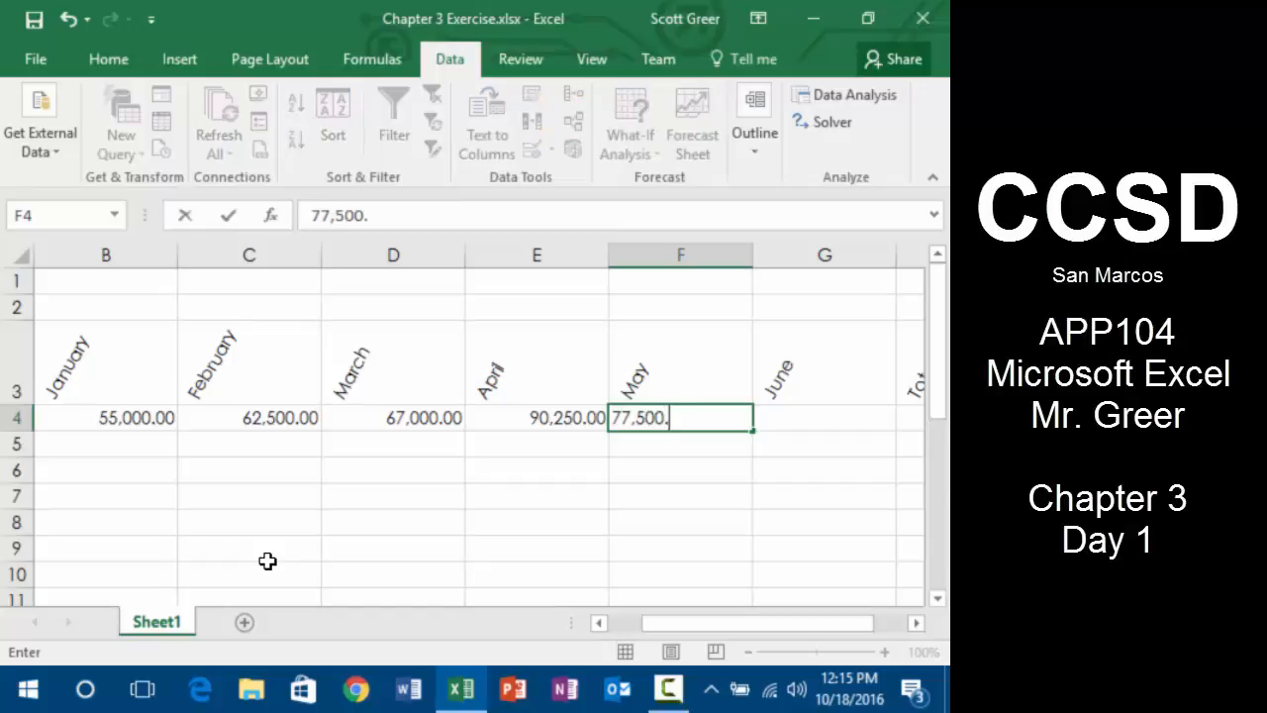
{"action": "type", "text": "00"}
{"action": "key", "text": "Tab"}
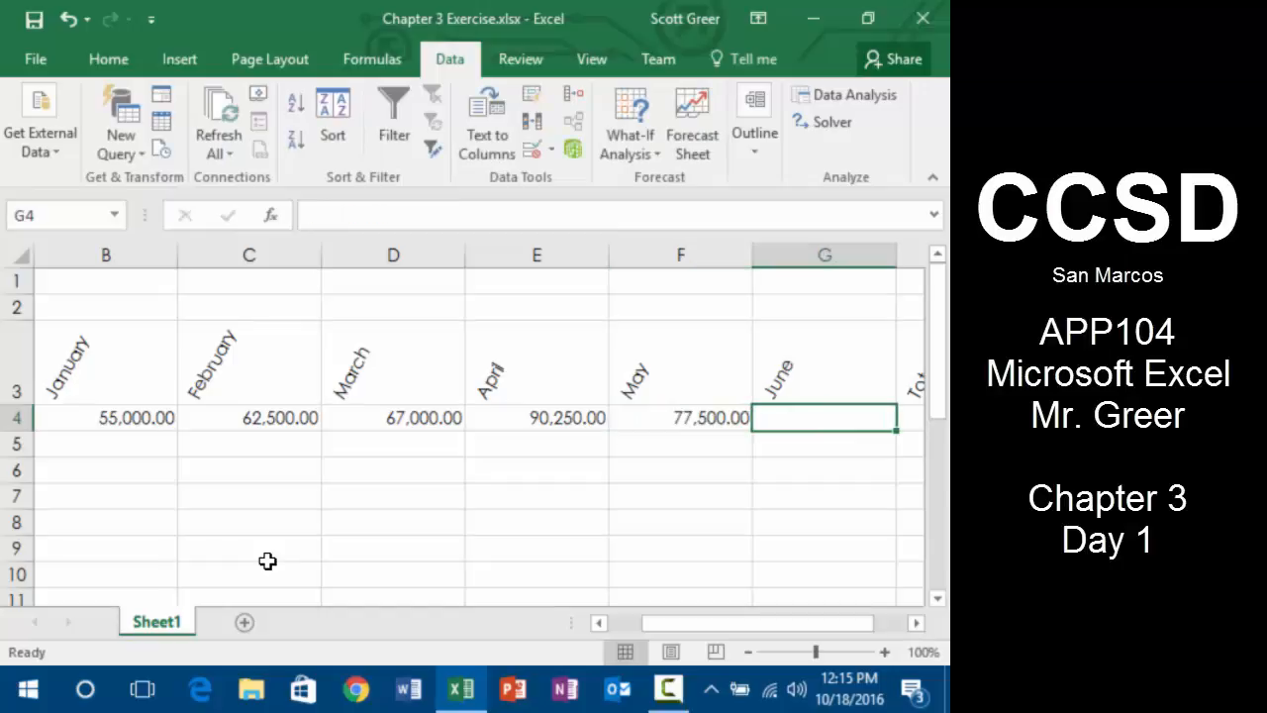
{"action": "type", "text": "74"}
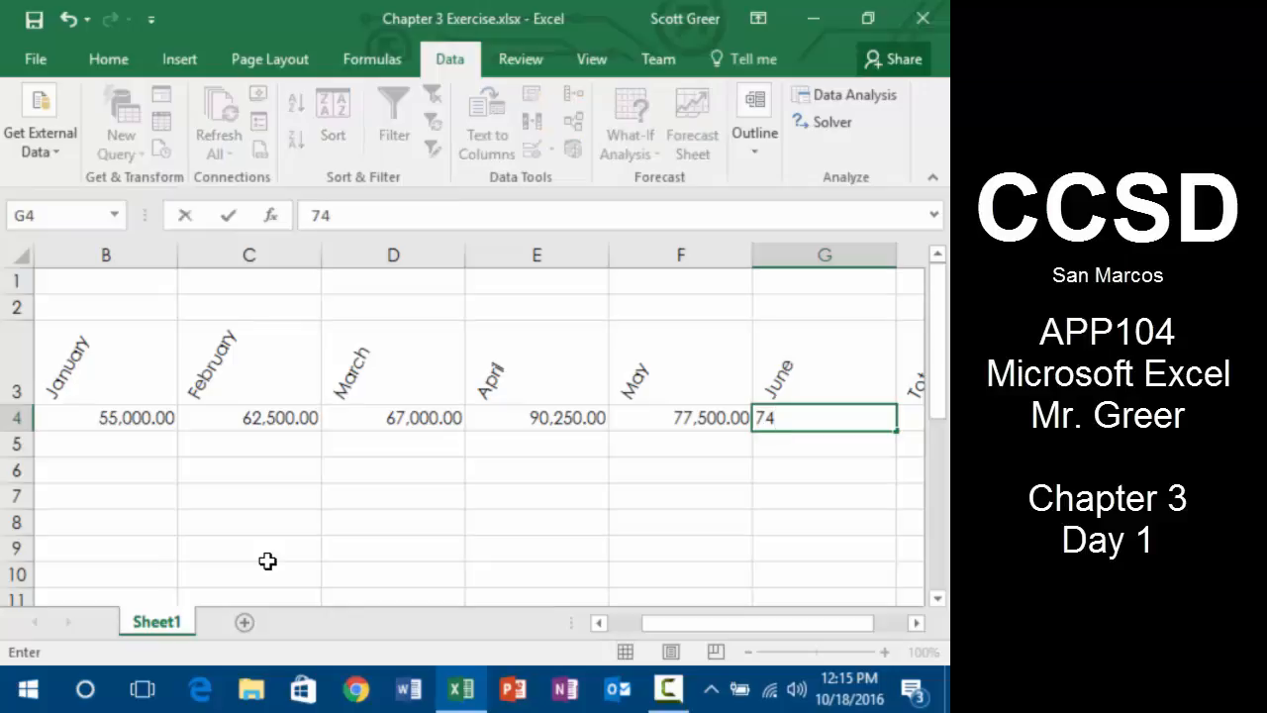
{"action": "type", "text": ",750.00"}
{"action": "key", "text": "Return"}
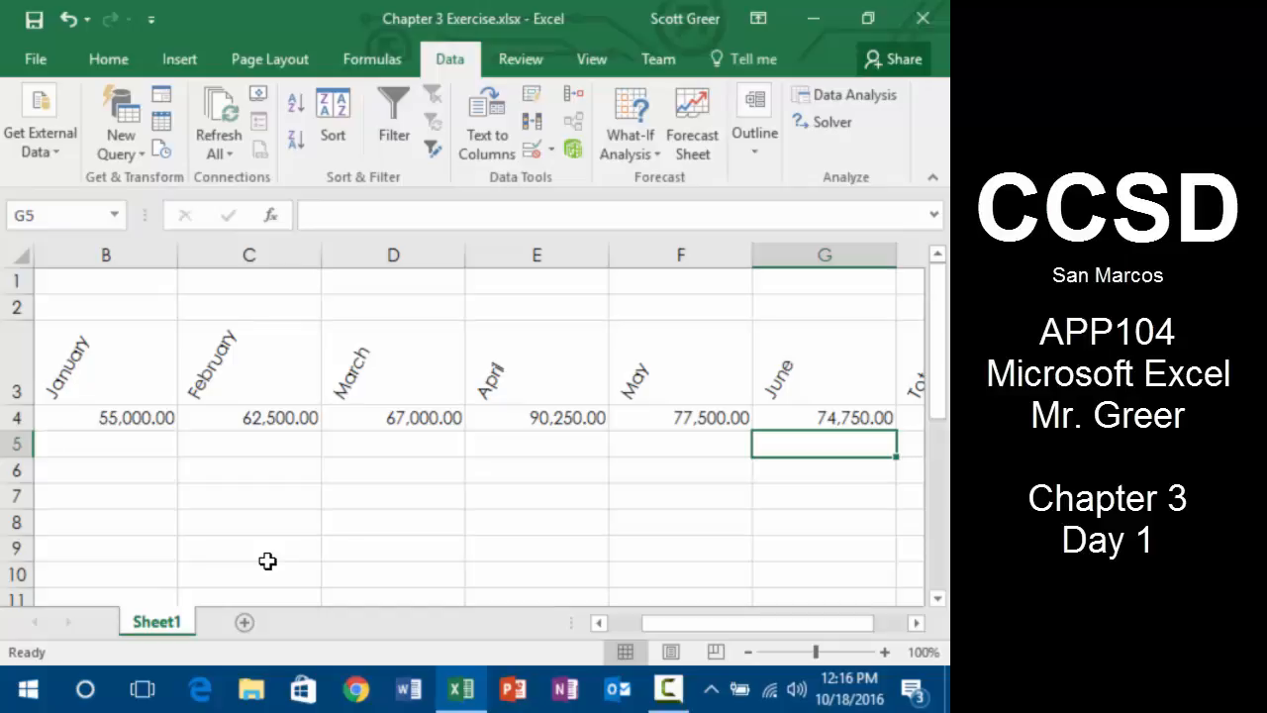
- Insert the NOW date and time function in cell H1, above the Total heading
{"action": "key", "text": "Up"}
{"action": "key", "text": "Up"}
{"action": "key", "text": "Right"}
{"action": "key", "text": "Right"}
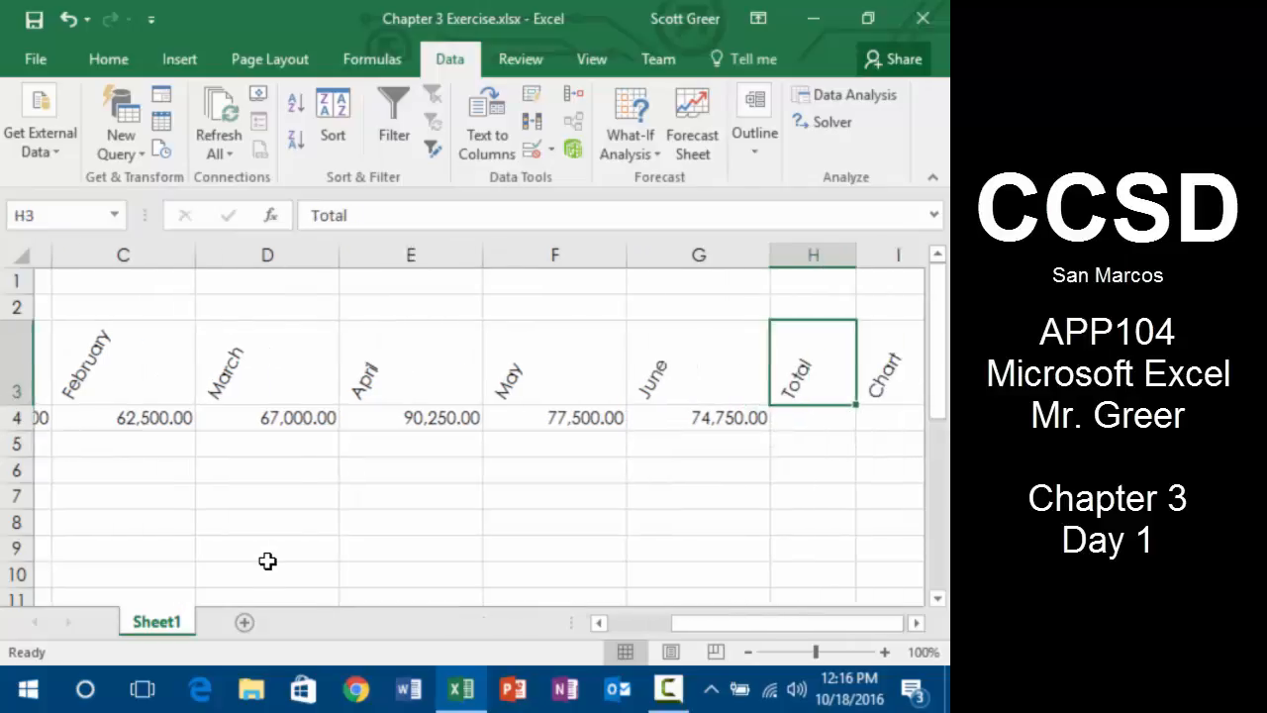
{"action": "key", "text": "Up"}
{"action": "key", "text": "Up"}
{"action": "key", "text": "Left"}
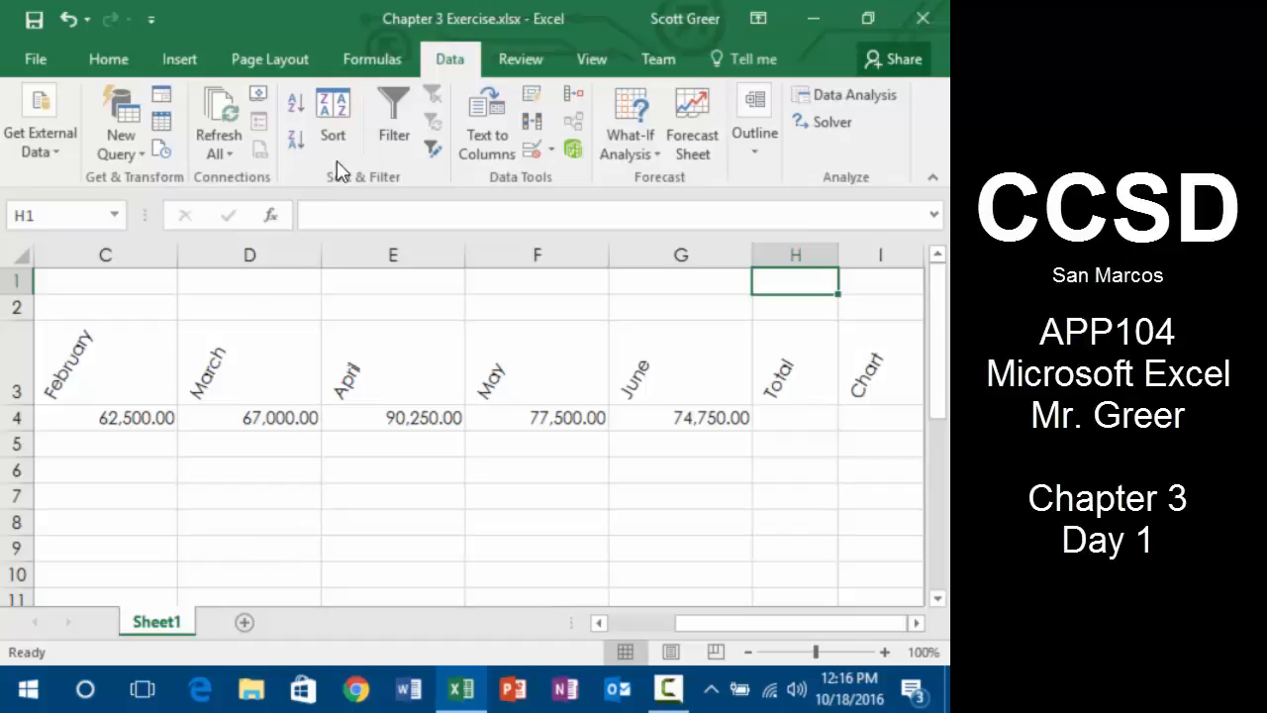
{"action": "left_click", "coordinate": [384, 57]}
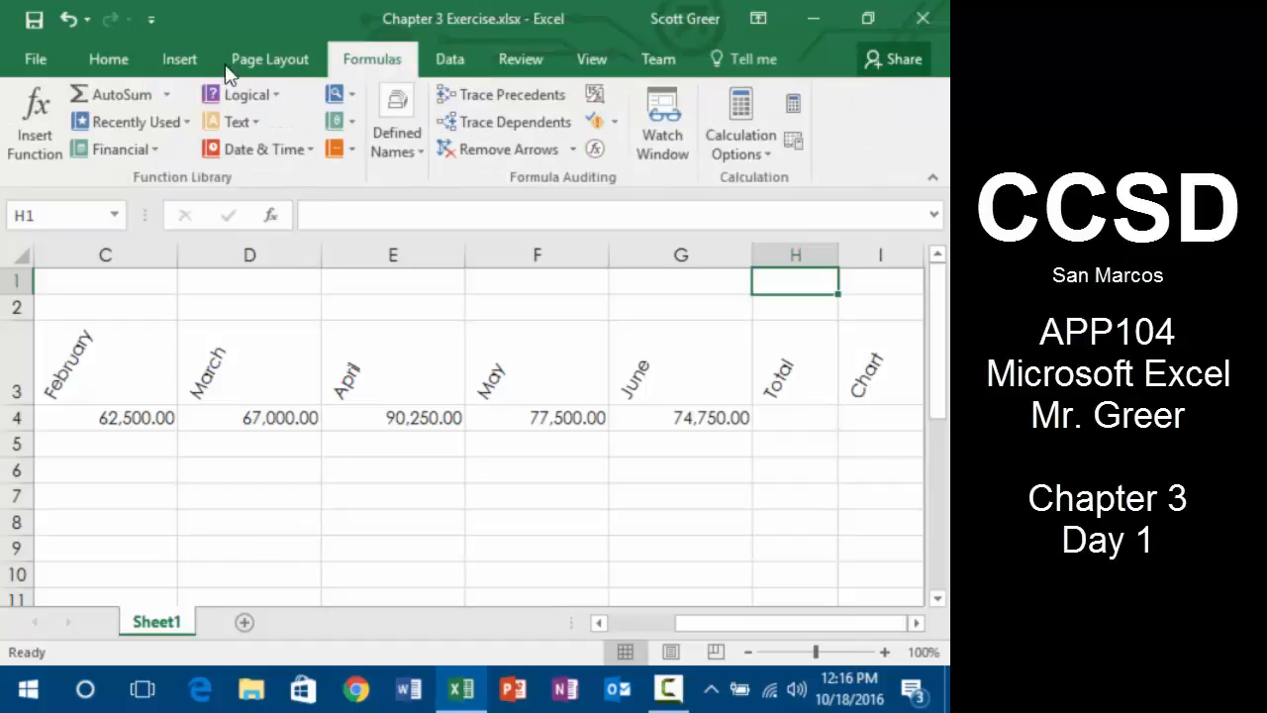
{"action": "left_click", "coordinate": [30, 113]}
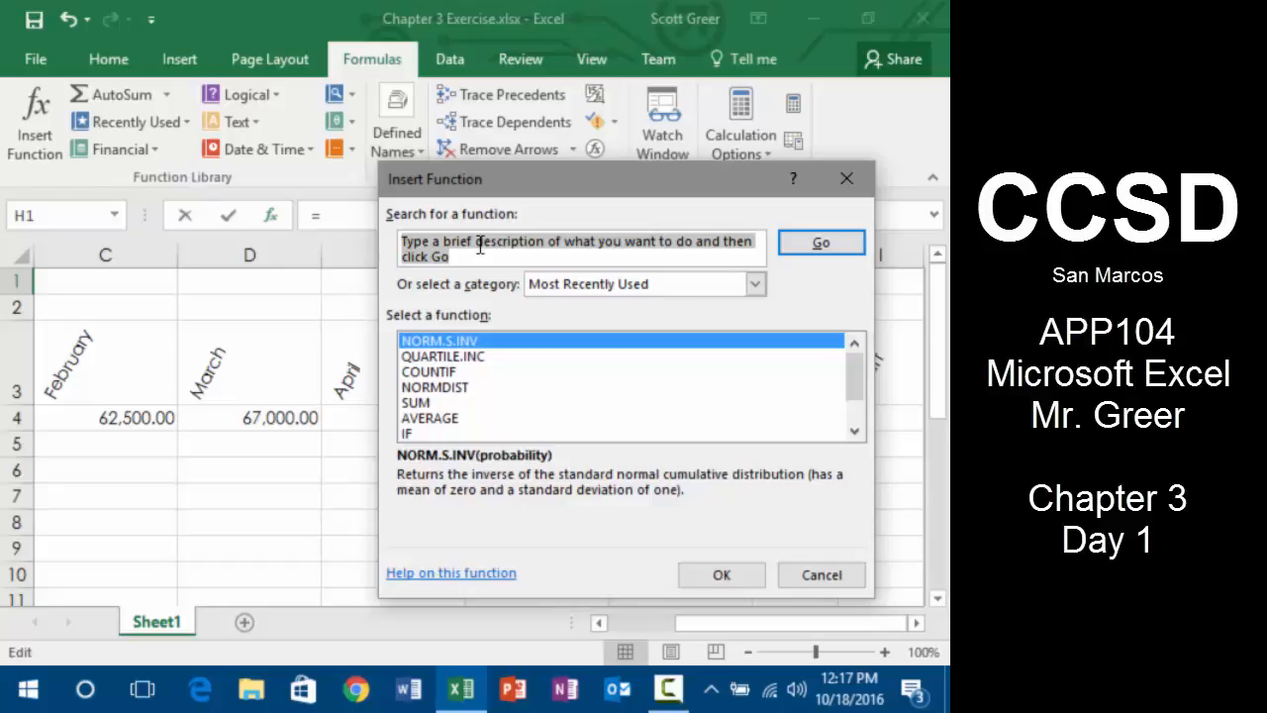
{"action": "left_click", "coordinate": [821, 574]}
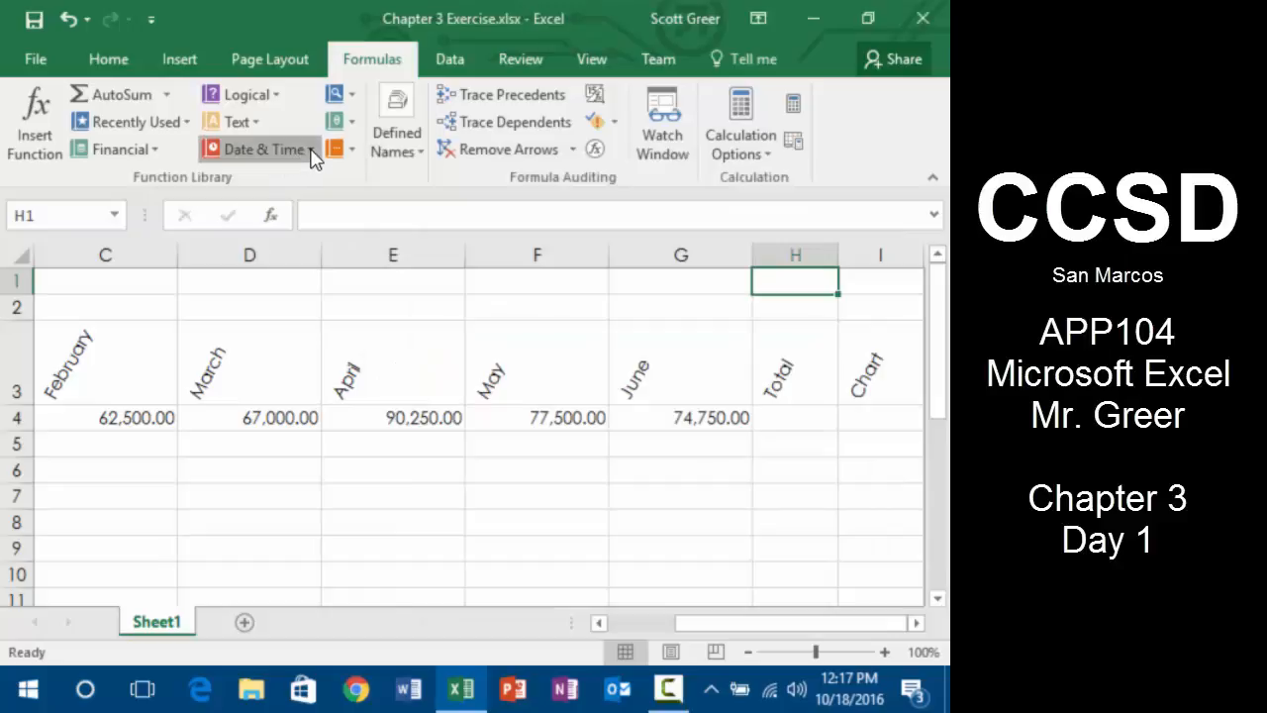
{"action": "left_click", "coordinate": [309, 151]}
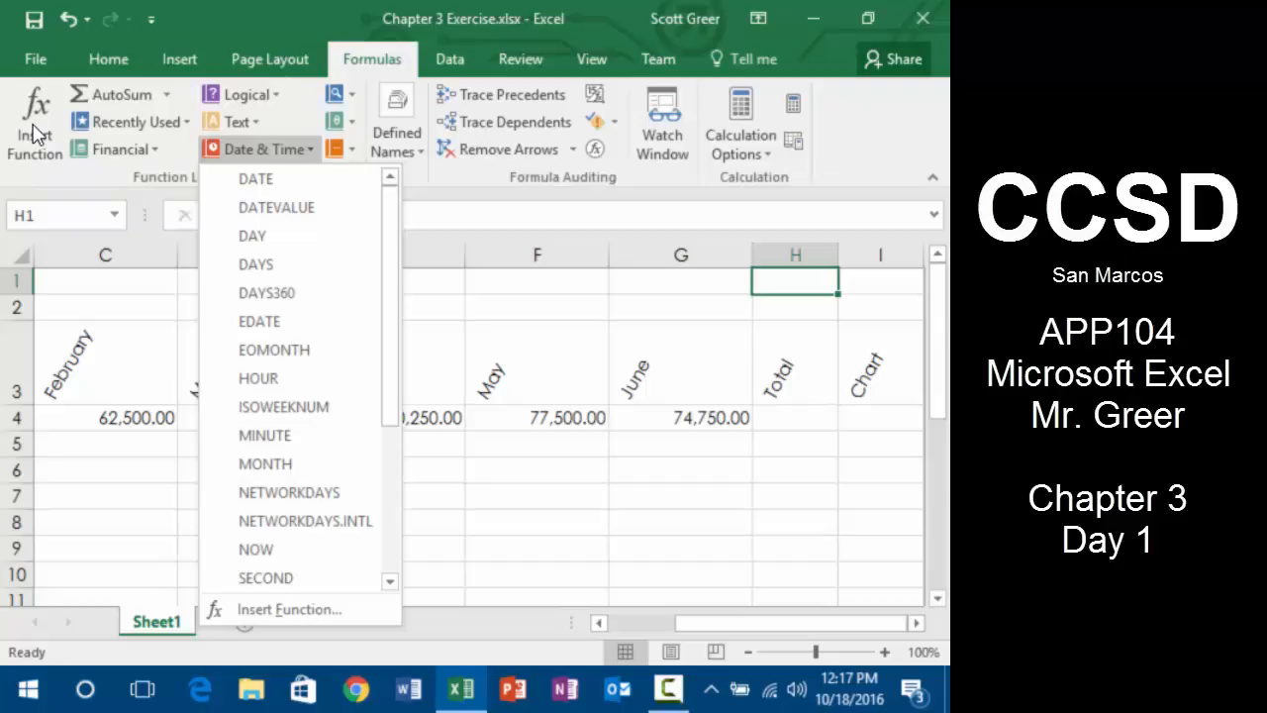
{"action": "left_click", "coordinate": [262, 539]}
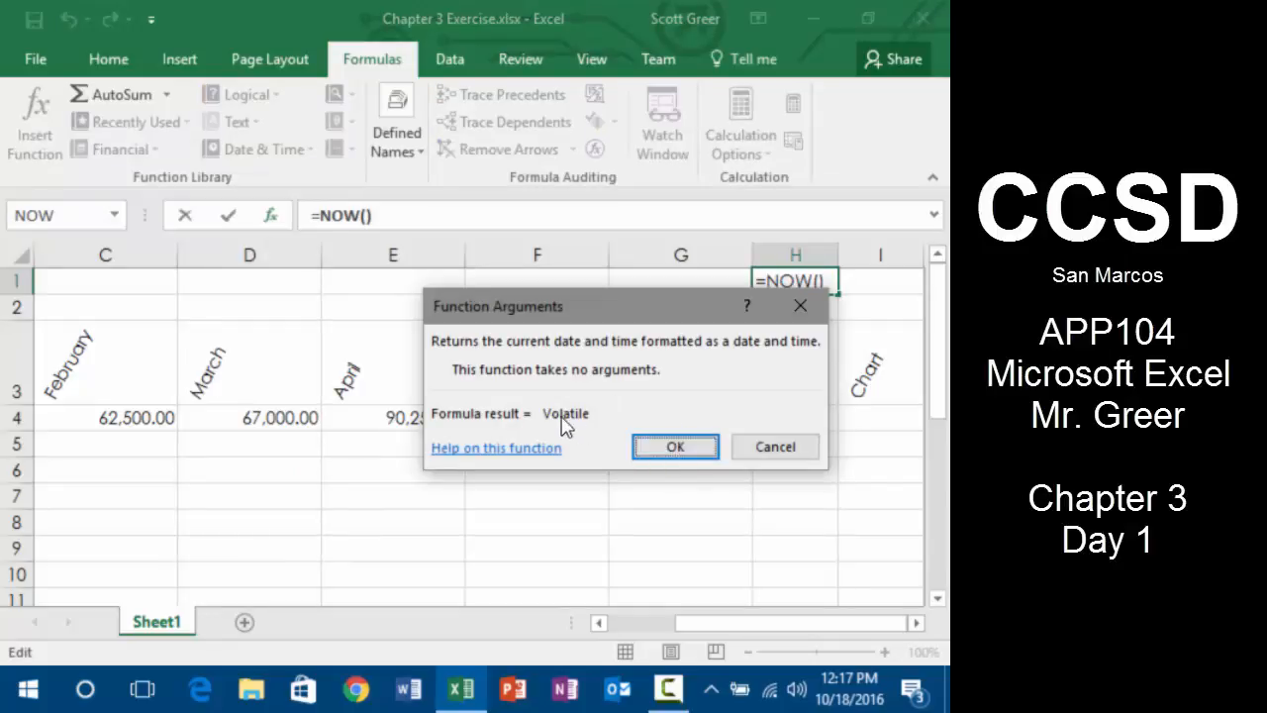
{"action": "left_click", "coordinate": [703, 446]}
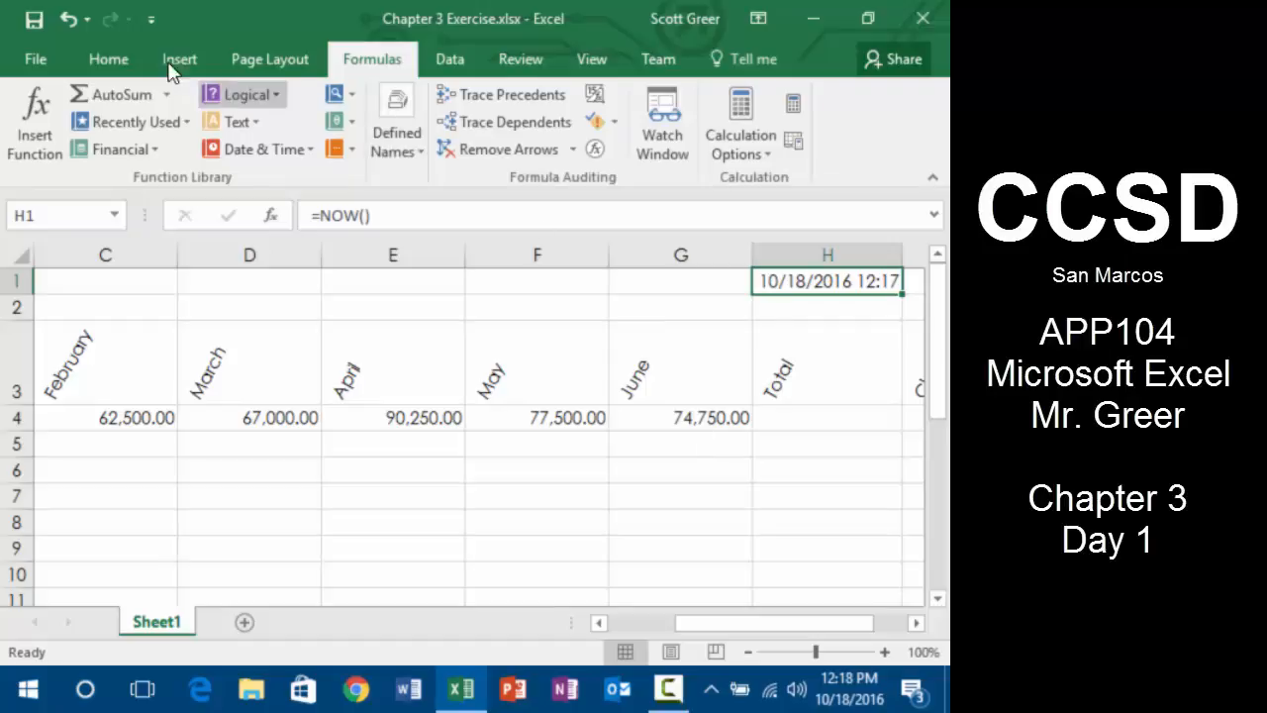
- Format the date in cell H1 with the m/d/yyyy number format and autofit column H to its contents
{"action": "left_click", "coordinate": [130, 61]}
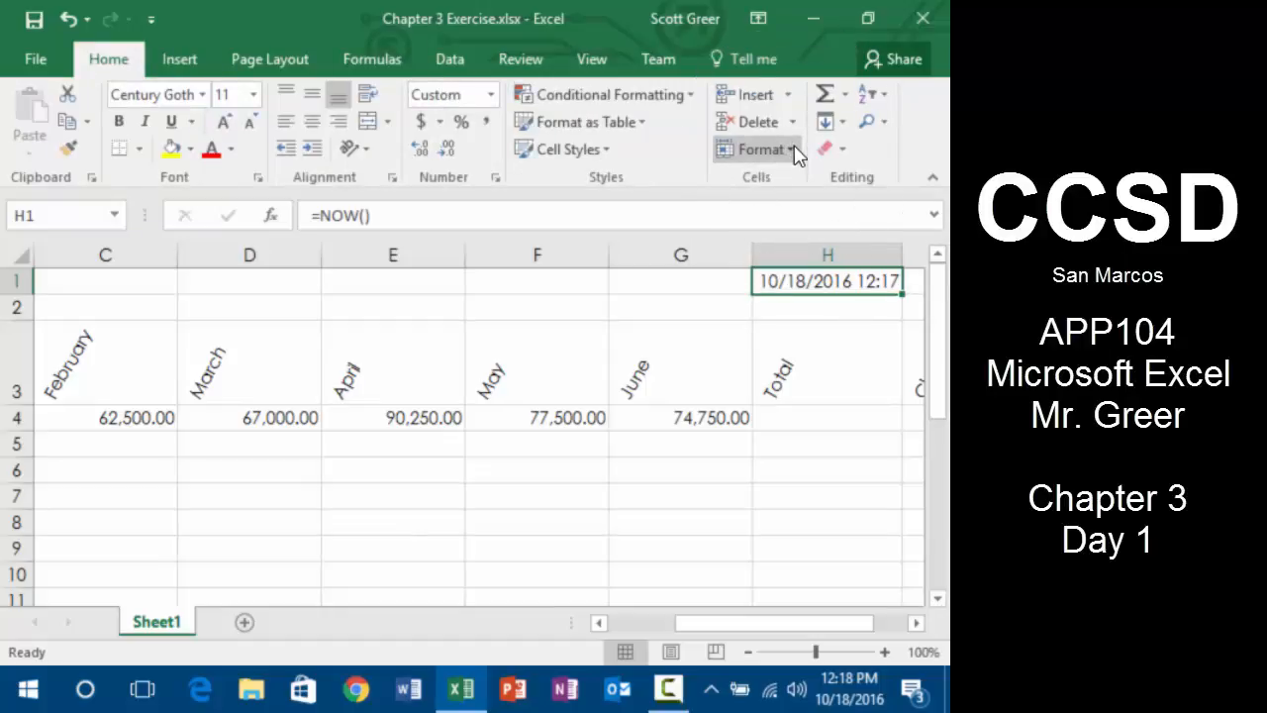
{"action": "left_click", "coordinate": [760, 150]}
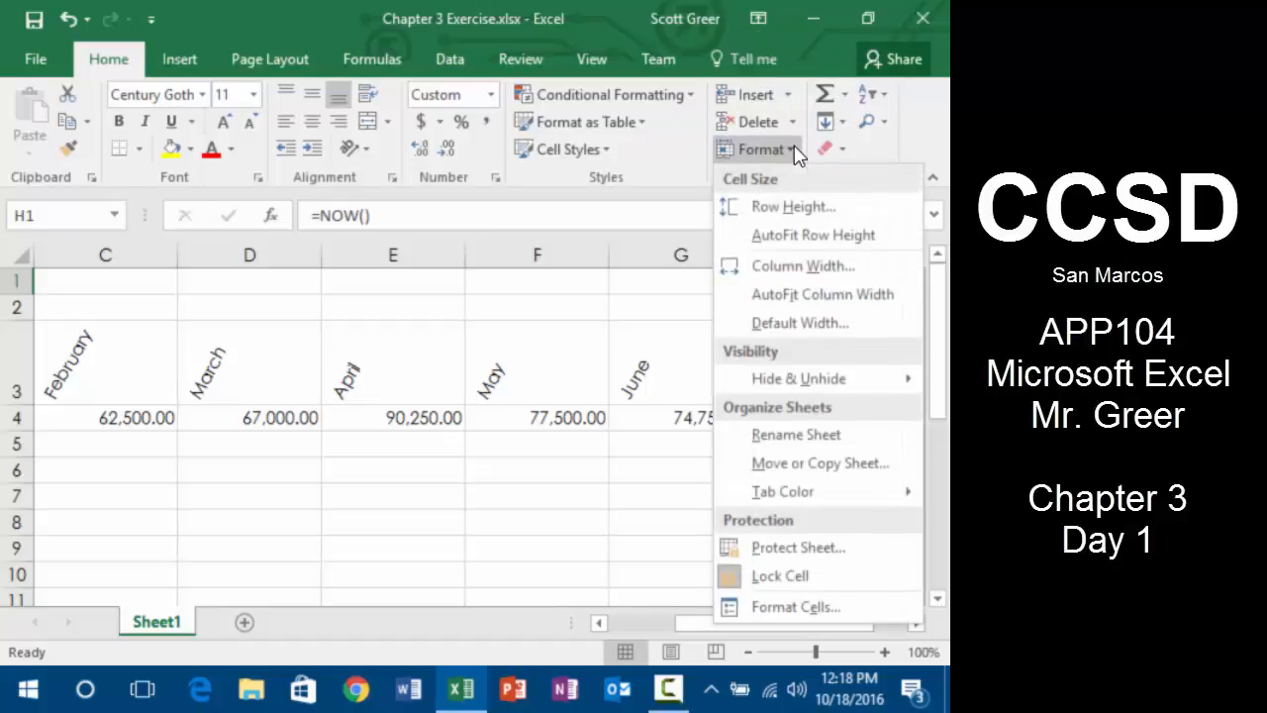
{"action": "left_click", "coordinate": [759, 607]}
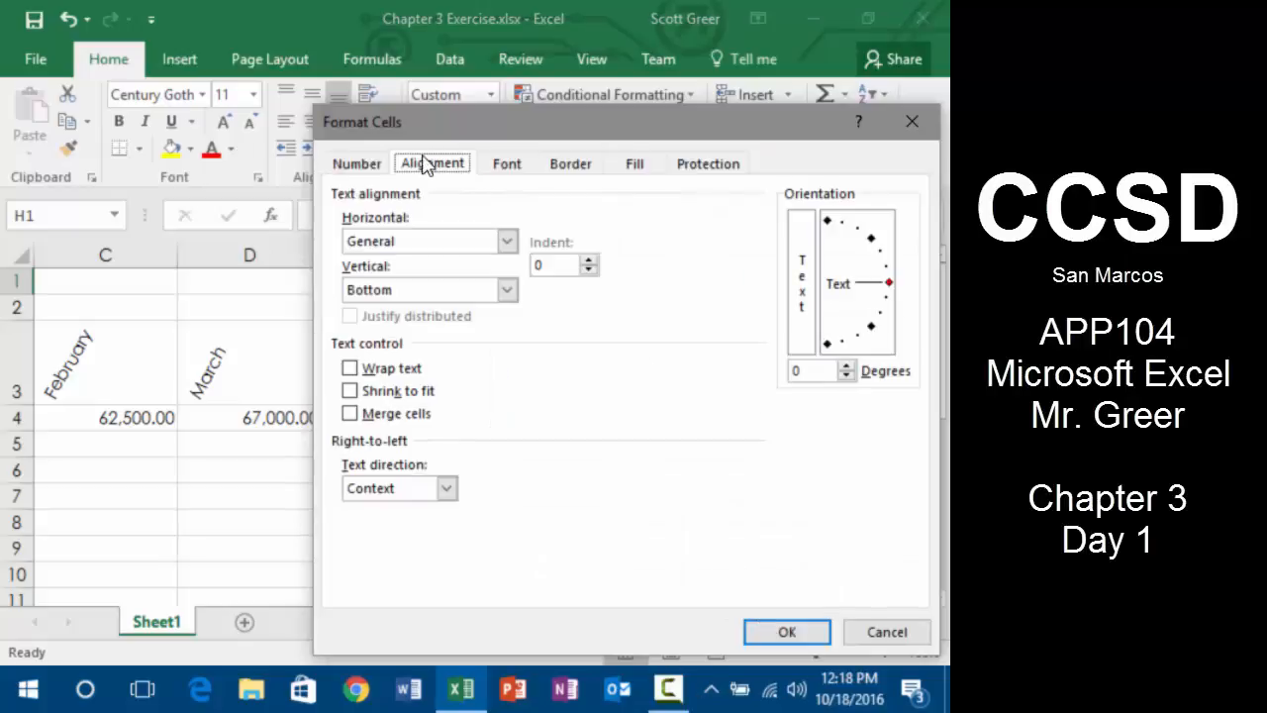
{"action": "left_click", "coordinate": [356, 166]}
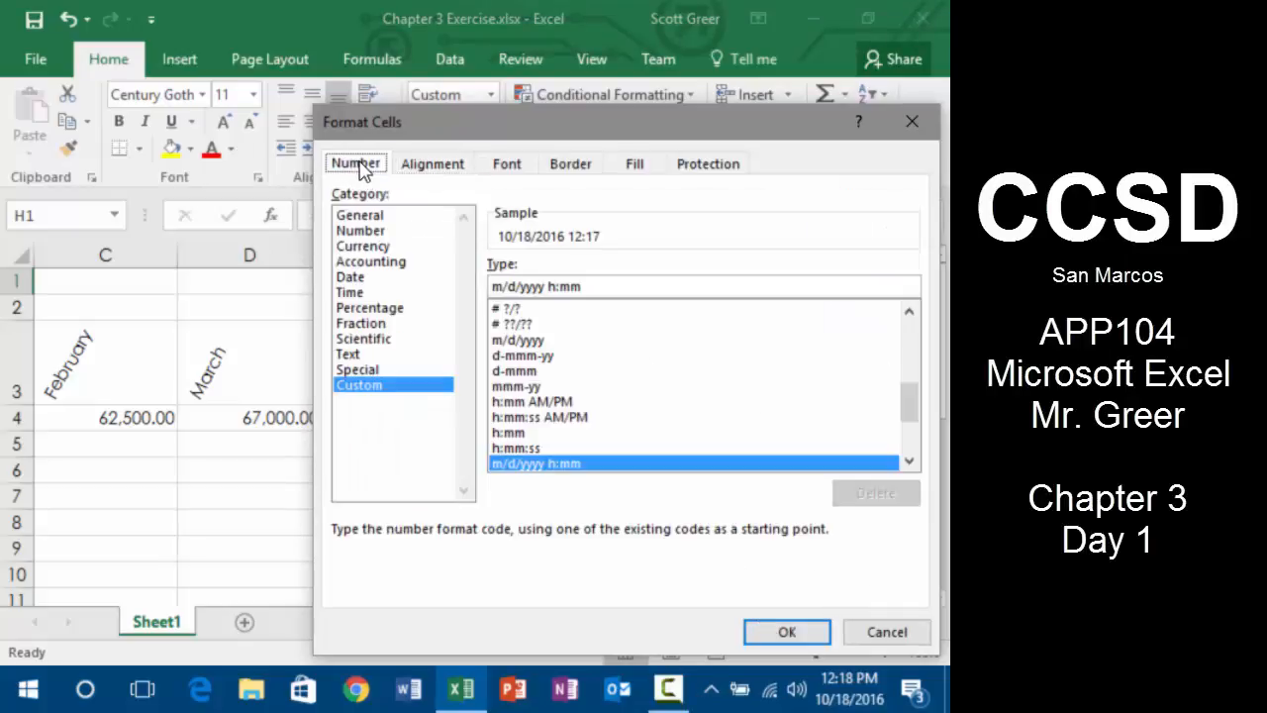
{"action": "left_click", "coordinate": [363, 170]}
{"action": "left_click", "coordinate": [364, 170]}
{"action": "left_click", "coordinate": [525, 339]}
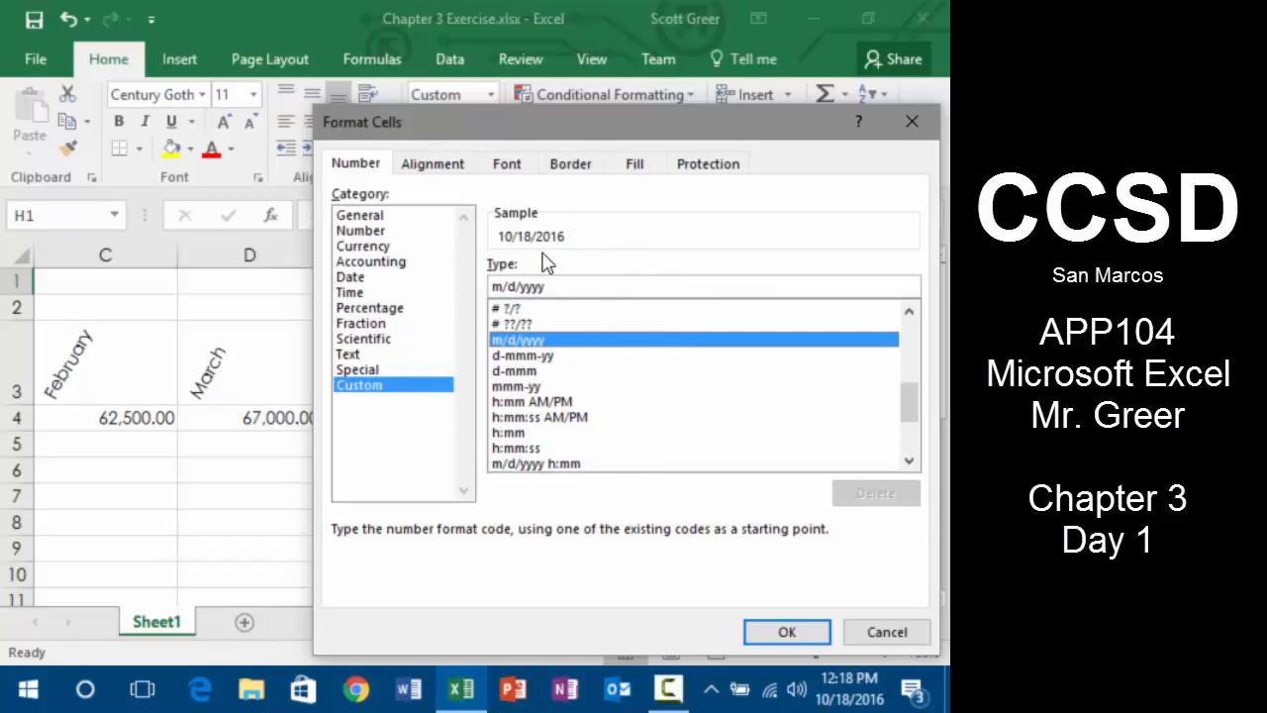
{"action": "key", "text": "ctrl"}
{"action": "key", "text": "ctrl"}
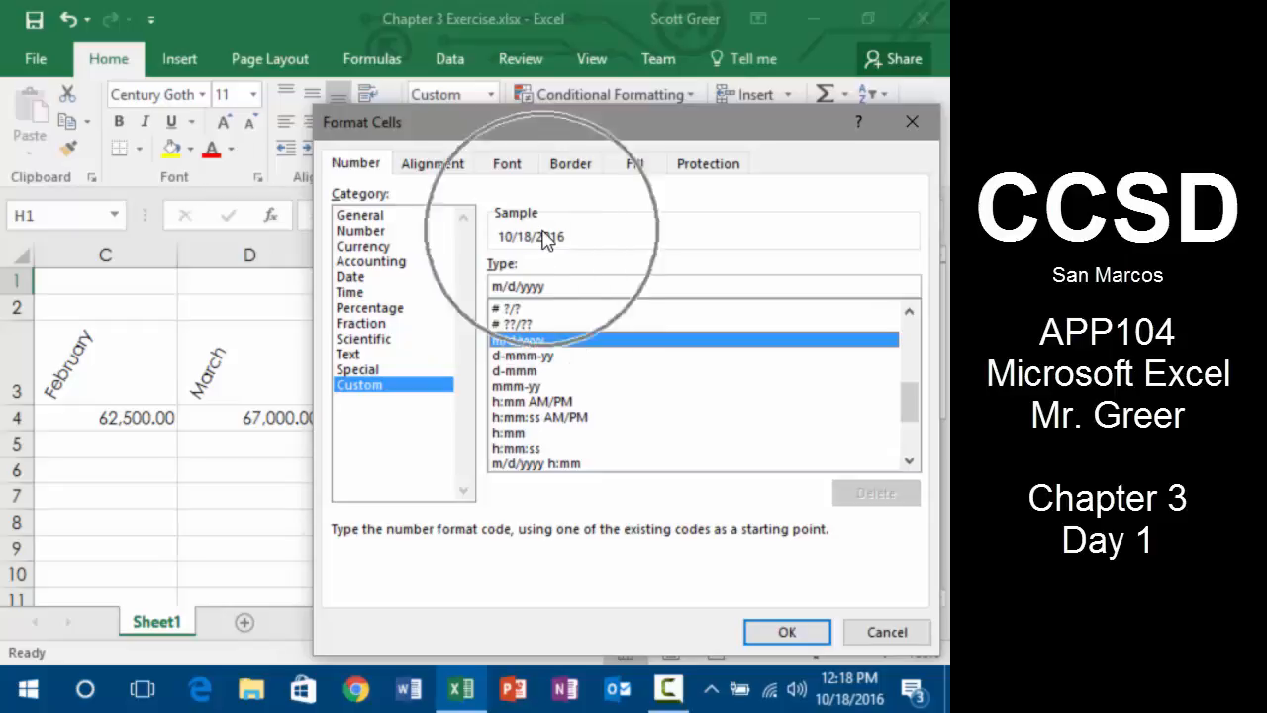
{"action": "left_click", "coordinate": [778, 633]}
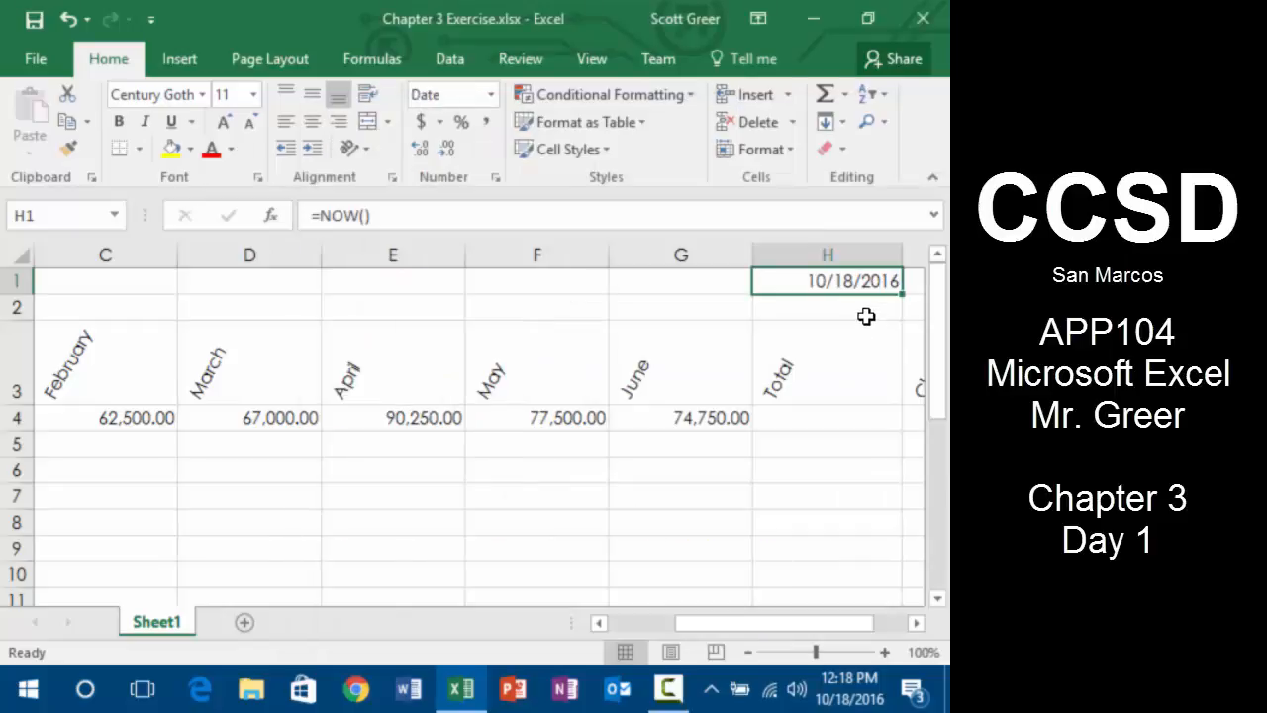
{"action": "double_click", "coordinate": [901, 251]}
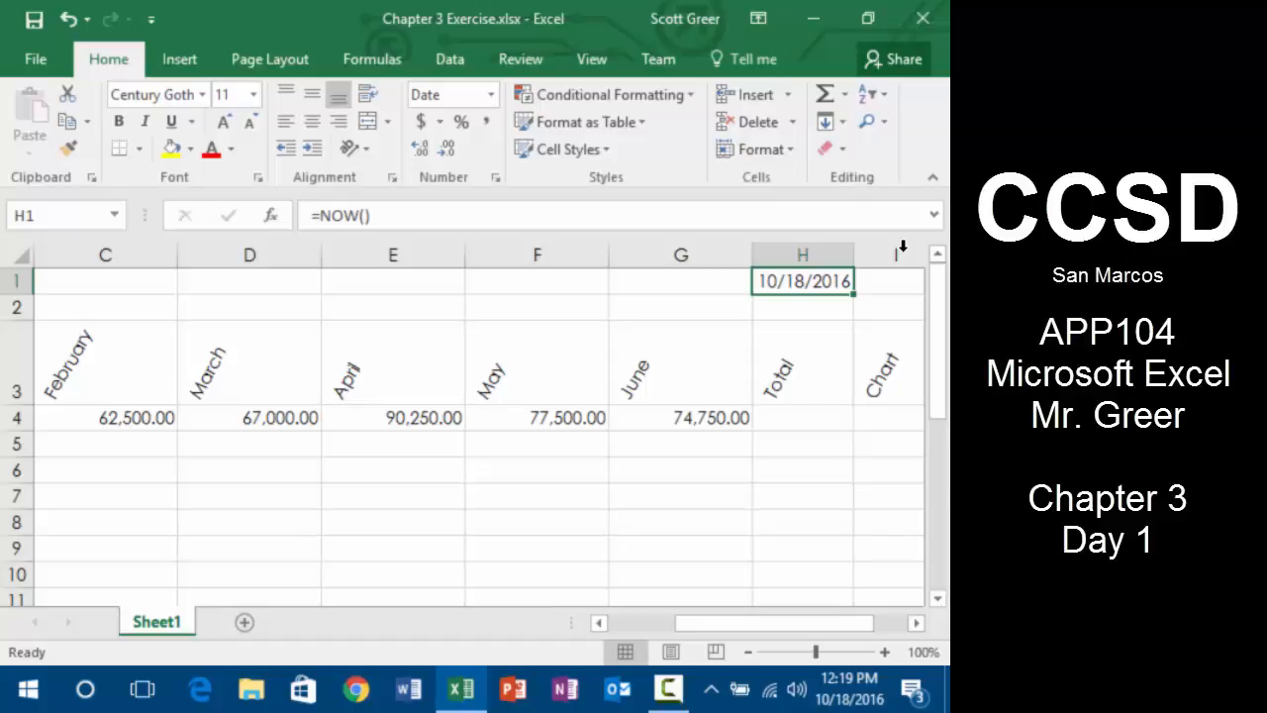
- Total the January to June revenues in cell H4 with an AutoSum of B4:G4
{"action": "key", "text": "Down"}
{"action": "key", "text": "Down"}
{"action": "key", "text": "Down"}
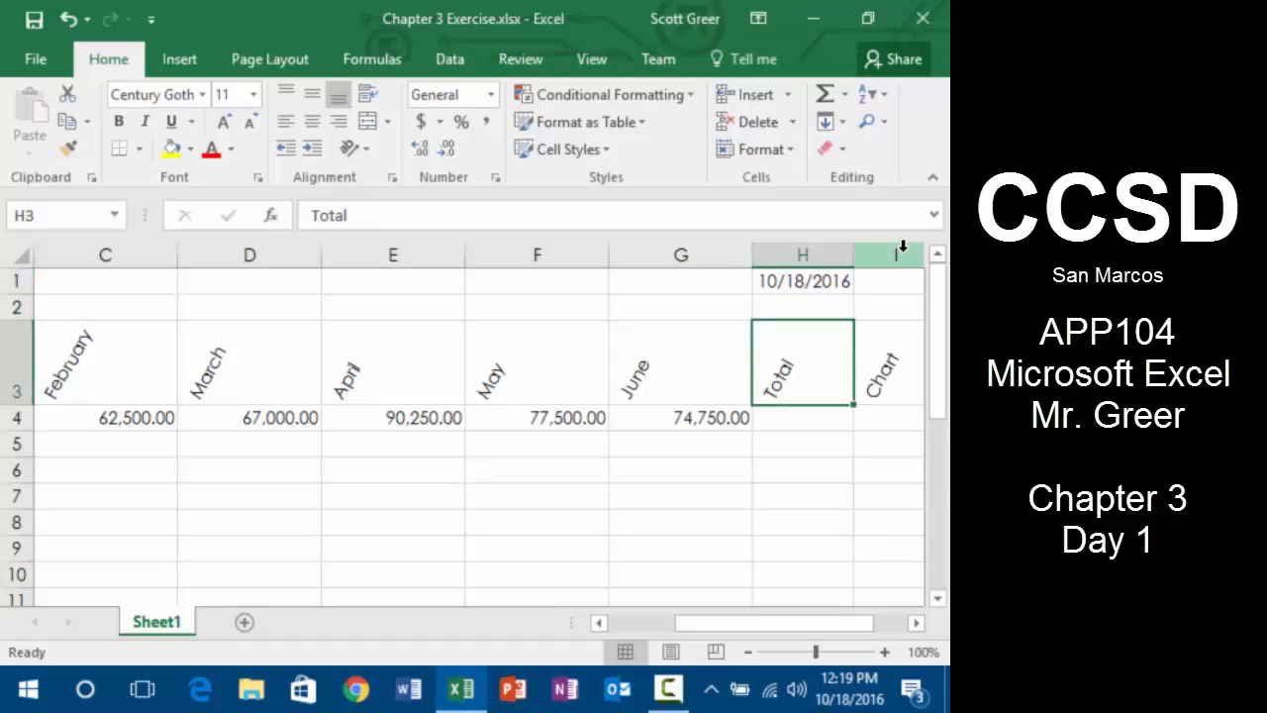
{"action": "key", "text": "Up"}
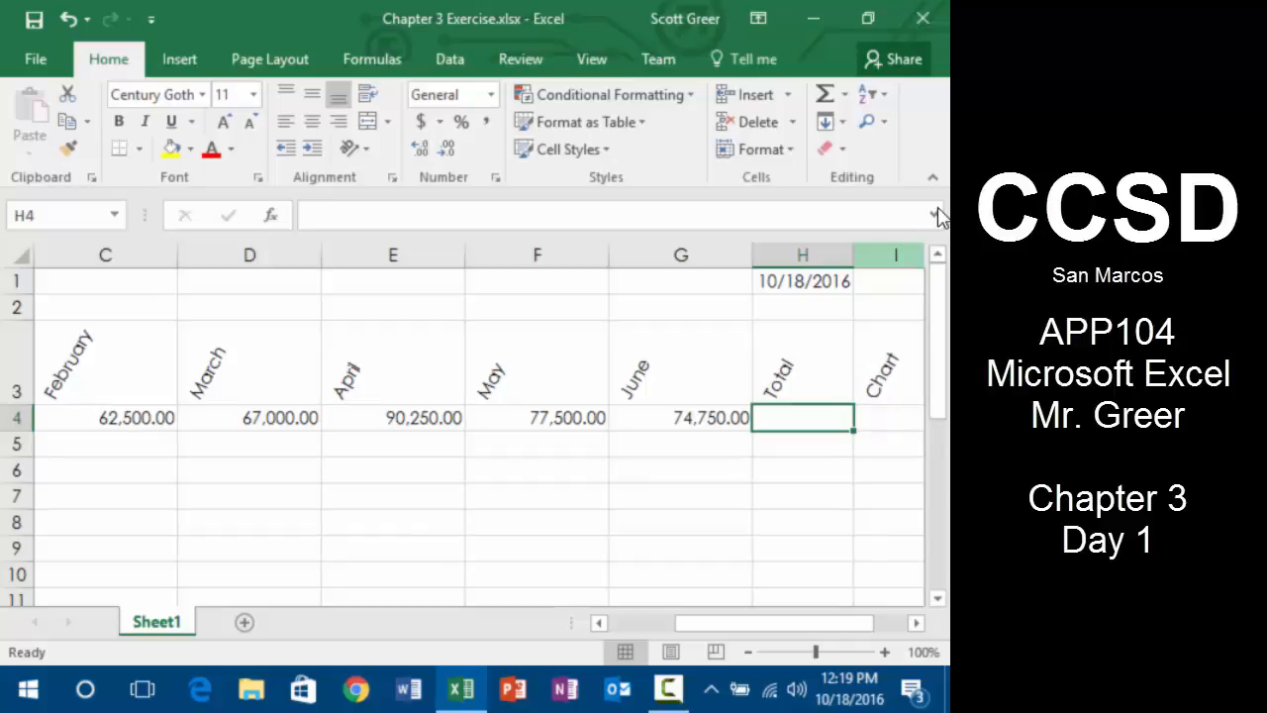
{"action": "left_click", "coordinate": [823, 104]}
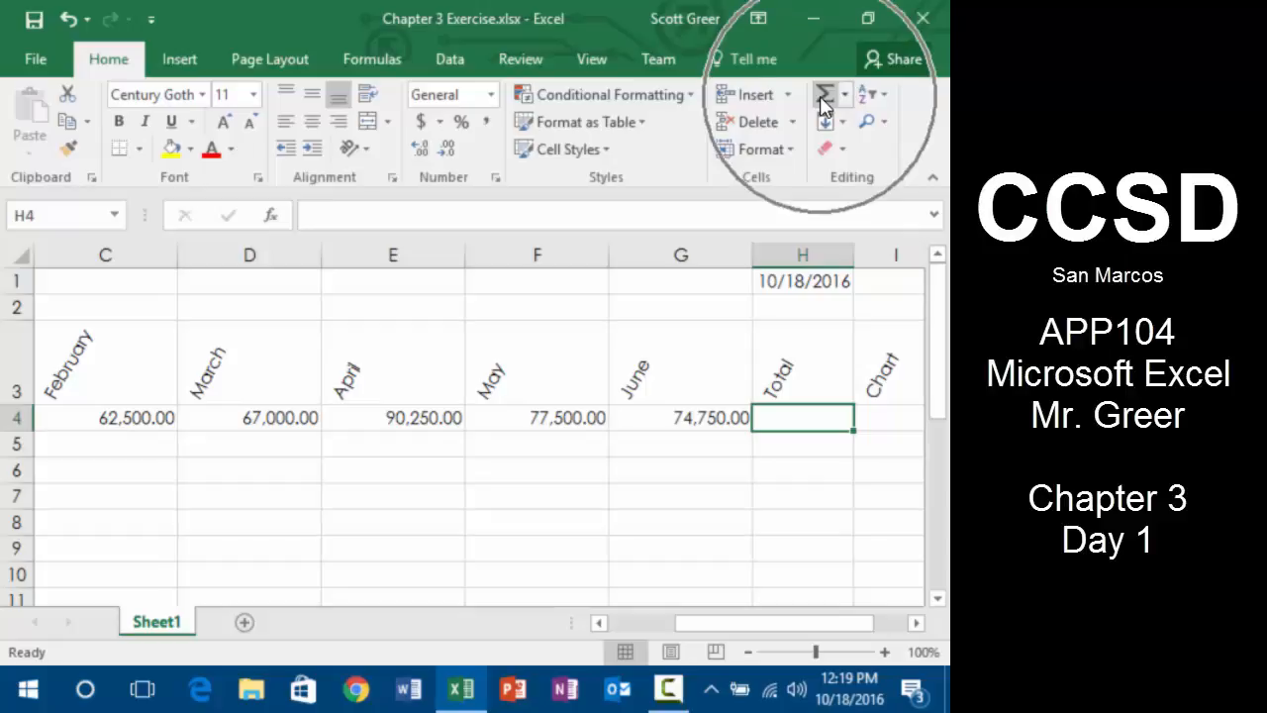
{"action": "left_click", "coordinate": [823, 104]}
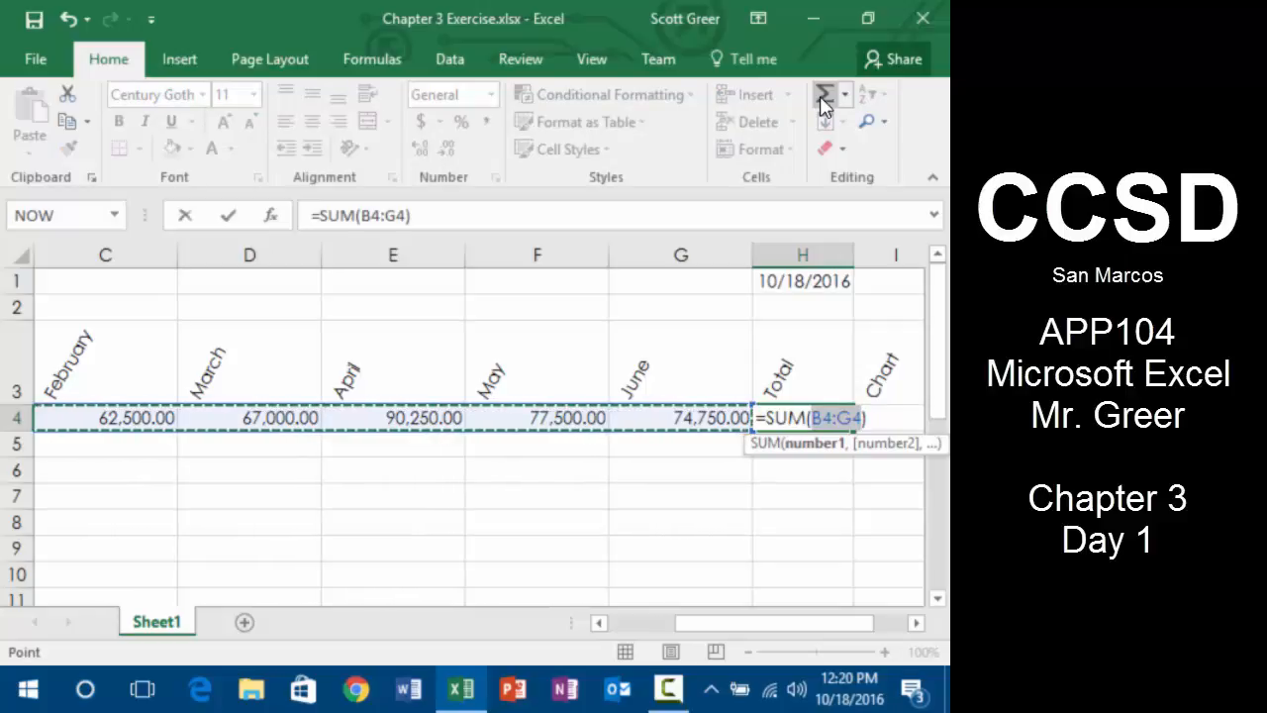
{"action": "key", "text": "Return"}
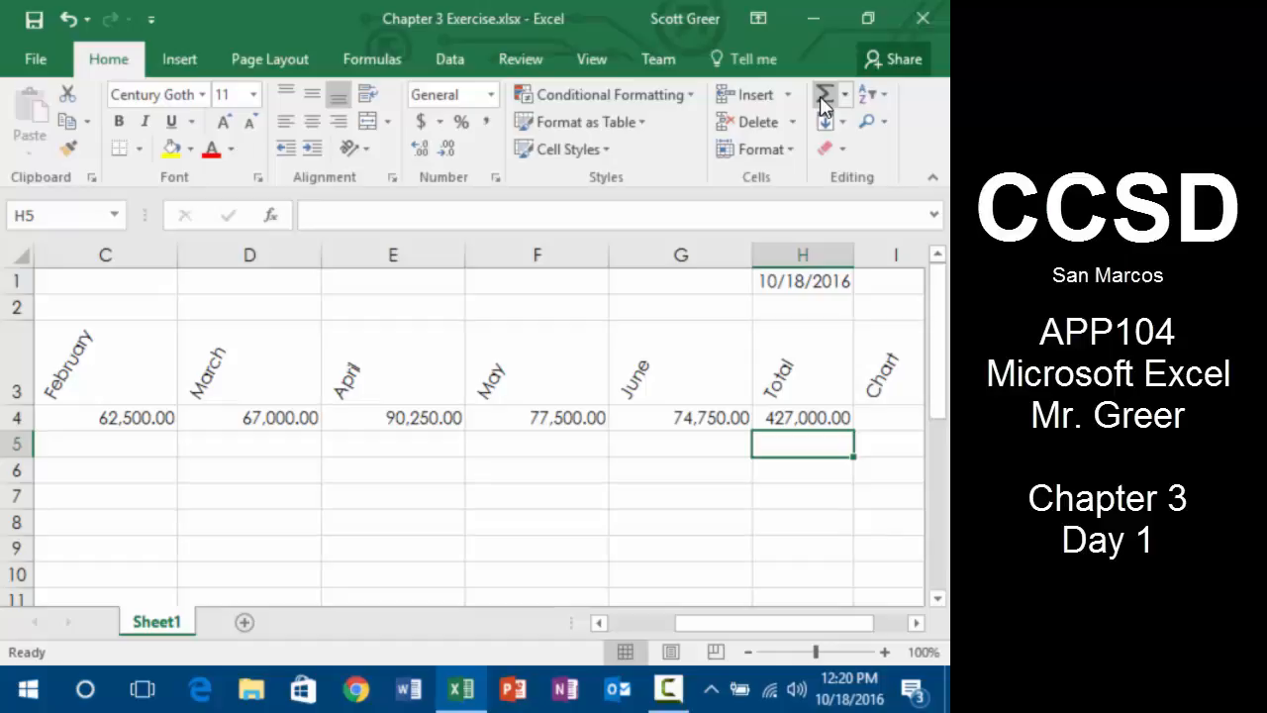
- Try a May revenue of 52,600 in cell F4 to test the total's recalculation, and undo the change
{"action": "key", "text": "Up"}
{"action": "key", "text": "Left"}
{"action": "key", "text": "Left"}
{"action": "type", "text": "52"}
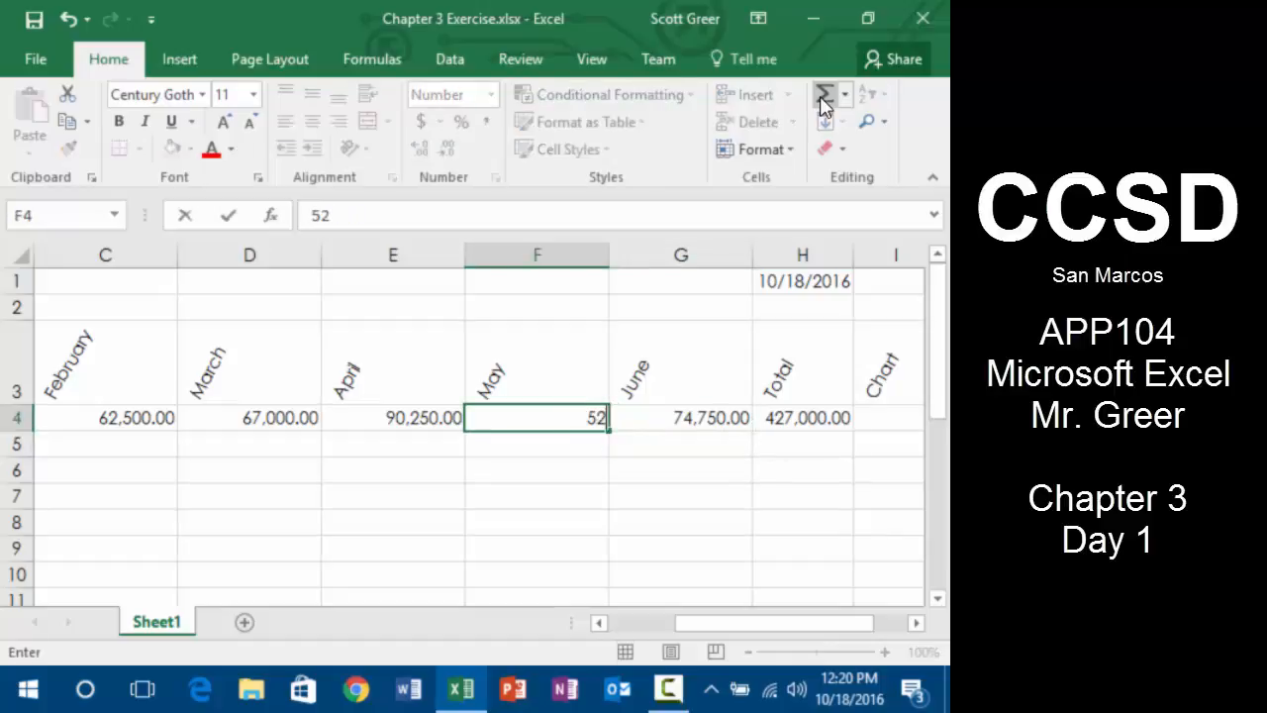
{"action": "type", "text": ",600"}
{"action": "key", "text": "Return"}
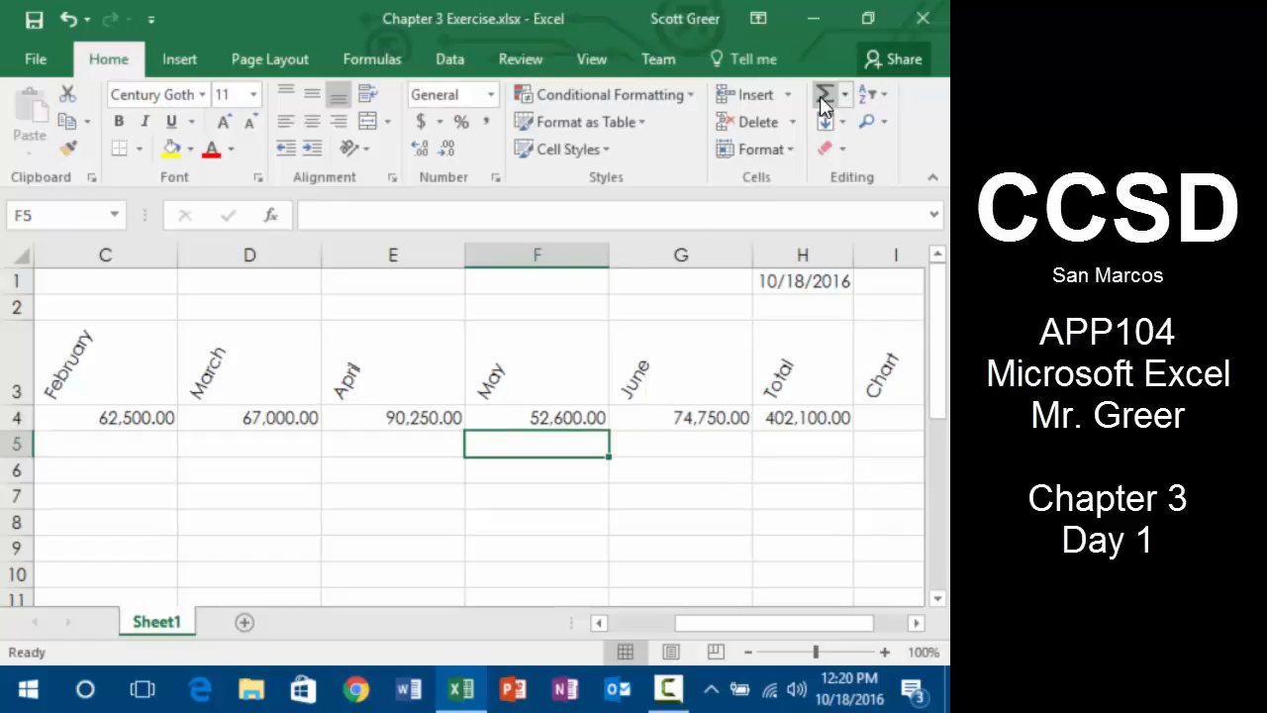
{"action": "key", "text": "ctrl+z"}
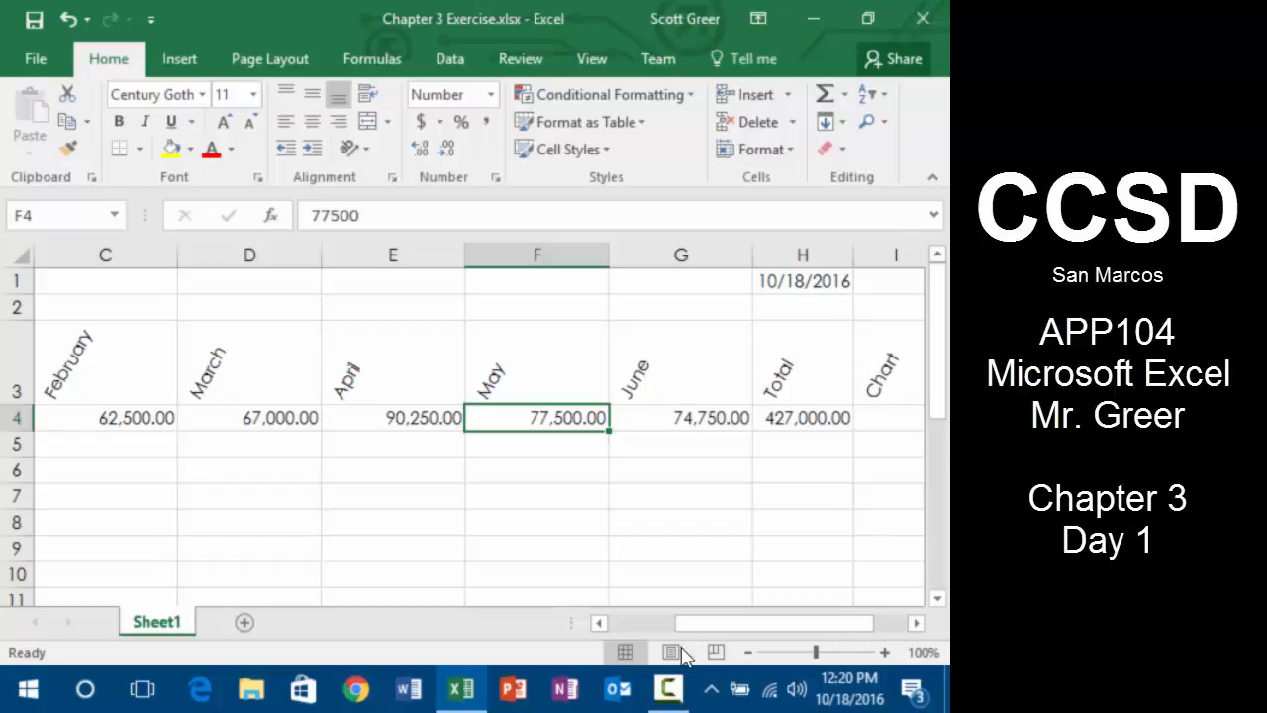
{"action": "mouse_move", "coordinate": [671, 688]}
{"action": "left_click", "coordinate": [768, 623]}
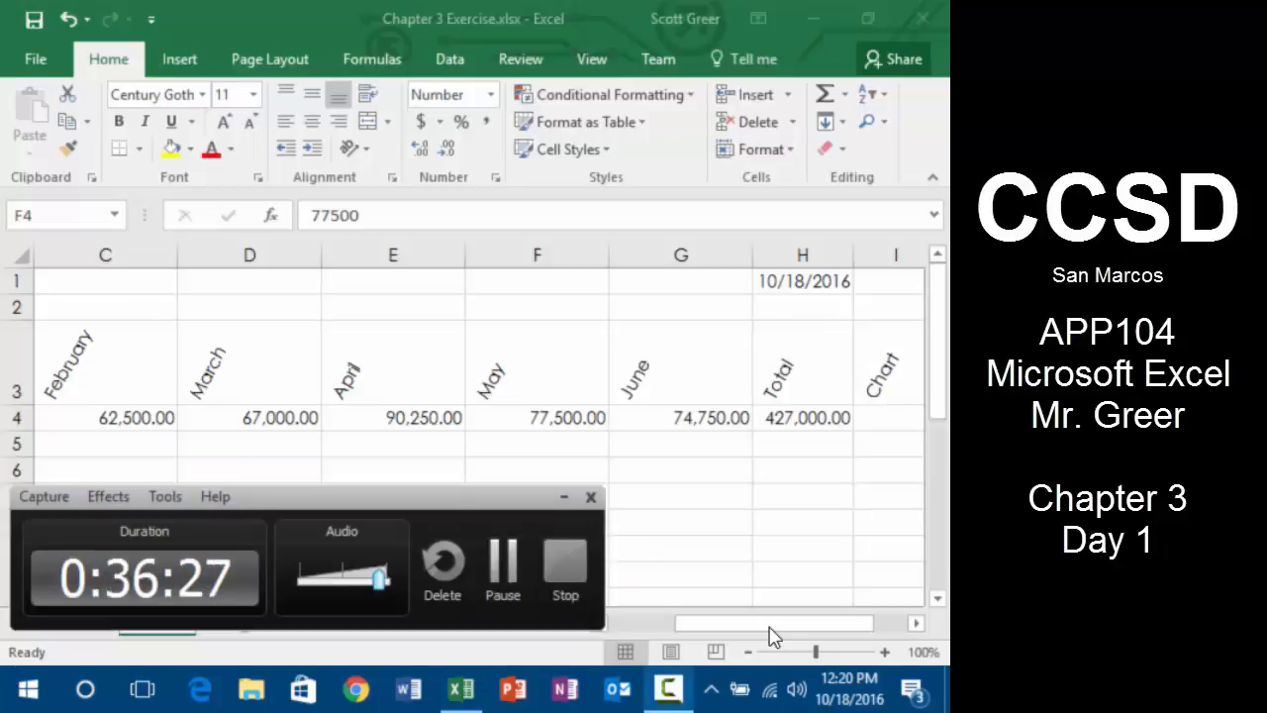